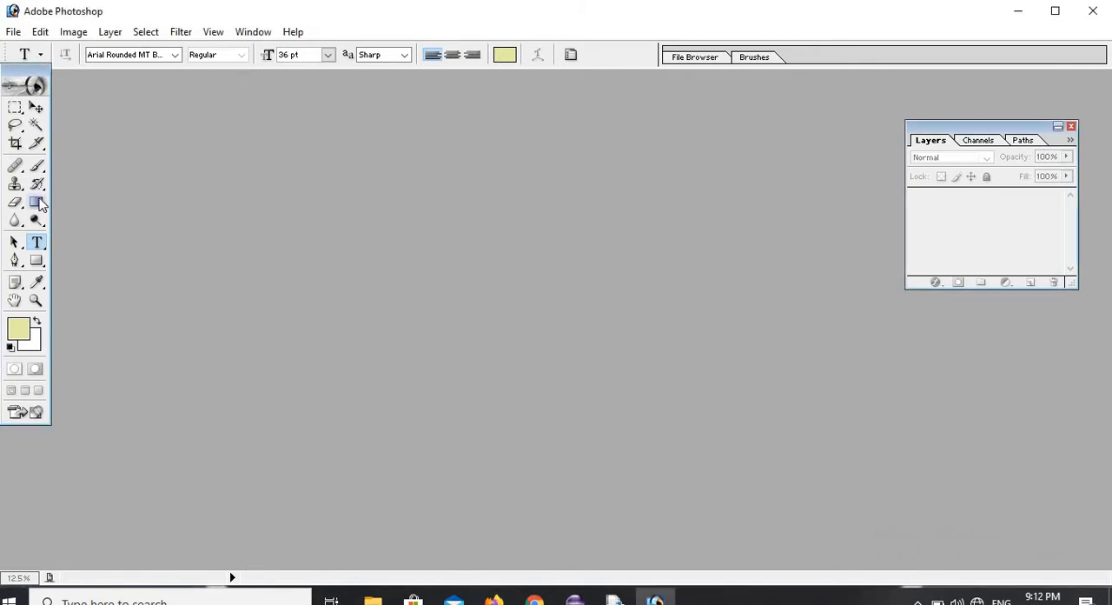
Activate the Gradient tool and look through its preset gradients.
{"action": "left_click", "coordinate": [37, 202]}
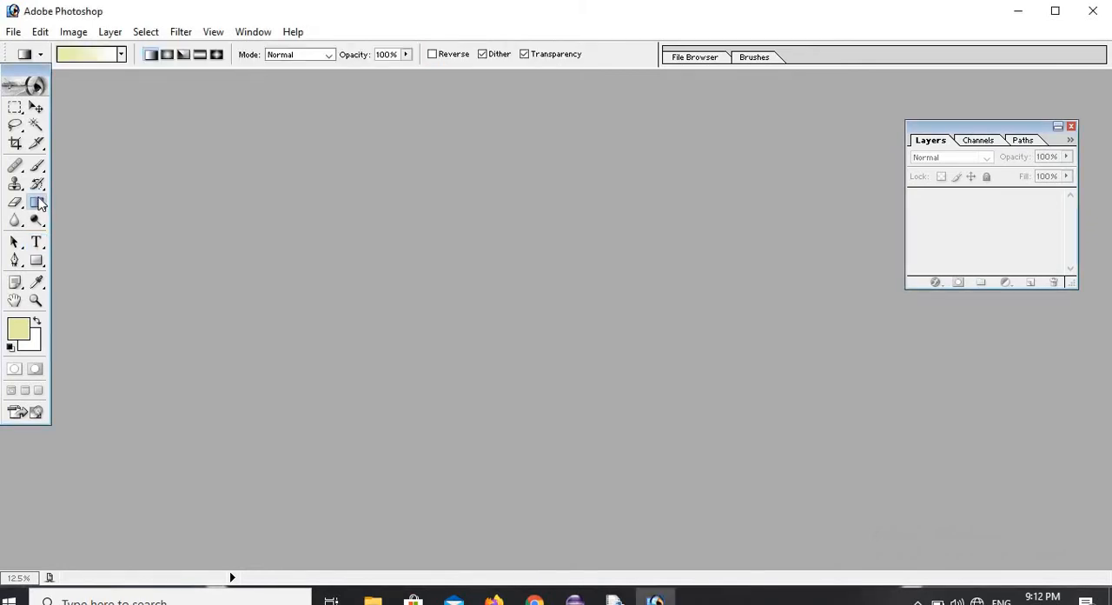
{"action": "left_click", "coordinate": [122, 55]}
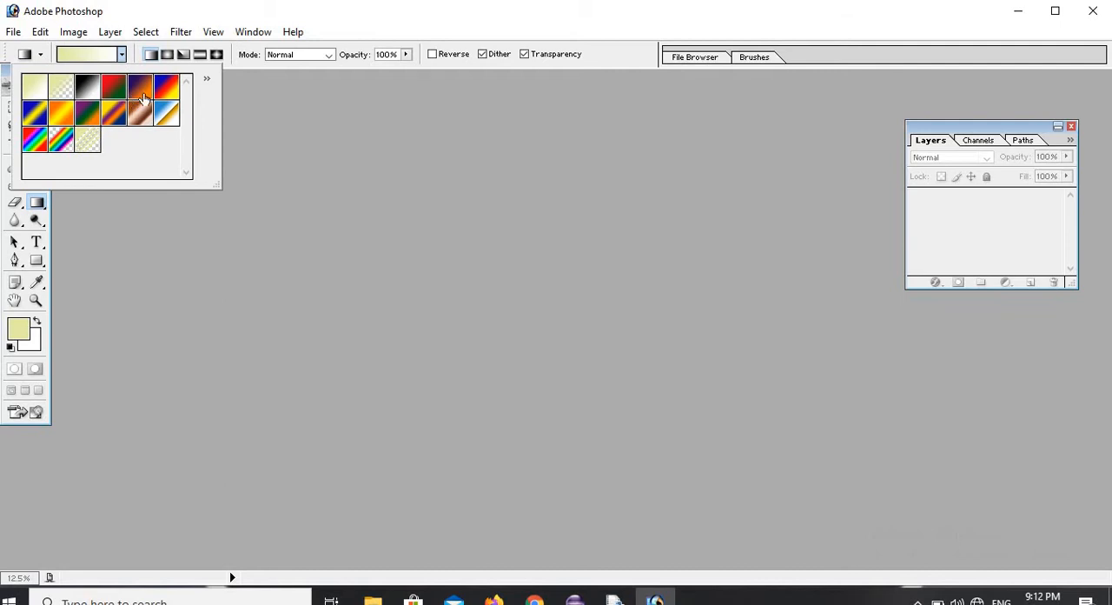
{"action": "left_click", "coordinate": [303, 91]}
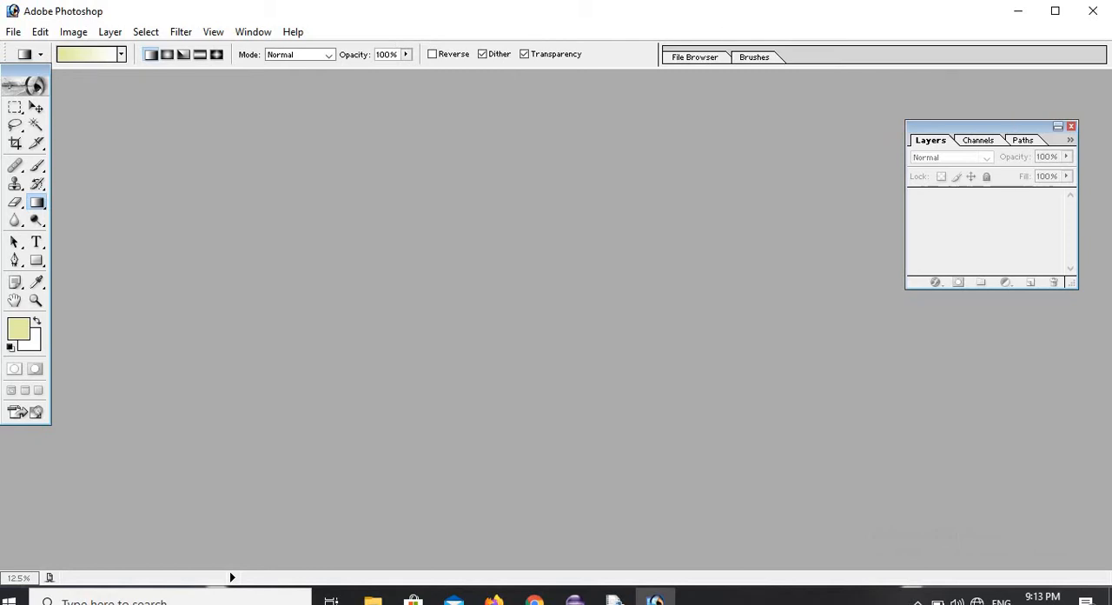
Create a new document with the 640 x 480 preset size, RGB Color mode and white contents.
{"action": "left_click", "coordinate": [14, 33]}
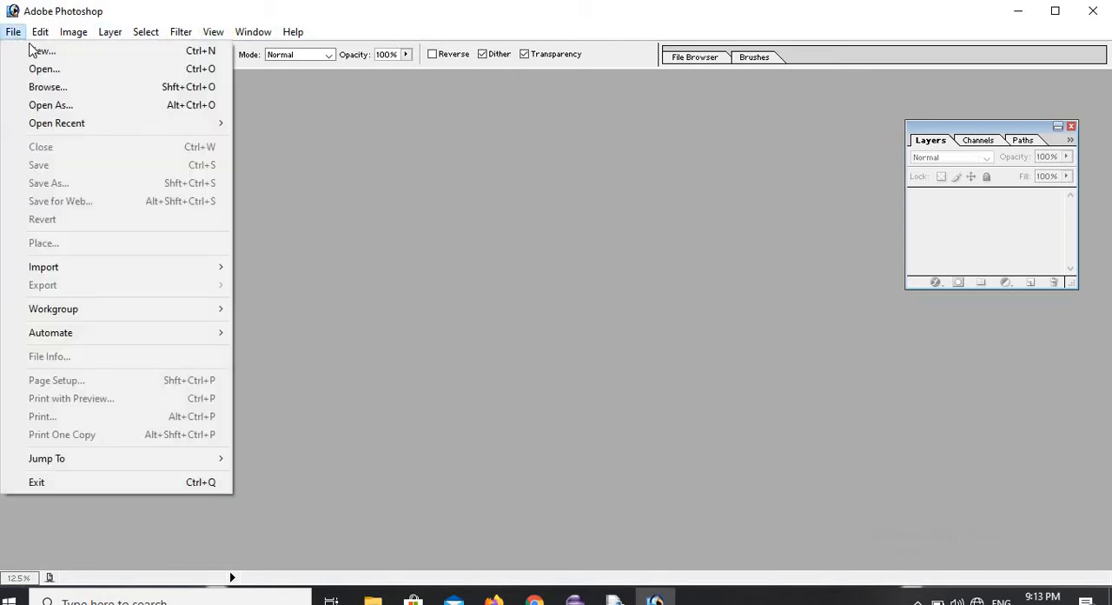
{"action": "left_click", "coordinate": [40, 51]}
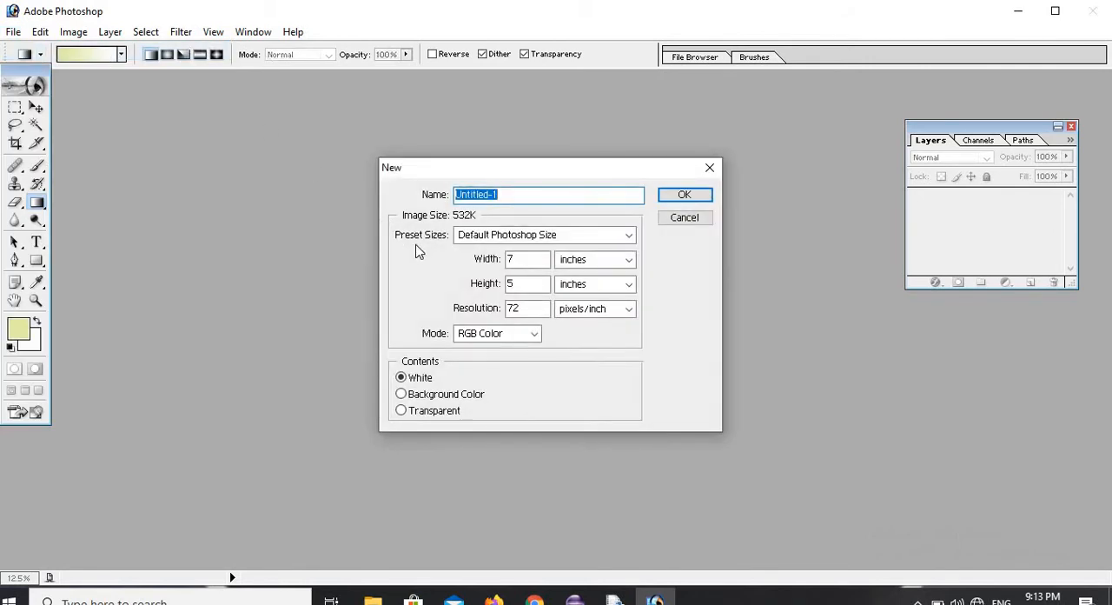
{"action": "left_click", "coordinate": [629, 236]}
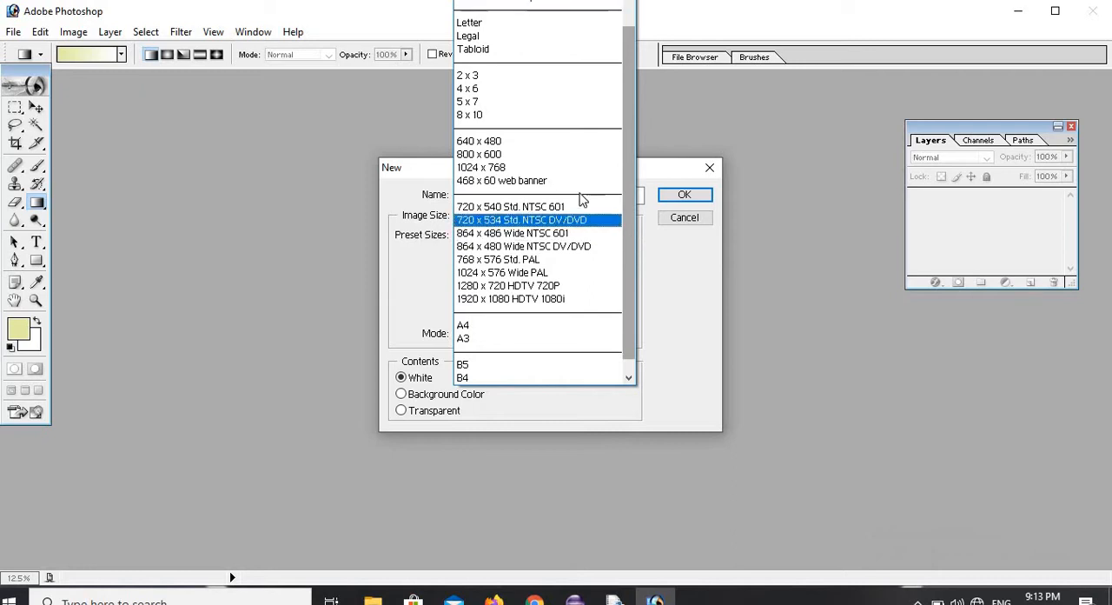
{"action": "left_click", "coordinate": [556, 144]}
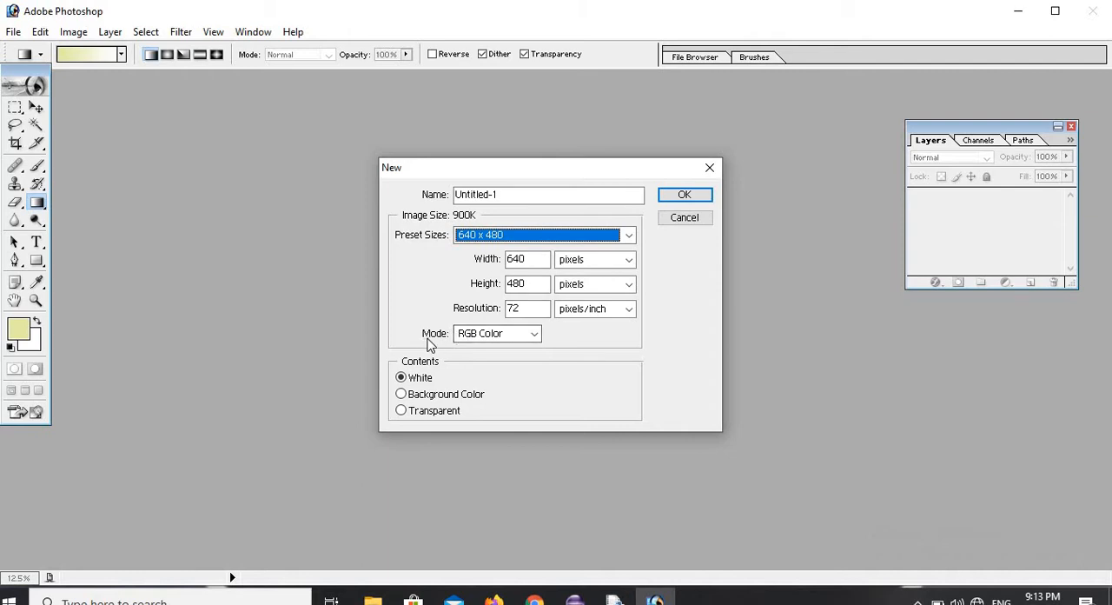
{"action": "left_click", "coordinate": [534, 335]}
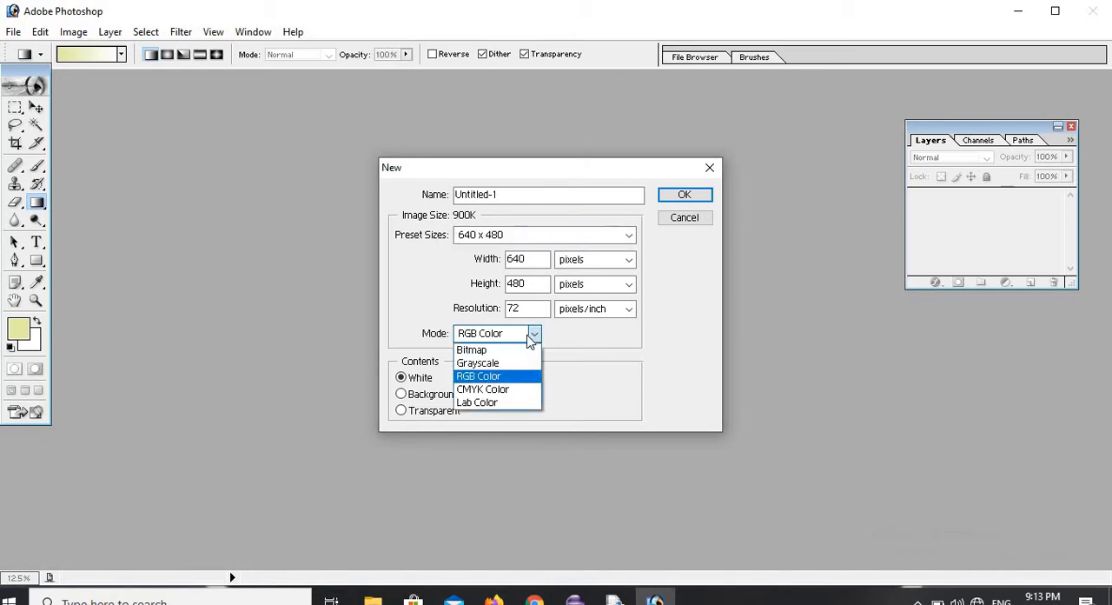
{"action": "left_click", "coordinate": [500, 377]}
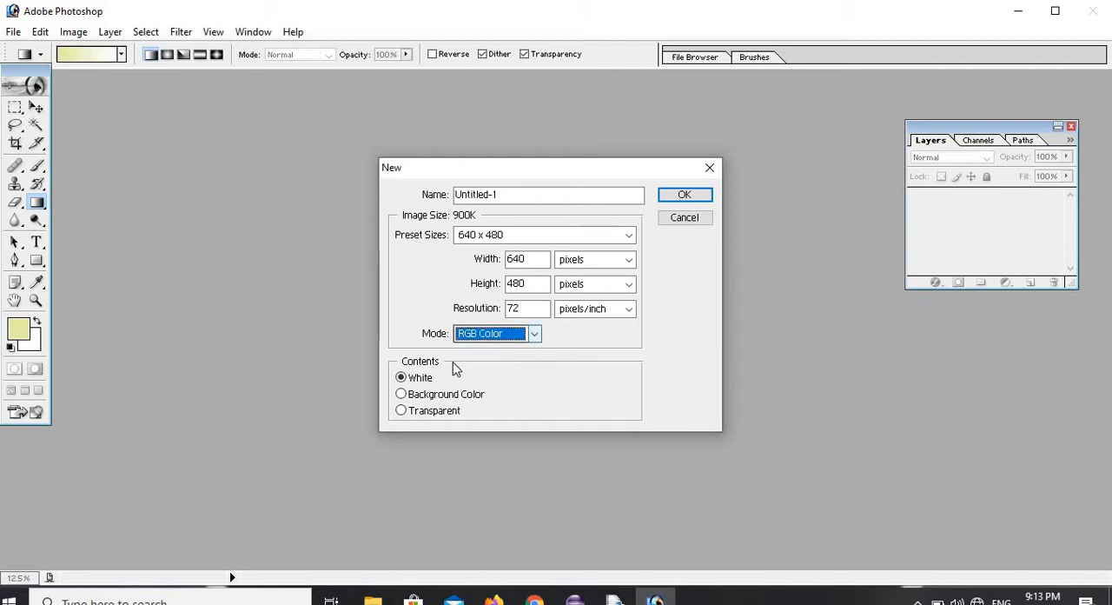
{"action": "left_click", "coordinate": [678, 198]}
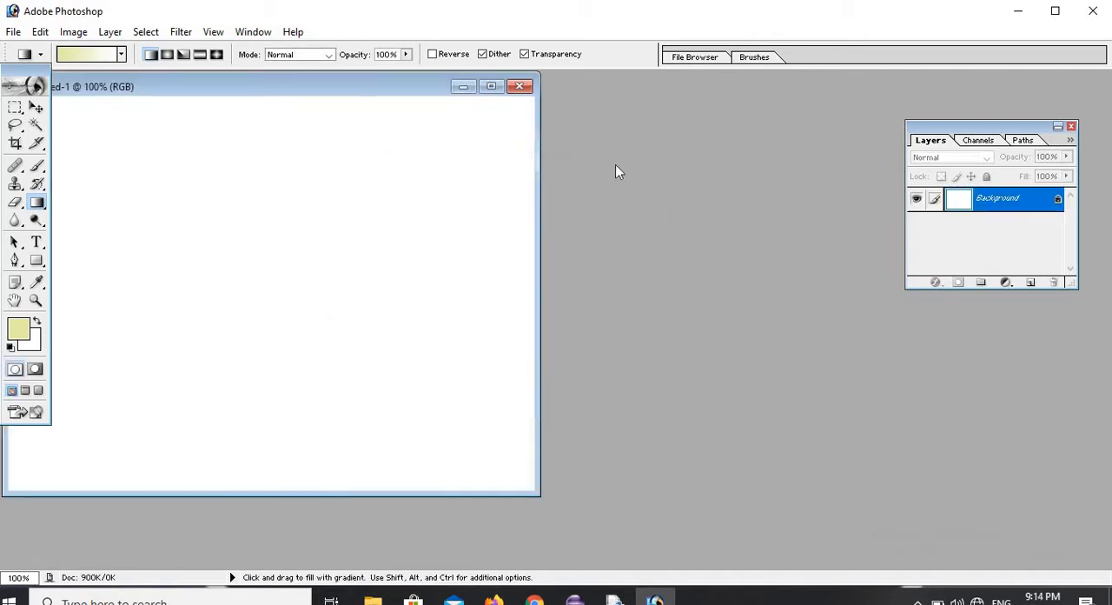
Create a second document with the 800 x 600 preset size and Background Color contents, and close it.
{"action": "left_click", "coordinate": [13, 32]}
{"action": "left_click", "coordinate": [31, 52]}
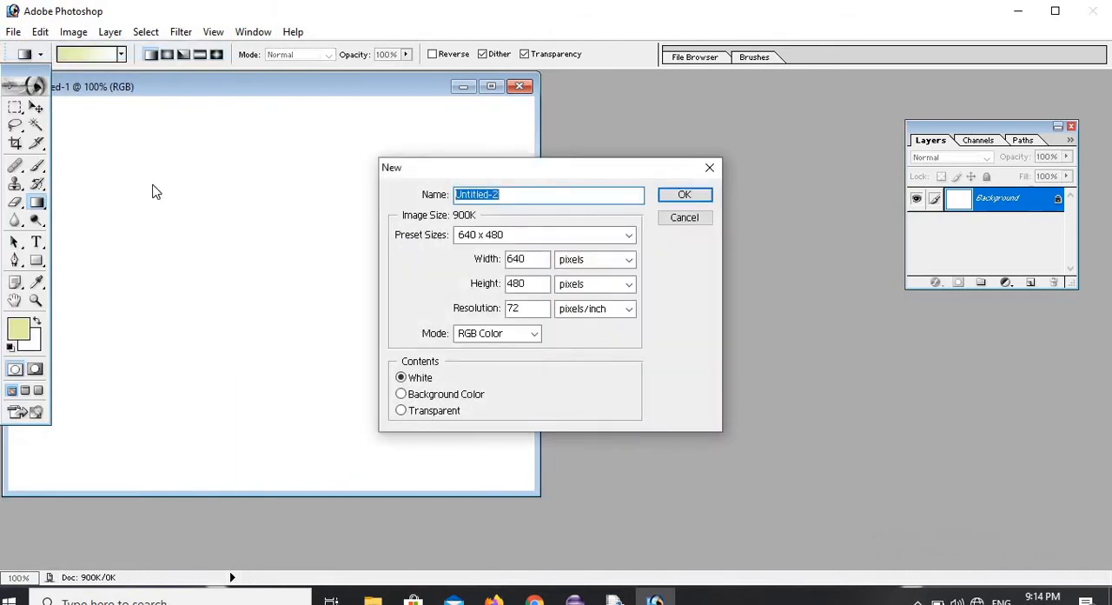
{"action": "left_click", "coordinate": [631, 235]}
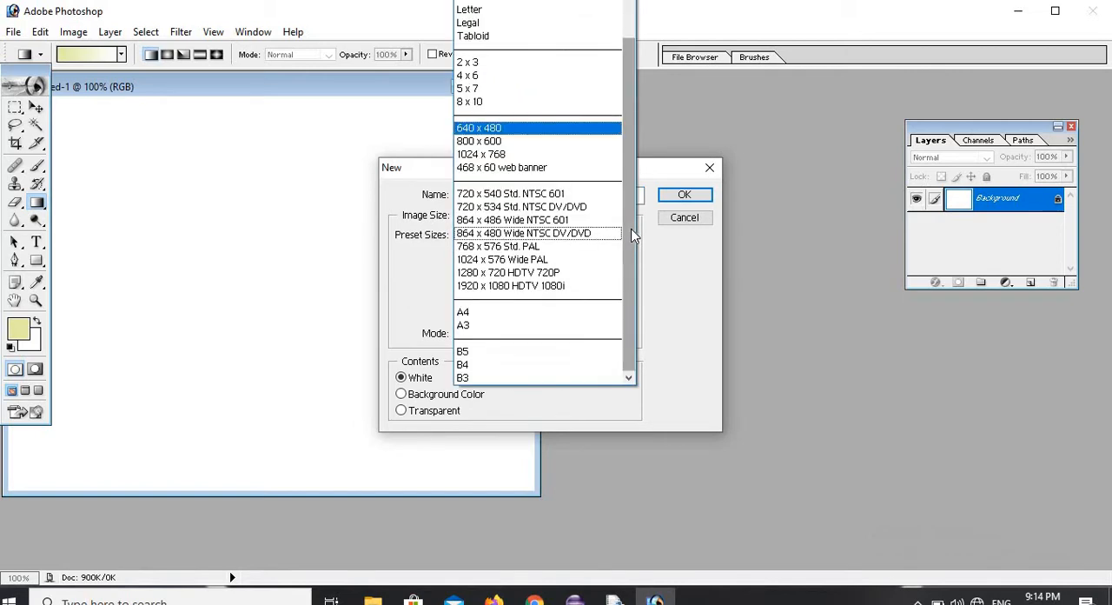
{"action": "left_click", "coordinate": [512, 142]}
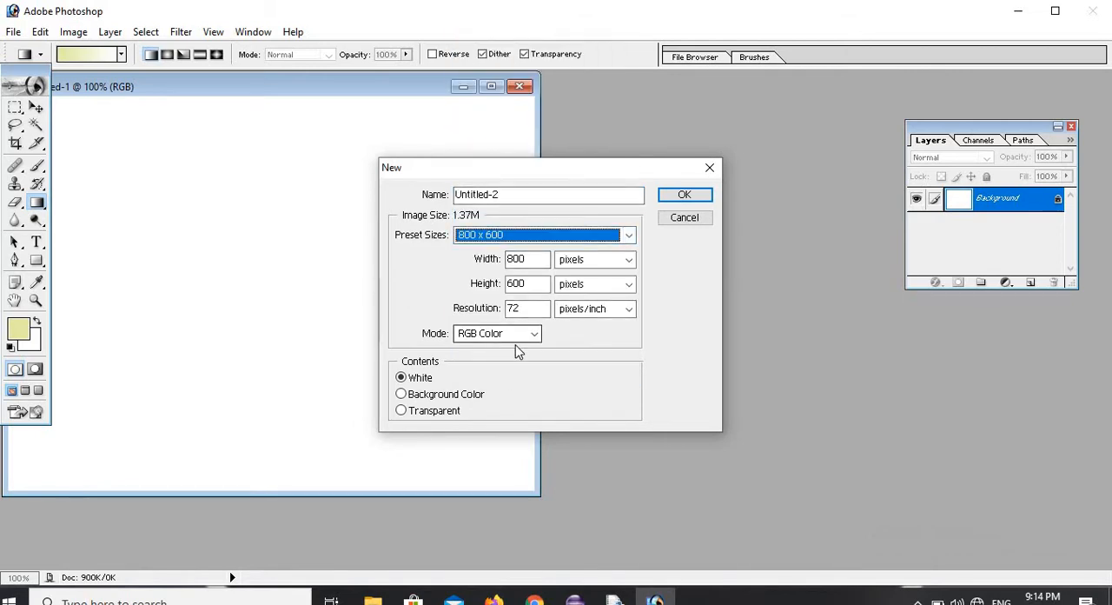
{"action": "left_click", "coordinate": [443, 401]}
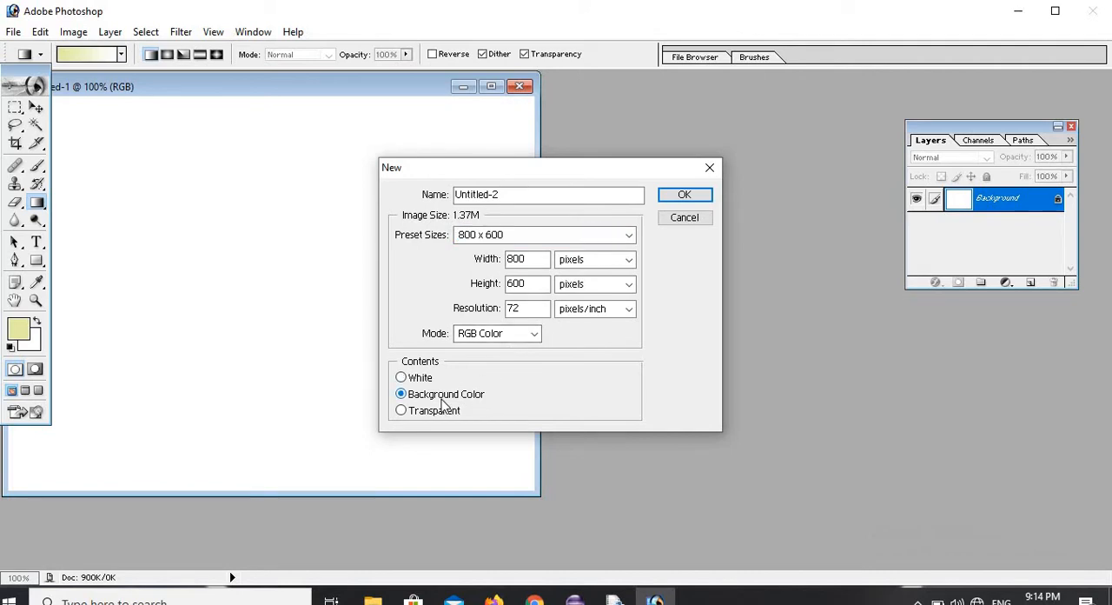
{"action": "left_click", "coordinate": [671, 198]}
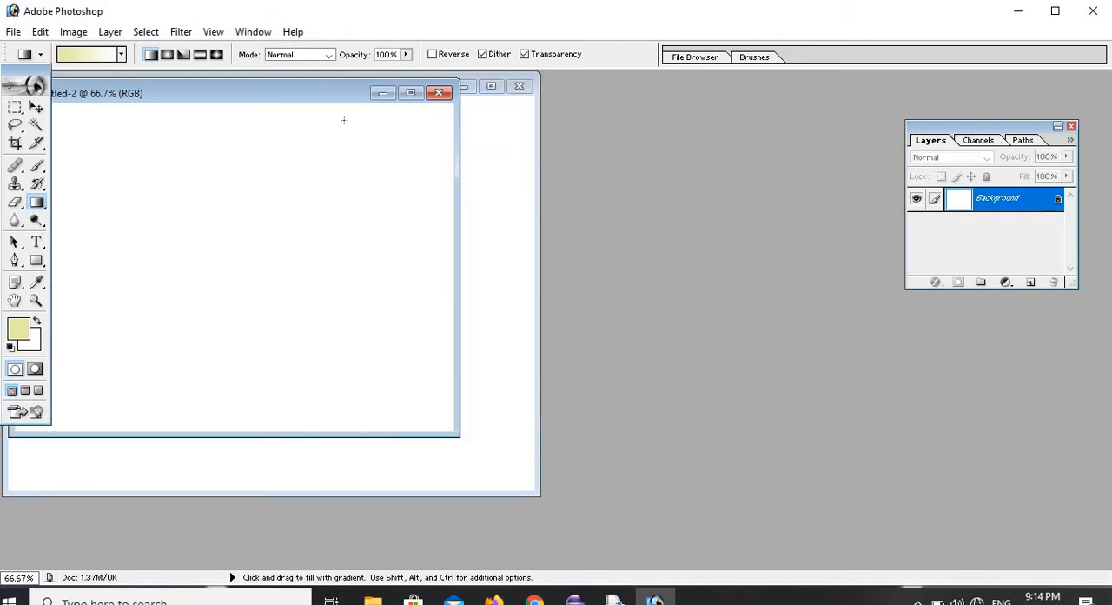
{"action": "left_click", "coordinate": [438, 92]}
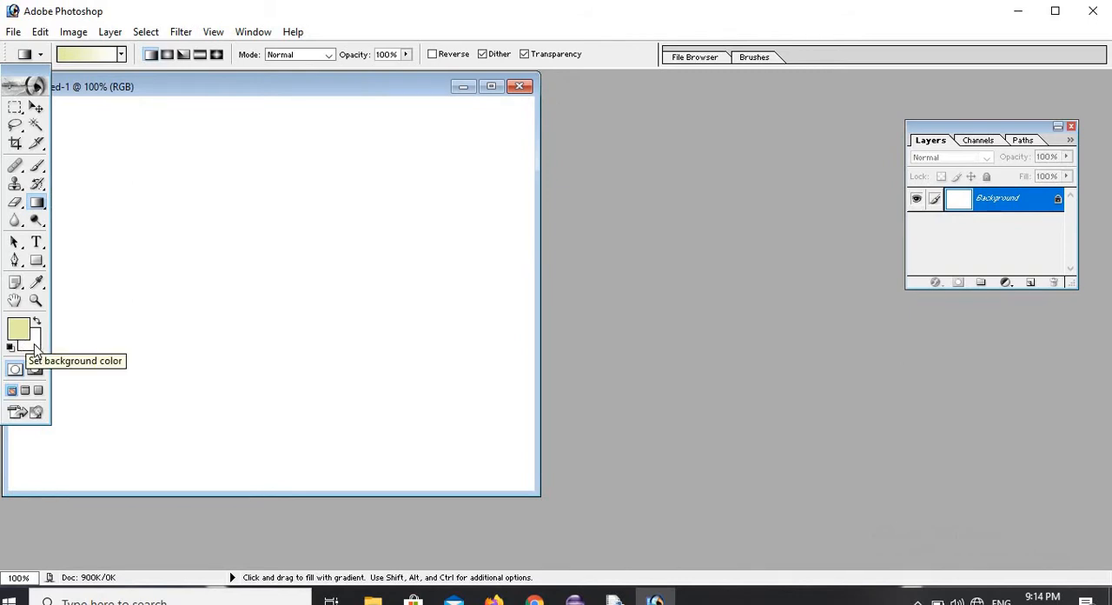
Set the background color to red, C92121.
{"action": "left_click", "coordinate": [35, 348]}
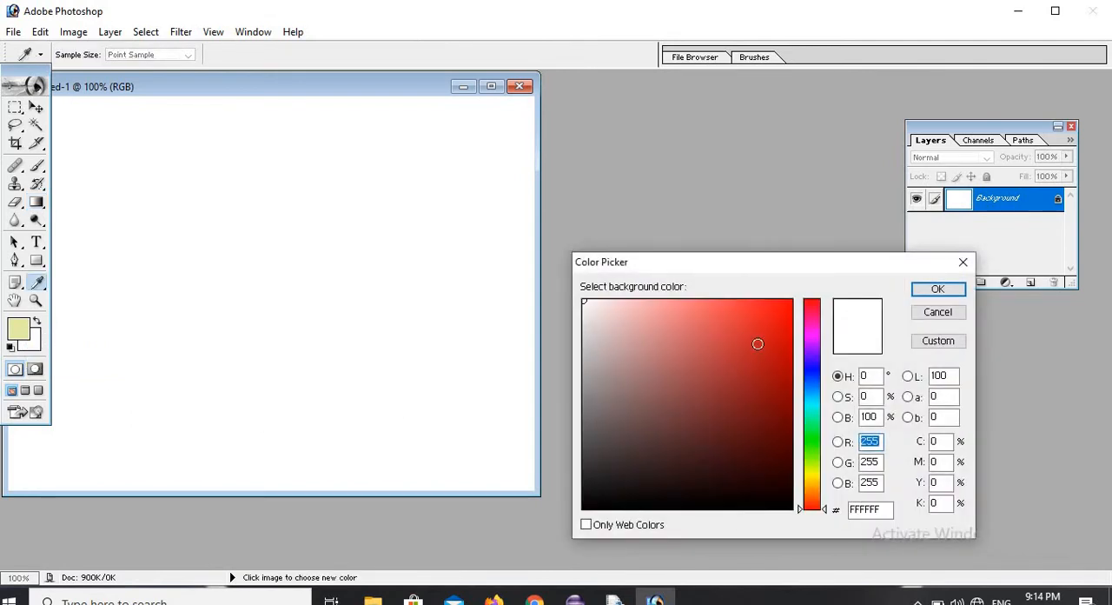
{"action": "left_click", "coordinate": [758, 344]}
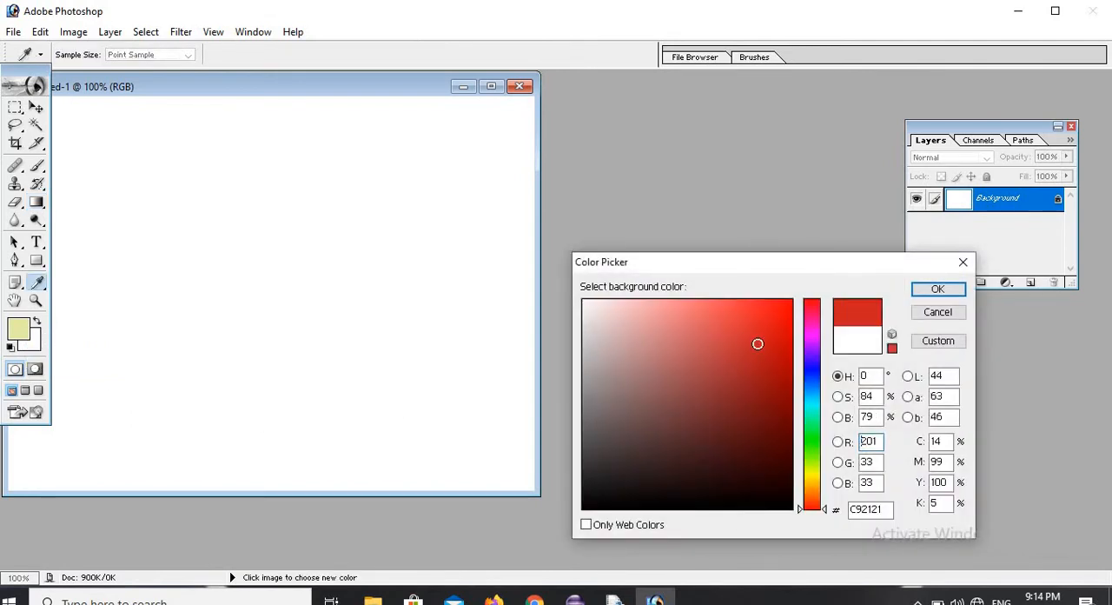
{"action": "left_click", "coordinate": [948, 290]}
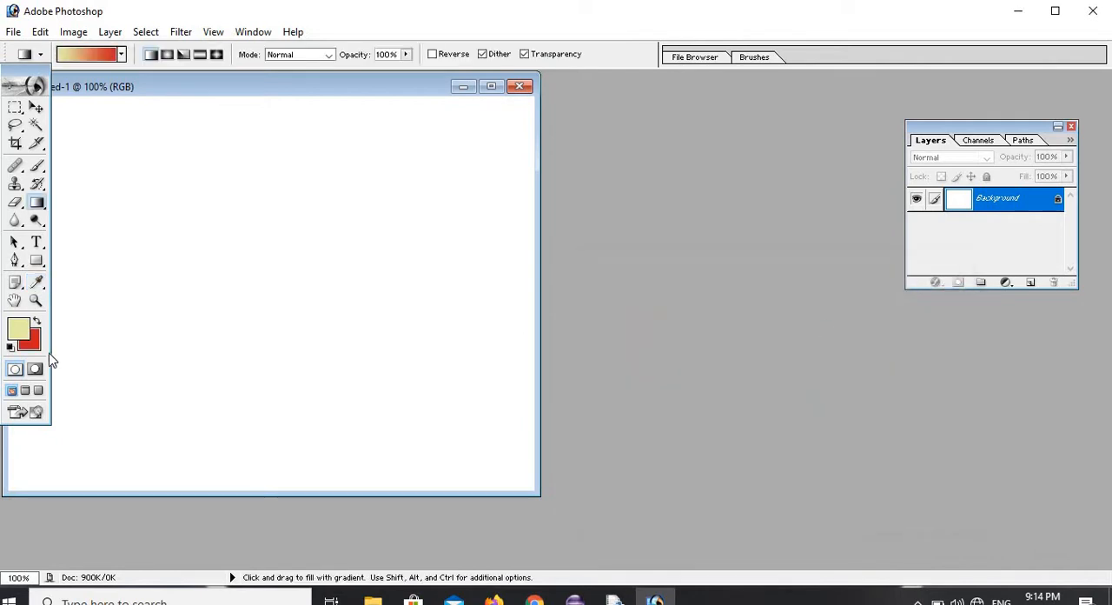
Create a new 800 x 600 RGB document filled with the red background color.
{"action": "left_click", "coordinate": [13, 32]}
{"action": "left_click", "coordinate": [32, 52]}
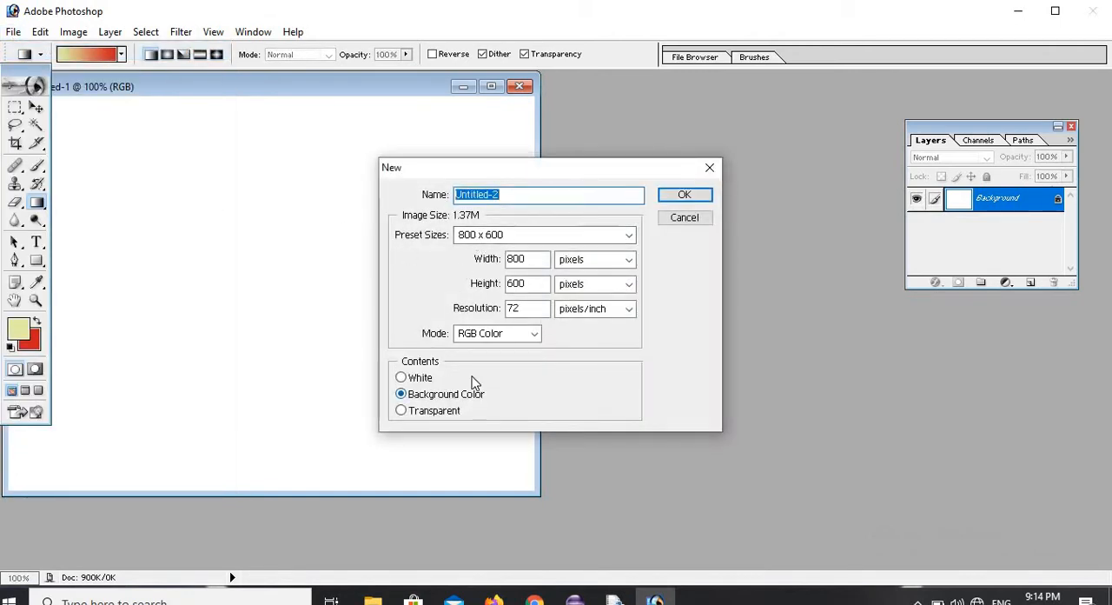
{"action": "left_click", "coordinate": [706, 196]}
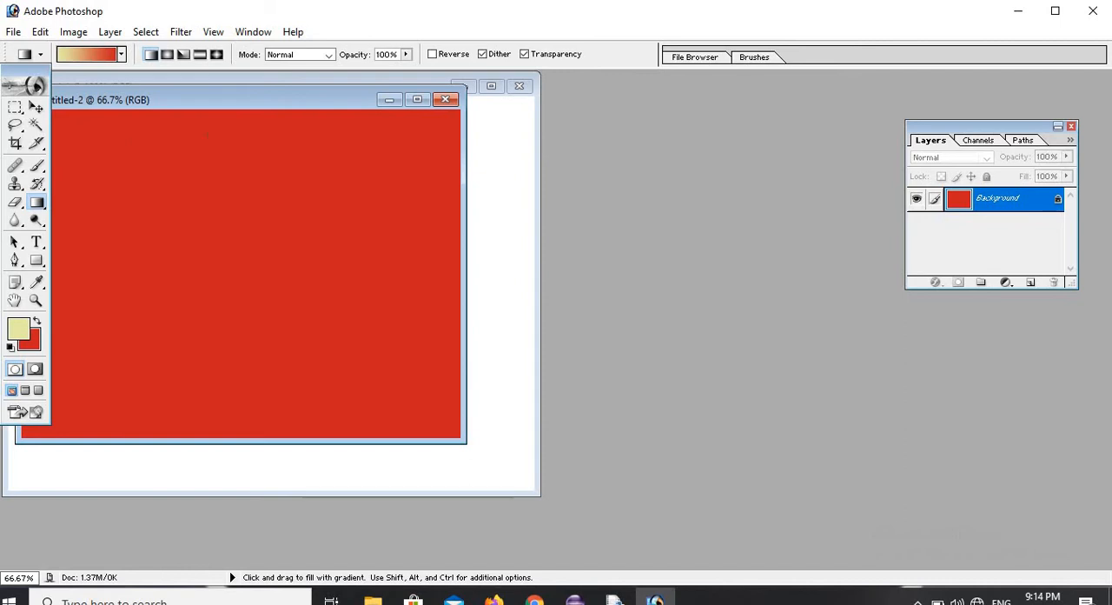
Create a new 800 x 600 RGB document with transparent contents.
{"action": "left_click", "coordinate": [12, 32]}
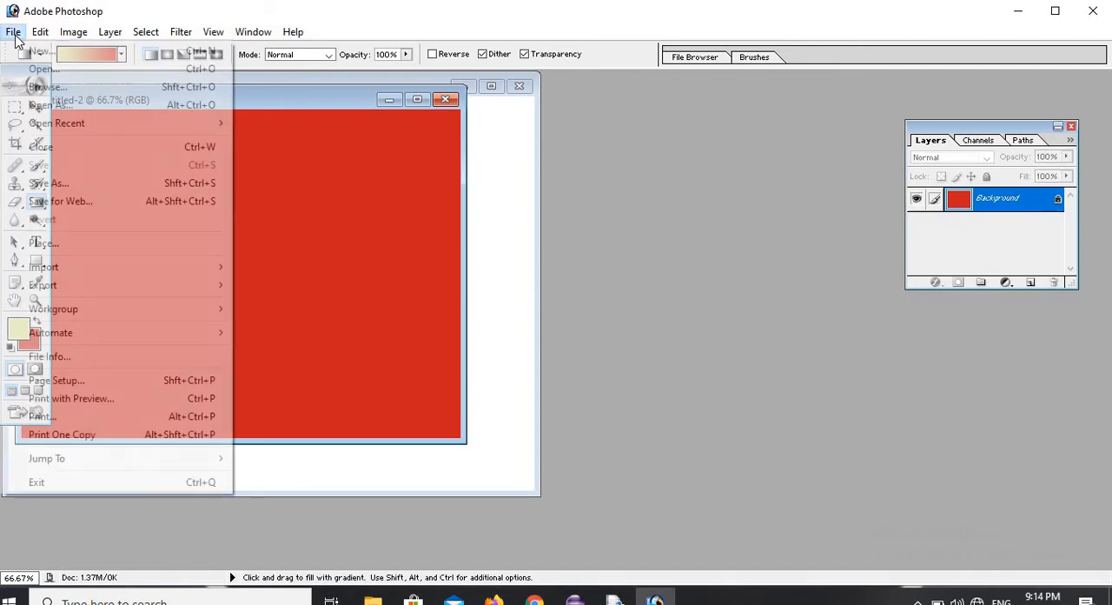
{"action": "left_click", "coordinate": [40, 51]}
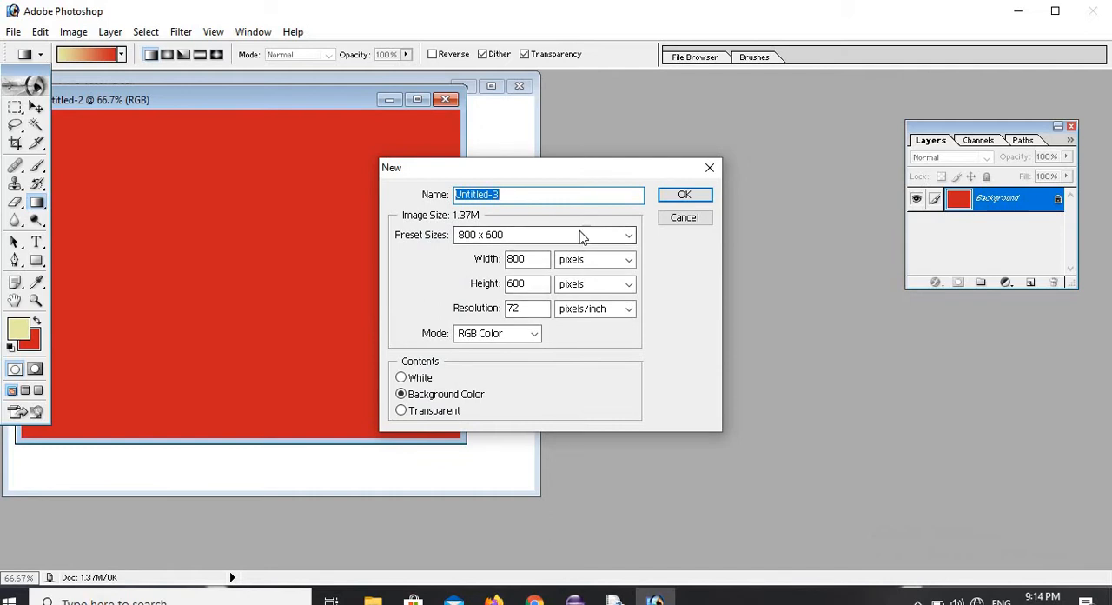
{"action": "left_click", "coordinate": [403, 412]}
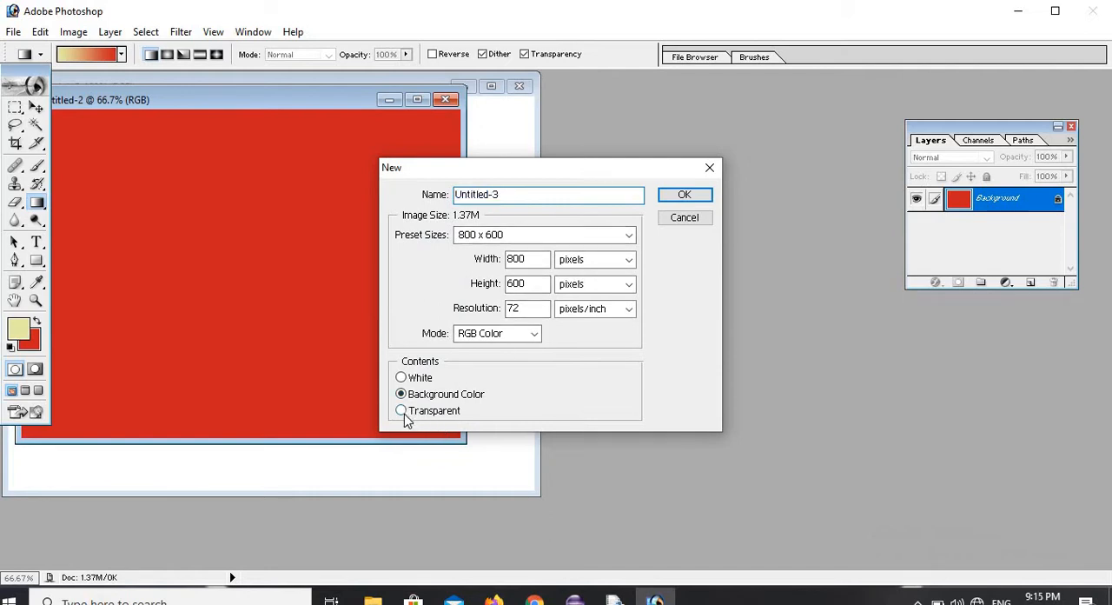
{"action": "left_click", "coordinate": [684, 194]}
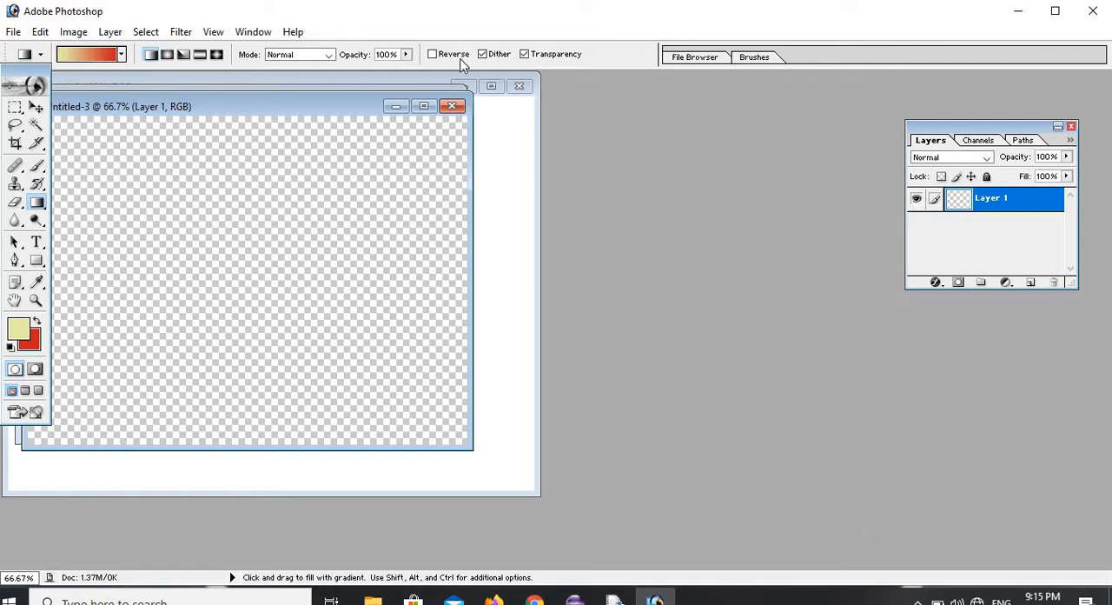
Close the transparent and red documents, and move the white document's window clear of the toolbox.
{"action": "left_click", "coordinate": [454, 106]}
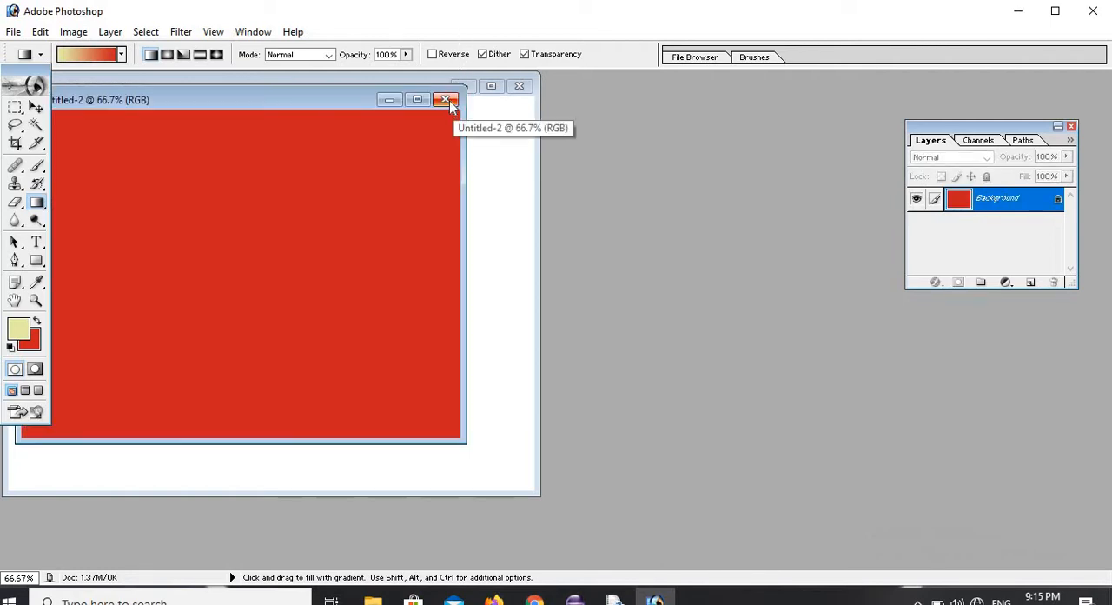
{"action": "left_click", "coordinate": [447, 101]}
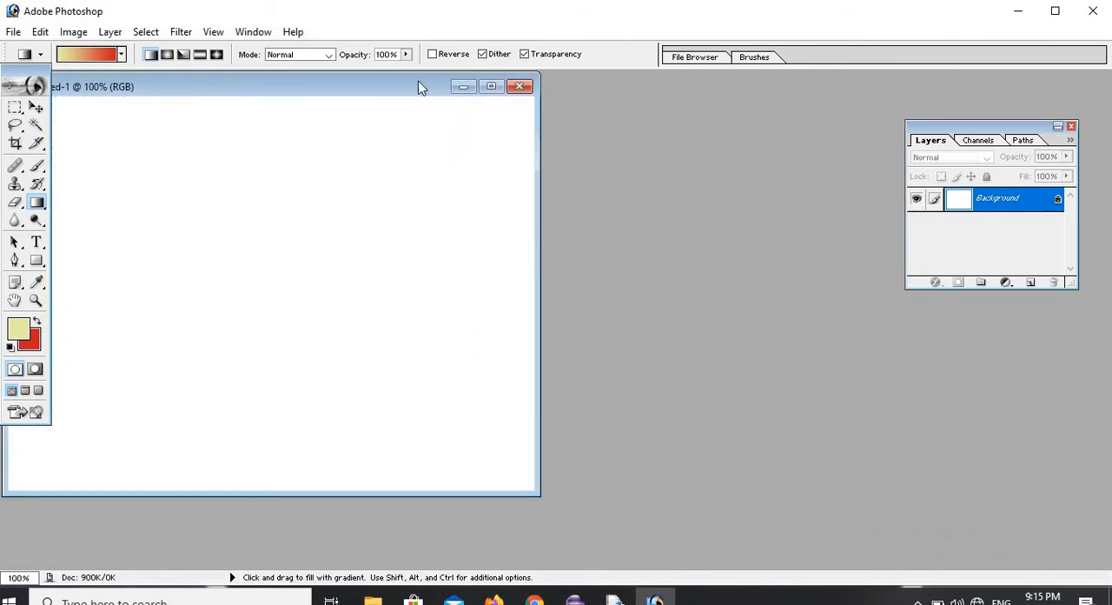
{"action": "left_click_drag", "start_coordinate": [422, 84], "coordinate": [492, 92]}
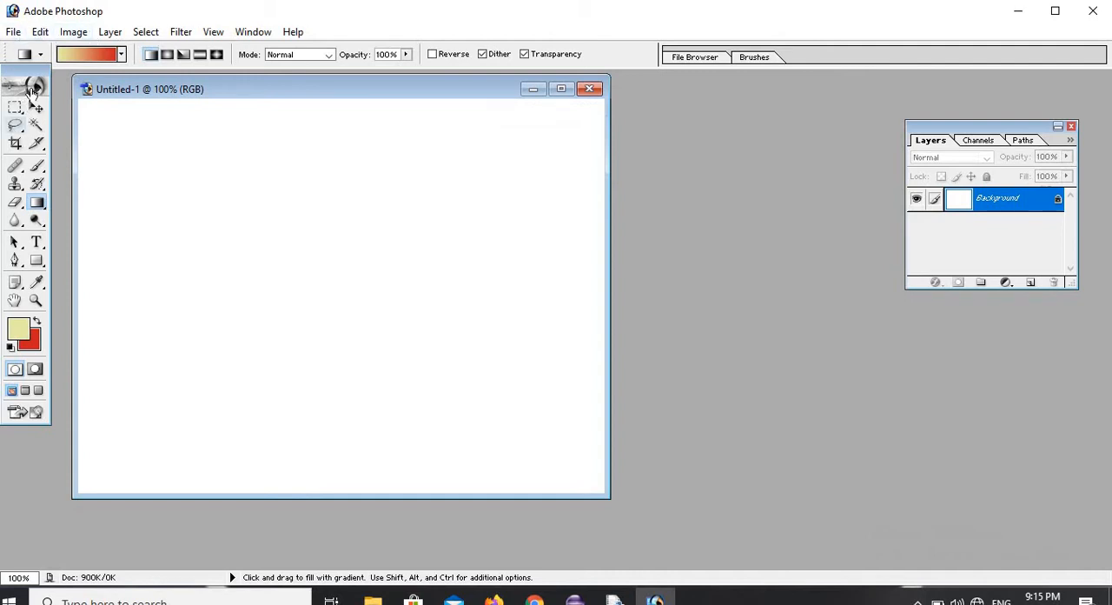
Open image2 from the sample pictures folder.
{"action": "left_click", "coordinate": [13, 32]}
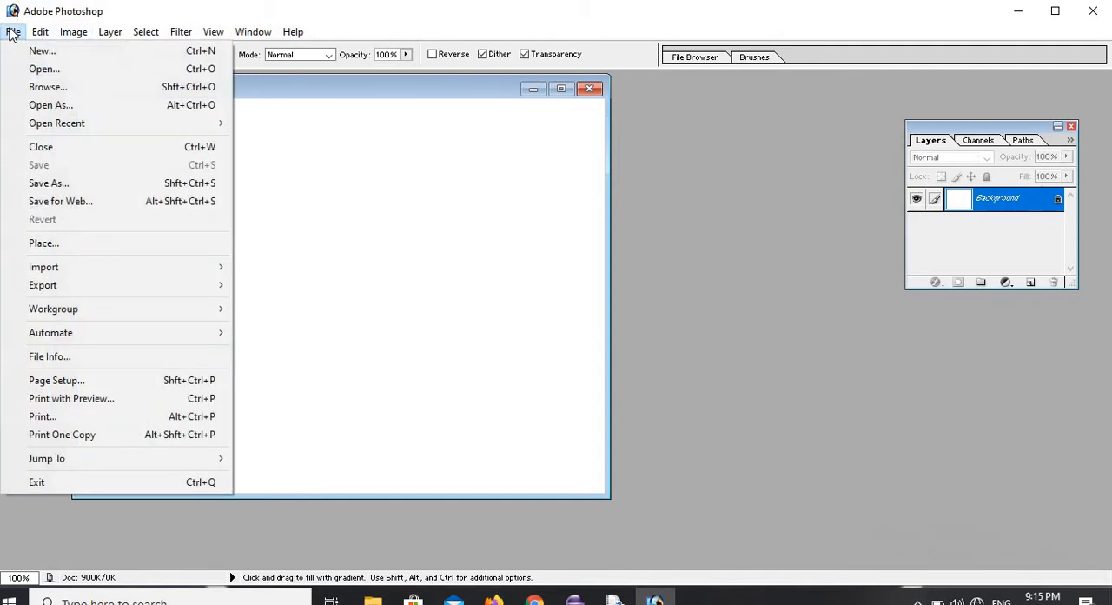
{"action": "left_click", "coordinate": [48, 74]}
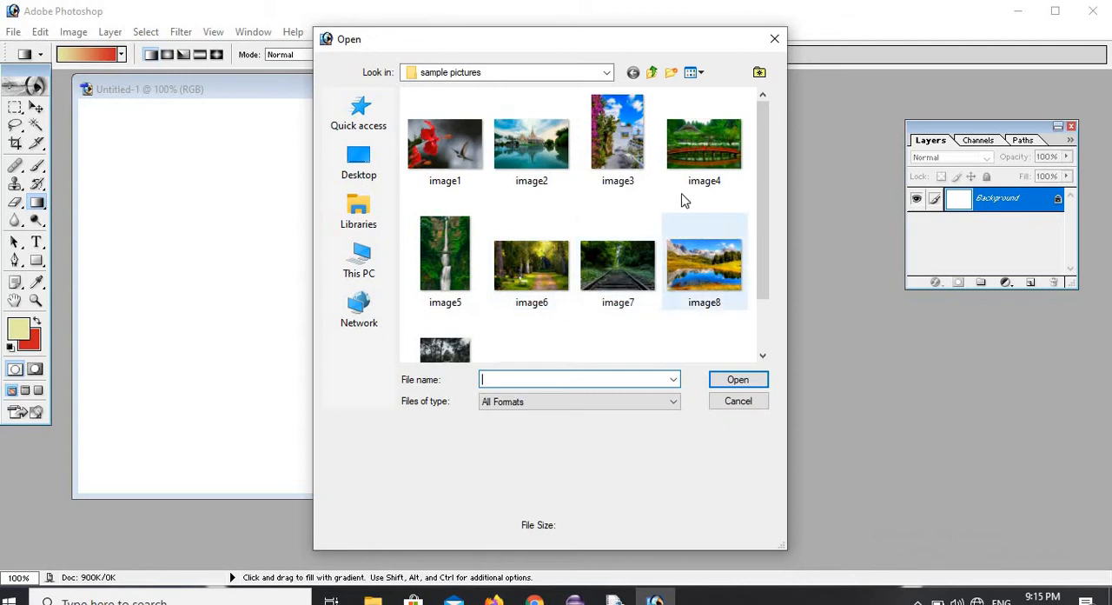
{"action": "left_click", "coordinate": [519, 149]}
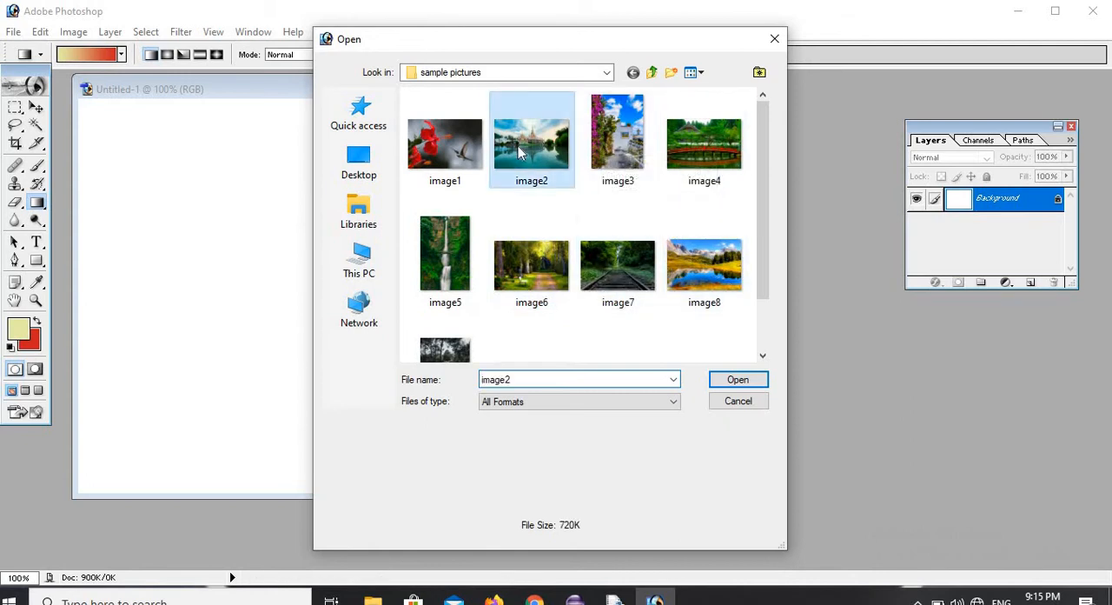
{"action": "left_click", "coordinate": [744, 381]}
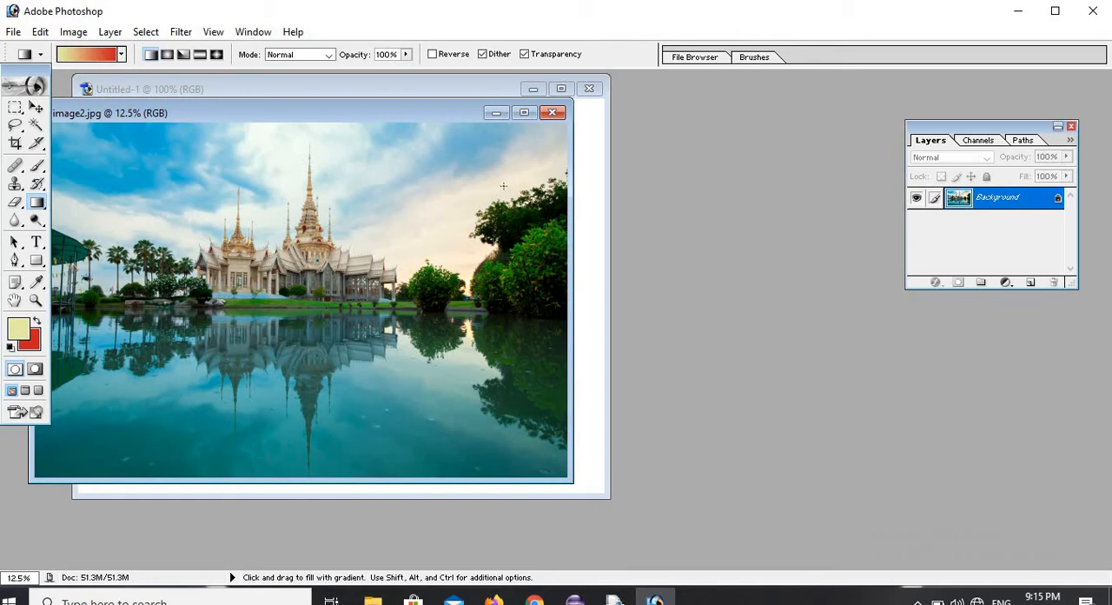
Duplicate image2.jpg as "image2 copy" and move the copy's window away from the original.
{"action": "right_click", "coordinate": [312, 109]}
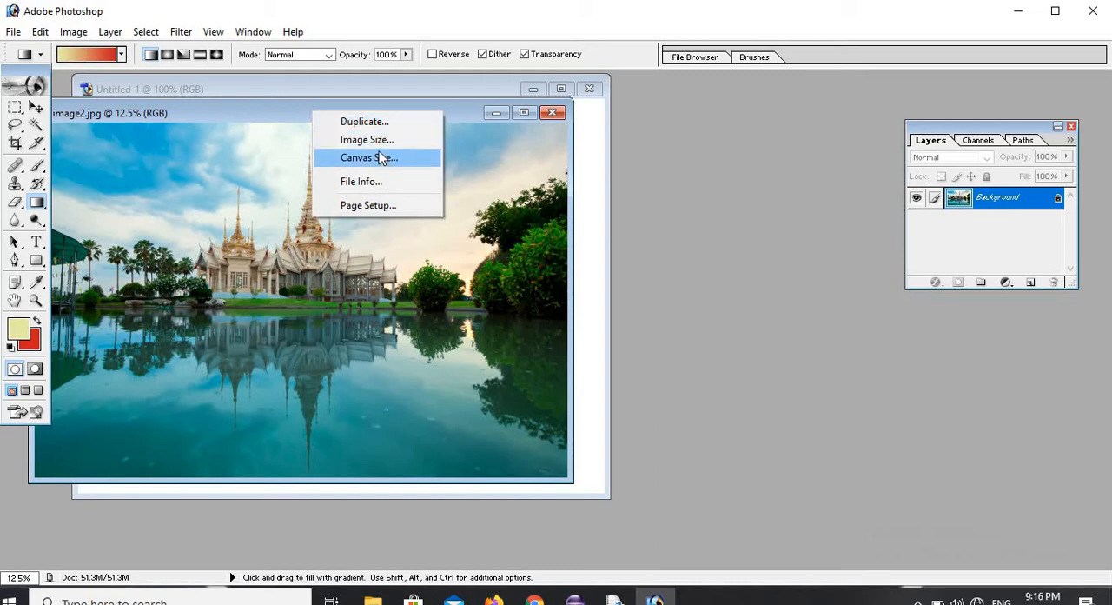
{"action": "left_click", "coordinate": [375, 123]}
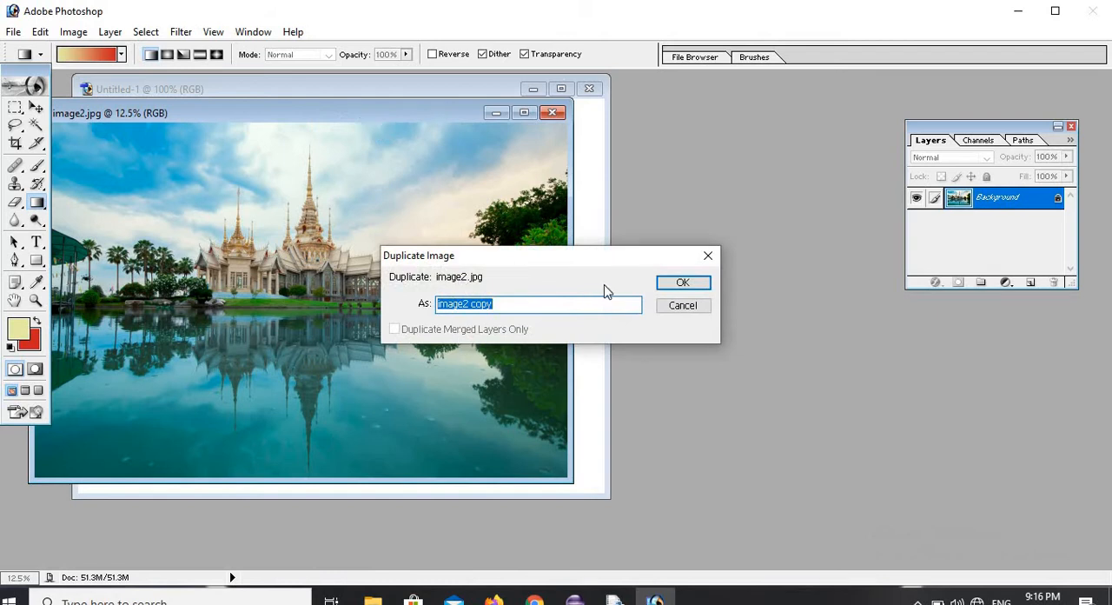
{"action": "left_click", "coordinate": [680, 283]}
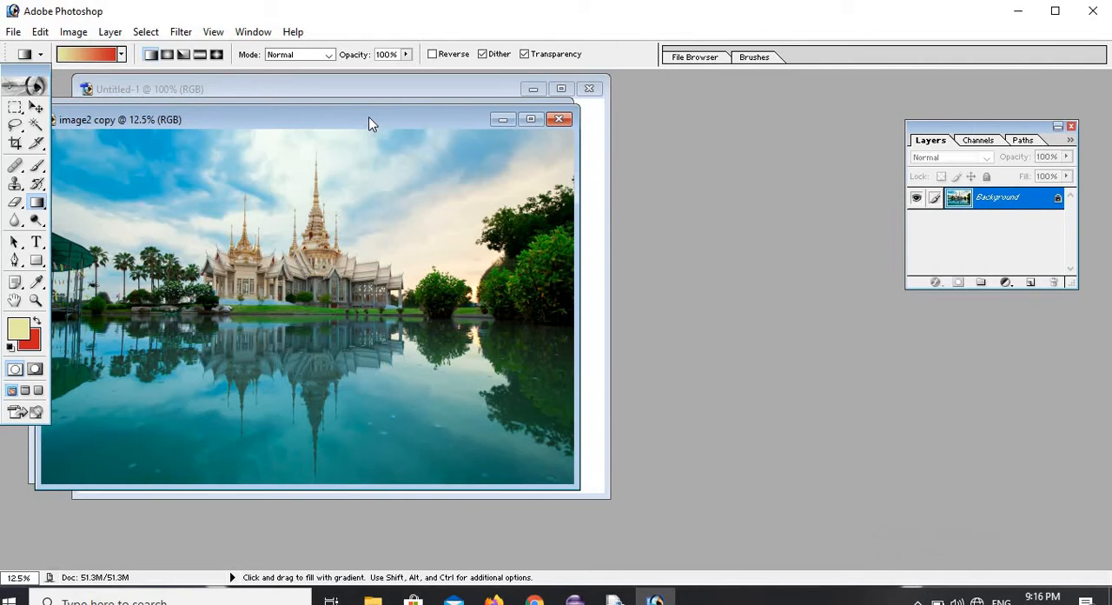
{"action": "left_click_drag", "start_coordinate": [369, 122], "coordinate": [735, 339]}
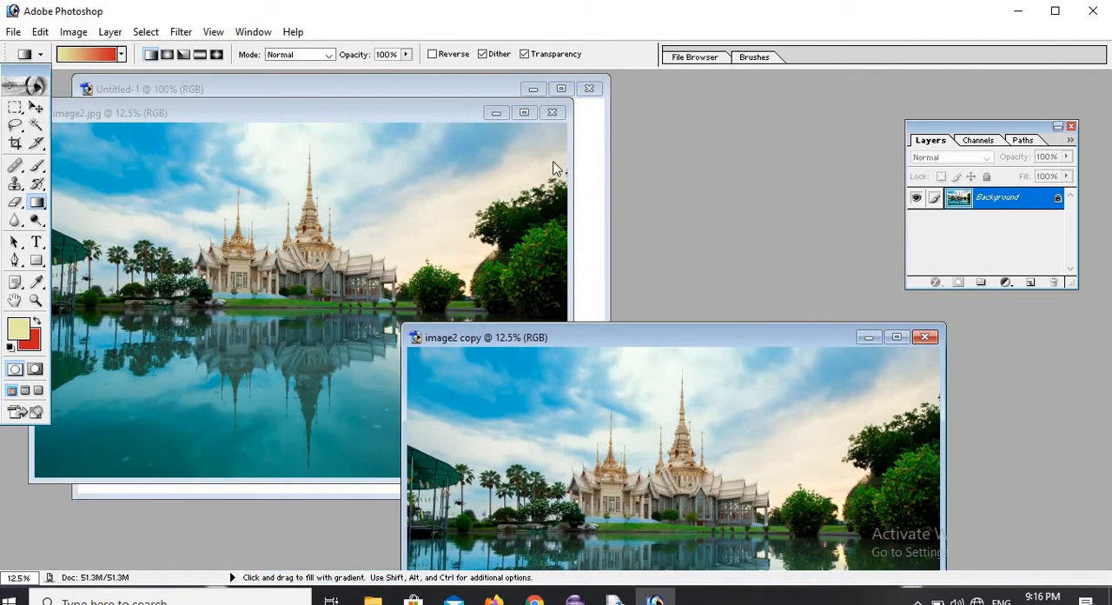
Close the original image2.jpg and arrange the image2 copy window and Layers palette clear of the white document.
{"action": "left_click", "coordinate": [553, 116]}
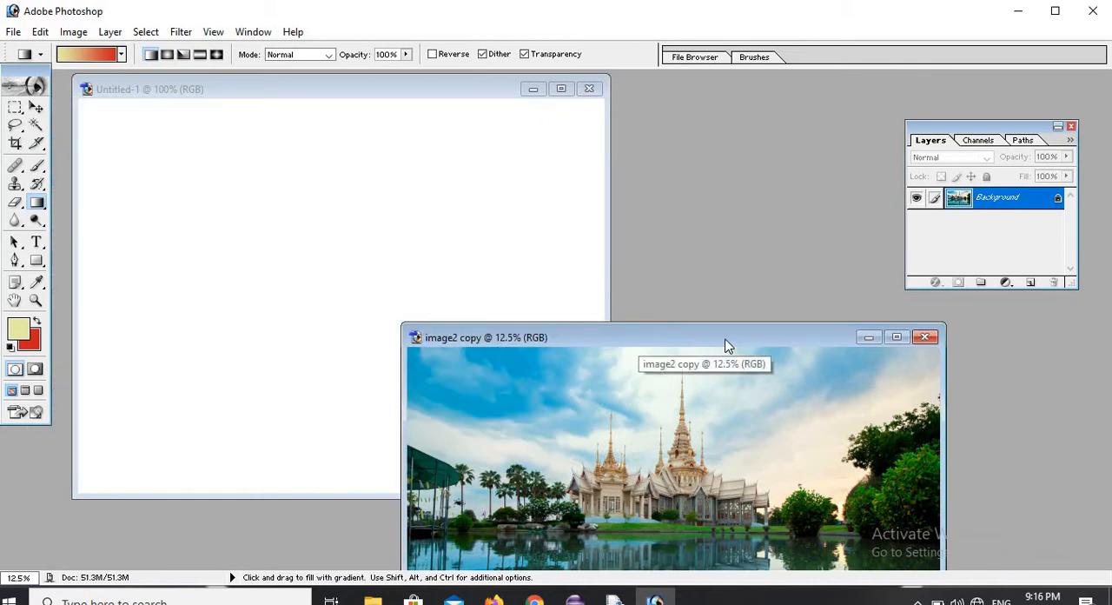
{"action": "left_click_drag", "start_coordinate": [728, 345], "coordinate": [915, 304]}
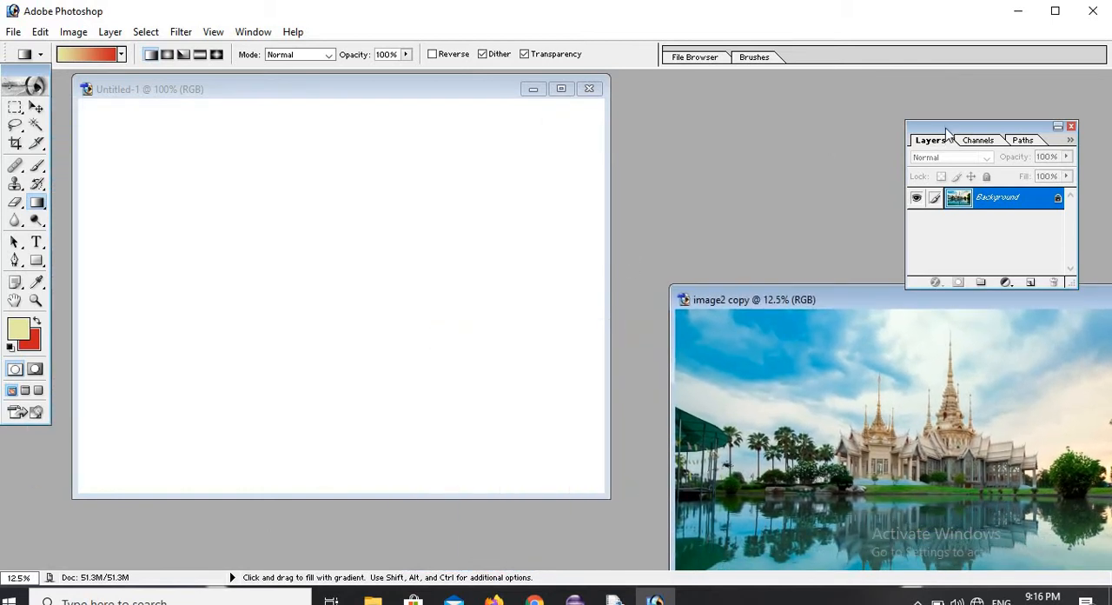
{"action": "left_click_drag", "start_coordinate": [948, 132], "coordinate": [974, 77]}
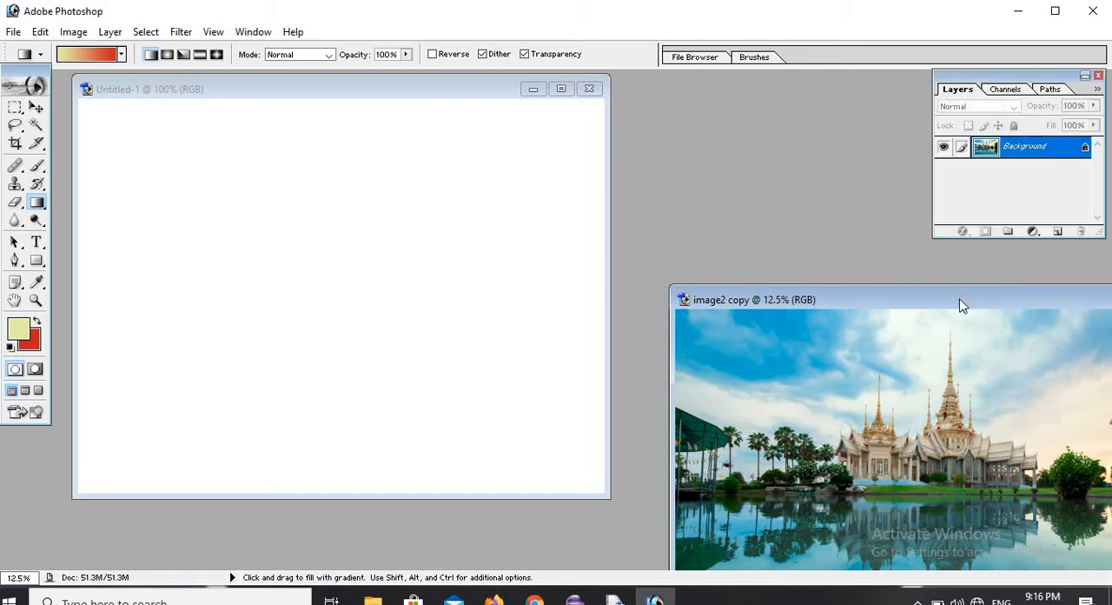
{"action": "left_click_drag", "start_coordinate": [961, 306], "coordinate": [974, 237]}
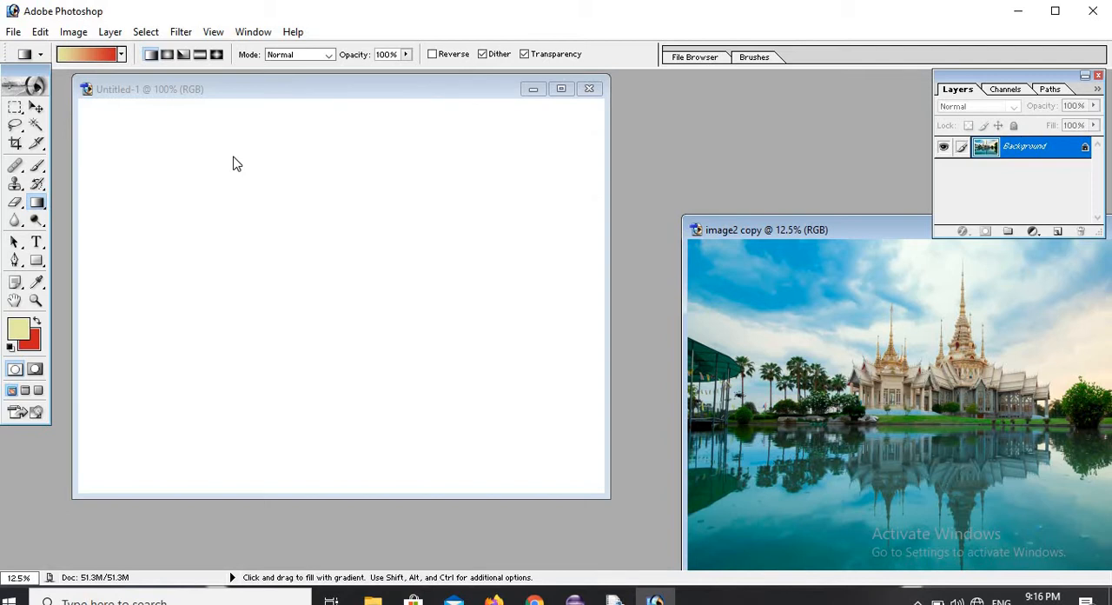
Select a rectangular area around the temple in image2 copy with the Rectangular Marquee tool.
{"action": "left_click", "coordinate": [21, 106]}
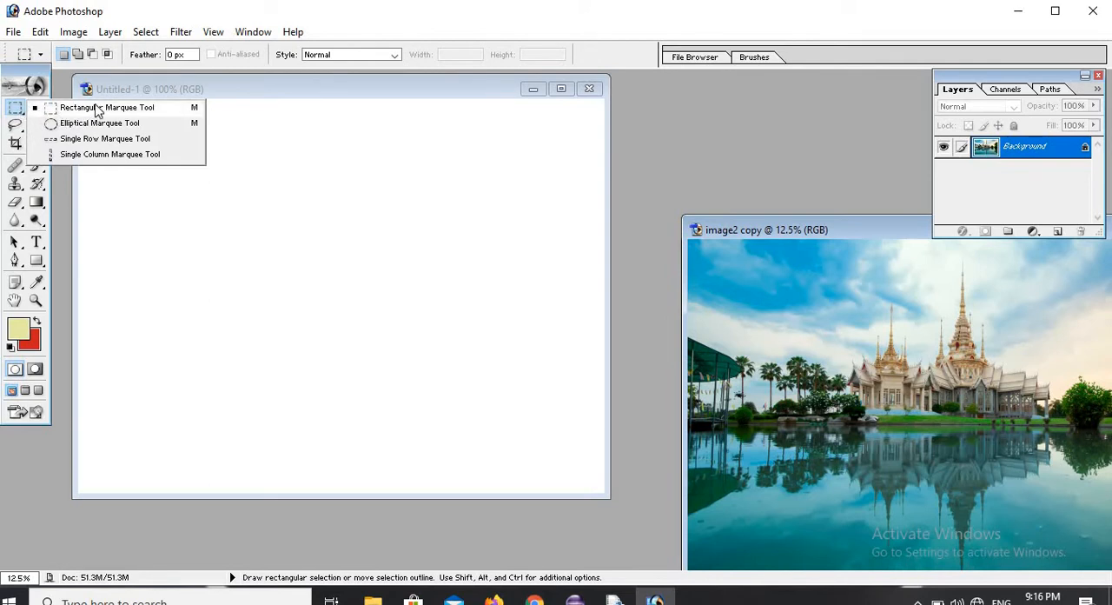
{"action": "left_click", "coordinate": [97, 110]}
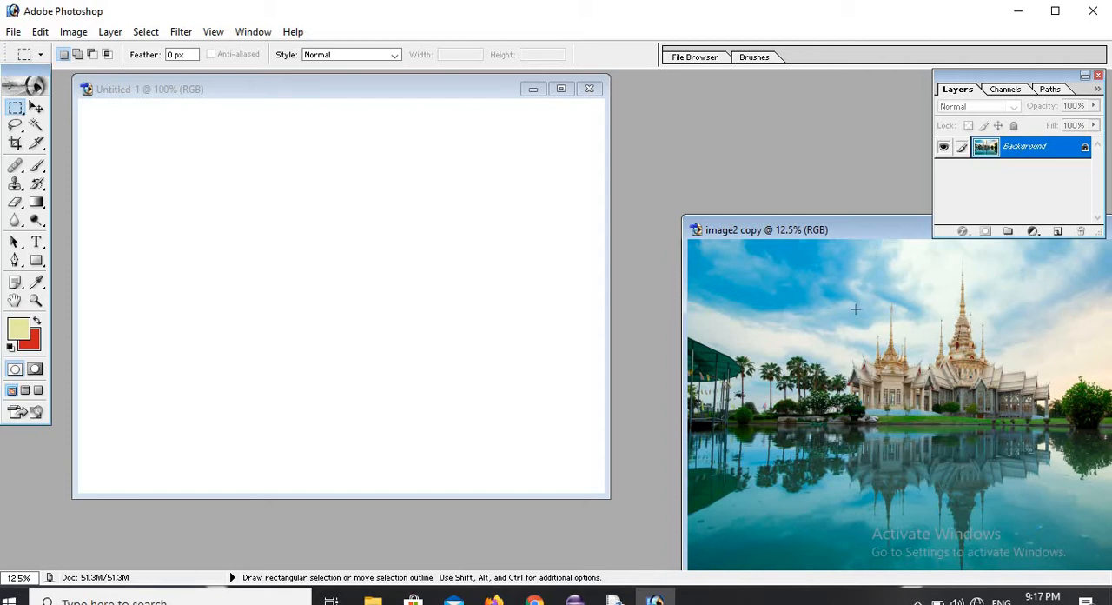
{"action": "left_click_drag", "start_coordinate": [874, 365], "coordinate": [1049, 449]}
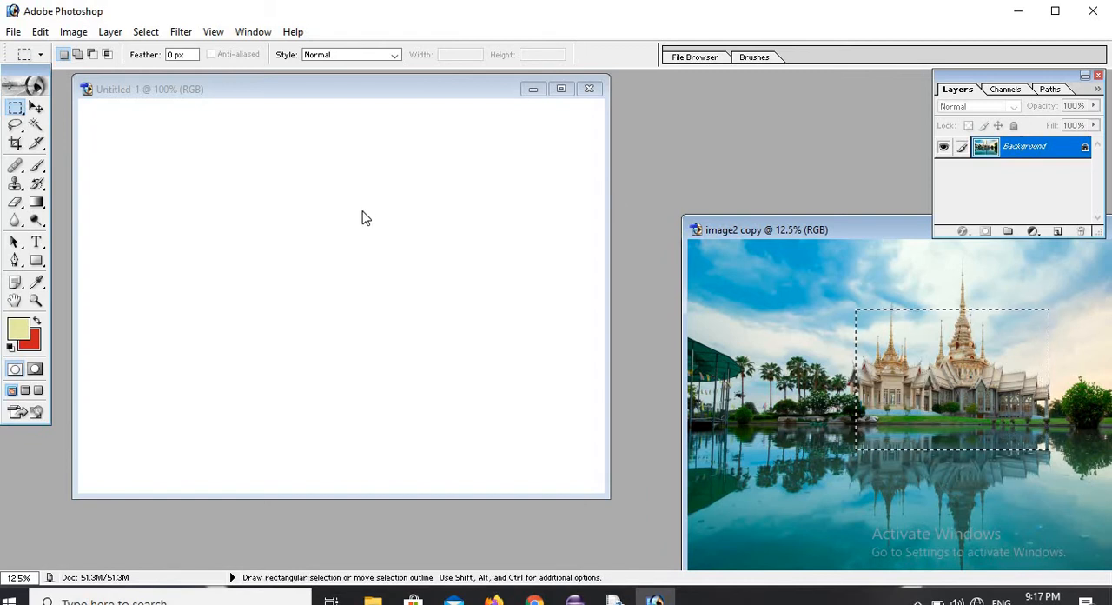
Move the selected temple area into Untitled-1 and shift it until its upper-left corner lies inside the canvas.
{"action": "left_click", "coordinate": [36, 109]}
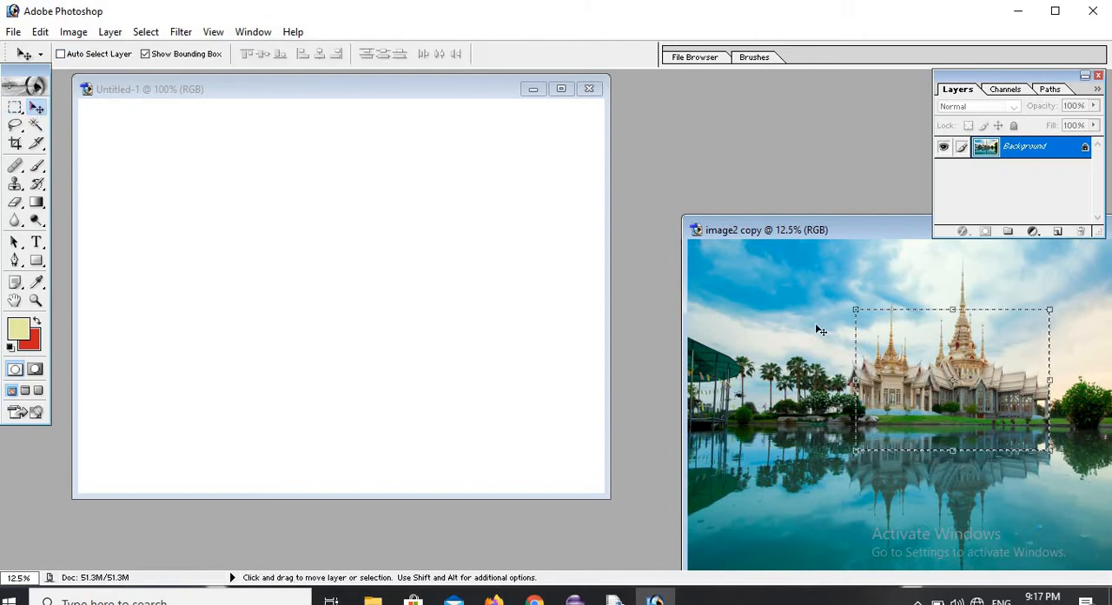
{"action": "left_click", "coordinate": [908, 371]}
{"action": "left_click_drag", "start_coordinate": [908, 371], "coordinate": [184, 177]}
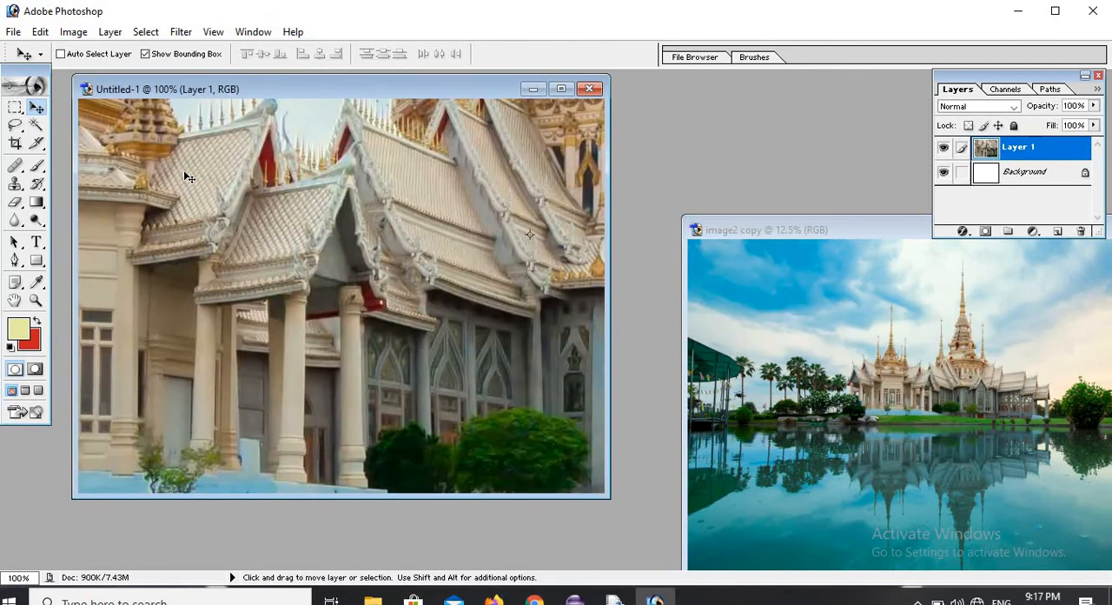
{"action": "left_click_drag", "start_coordinate": [221, 221], "coordinate": [279, 187]}
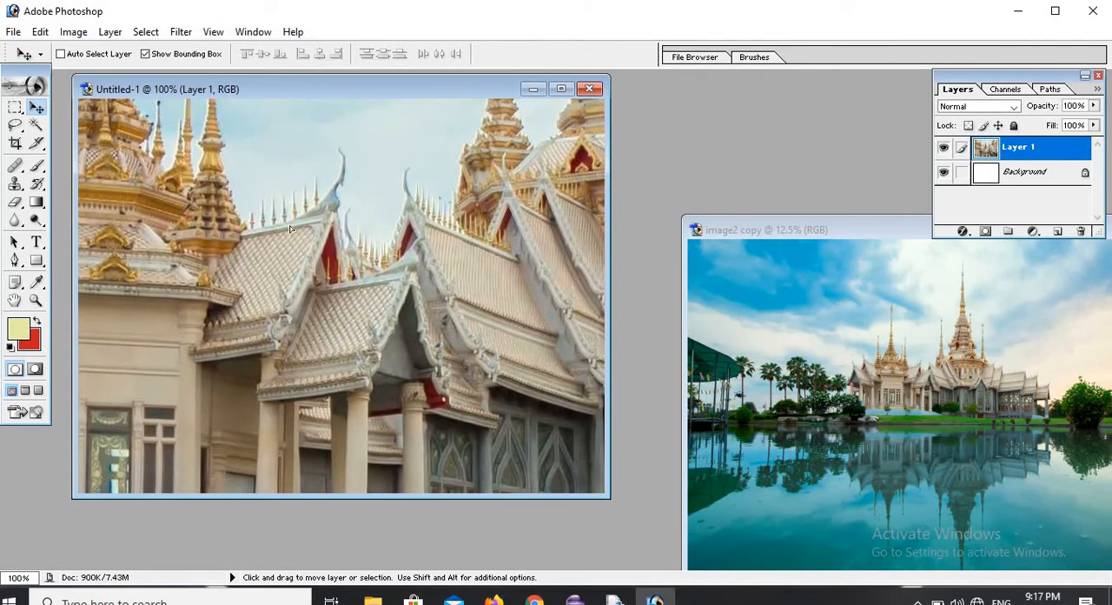
{"action": "left_click_drag", "start_coordinate": [291, 229], "coordinate": [349, 320]}
{"action": "left_click_drag", "start_coordinate": [278, 235], "coordinate": [344, 364]}
{"action": "left_click_drag", "start_coordinate": [241, 165], "coordinate": [349, 305]}
{"action": "left_click_drag", "start_coordinate": [276, 245], "coordinate": [458, 312]}
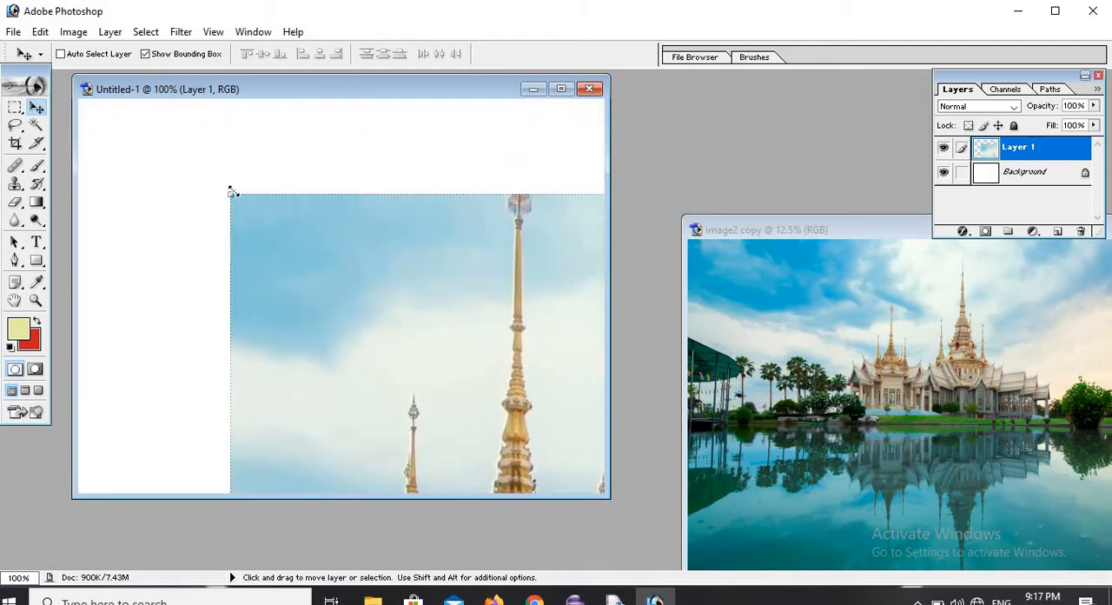
Scale the temple layer in Untitled-1 down to about 70.8% width and 50.3% height, repositioning it on the canvas.
{"action": "left_click_drag", "start_coordinate": [232, 191], "coordinate": [405, 342]}
{"action": "left_click_drag", "start_coordinate": [376, 293], "coordinate": [277, 197]}
{"action": "left_click_drag", "start_coordinate": [283, 271], "coordinate": [131, 307]}
{"action": "left_click_drag", "start_coordinate": [464, 217], "coordinate": [267, 199]}
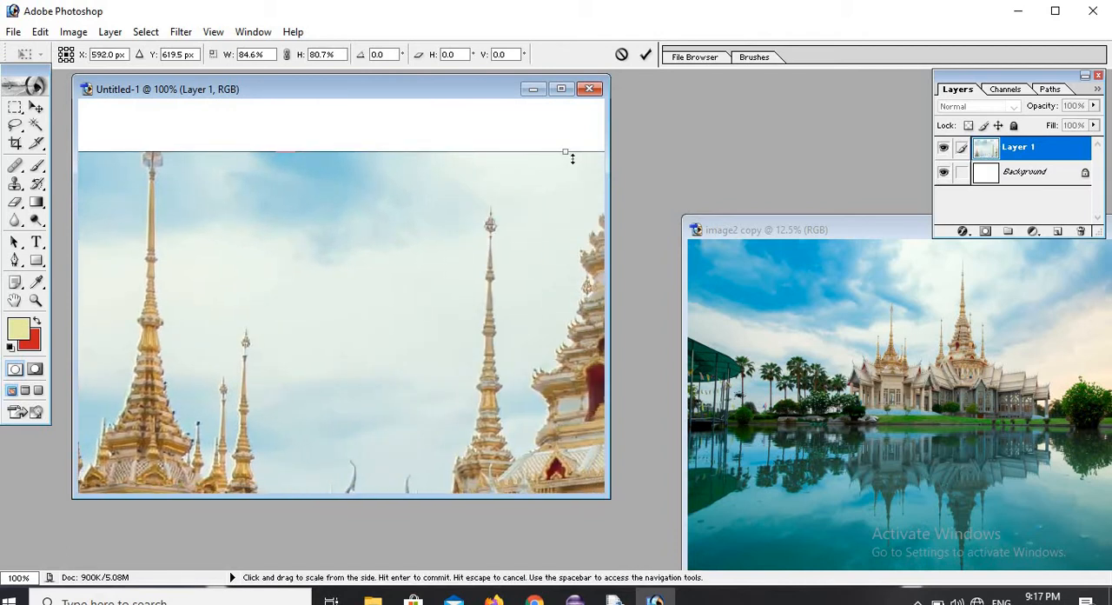
{"action": "mouse_move", "coordinate": [564, 152]}
{"action": "left_mouse_down"}
{"action": "mouse_move", "coordinate": [509, 236]}
{"action": "mouse_move", "coordinate": [455, 283]}
{"action": "mouse_move", "coordinate": [422, 378]}
{"action": "mouse_move", "coordinate": [409, 377]}
{"action": "mouse_move", "coordinate": [527, 209]}
{"action": "mouse_move", "coordinate": [578, 162]}
{"action": "left_mouse_up"}
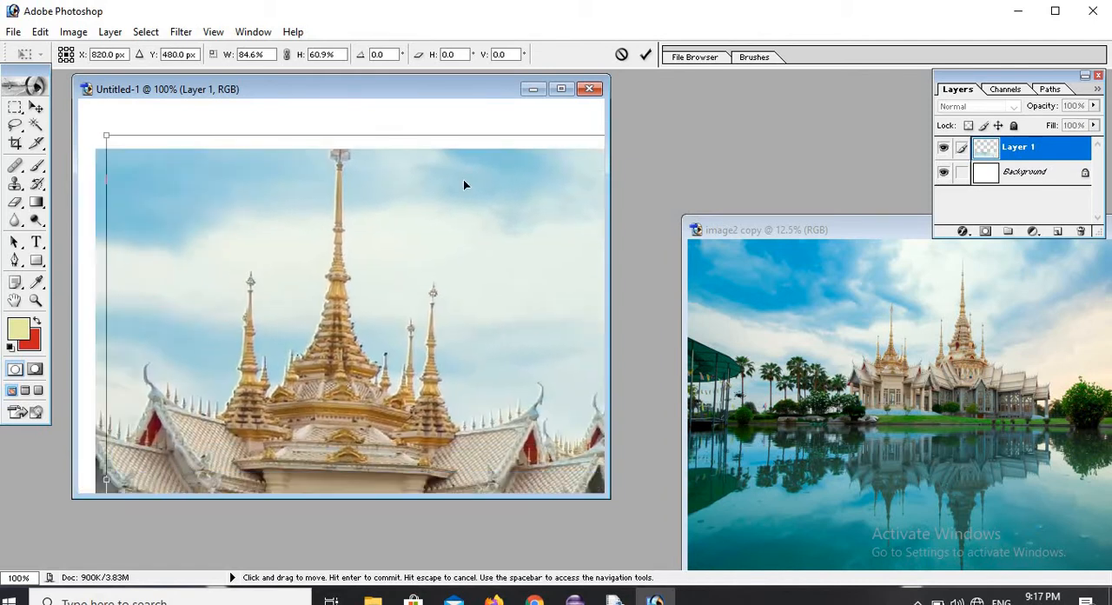
{"action": "left_click_drag", "start_coordinate": [111, 137], "coordinate": [298, 184]}
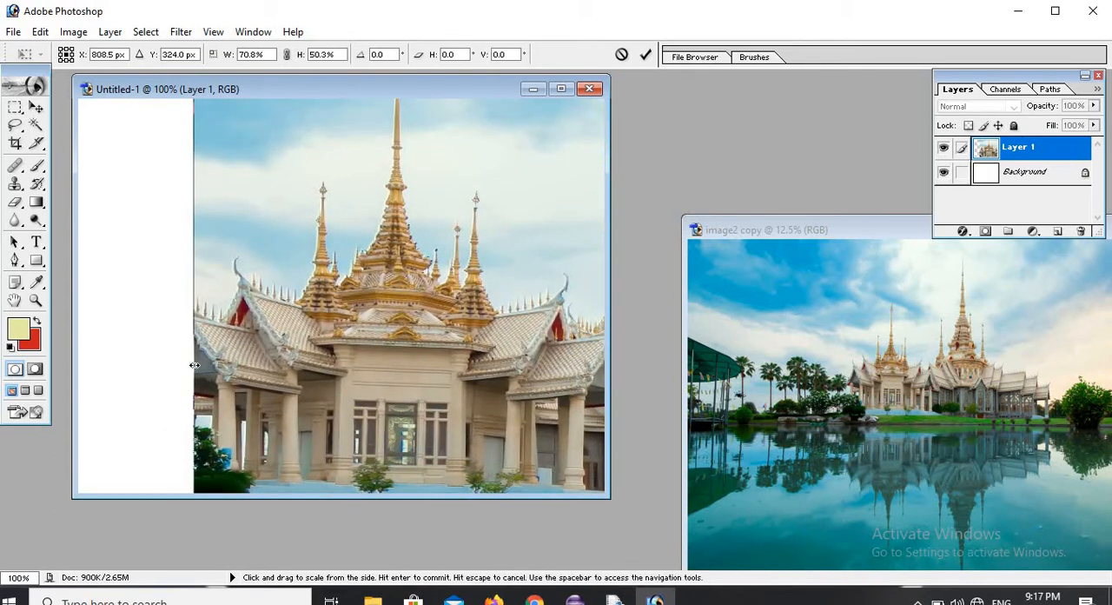
Shrink the temple layer further to about 15.1% width and place it near the middle of the canvas.
{"action": "left_click_drag", "start_coordinate": [237, 375], "coordinate": [378, 376]}
{"action": "left_click_drag", "start_coordinate": [240, 224], "coordinate": [238, 222]}
{"action": "left_click_drag", "start_coordinate": [375, 434], "coordinate": [383, 349]}
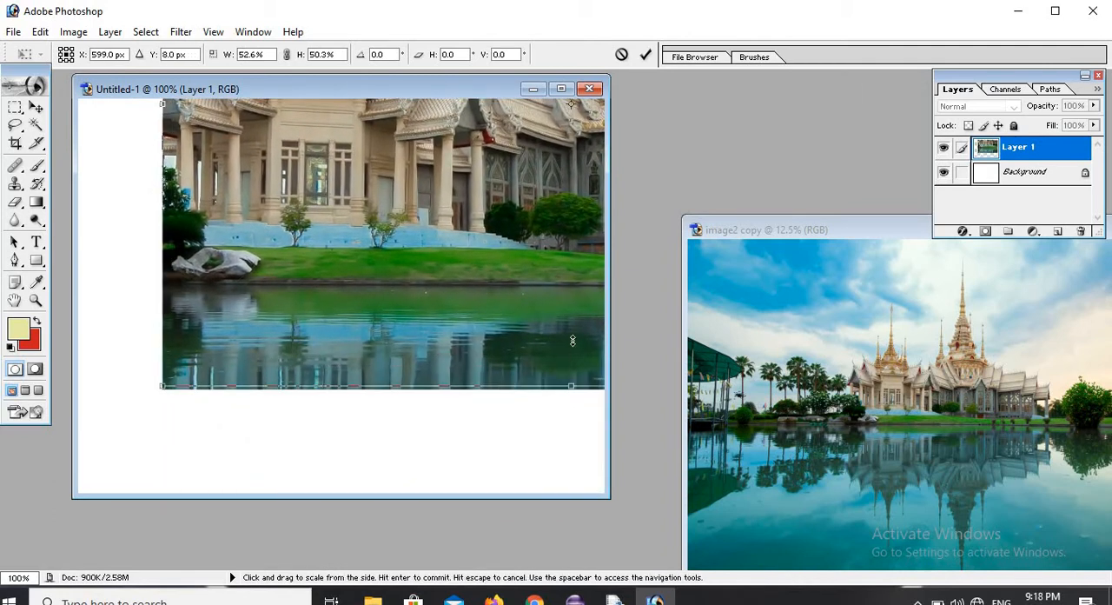
{"action": "left_click_drag", "start_coordinate": [572, 390], "coordinate": [563, 159]}
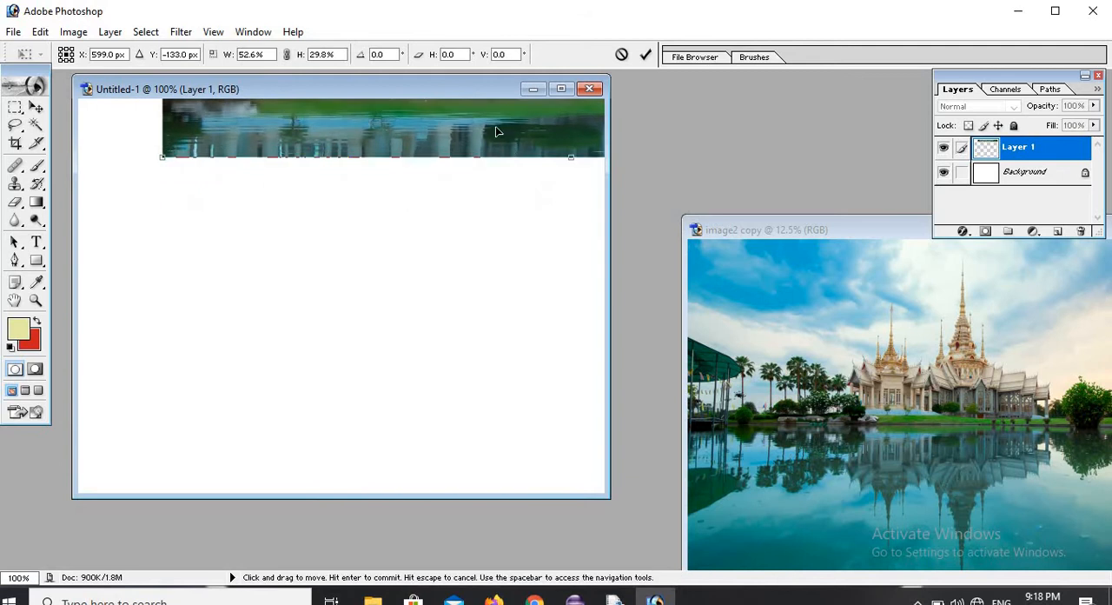
{"action": "left_click_drag", "start_coordinate": [330, 247], "coordinate": [330, 375]}
{"action": "left_click_drag", "start_coordinate": [302, 273], "coordinate": [191, 397]}
{"action": "left_click_drag", "start_coordinate": [603, 314], "coordinate": [154, 261]}
{"action": "left_click_drag", "start_coordinate": [315, 269], "coordinate": [398, 321]}
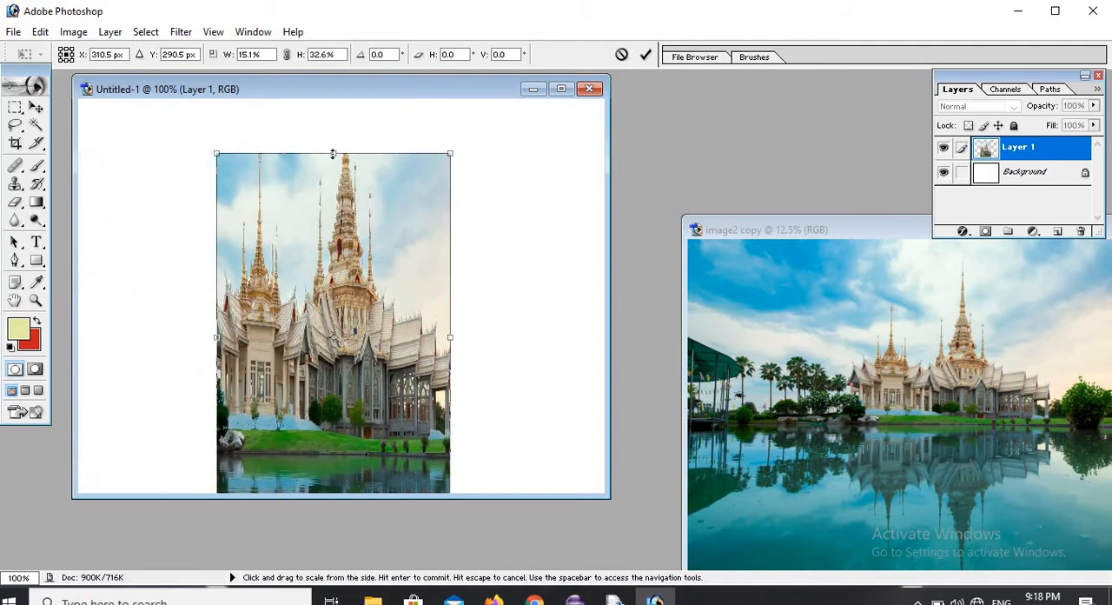
Scale the temple layer to about 6.2% width and 13.6% height, place it in the canvas's upper-left corner and apply the transformation.
{"action": "left_click_drag", "start_coordinate": [332, 154], "coordinate": [351, 223]}
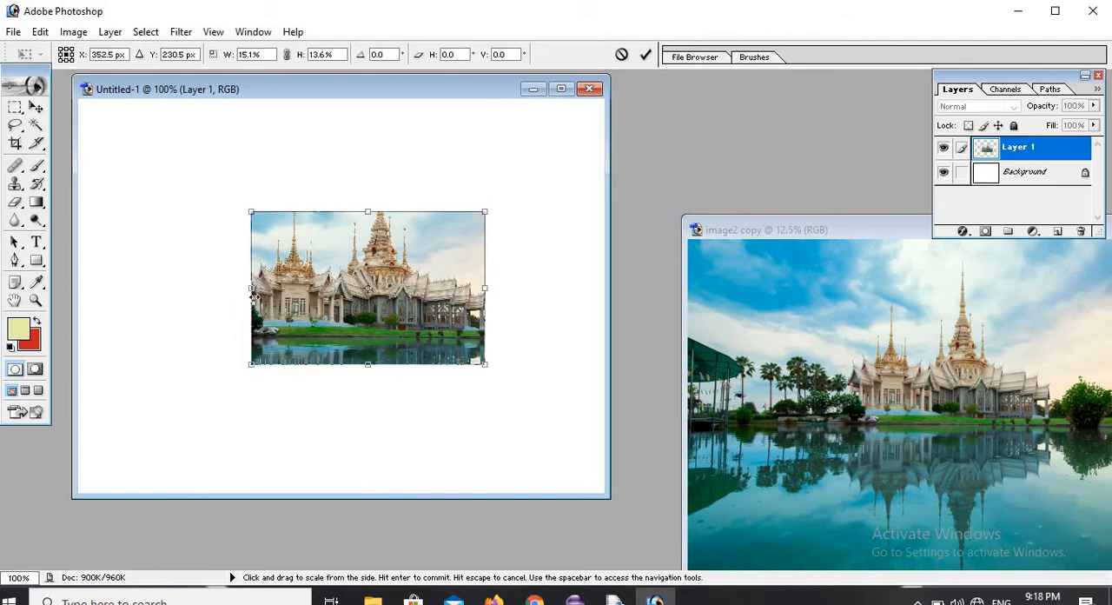
{"action": "left_click_drag", "start_coordinate": [252, 288], "coordinate": [390, 289]}
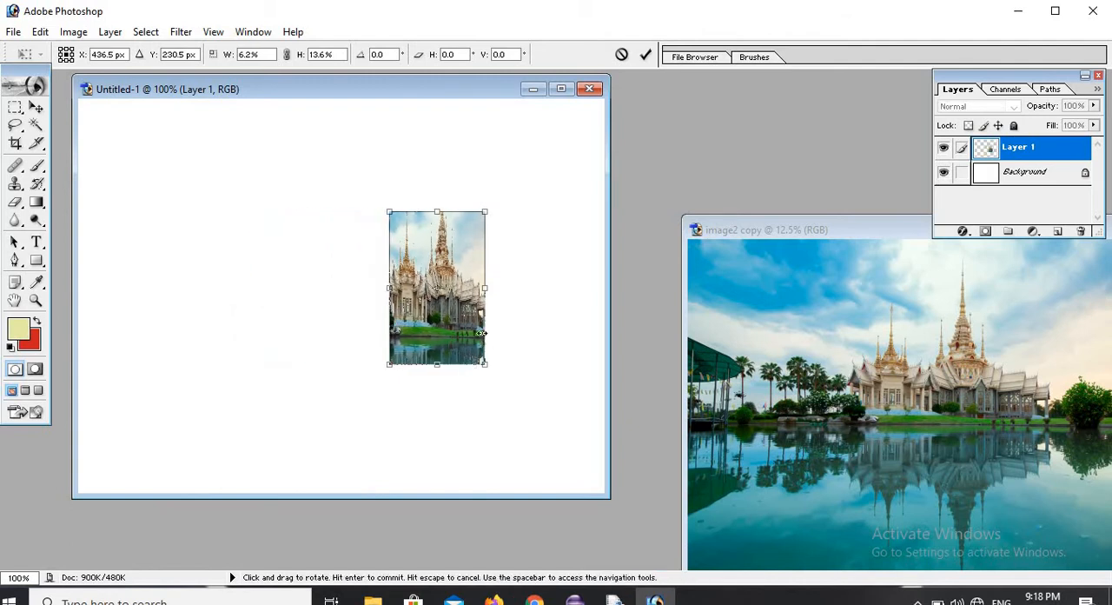
{"action": "left_click_drag", "start_coordinate": [389, 245], "coordinate": [126, 166]}
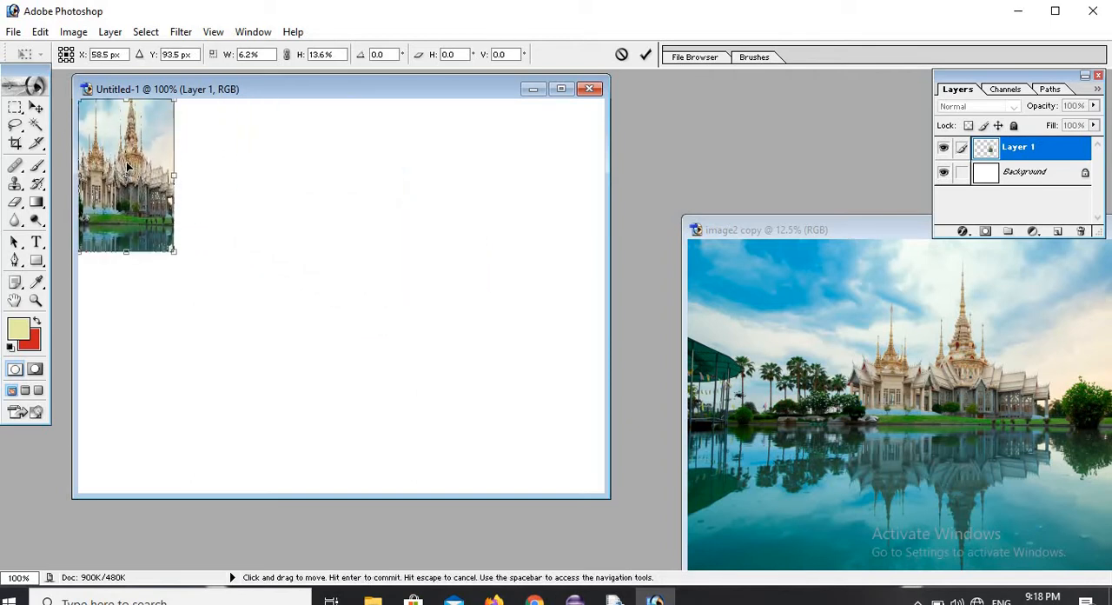
{"action": "left_click", "coordinate": [41, 207]}
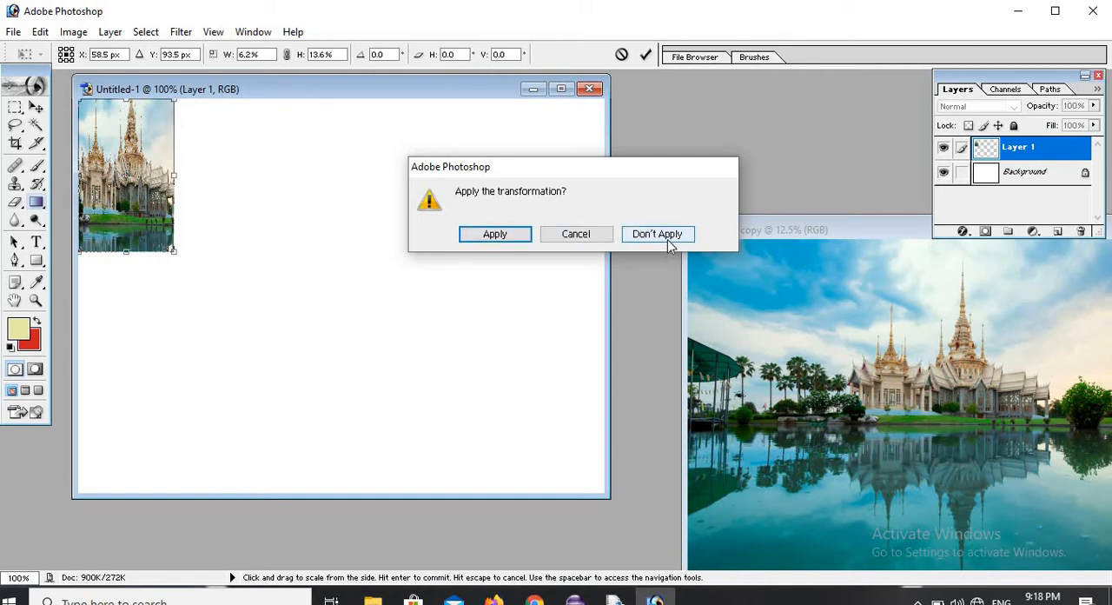
{"action": "left_click", "coordinate": [495, 235]}
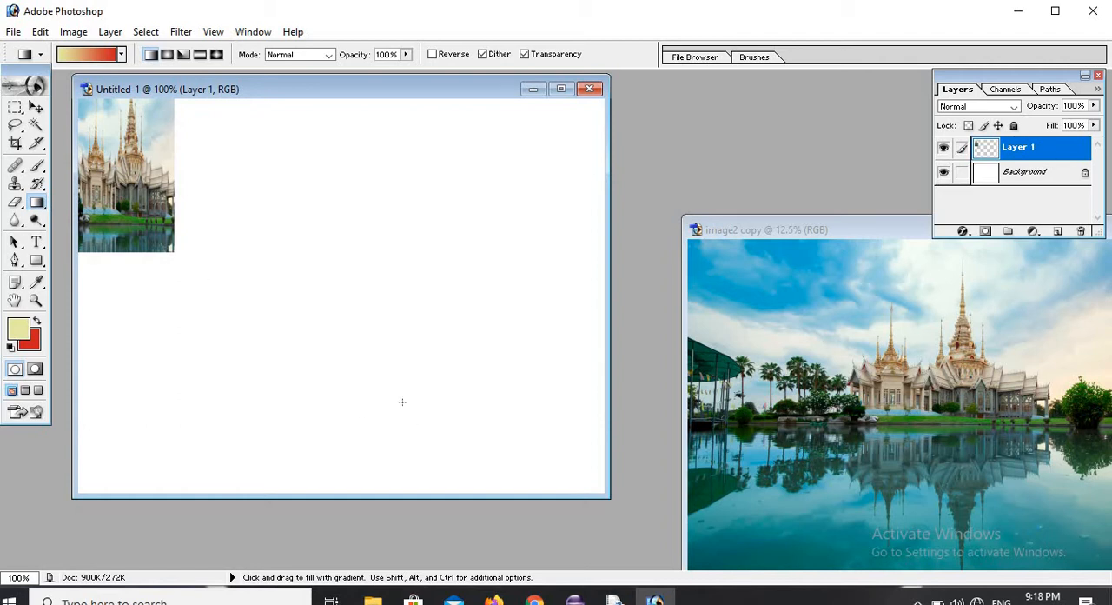
Remove the rectangular selection from image2 copy.
{"action": "left_click", "coordinate": [804, 342]}
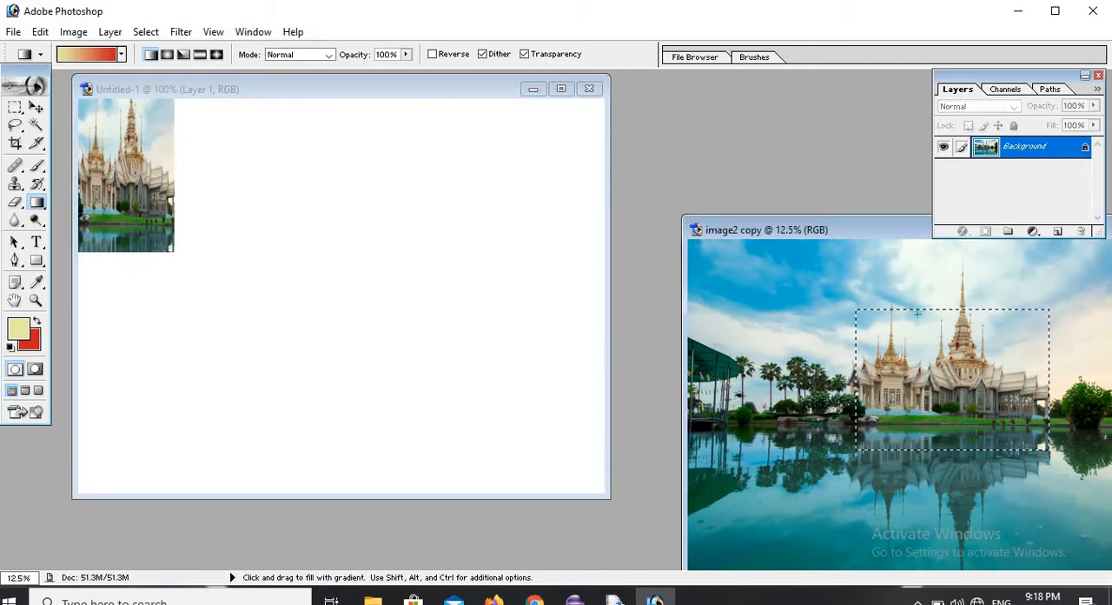
{"action": "left_click", "coordinate": [146, 33]}
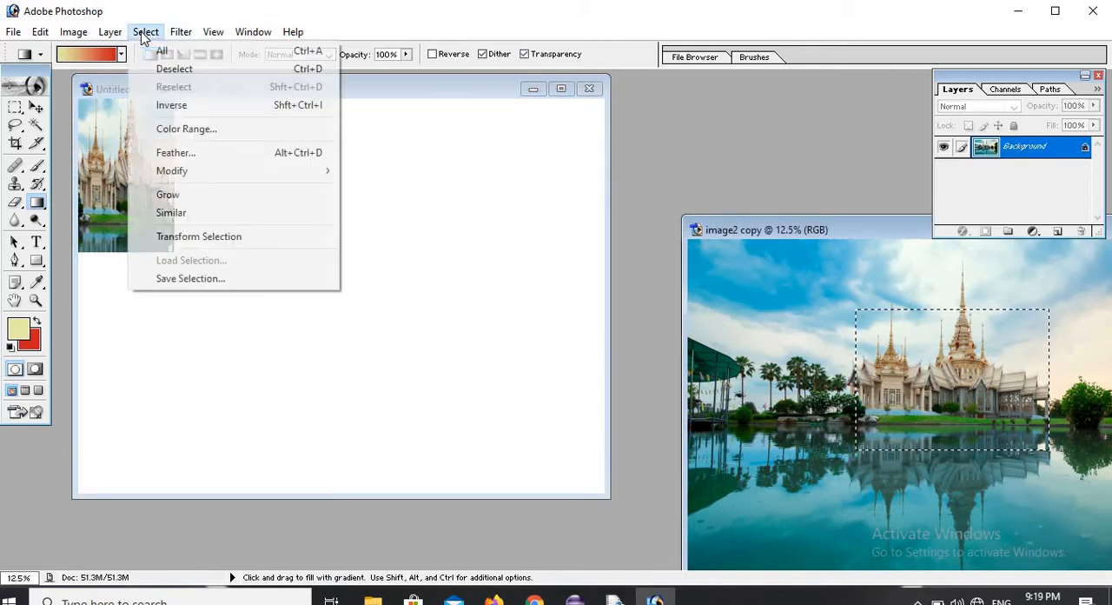
{"action": "left_click", "coordinate": [170, 70]}
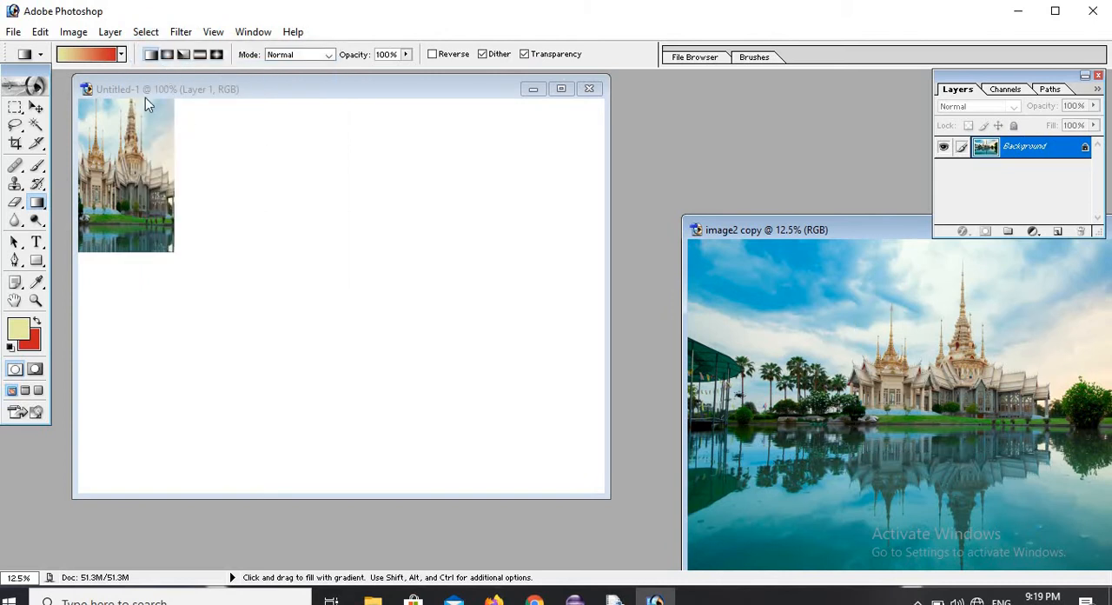
Select a circular area of sky in image2 copy with the Elliptical Marquee tool and move it into Untitled-1.
{"action": "left_click", "coordinate": [22, 112]}
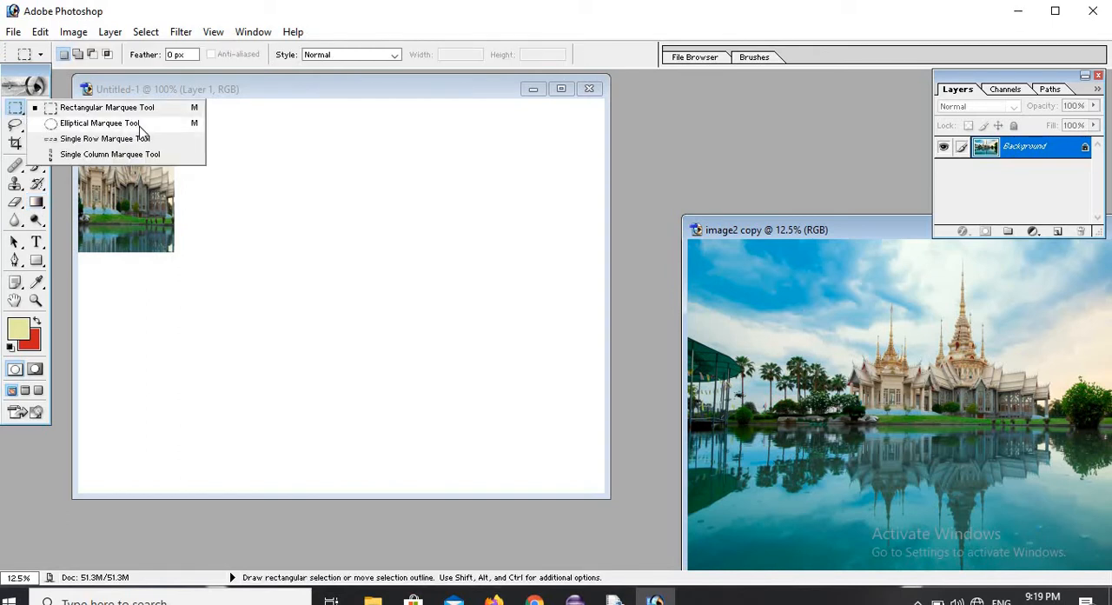
{"action": "left_click", "coordinate": [99, 122]}
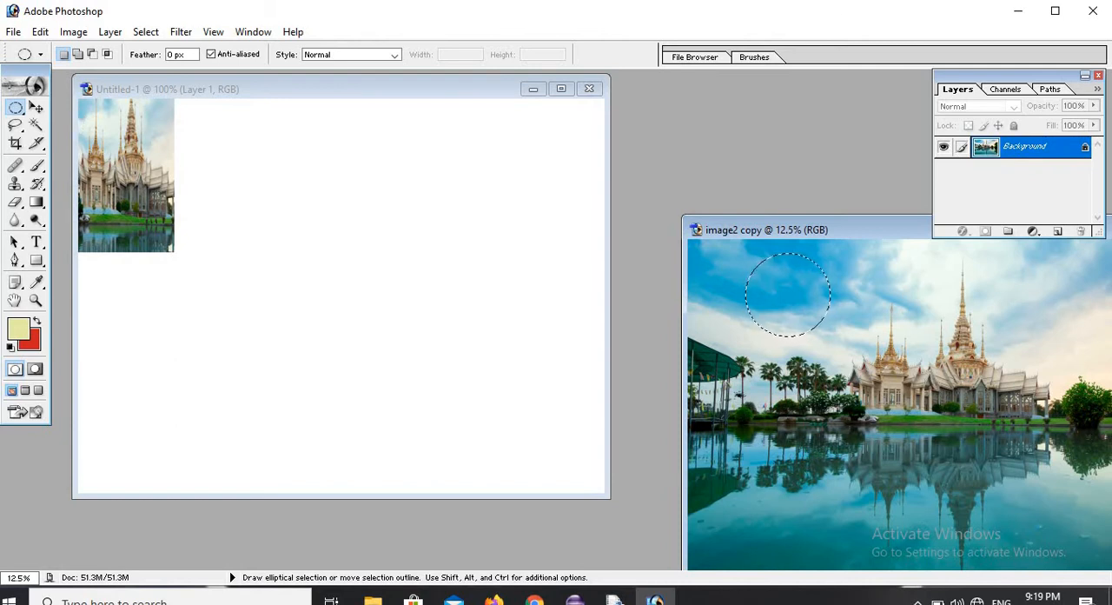
{"action": "left_click", "coordinate": [36, 109]}
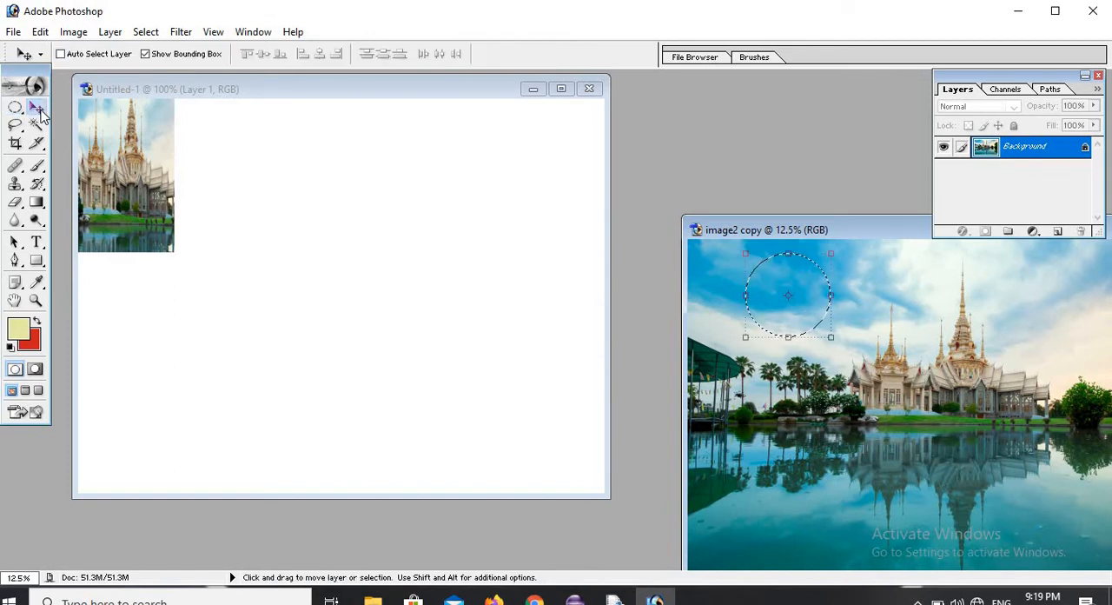
{"action": "left_click_drag", "start_coordinate": [778, 293], "coordinate": [397, 241]}
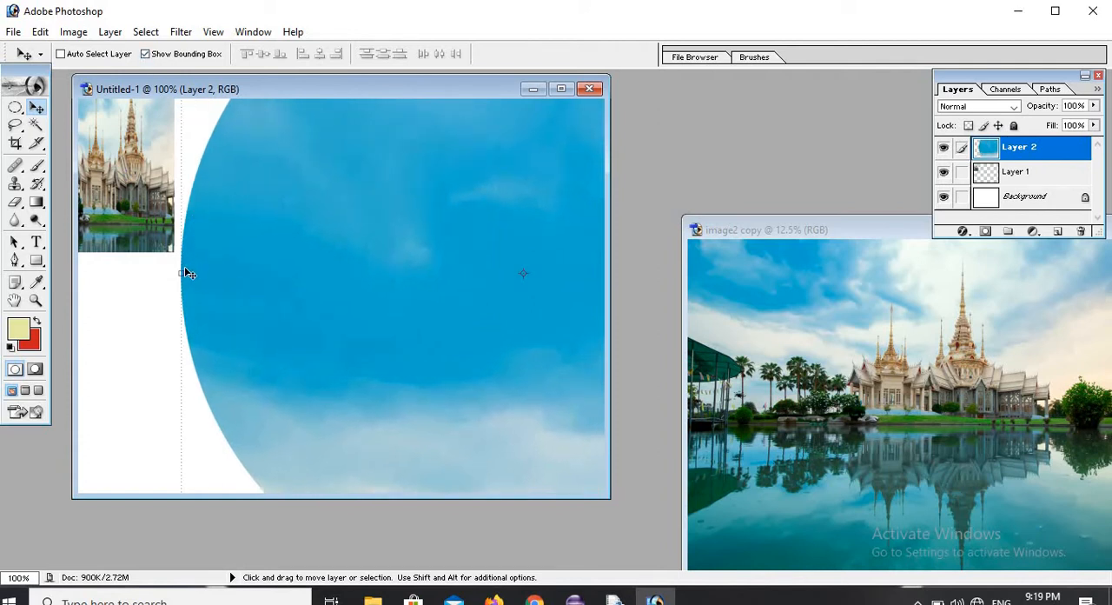
Shrink the sky circle layer to about 45.9% width and 43.6% height and place it in the upper-right part of Untitled-1's canvas.
{"action": "left_click_drag", "start_coordinate": [179, 275], "coordinate": [391, 273]}
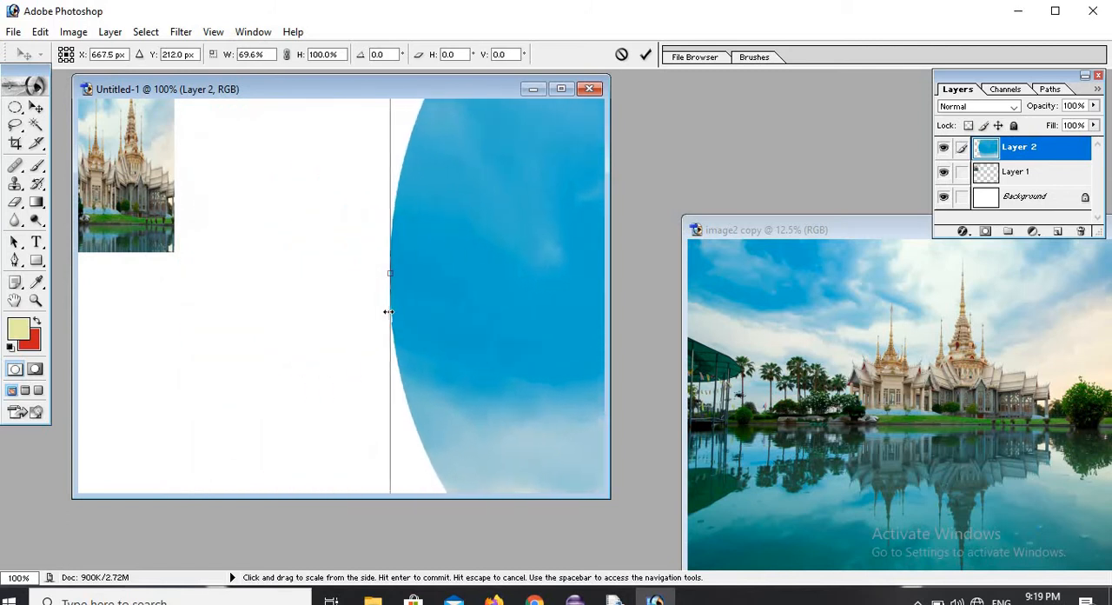
{"action": "left_click_drag", "start_coordinate": [481, 268], "coordinate": [293, 370]}
{"action": "left_click_drag", "start_coordinate": [393, 288], "coordinate": [299, 394]}
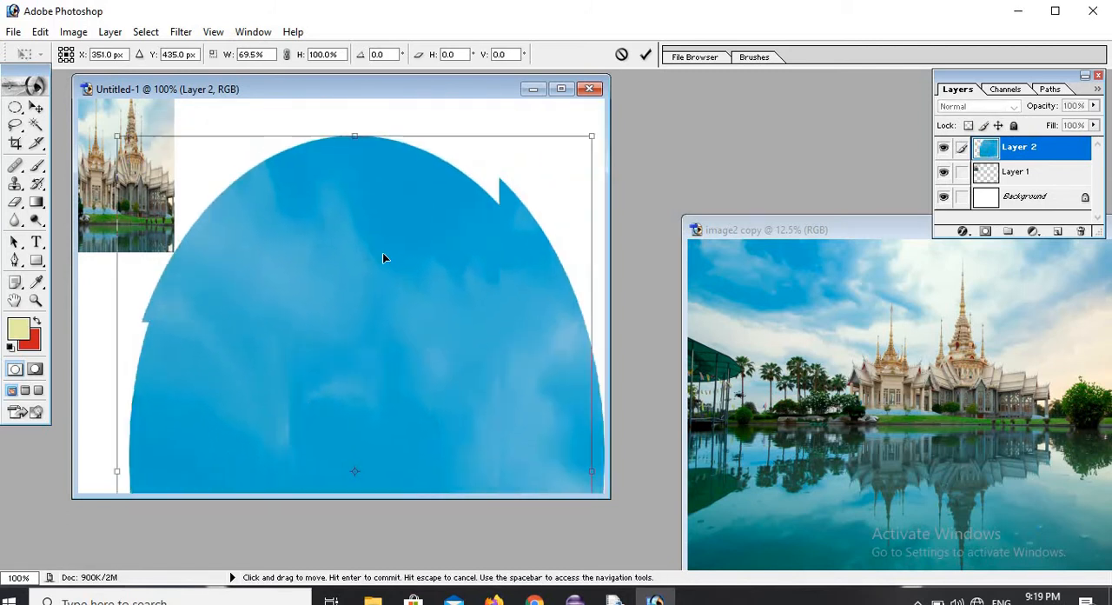
{"action": "left_click_drag", "start_coordinate": [585, 146], "coordinate": [421, 347]}
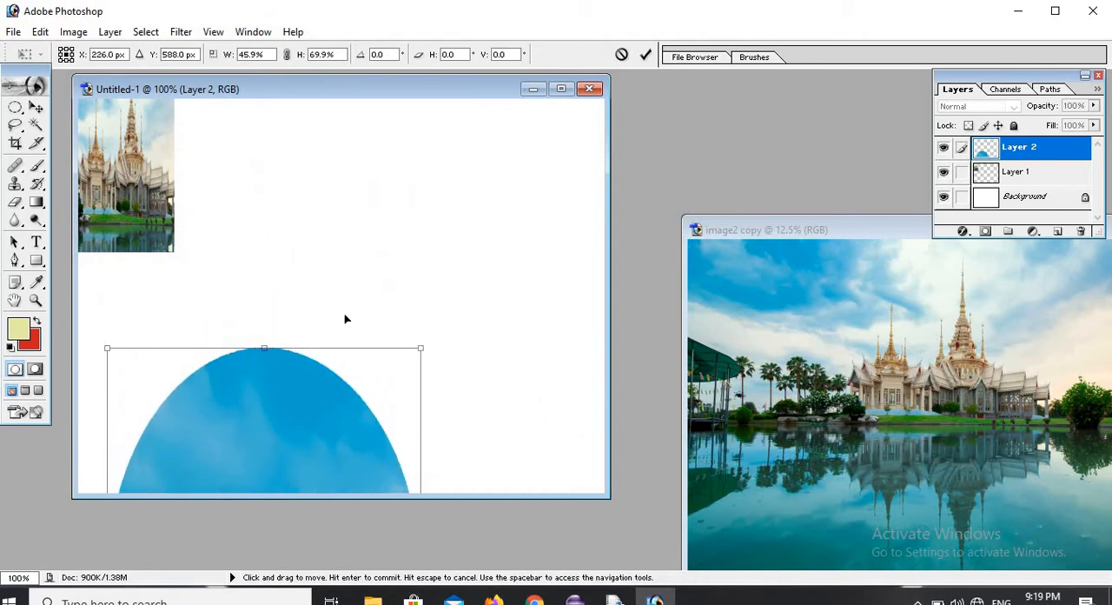
{"action": "left_click_drag", "start_coordinate": [345, 318], "coordinate": [409, 352]}
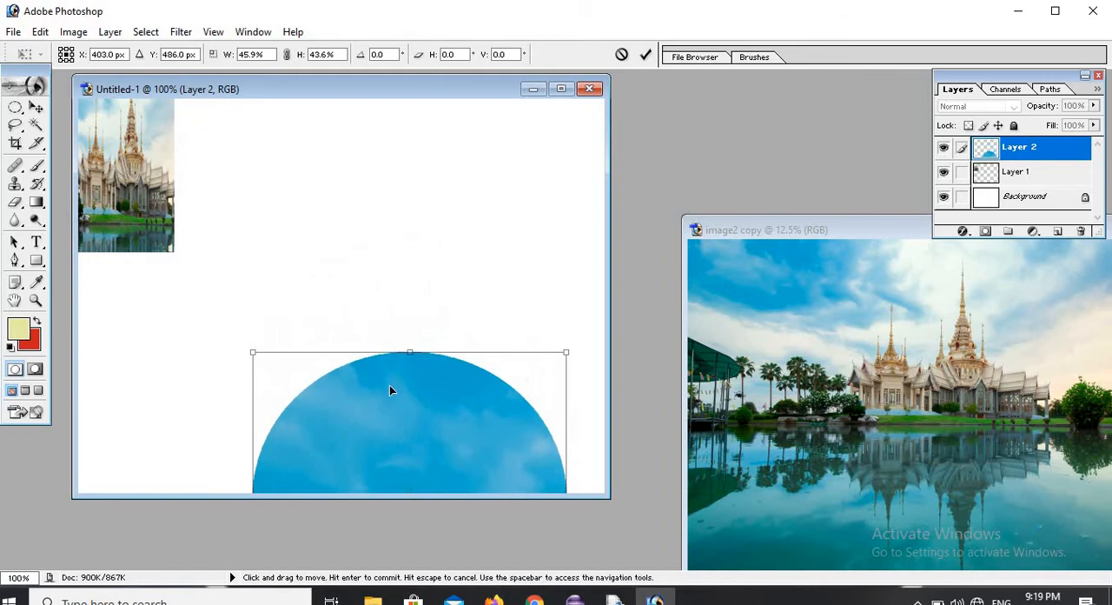
{"action": "left_click_drag", "start_coordinate": [389, 390], "coordinate": [399, 362]}
{"action": "left_click_drag", "start_coordinate": [406, 295], "coordinate": [425, 232]}
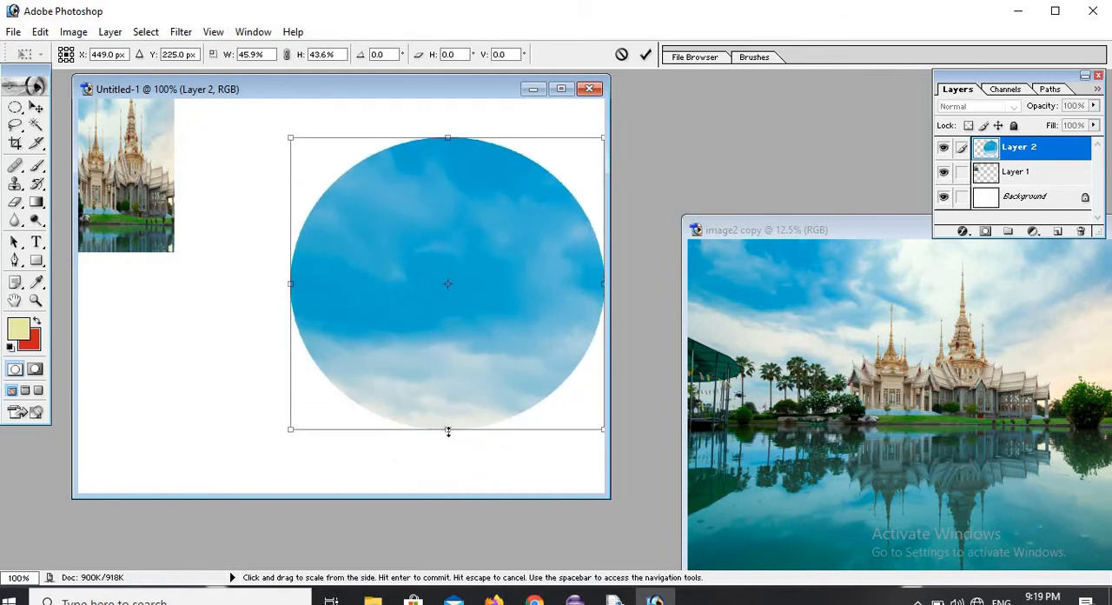
Scale the sky layer to about 17.4% width and 19.7% height, place it beside the small temple cutout and apply the transformation.
{"action": "left_click_drag", "start_coordinate": [452, 402], "coordinate": [399, 262]}
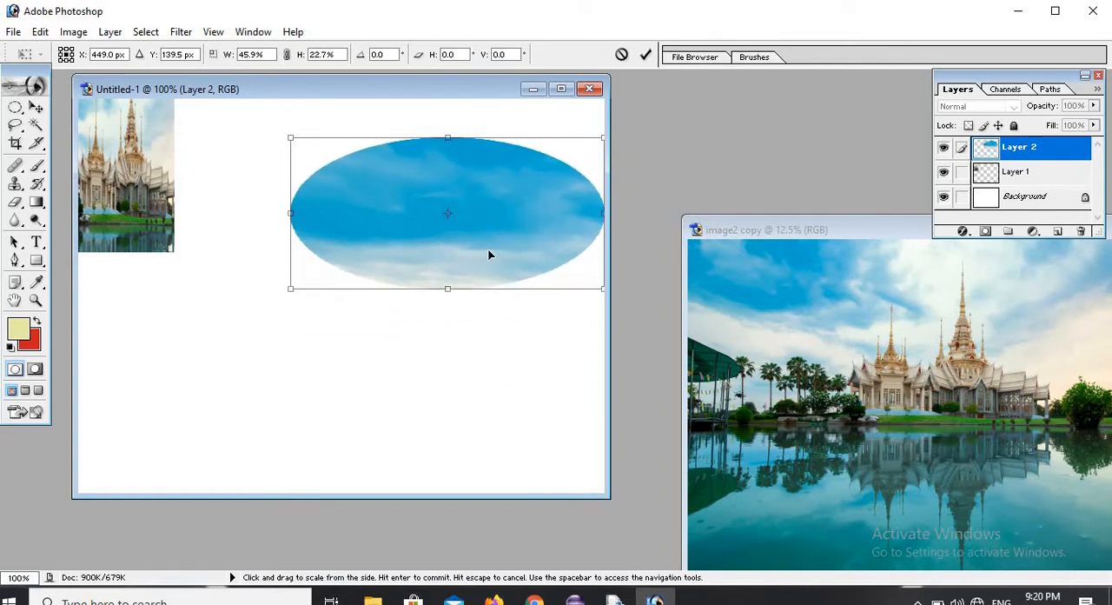
{"action": "left_click_drag", "start_coordinate": [487, 244], "coordinate": [293, 217]}
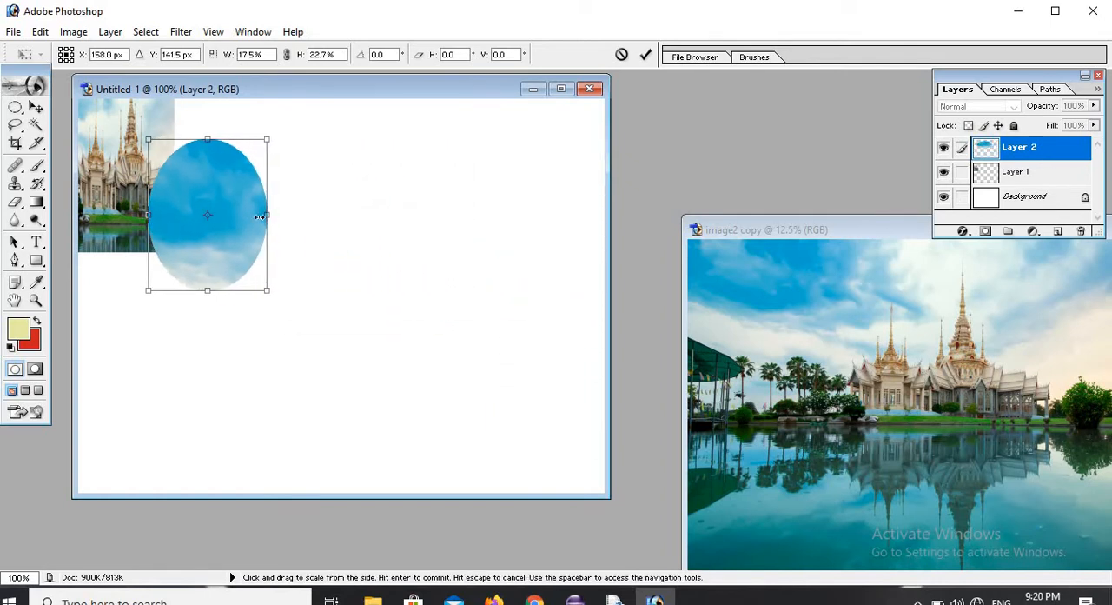
{"action": "left_click_drag", "start_coordinate": [215, 225], "coordinate": [243, 251]}
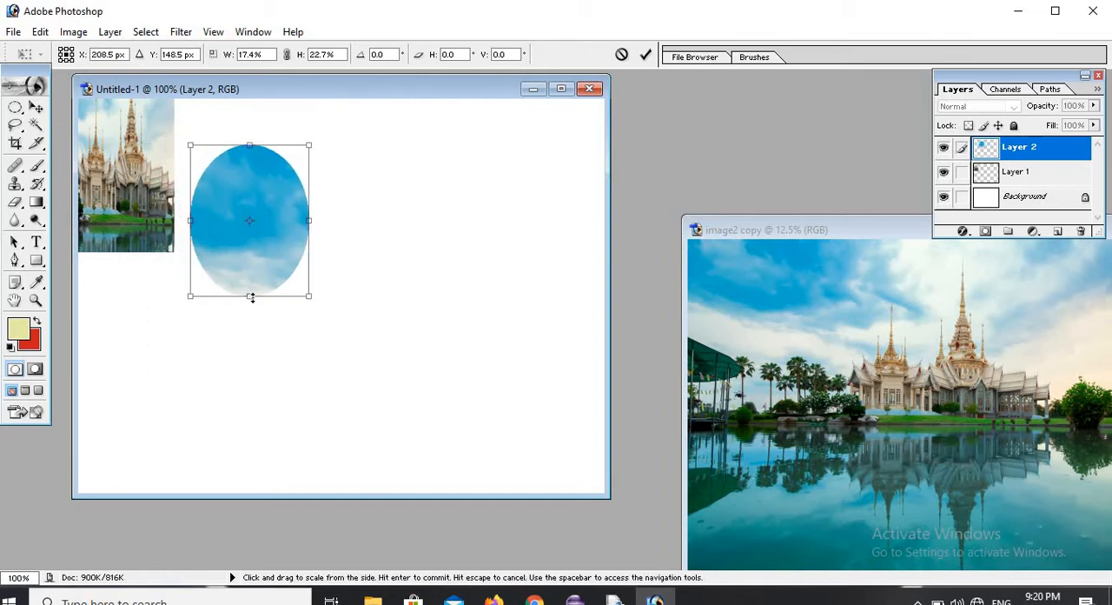
{"action": "left_click_drag", "start_coordinate": [250, 296], "coordinate": [250, 238]}
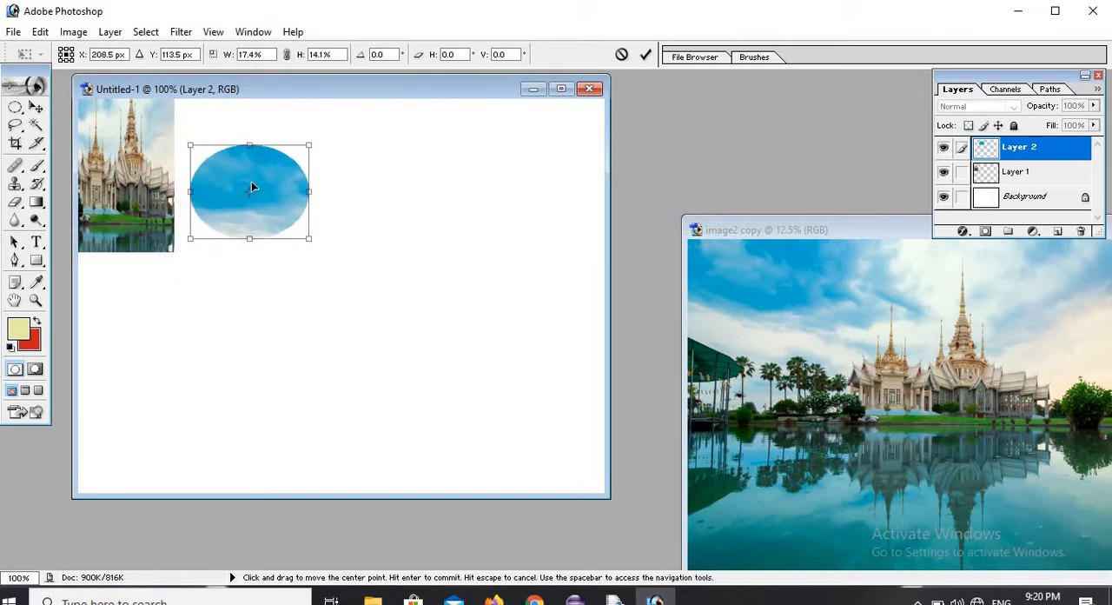
{"action": "left_click_drag", "start_coordinate": [251, 179], "coordinate": [240, 129]}
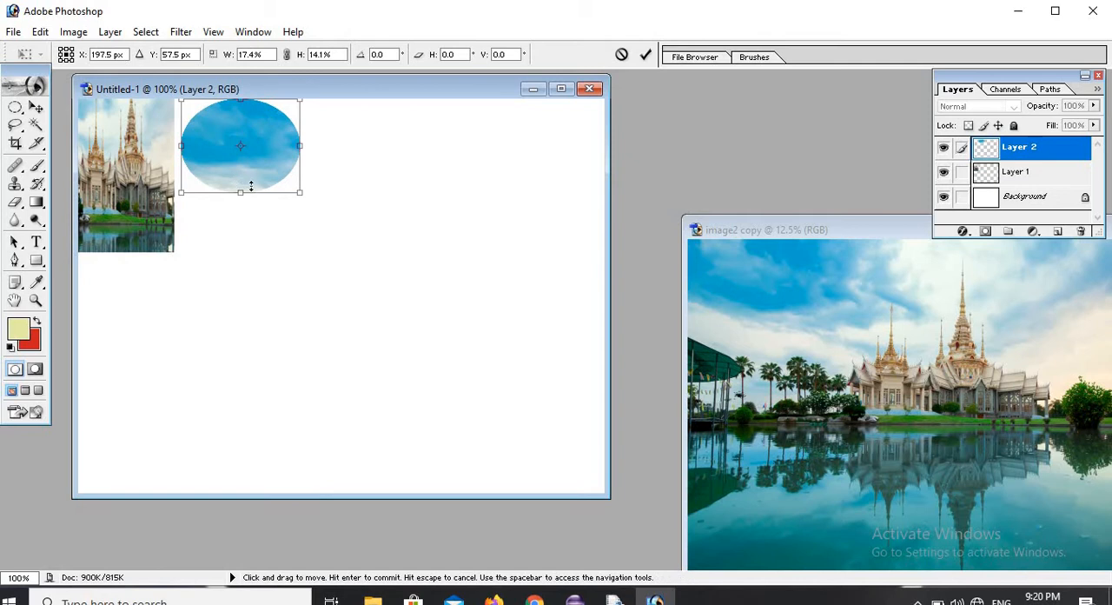
{"action": "left_click_drag", "start_coordinate": [244, 205], "coordinate": [241, 230]}
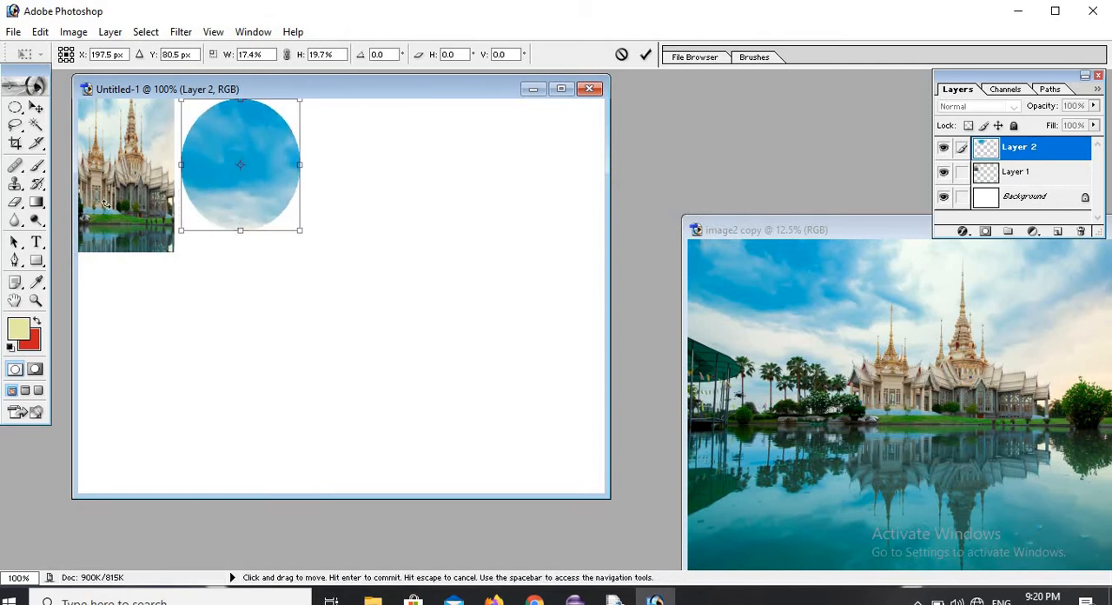
{"action": "left_click", "coordinate": [36, 204]}
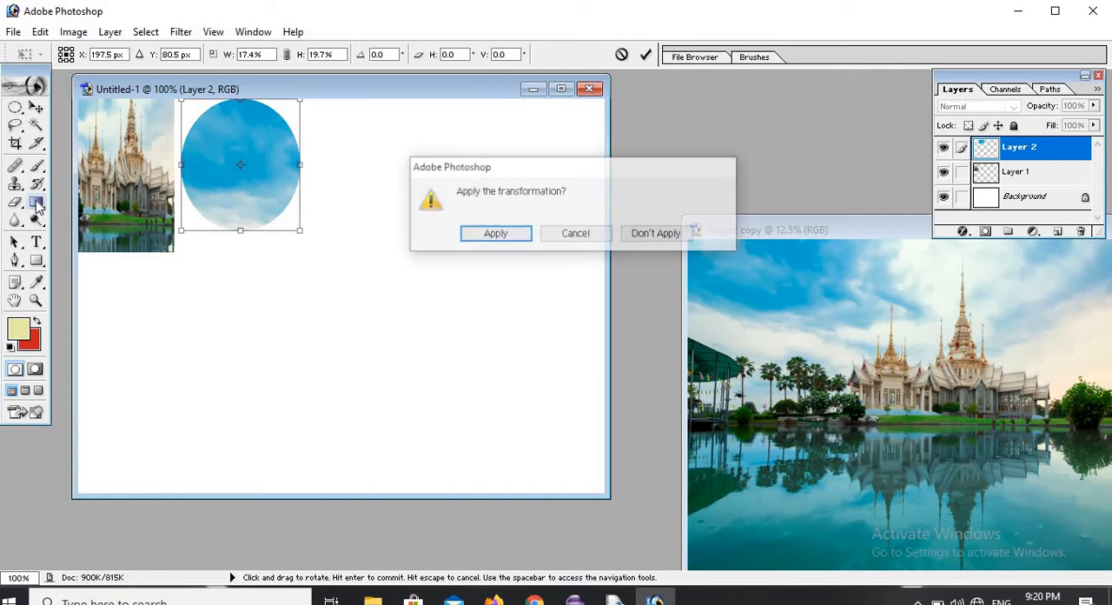
{"action": "left_click", "coordinate": [490, 240]}
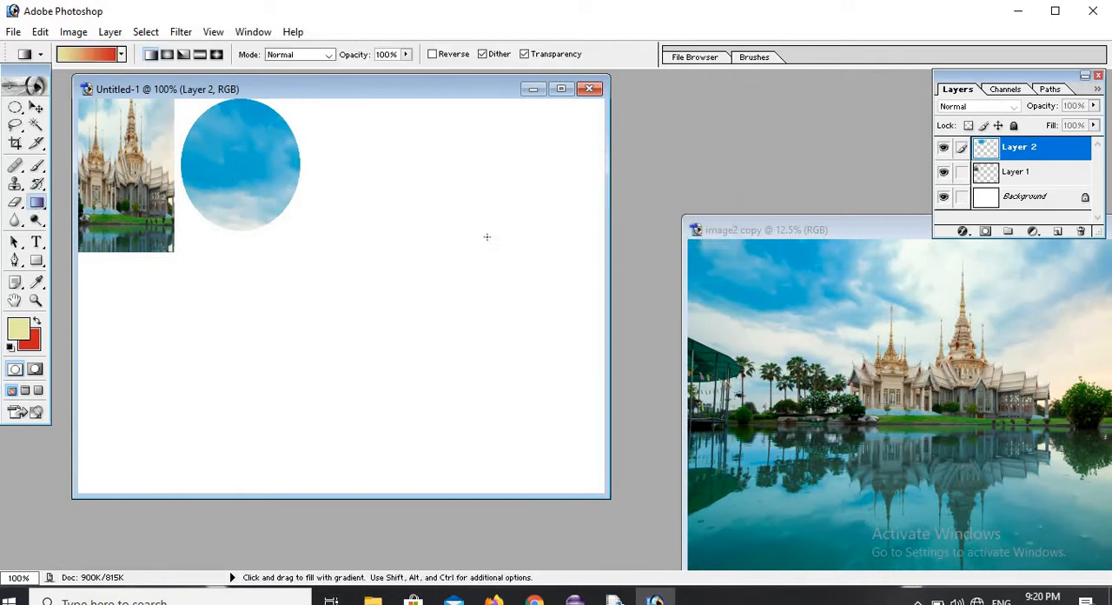
Clear the circular selection in image2 copy and select a single pixel row through the sky with the Single Row Marquee tool.
{"action": "left_click", "coordinate": [905, 310]}
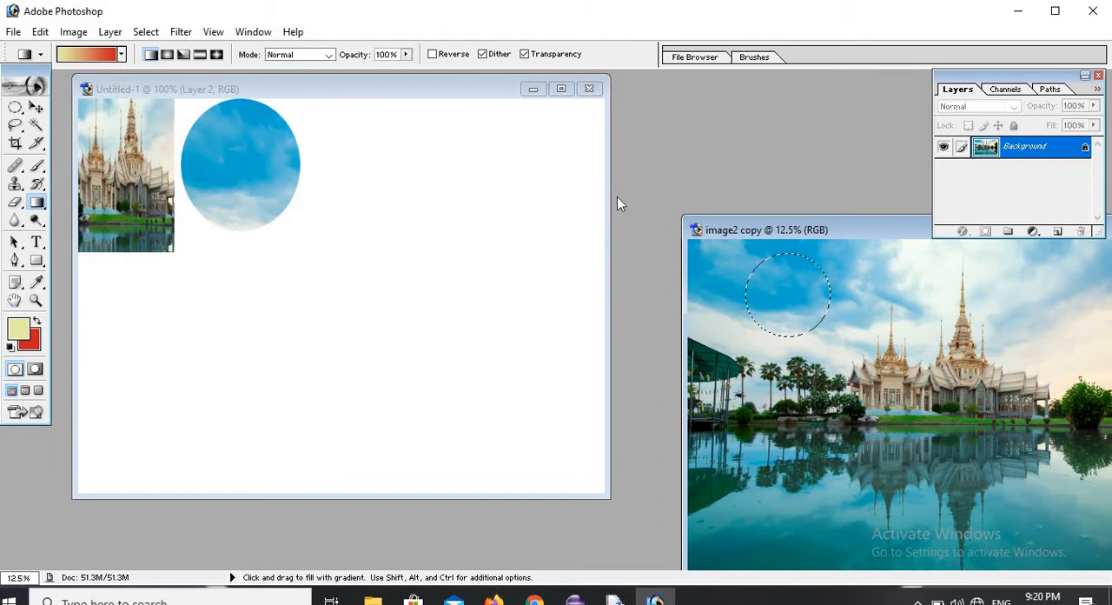
{"action": "key", "text": "ctrl+d"}
{"action": "left_click", "coordinate": [15, 107]}
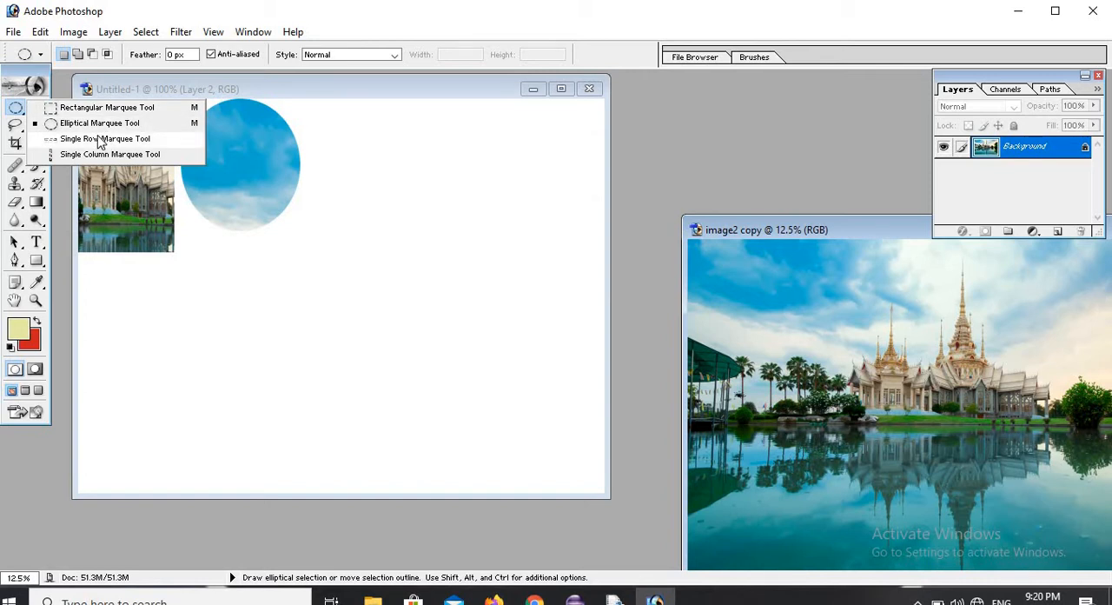
{"action": "left_click", "coordinate": [102, 139]}
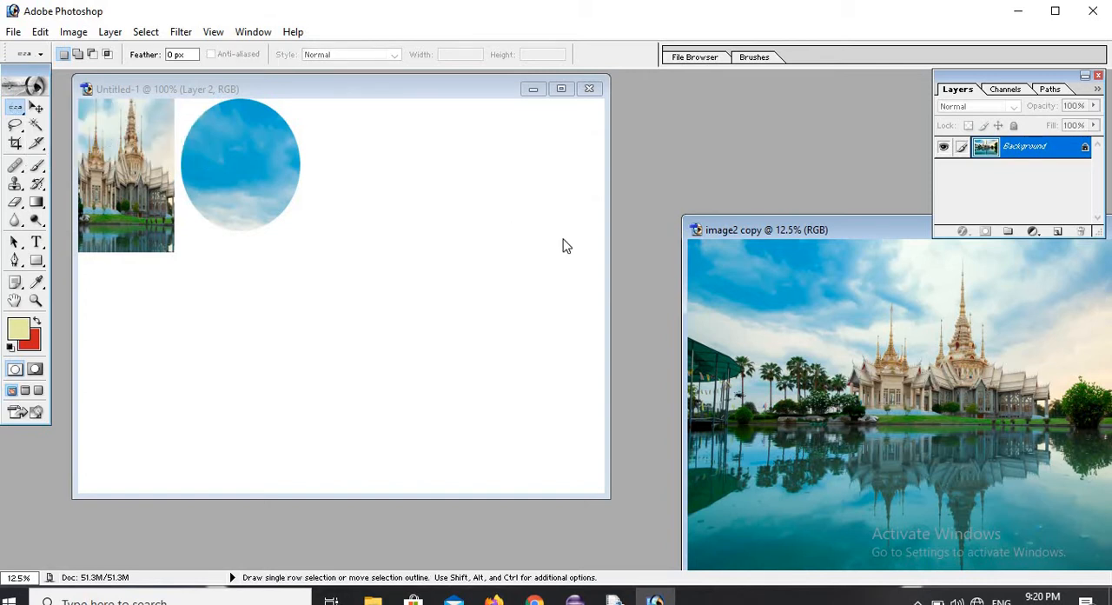
{"action": "left_click_drag", "start_coordinate": [767, 337], "coordinate": [772, 333]}
{"action": "left_click", "coordinate": [39, 108]}
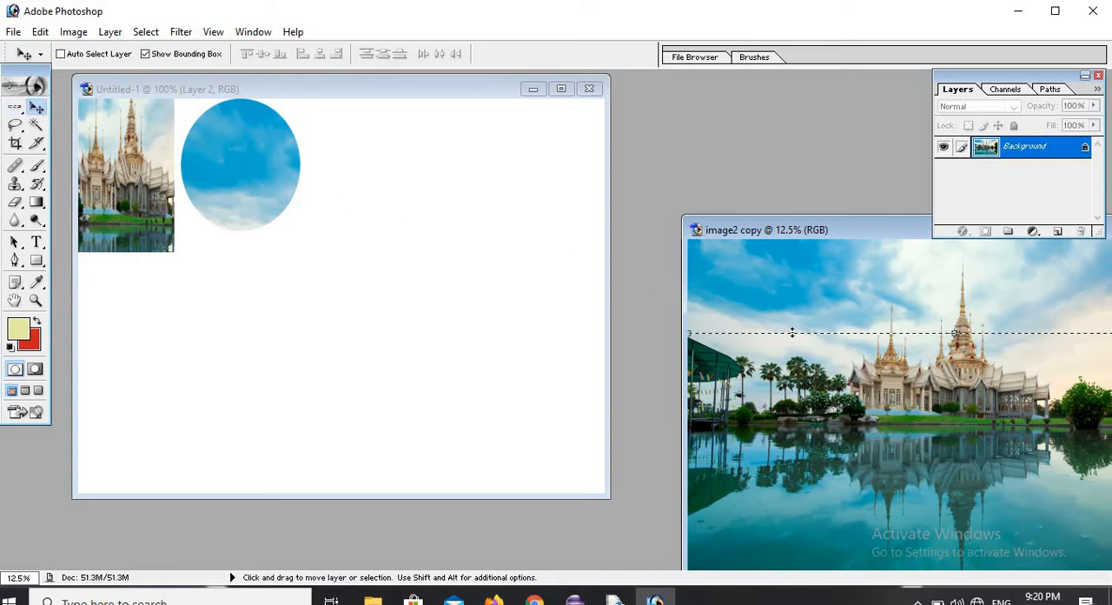
{"action": "left_click_drag", "start_coordinate": [797, 348], "coordinate": [656, 299]}
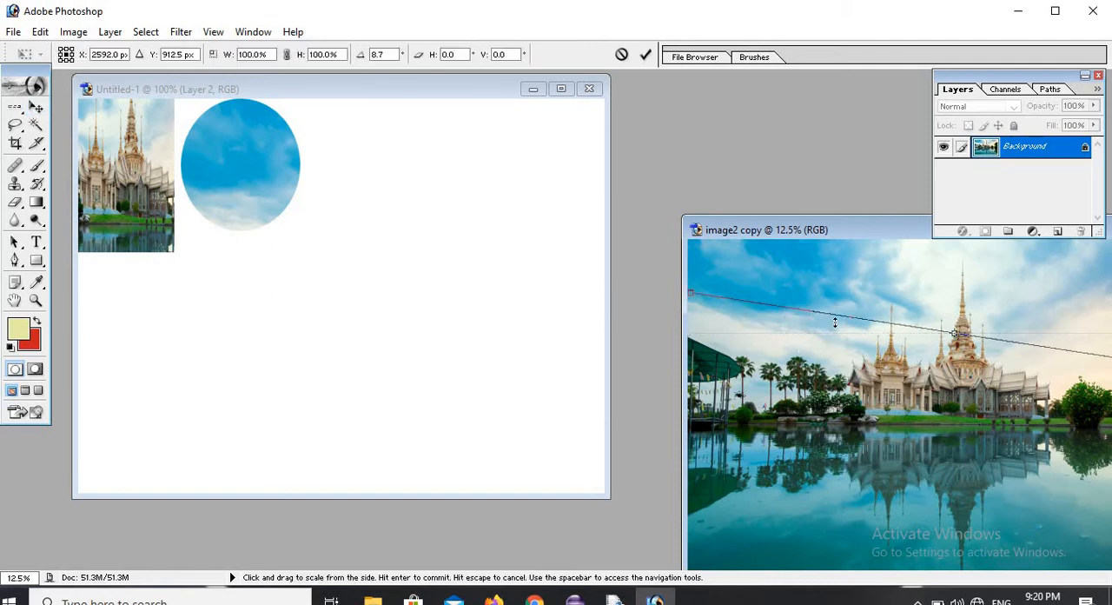
{"action": "left_click", "coordinate": [36, 108]}
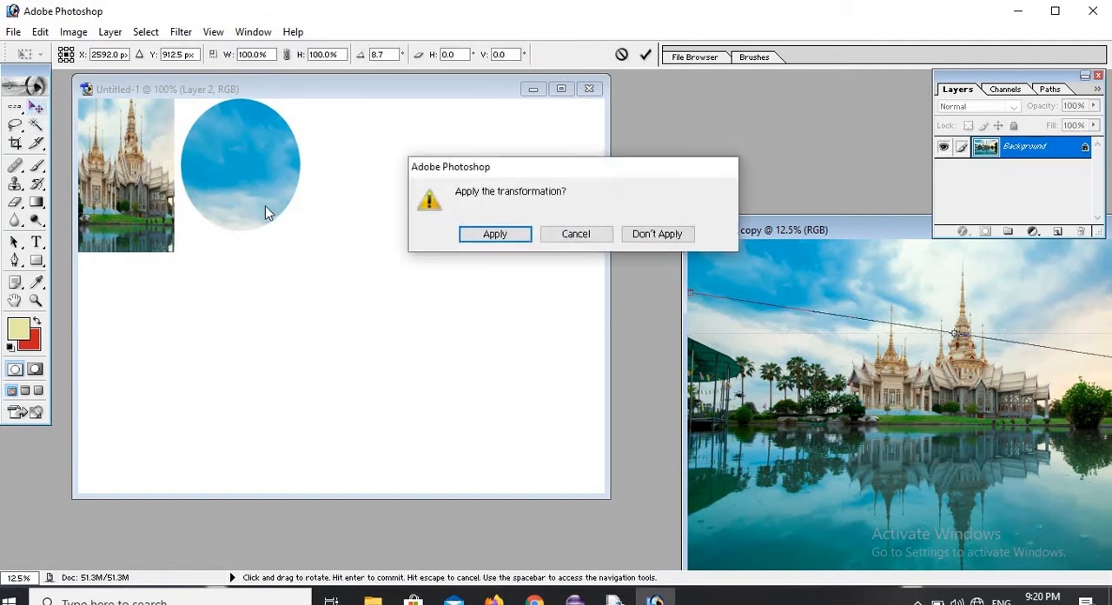
{"action": "left_click", "coordinate": [662, 236]}
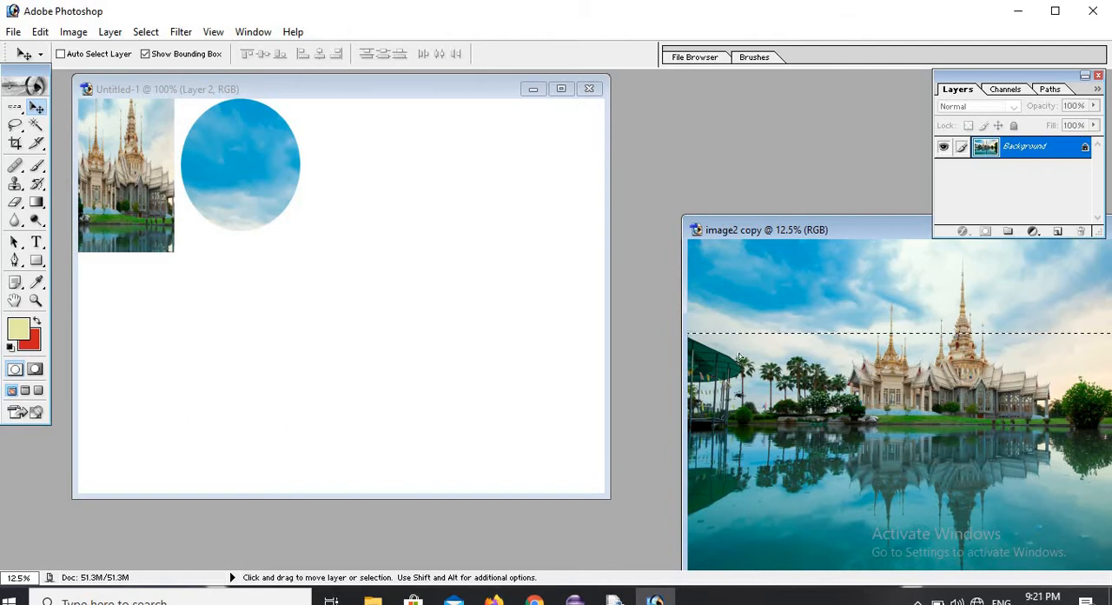
Copy the whole picture from image2 copy into Untitled-1 with the Move tool and reposition it so the temple facade fills the canvas.
{"action": "left_click_drag", "start_coordinate": [739, 357], "coordinate": [569, 96]}
{"action": "left_click_drag", "start_coordinate": [382, 241], "coordinate": [389, 151]}
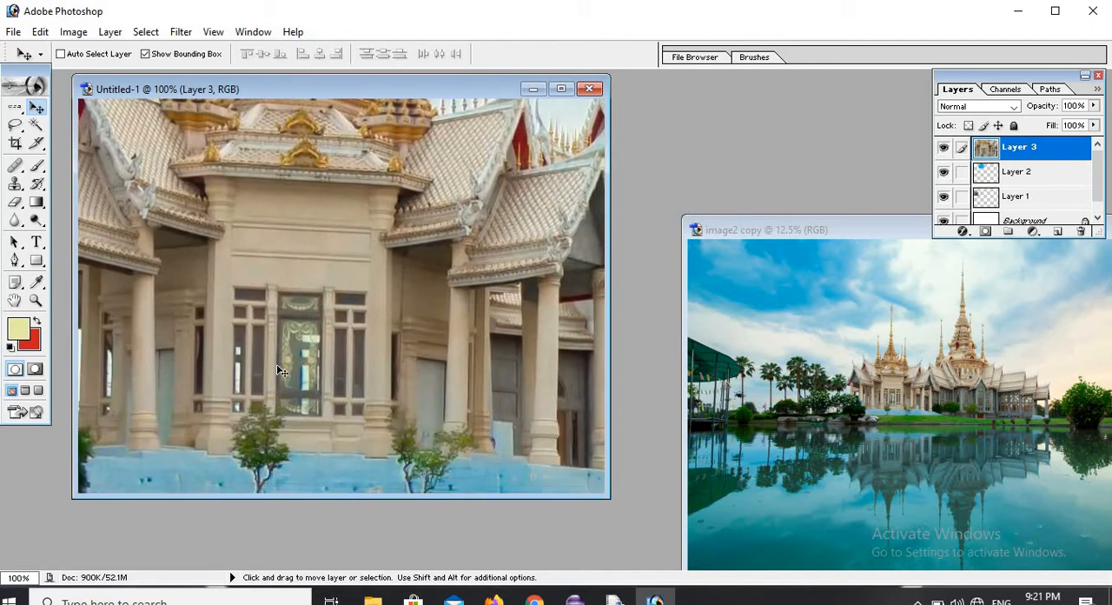
{"action": "left_click_drag", "start_coordinate": [474, 278], "coordinate": [549, 233]}
{"action": "left_click_drag", "start_coordinate": [375, 329], "coordinate": [339, 329]}
{"action": "left_click_drag", "start_coordinate": [426, 252], "coordinate": [280, 352]}
{"action": "left_click_drag", "start_coordinate": [461, 294], "coordinate": [355, 366]}
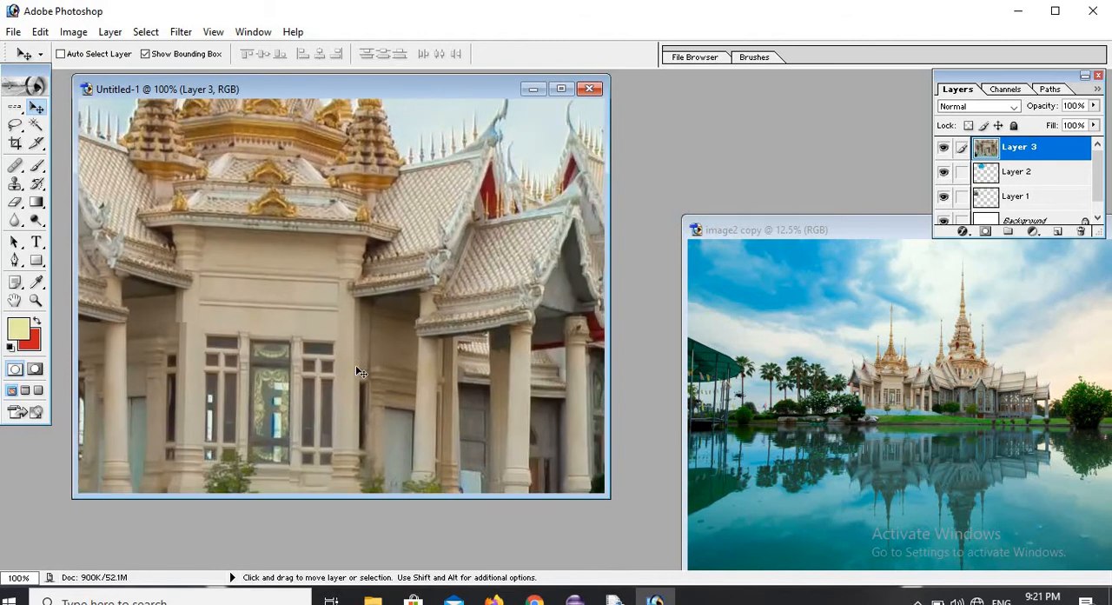
Clear the row selection in image2 copy and select a single pixel column through the smaller temple spire with the Single Column Marquee tool.
{"action": "left_click", "coordinate": [897, 373]}
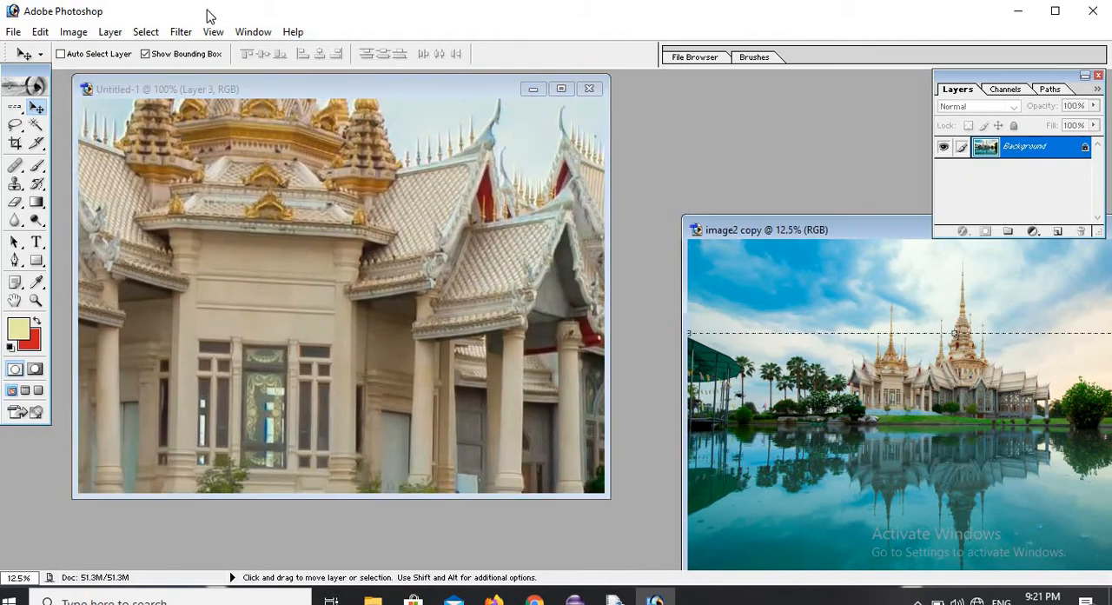
{"action": "left_click", "coordinate": [158, 35]}
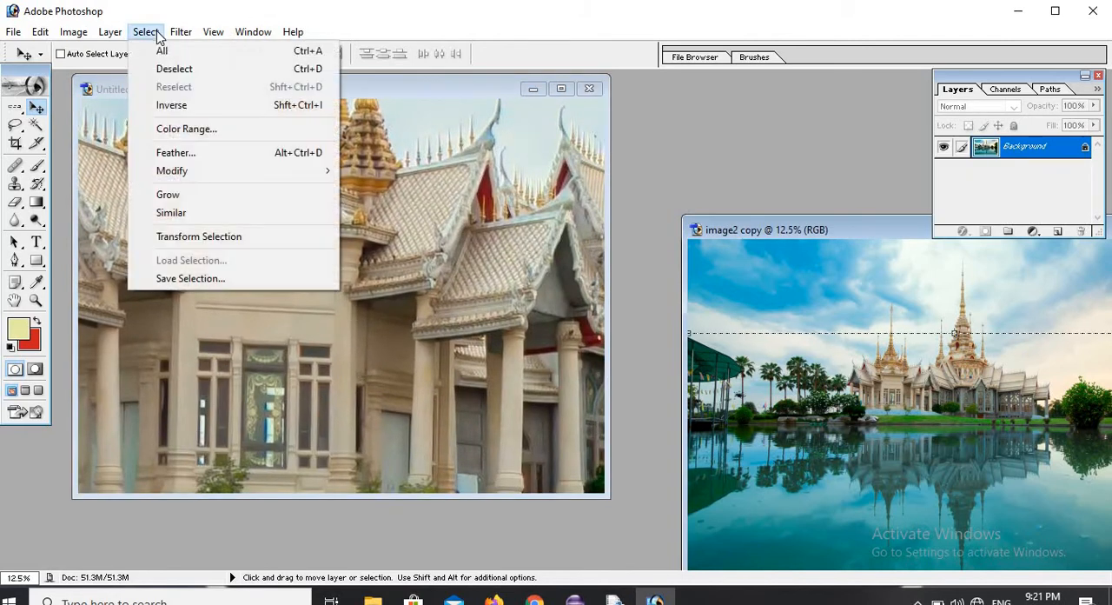
{"action": "left_click", "coordinate": [178, 70]}
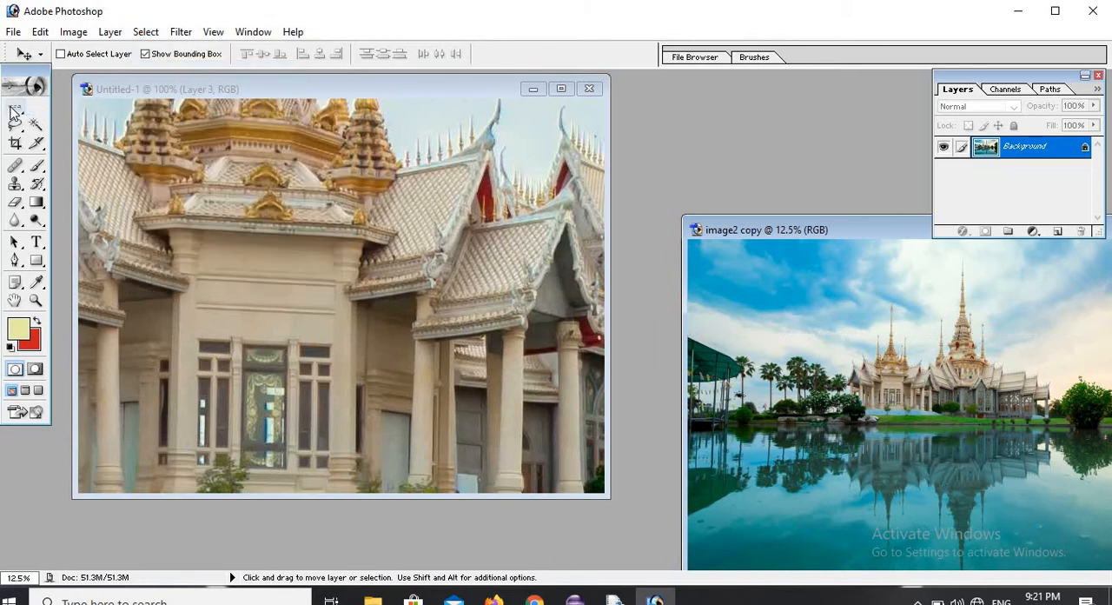
{"action": "left_click", "coordinate": [14, 113]}
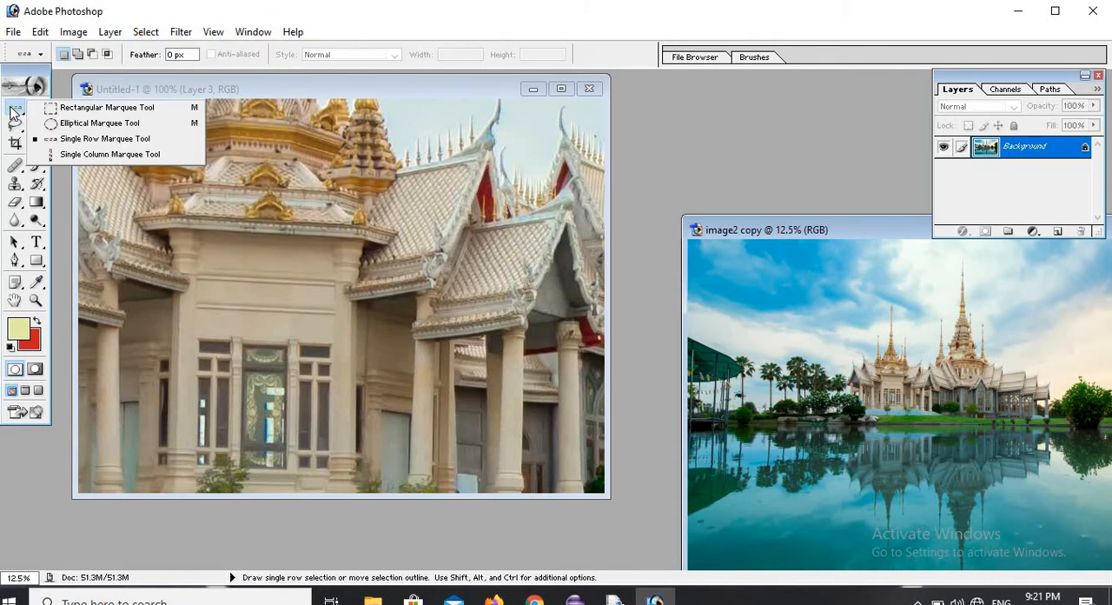
{"action": "left_click", "coordinate": [141, 155]}
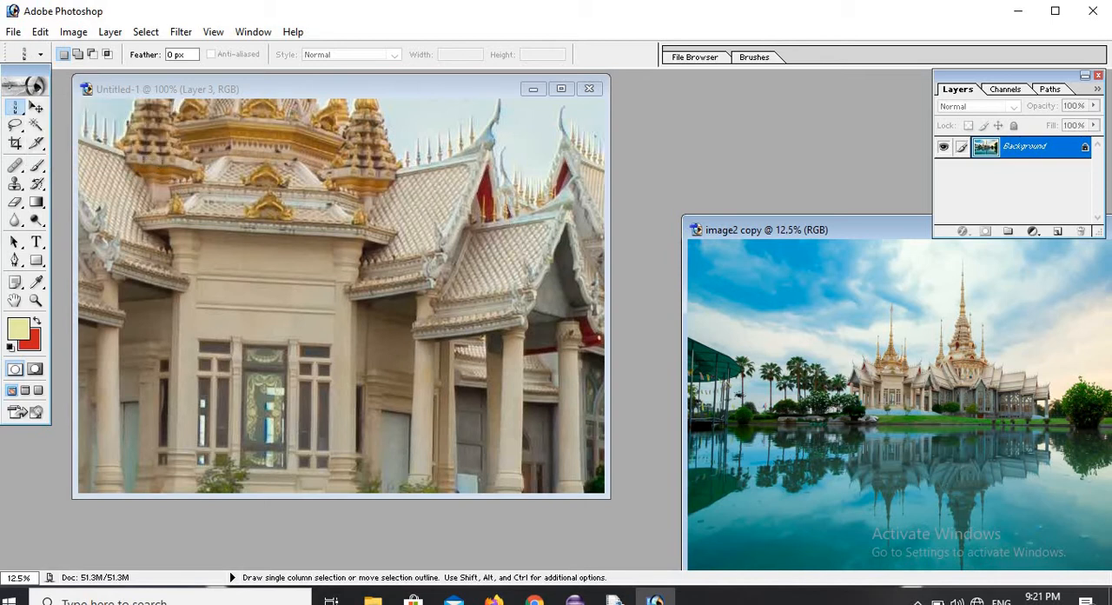
{"action": "left_click", "coordinate": [886, 452]}
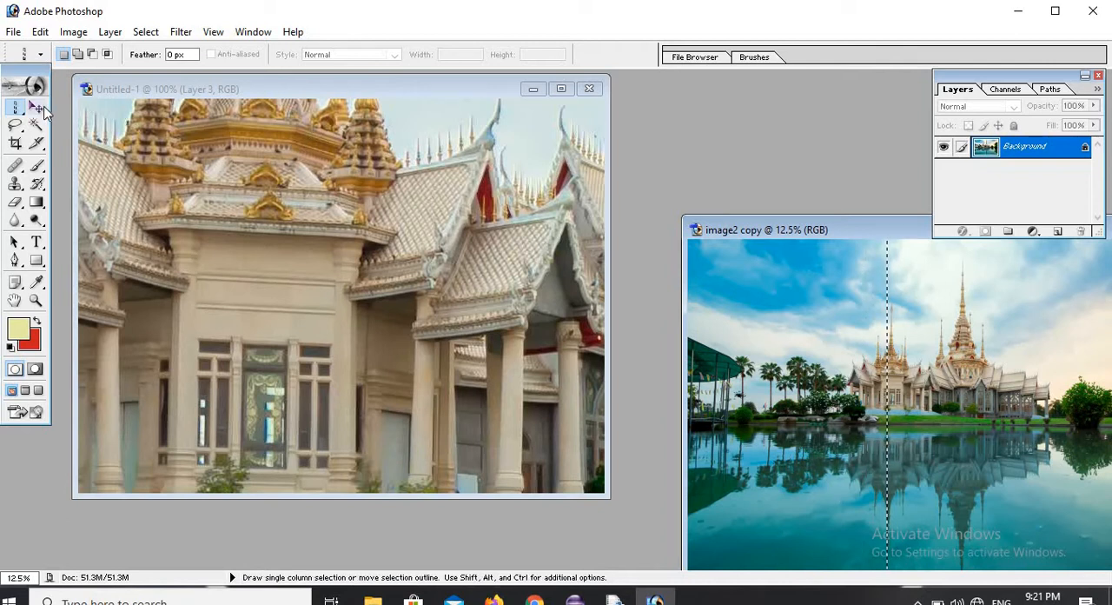
{"action": "left_click", "coordinate": [37, 107]}
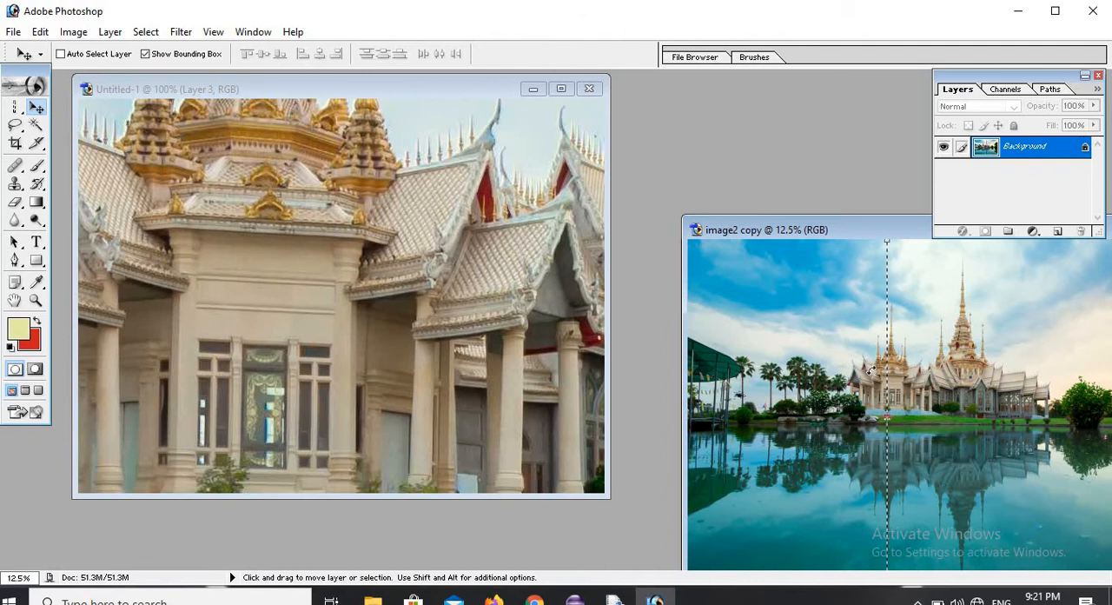
{"action": "key", "text": "ctrl+t"}
{"action": "mouse_move", "coordinate": [887, 418]}
{"action": "left_mouse_down"}
{"action": "mouse_move", "coordinate": [371, 238]}
{"action": "mouse_move", "coordinate": [894, 405]}
{"action": "mouse_move", "coordinate": [881, 398]}
{"action": "mouse_move", "coordinate": [904, 447]}
{"action": "mouse_move", "coordinate": [866, 435]}
{"action": "mouse_move", "coordinate": [861, 418]}
{"action": "mouse_move", "coordinate": [920, 394]}
{"action": "mouse_move", "coordinate": [885, 416]}
{"action": "left_mouse_up"}
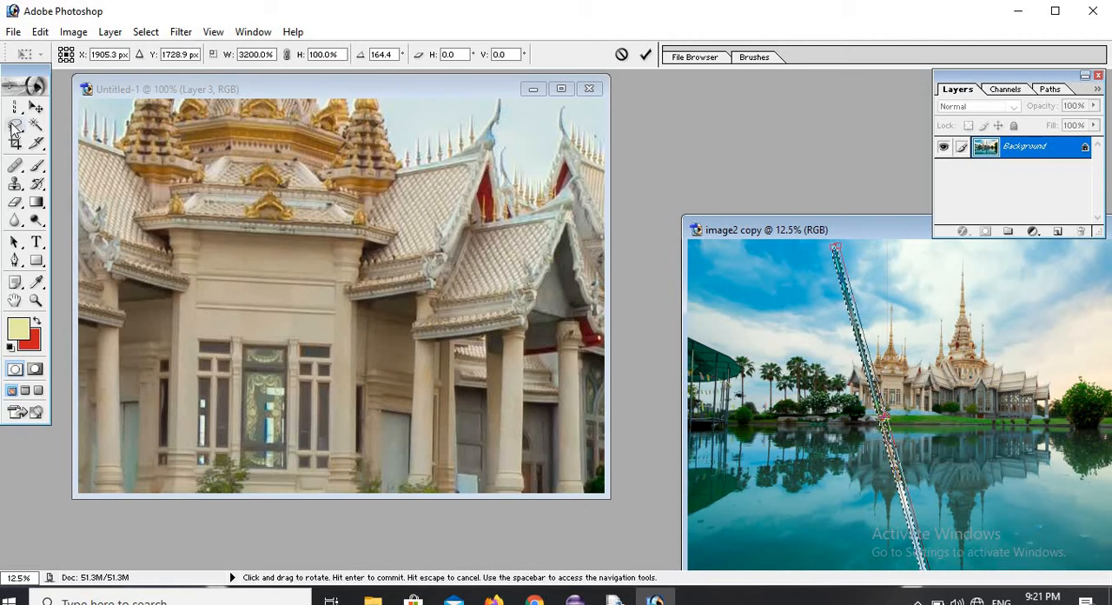
{"action": "left_click", "coordinate": [25, 107]}
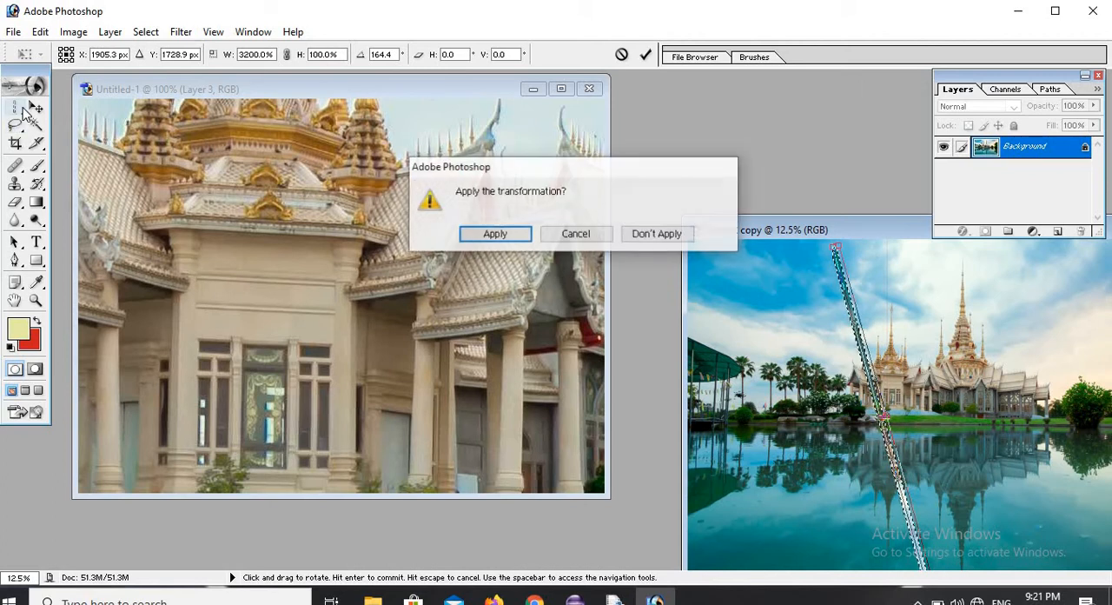
{"action": "left_click", "coordinate": [658, 234]}
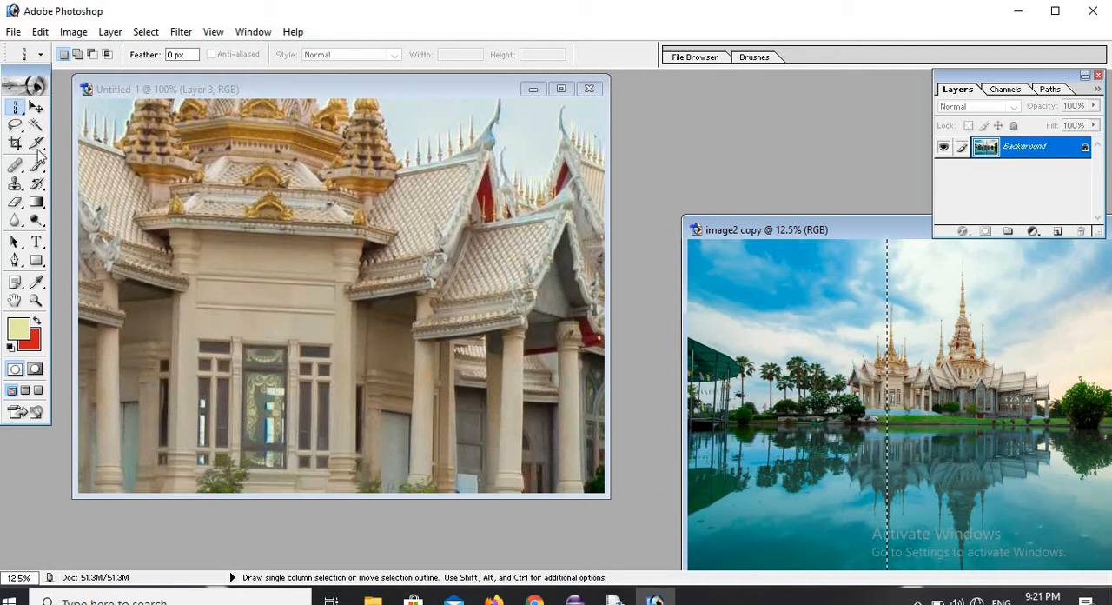
{"action": "left_click", "coordinate": [35, 106]}
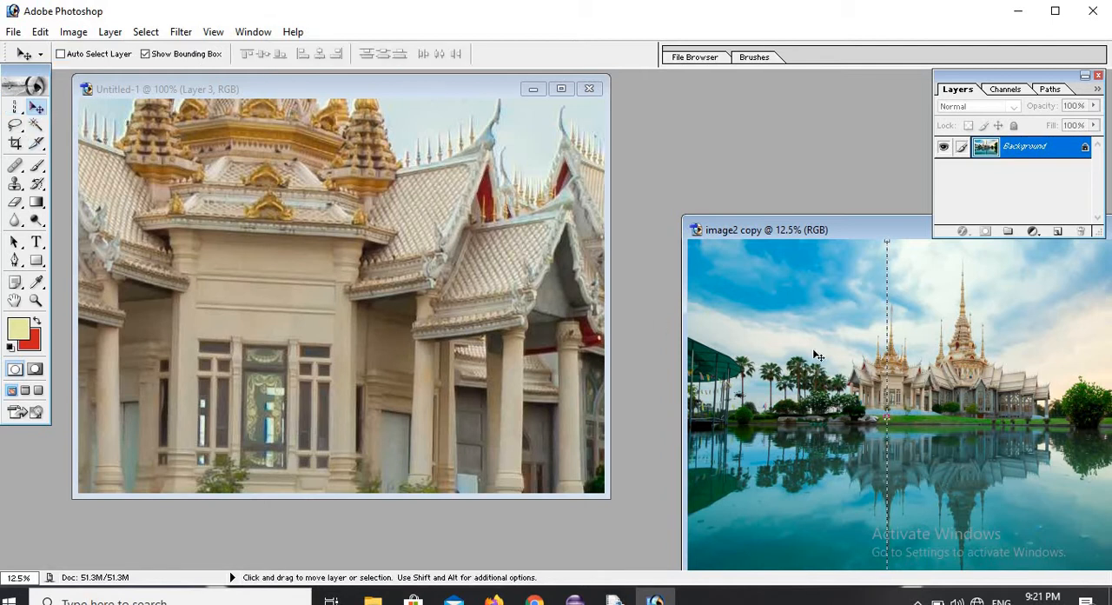
{"action": "key", "text": "ctrl+t"}
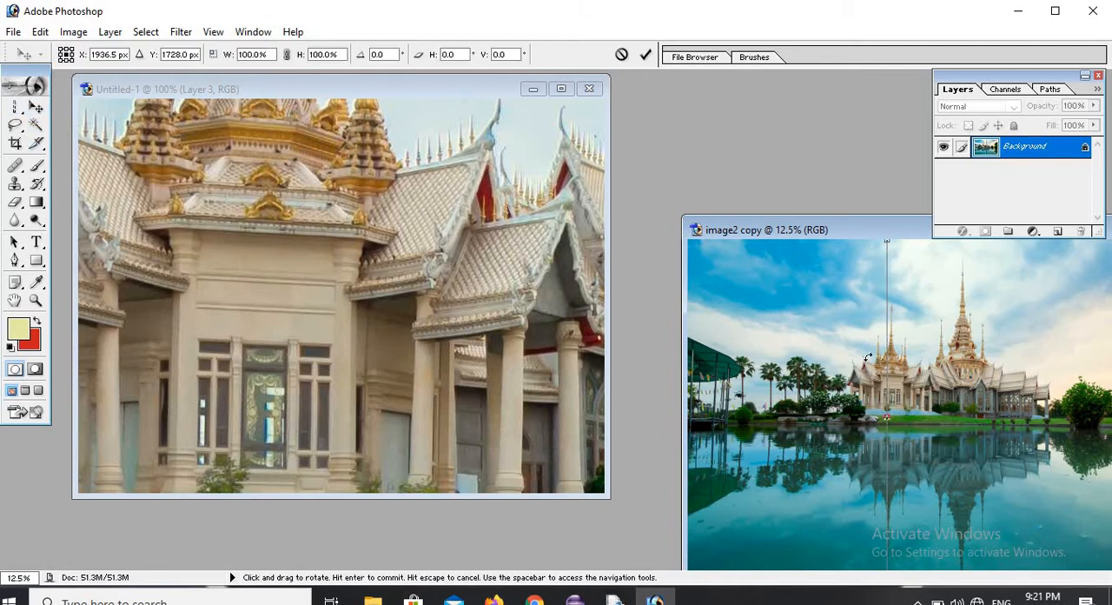
{"action": "left_click_drag", "start_coordinate": [868, 358], "coordinate": [519, 261]}
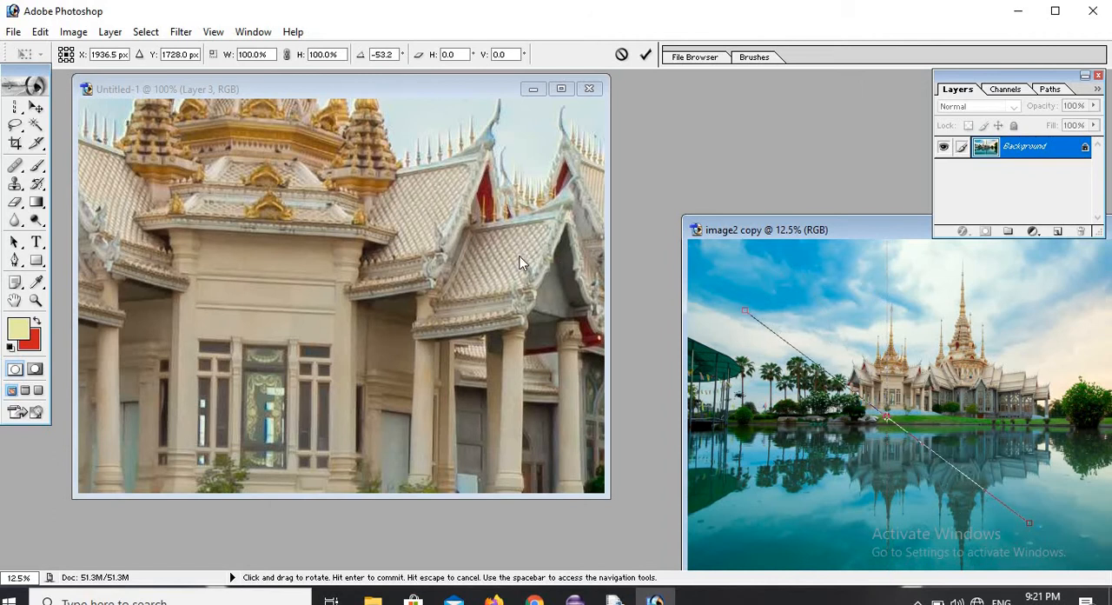
{"action": "left_click", "coordinate": [520, 261]}
{"action": "left_click", "coordinate": [913, 374]}
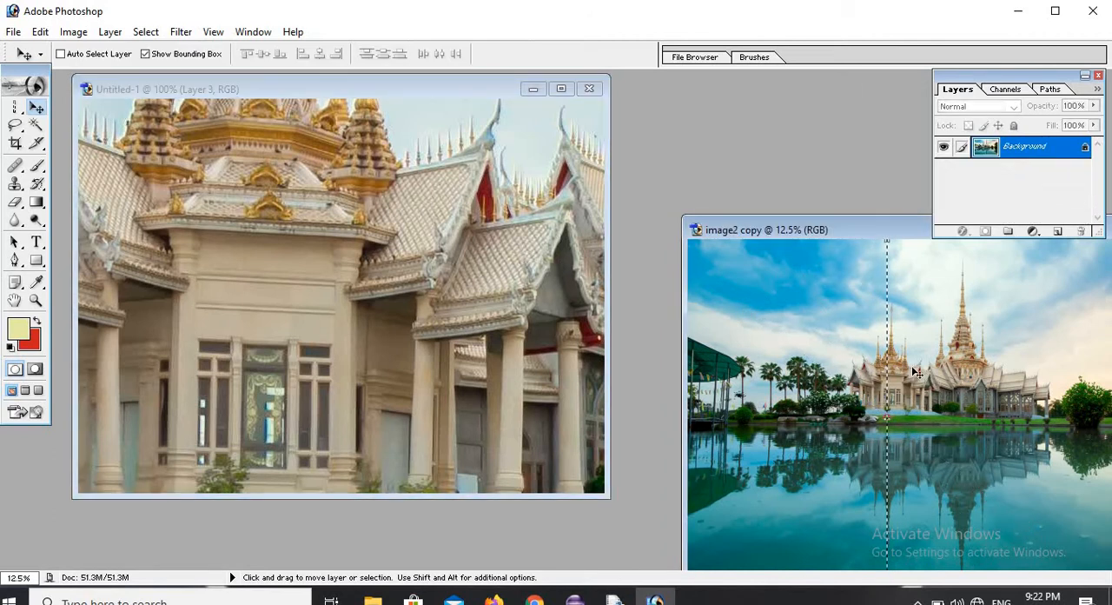
Copy the picture from image2 copy into Untitled-1 with the Move tool and reposition it so the temple's central facade fills the canvas.
{"action": "left_click_drag", "start_coordinate": [790, 340], "coordinate": [454, 322]}
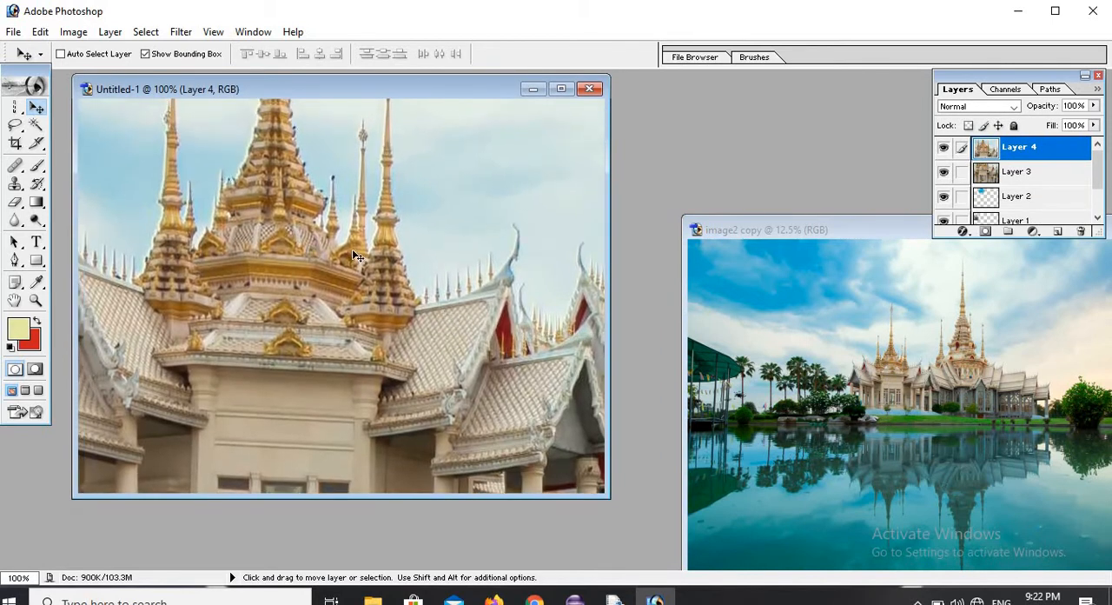
{"action": "left_click_drag", "start_coordinate": [352, 249], "coordinate": [391, 252]}
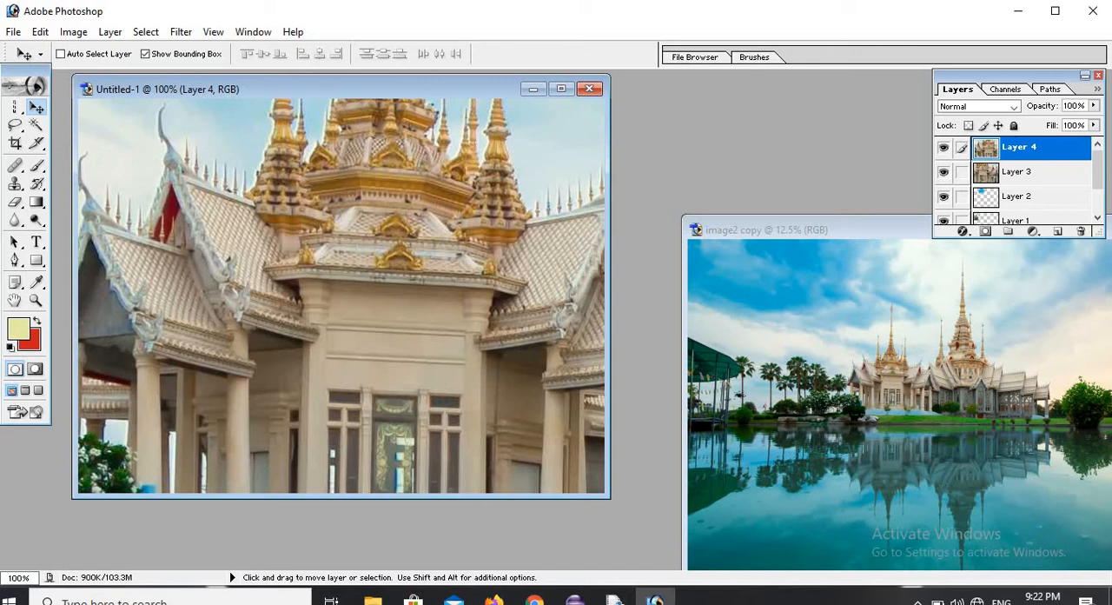
Clear the column selection in image2 copy and outline the palm trees beside the temple freehand with the Lasso tool.
{"action": "left_click", "coordinate": [19, 126]}
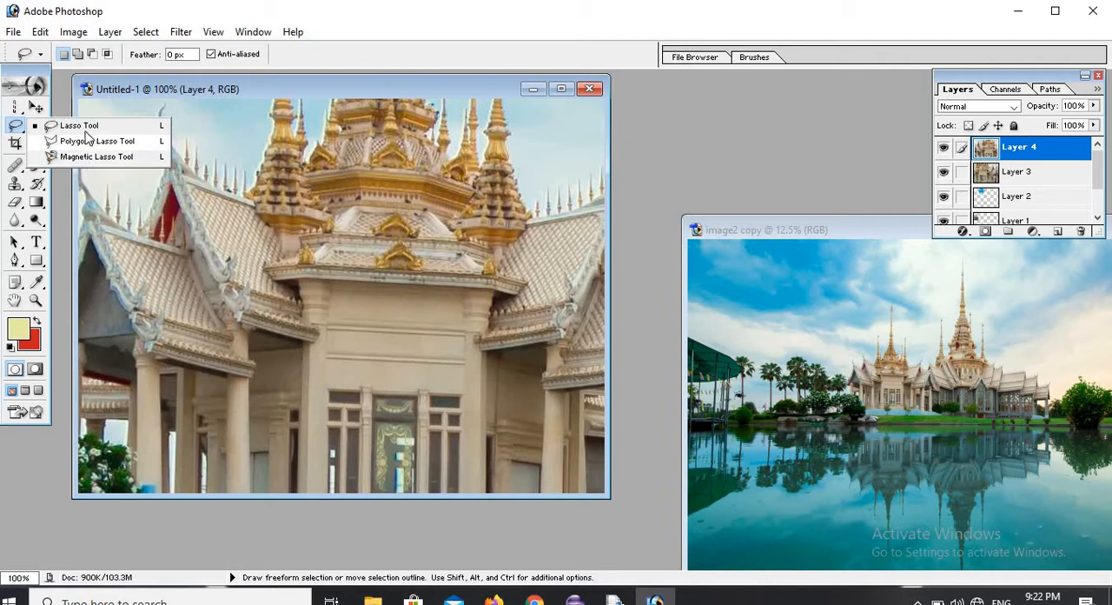
{"action": "left_click", "coordinate": [91, 127]}
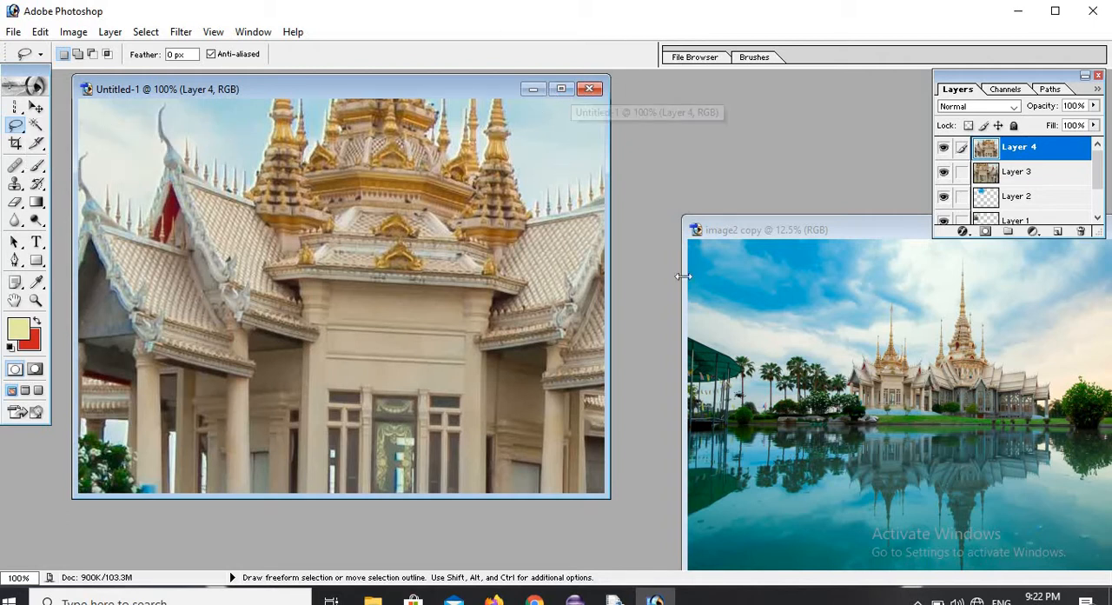
{"action": "left_click", "coordinate": [748, 348]}
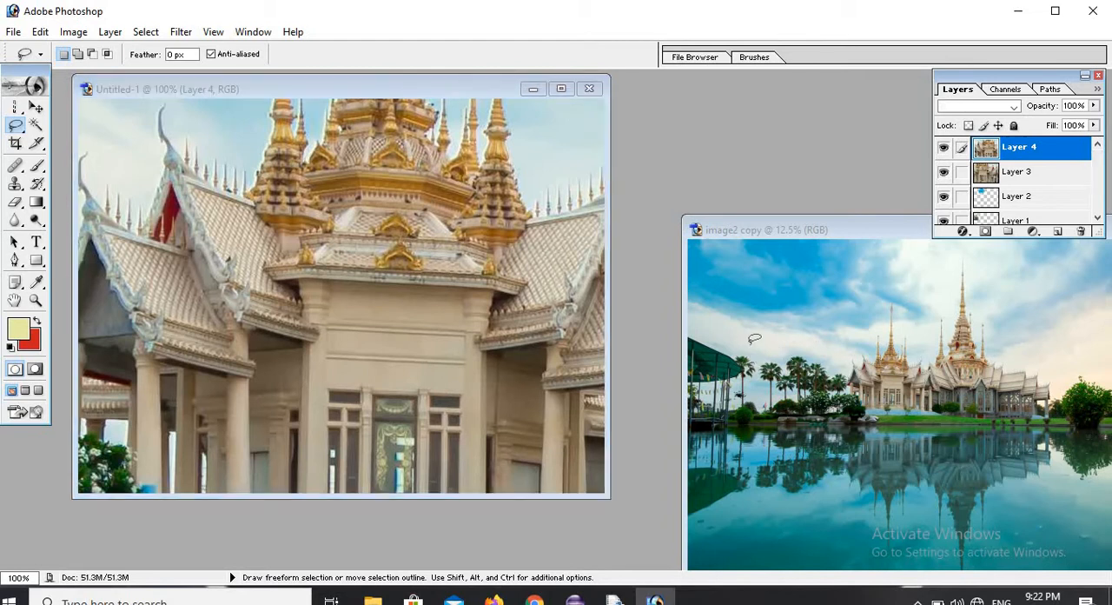
{"action": "left_click", "coordinate": [146, 32]}
{"action": "left_click", "coordinate": [174, 68]}
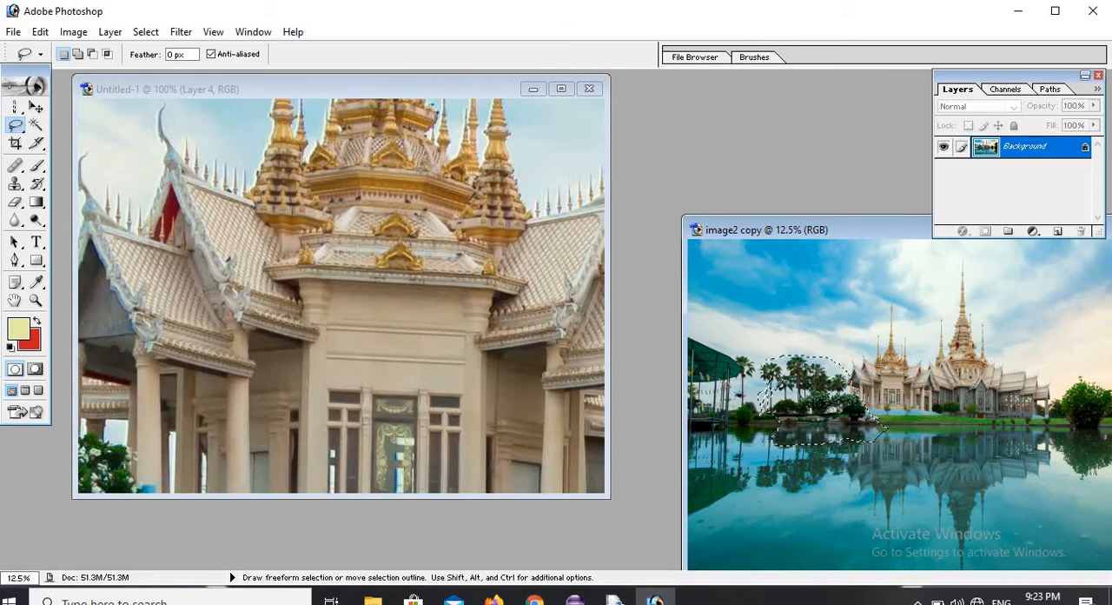
Copy the selected palm trees from image2 copy into Untitled-1 with the Move tool and reposition the new layer to reach its lower edge.
{"action": "left_click", "coordinate": [36, 106]}
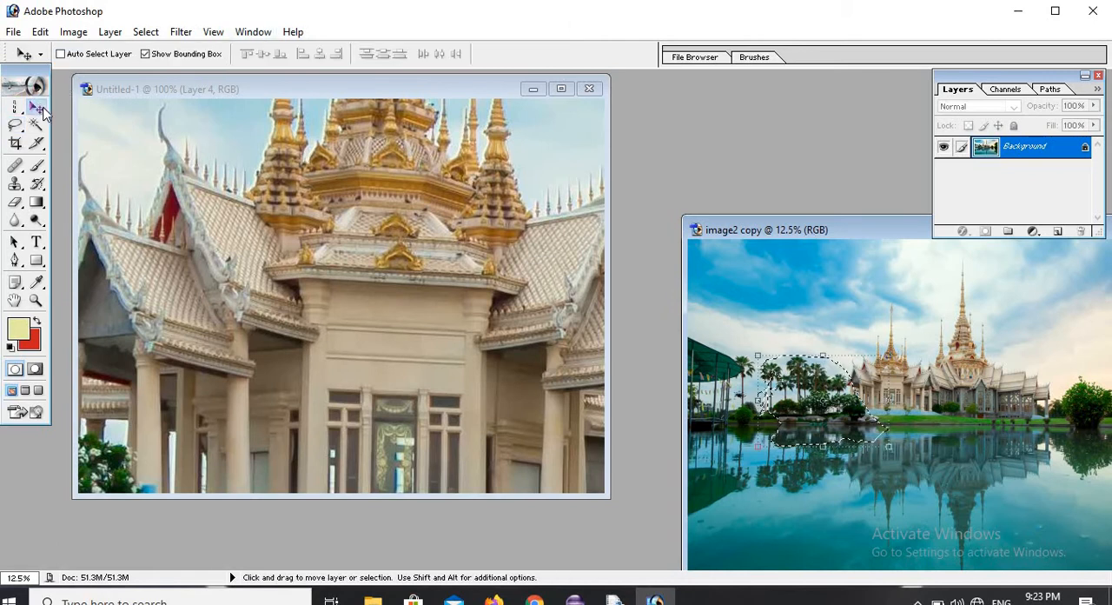
{"action": "mouse_move", "coordinate": [739, 354]}
{"action": "left_mouse_down"}
{"action": "mouse_move", "coordinate": [485, 215]}
{"action": "mouse_move", "coordinate": [395, 229]}
{"action": "mouse_move", "coordinate": [409, 208]}
{"action": "mouse_move", "coordinate": [444, 261]}
{"action": "mouse_move", "coordinate": [382, 243]}
{"action": "left_mouse_up"}
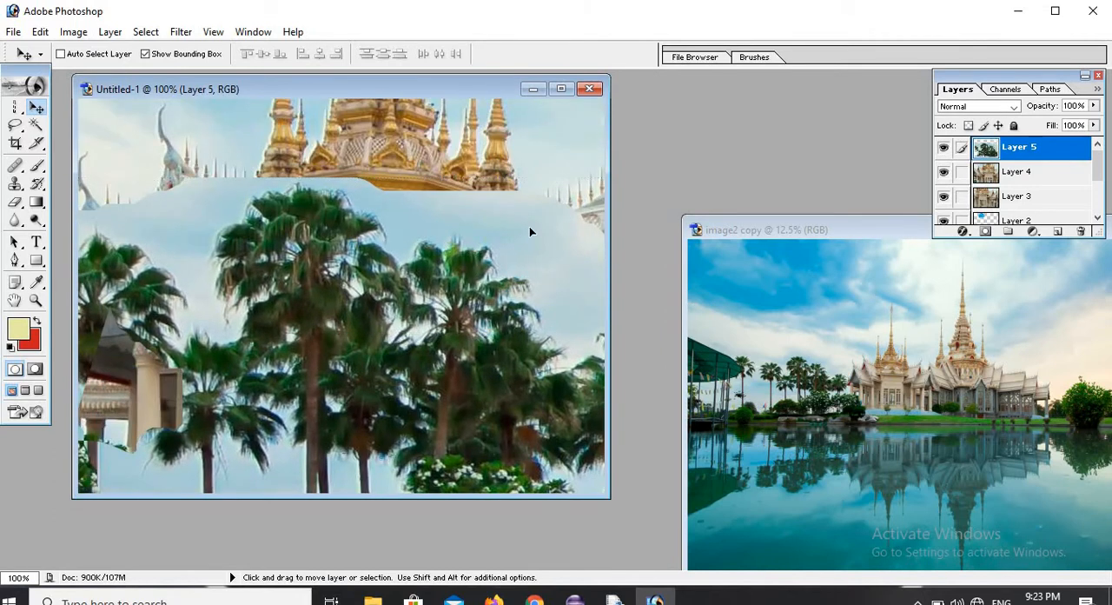
{"action": "left_click_drag", "start_coordinate": [531, 232], "coordinate": [438, 241]}
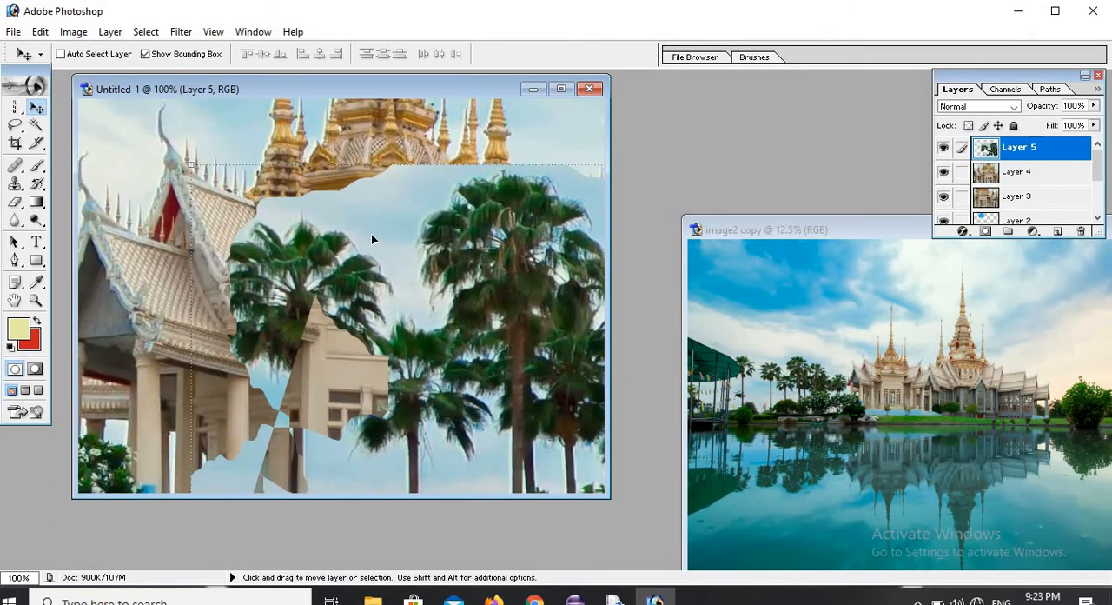
{"action": "left_click_drag", "start_coordinate": [371, 238], "coordinate": [413, 331]}
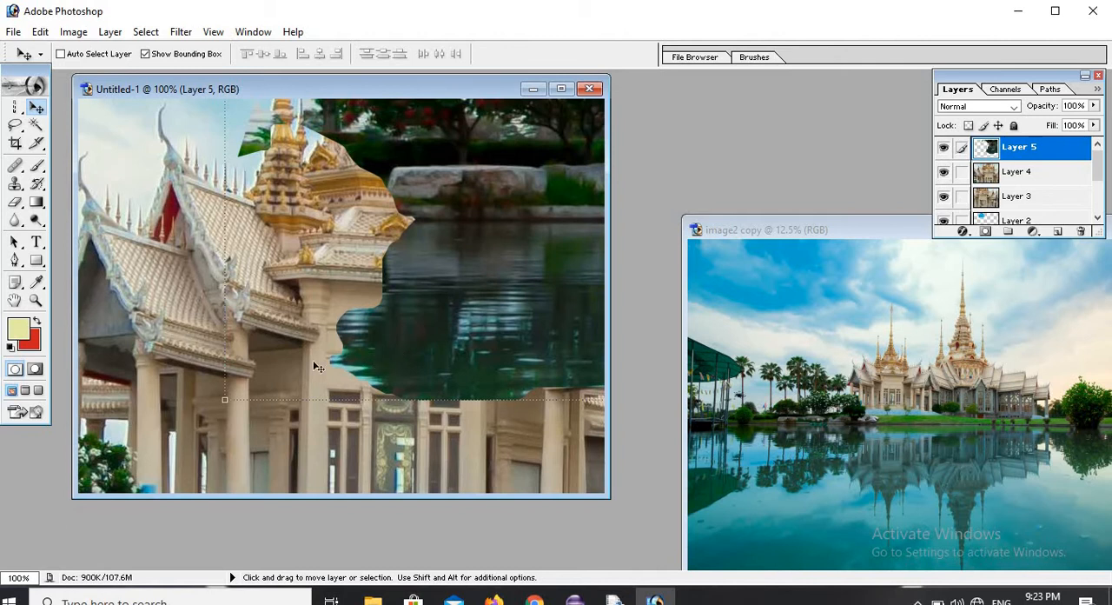
Scale the palm tree layer to about 57.1% width and 50.7% height and move it so its outer corner handle is within the canvas.
{"action": "left_click_drag", "start_coordinate": [221, 398], "coordinate": [472, 335]}
{"action": "left_click_drag", "start_coordinate": [547, 254], "coordinate": [257, 313]}
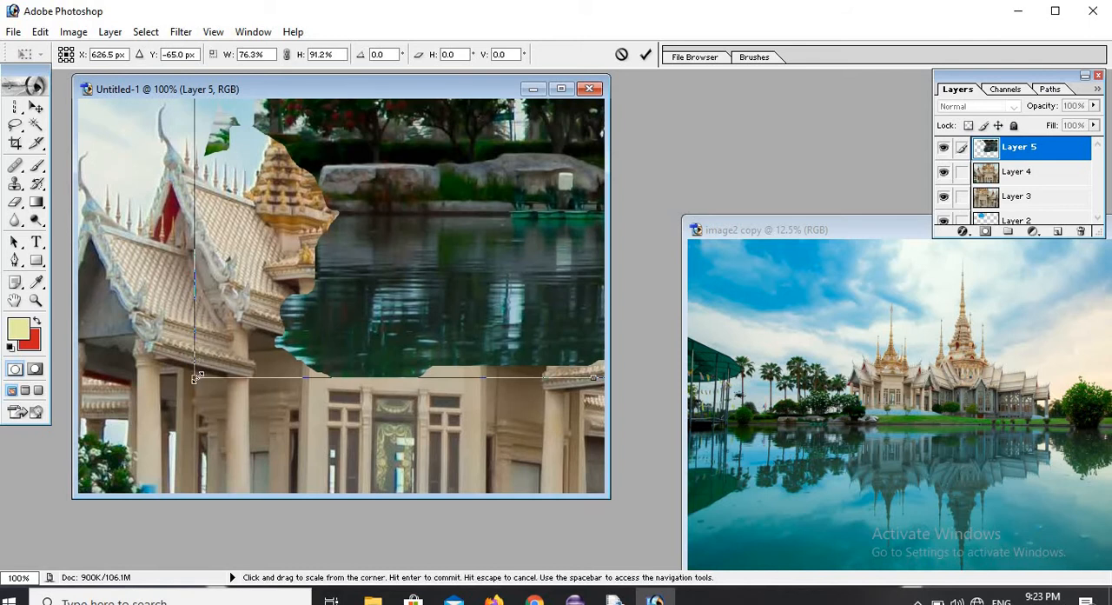
{"action": "left_click_drag", "start_coordinate": [197, 377], "coordinate": [249, 345]}
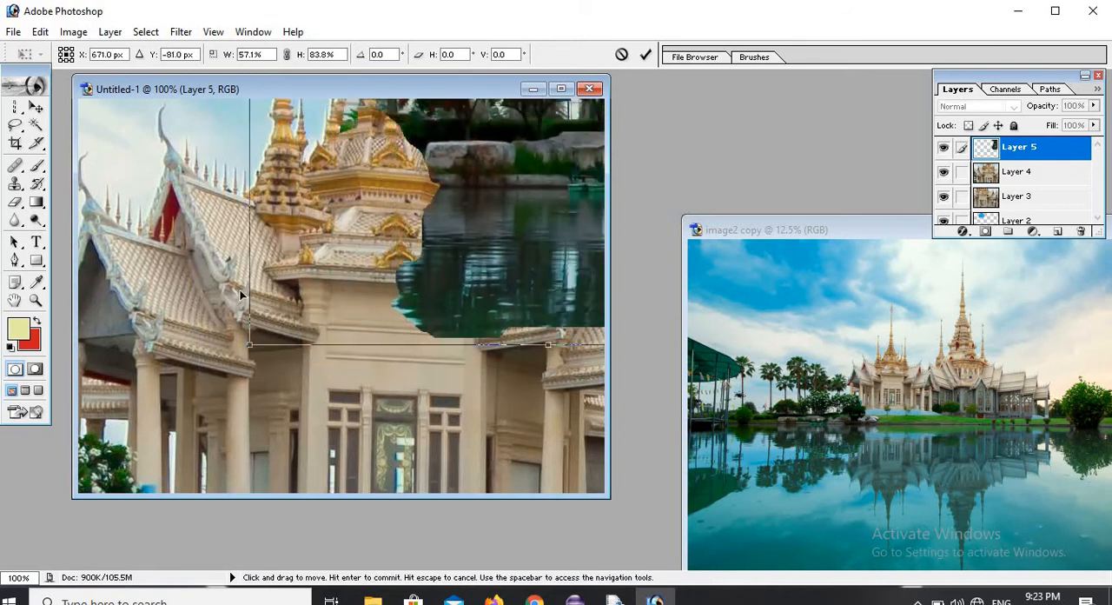
{"action": "left_click_drag", "start_coordinate": [596, 248], "coordinate": [317, 368]}
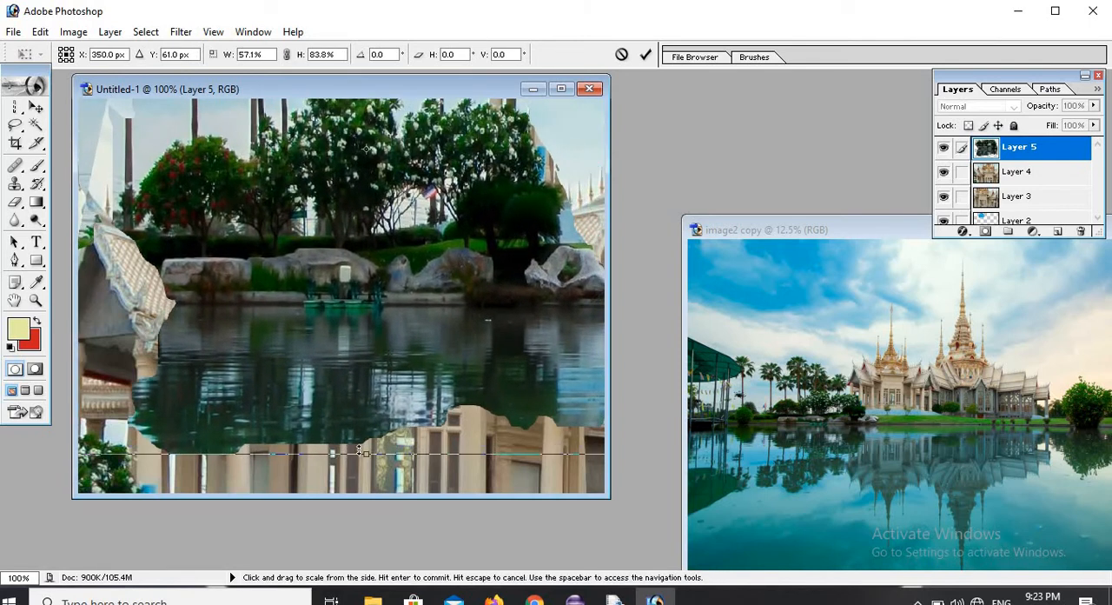
{"action": "left_click_drag", "start_coordinate": [369, 453], "coordinate": [470, 207]}
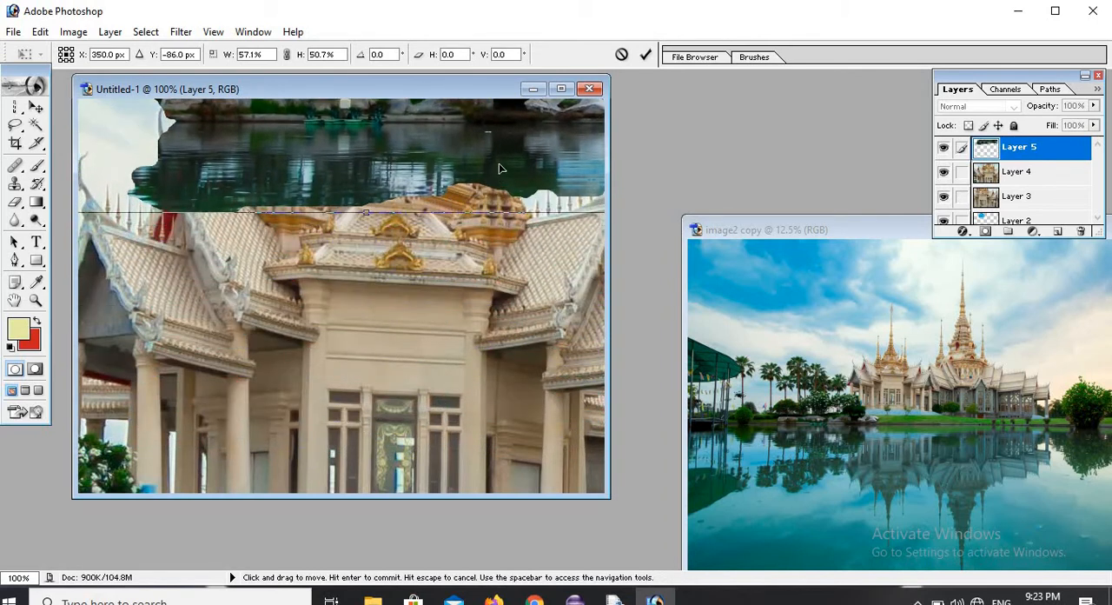
{"action": "left_click_drag", "start_coordinate": [466, 144], "coordinate": [237, 326]}
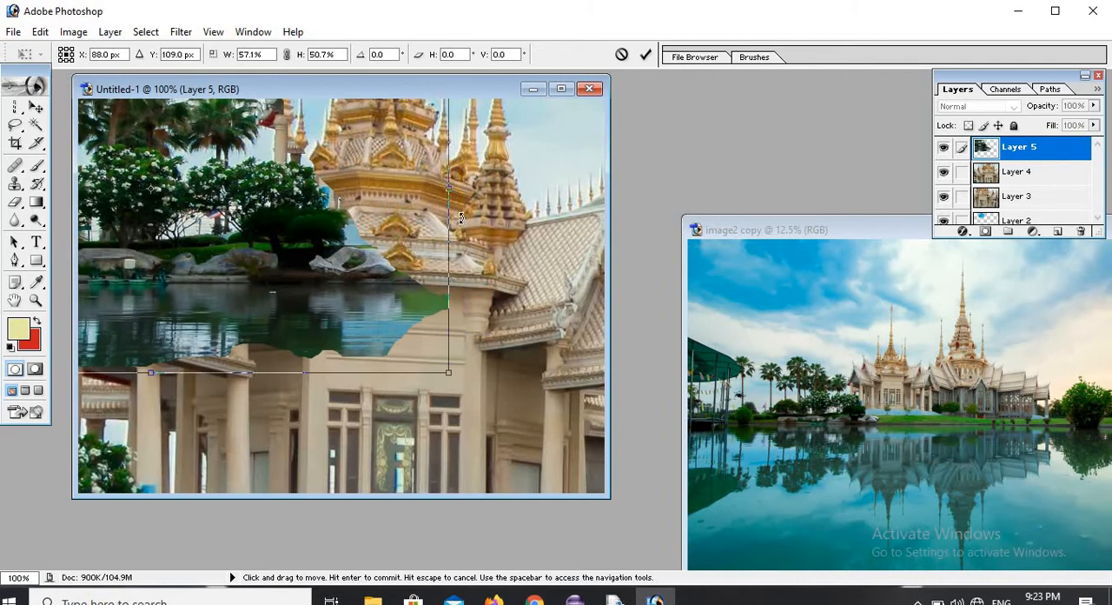
Shrink the palm tree layer further to about 29.6% width and 29.7% height and place it over the middle of the temple.
{"action": "left_click_drag", "start_coordinate": [449, 186], "coordinate": [249, 202]}
{"action": "left_click_drag", "start_coordinate": [363, 282], "coordinate": [466, 252]}
{"action": "left_click_drag", "start_coordinate": [443, 311], "coordinate": [473, 318]}
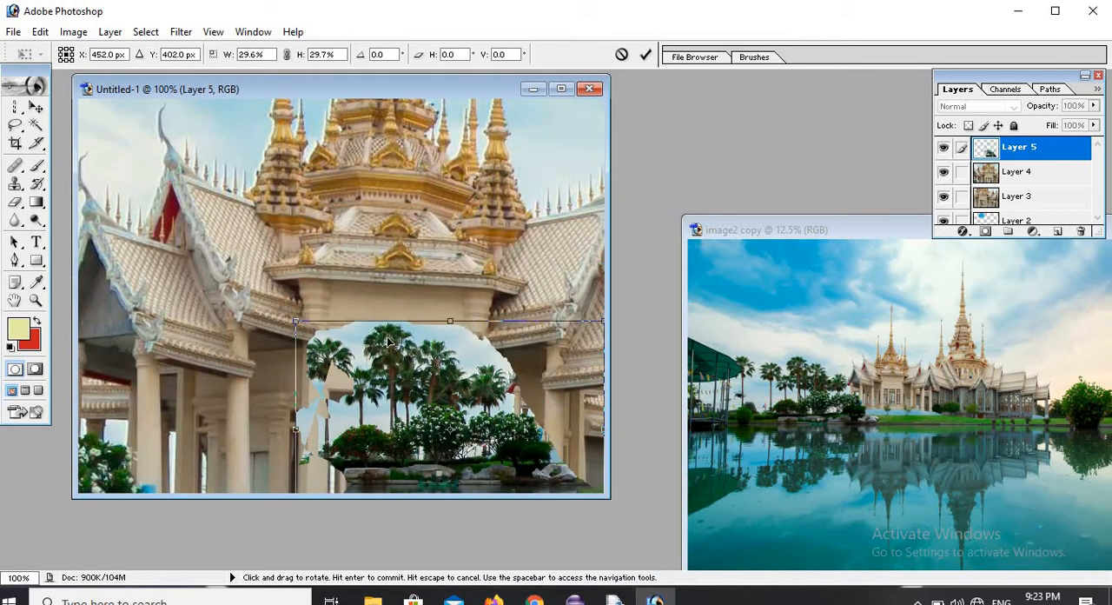
{"action": "left_click_drag", "start_coordinate": [399, 360], "coordinate": [352, 196]}
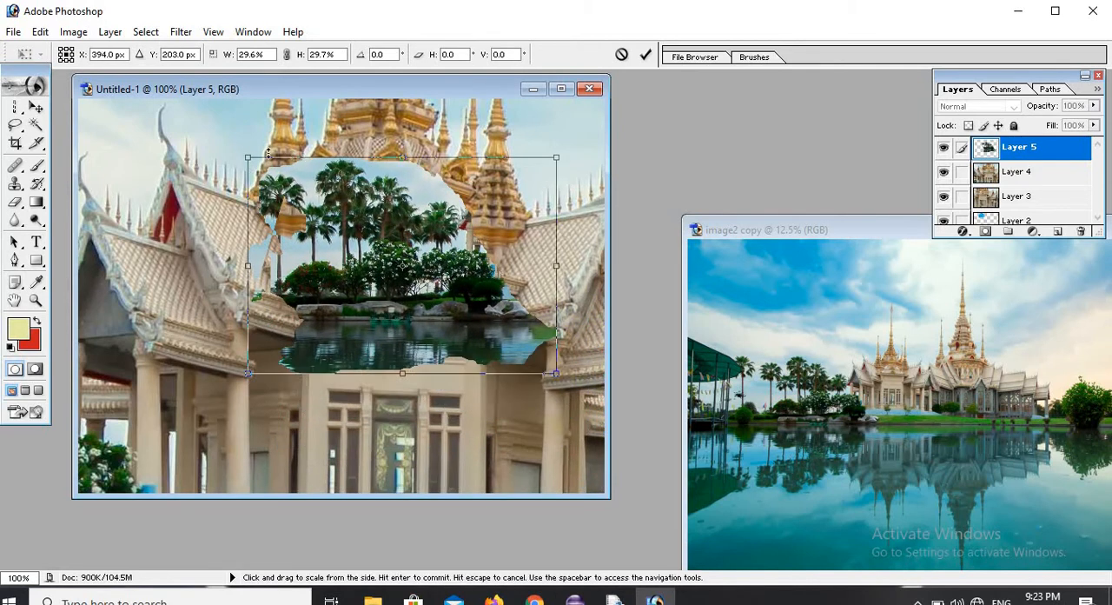
Scale the palm tree layer to about 15.2% width and 21.7% height, place it in the canvas's upper-left corner and apply the transformation.
{"action": "left_click_drag", "start_coordinate": [248, 158], "coordinate": [399, 216]}
{"action": "left_click_drag", "start_coordinate": [459, 285], "coordinate": [120, 141]}
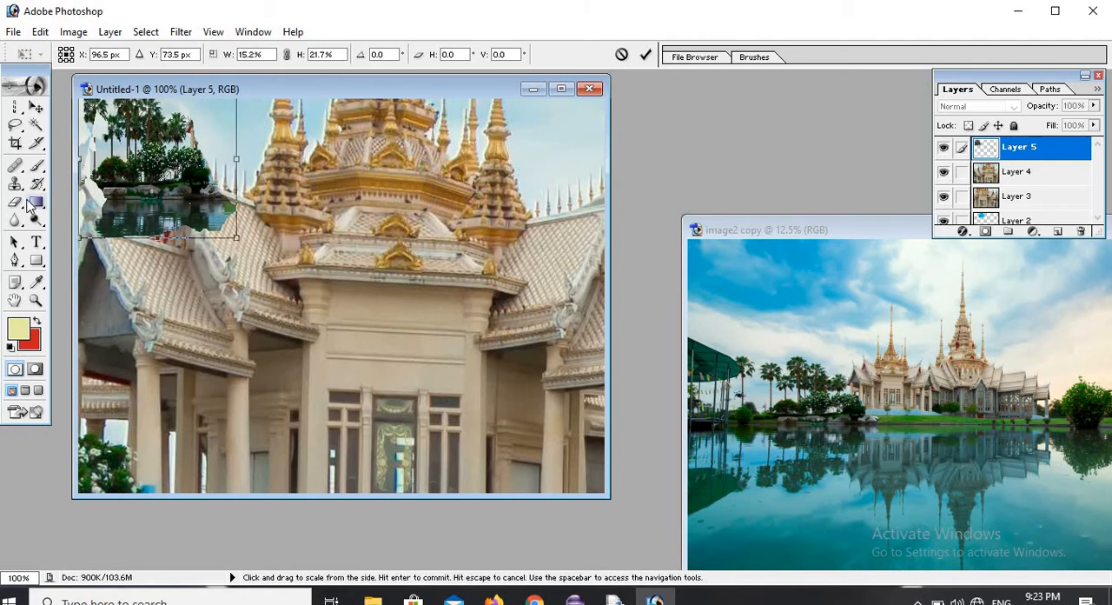
{"action": "left_click", "coordinate": [34, 202]}
{"action": "left_click", "coordinate": [516, 235]}
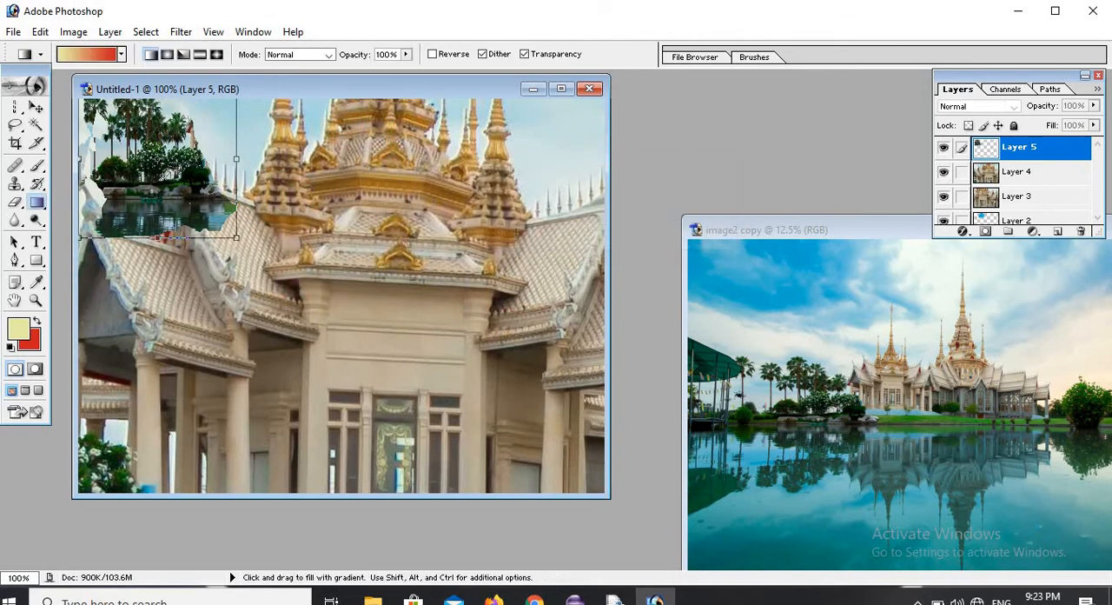
Switch to the Polygonal Lasso tool and clear the palm tree selection in image2 copy.
{"action": "left_click", "coordinate": [15, 127]}
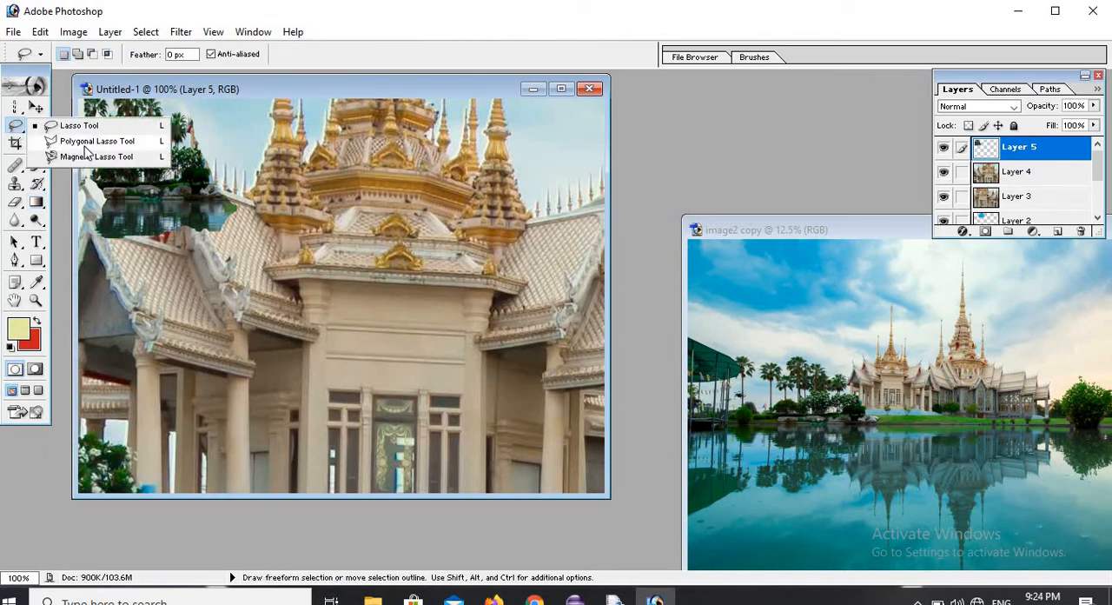
{"action": "left_click", "coordinate": [95, 142]}
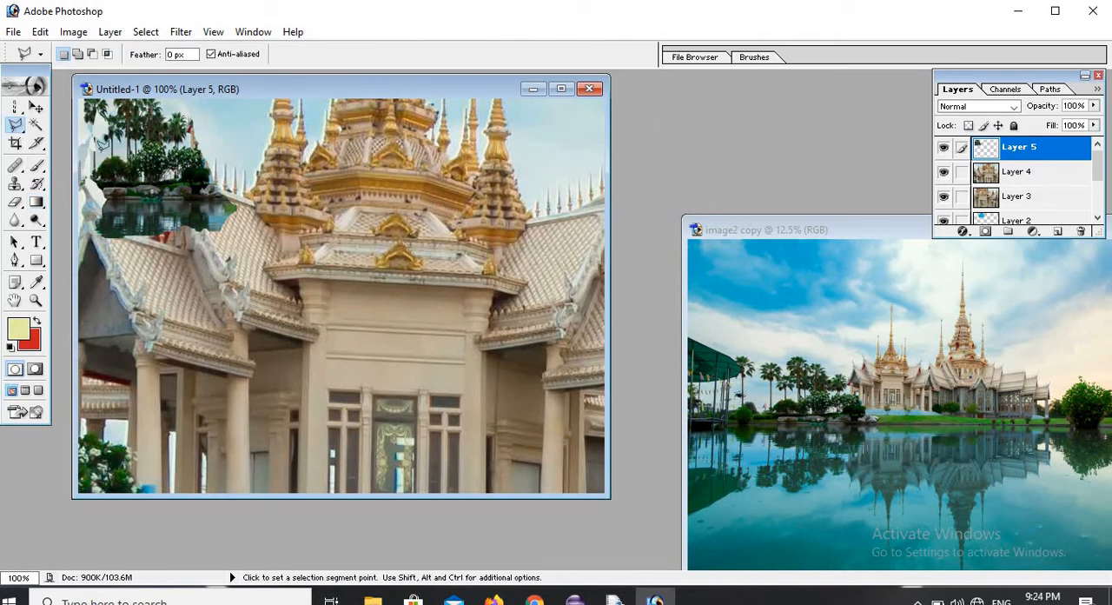
{"action": "left_click", "coordinate": [732, 339]}
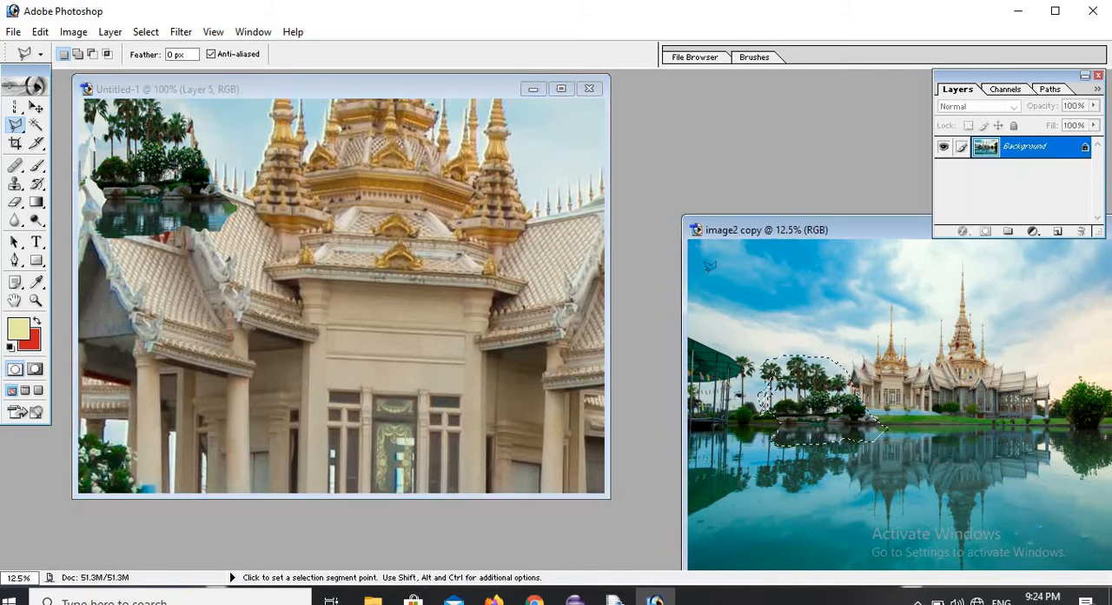
{"action": "left_click", "coordinate": [146, 31]}
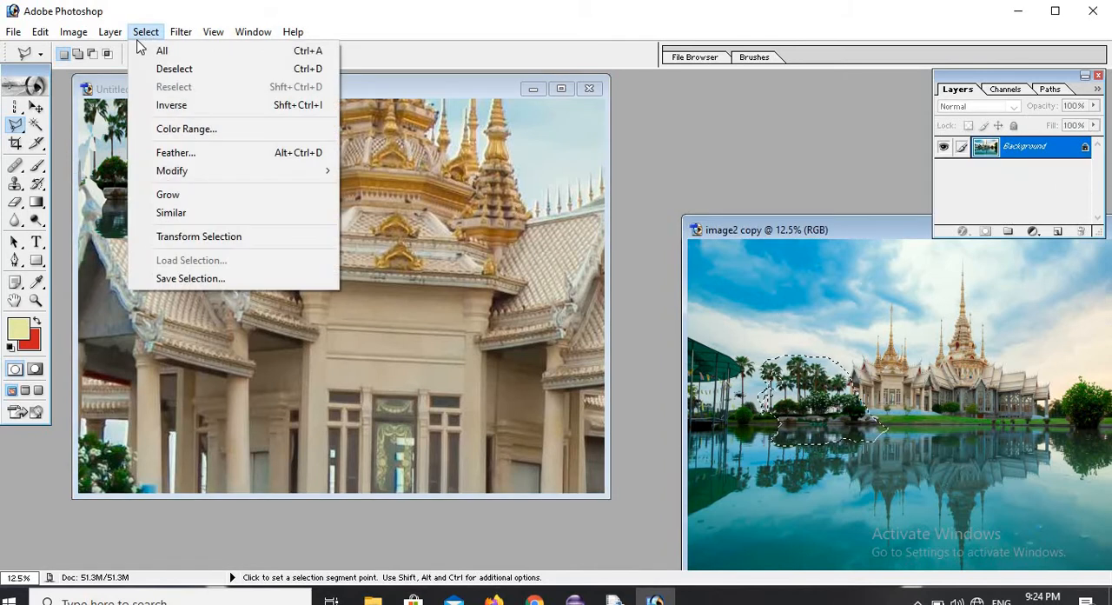
{"action": "left_click", "coordinate": [159, 71]}
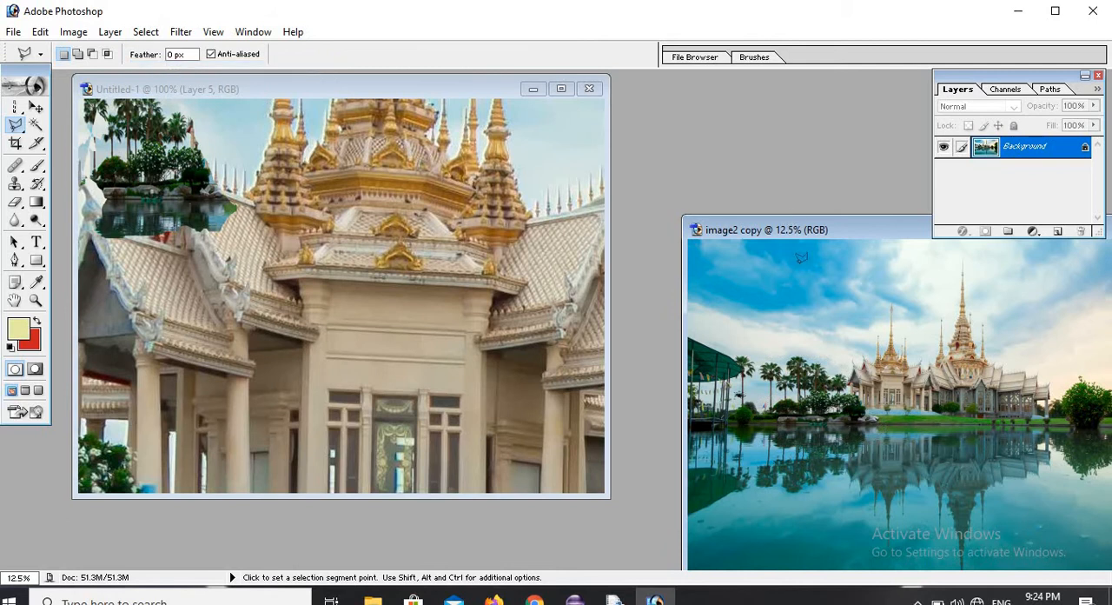
Outline a closed polygon around the palm trees, smaller temple and part of their reflection with the Polygonal Lasso tool.
{"action": "left_click", "coordinate": [778, 287]}
{"action": "left_click", "coordinate": [933, 304]}
{"action": "left_click", "coordinate": [962, 402]}
{"action": "left_click", "coordinate": [820, 486]}
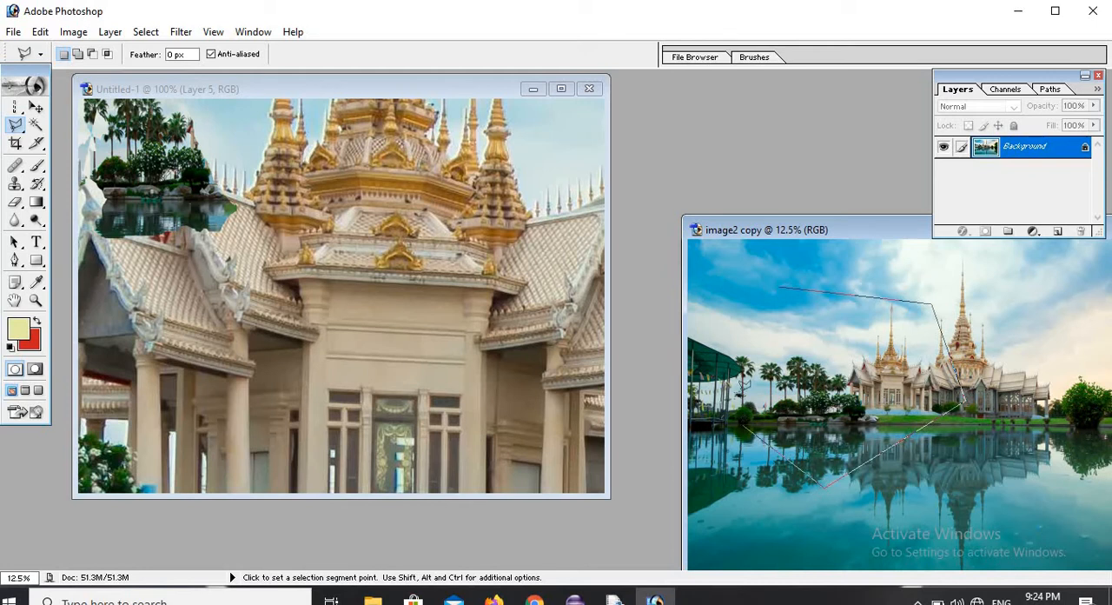
{"action": "left_click", "coordinate": [740, 425]}
{"action": "left_click", "coordinate": [783, 286]}
{"action": "left_click", "coordinate": [787, 283]}
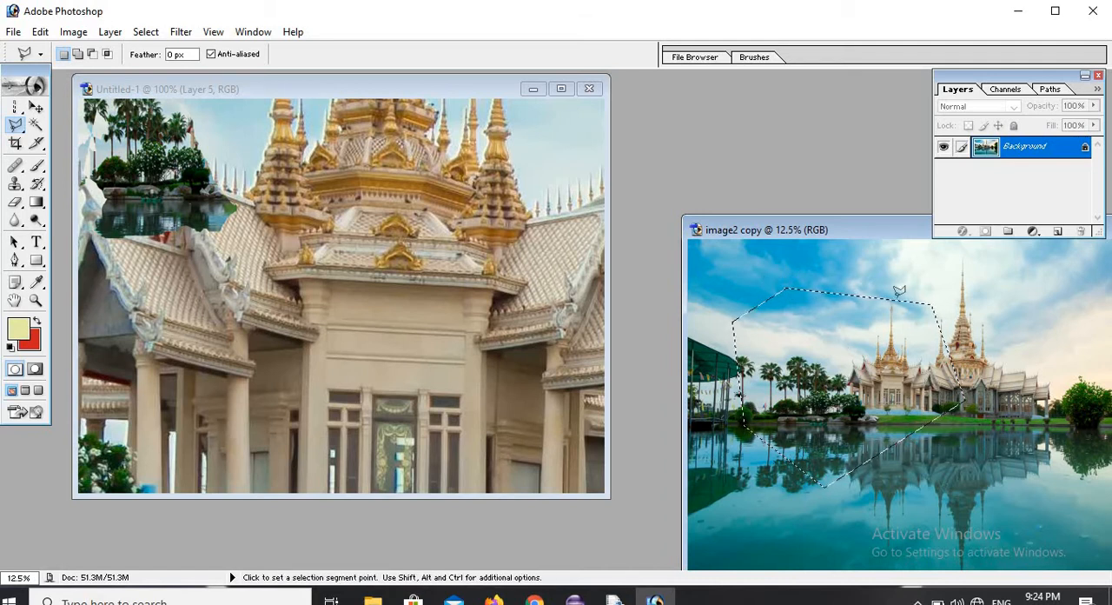
Copy the polygonal selection from image2 copy into Untitled-1 with the Move tool and reposition it until its left edge is on the canvas.
{"action": "left_click", "coordinate": [35, 106]}
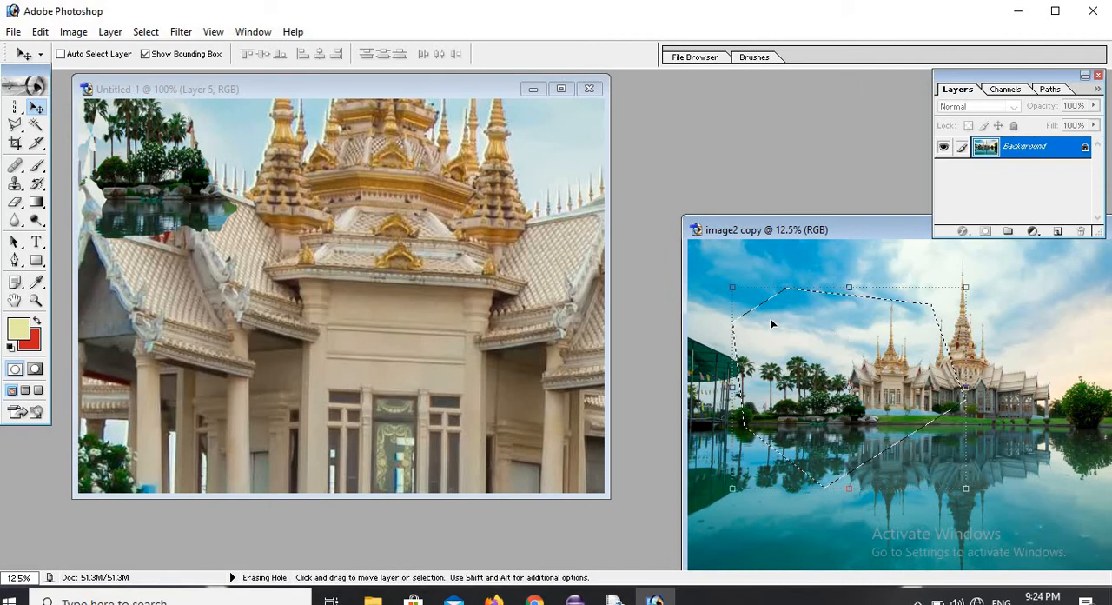
{"action": "left_click_drag", "start_coordinate": [777, 317], "coordinate": [355, 313]}
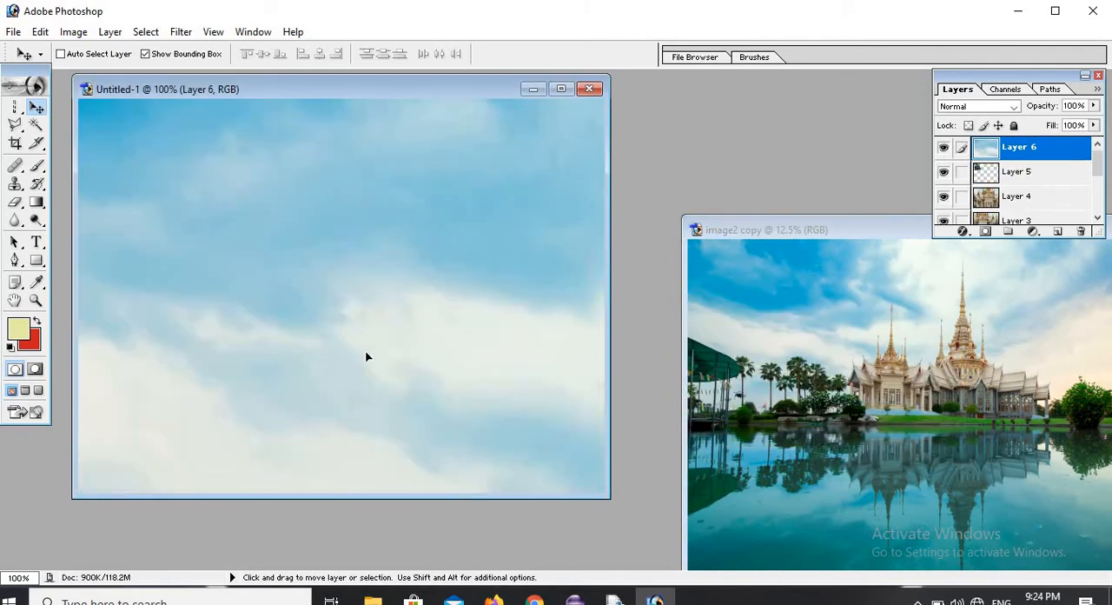
{"action": "left_click_drag", "start_coordinate": [366, 356], "coordinate": [492, 295]}
{"action": "left_click_drag", "start_coordinate": [214, 257], "coordinate": [304, 232]}
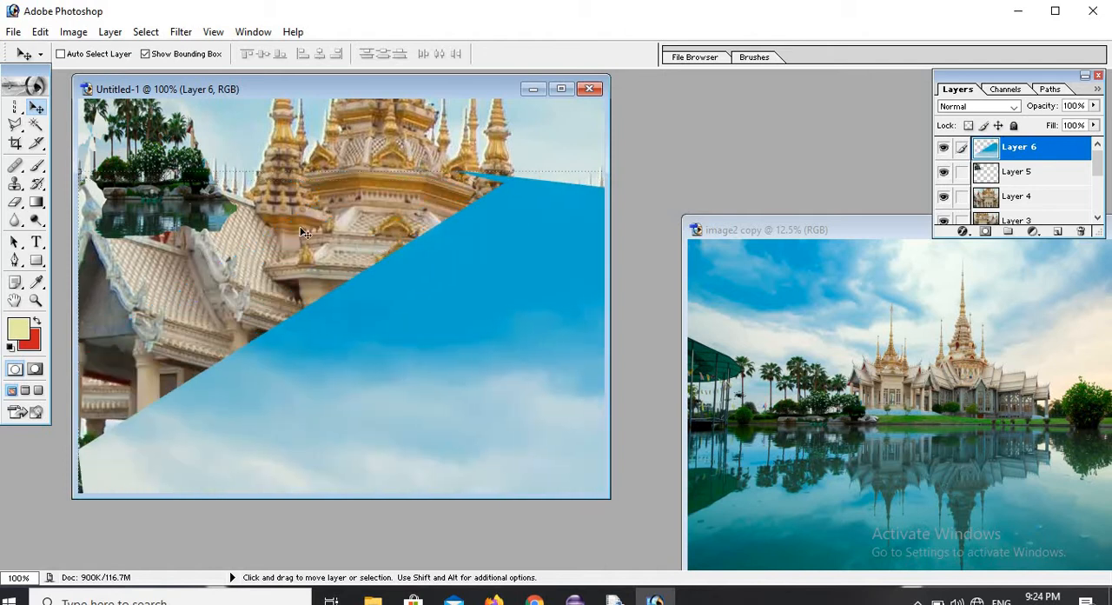
{"action": "left_click_drag", "start_coordinate": [322, 367], "coordinate": [260, 343]}
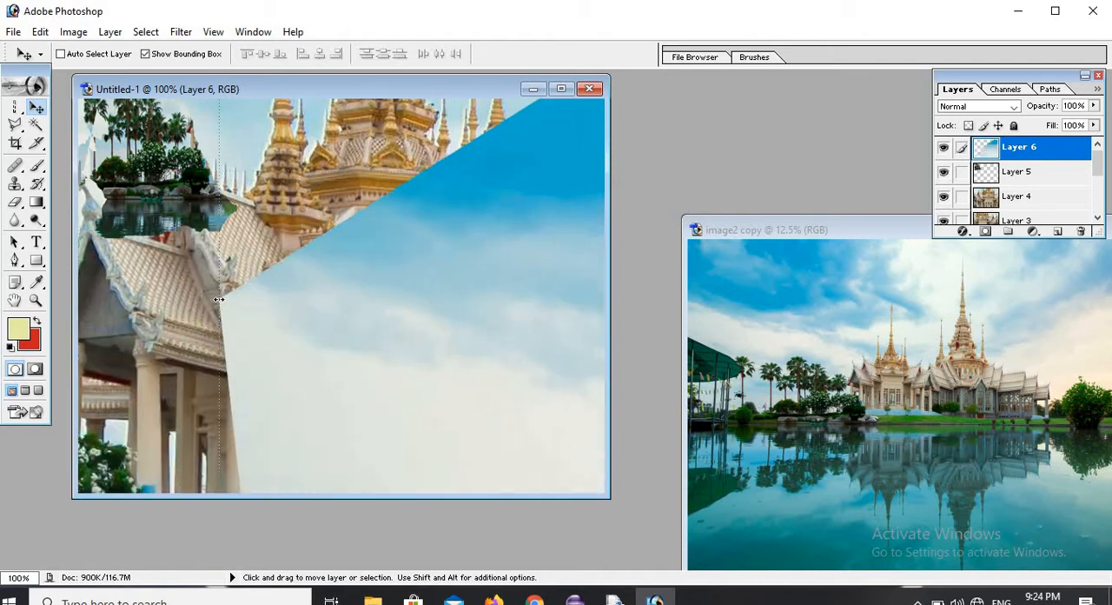
{"action": "left_click_drag", "start_coordinate": [218, 299], "coordinate": [176, 246]}
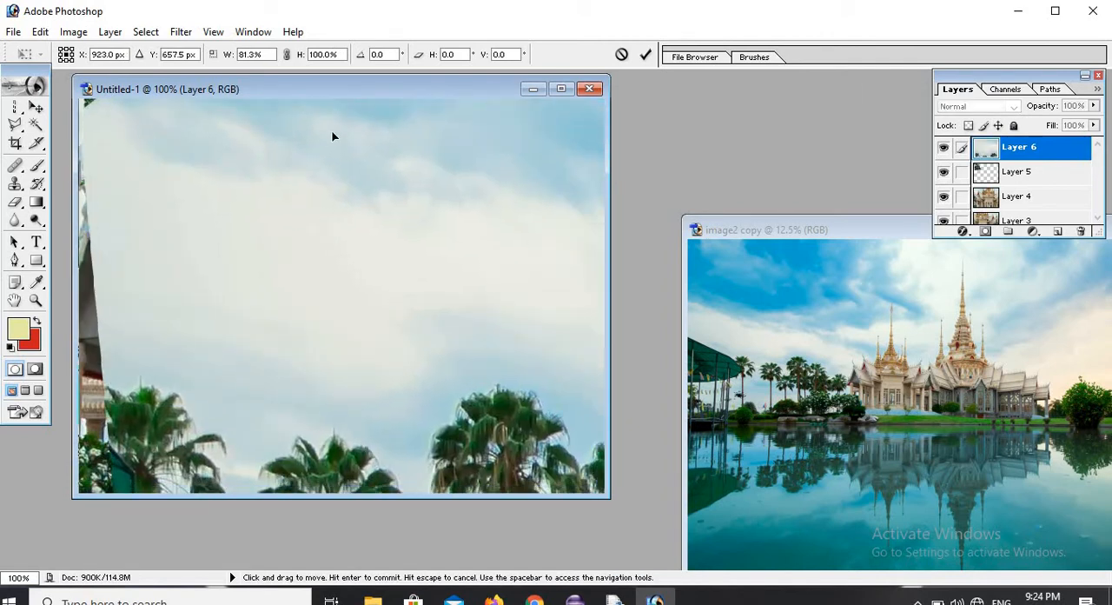
{"action": "left_click_drag", "start_coordinate": [332, 136], "coordinate": [348, 261]}
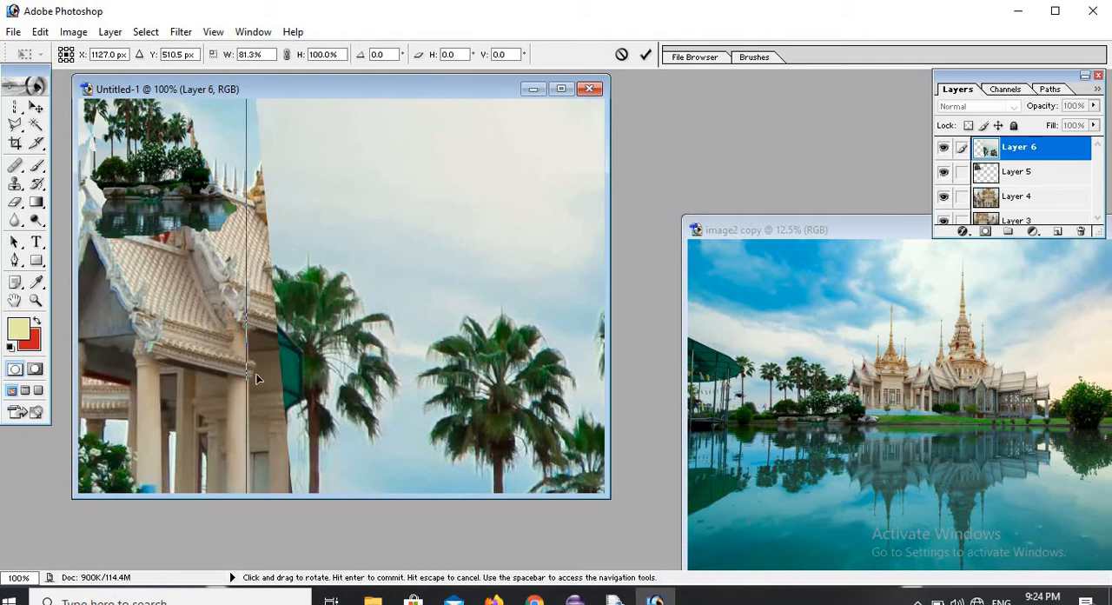
{"action": "left_click_drag", "start_coordinate": [278, 331], "coordinate": [519, 331]}
{"action": "left_click_drag", "start_coordinate": [285, 277], "coordinate": [279, 273]}
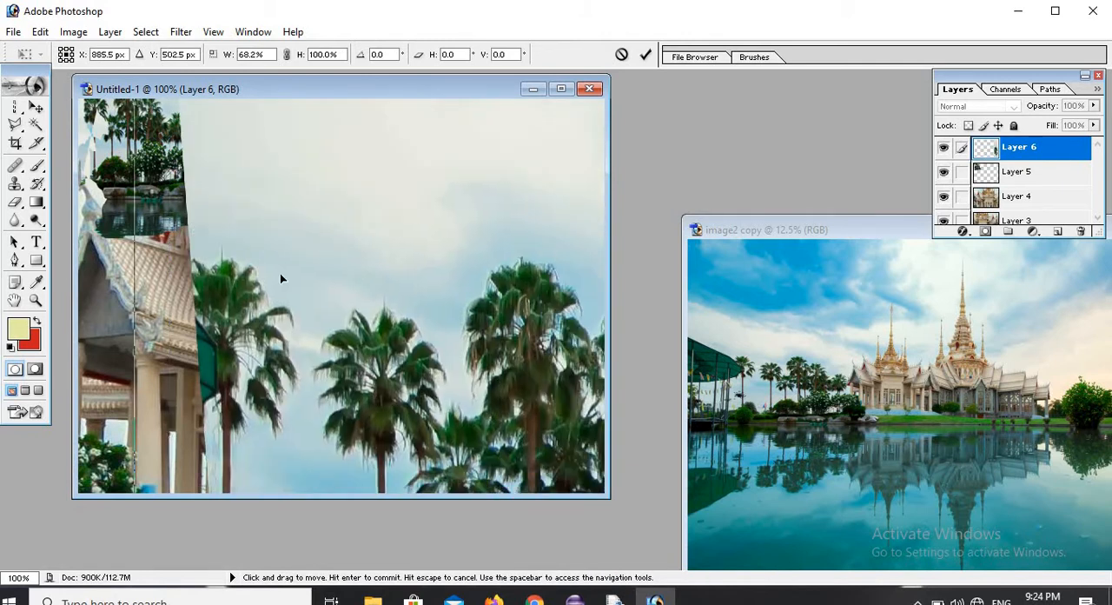
{"action": "left_click_drag", "start_coordinate": [289, 372], "coordinate": [372, 278]}
{"action": "left_click_drag", "start_coordinate": [437, 262], "coordinate": [435, 278]}
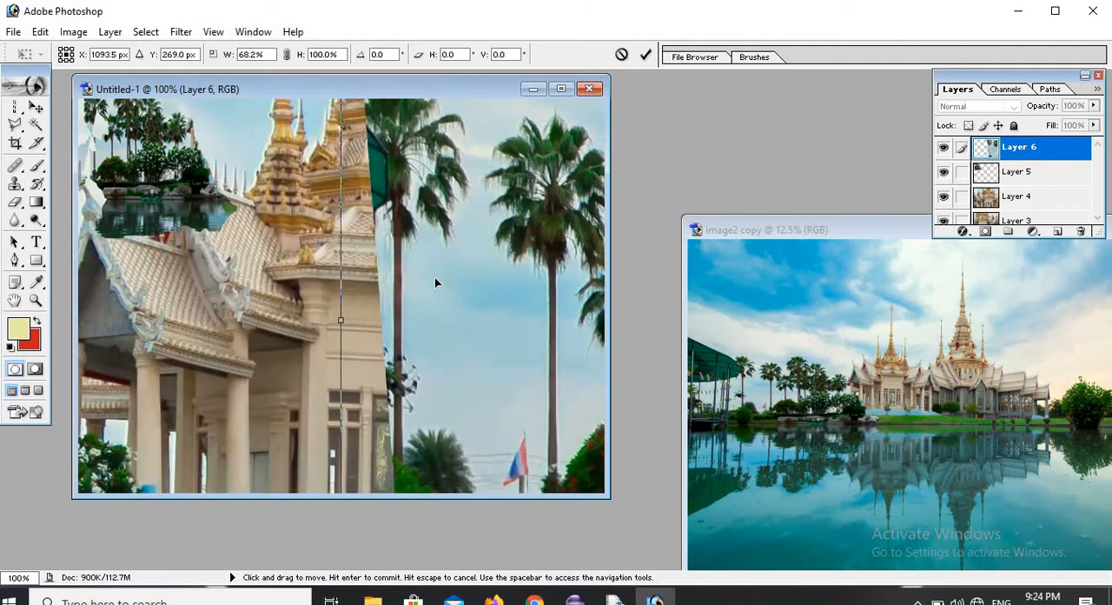
{"action": "left_click_drag", "start_coordinate": [499, 349], "coordinate": [327, 137]}
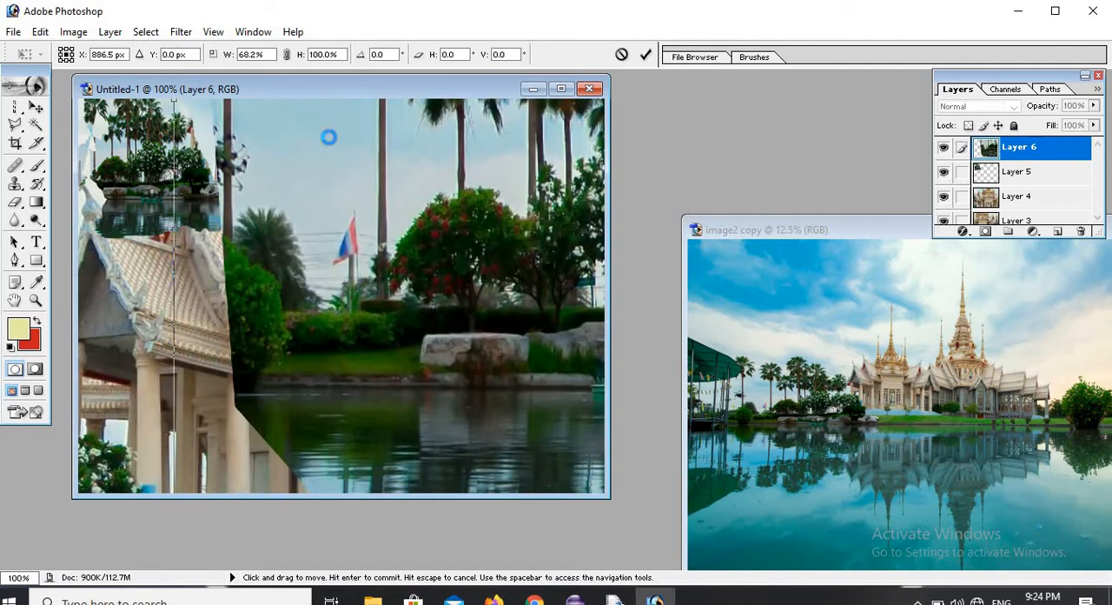
{"action": "left_click_drag", "start_coordinate": [437, 488], "coordinate": [330, 196]}
{"action": "left_click_drag", "start_coordinate": [516, 445], "coordinate": [346, 366]}
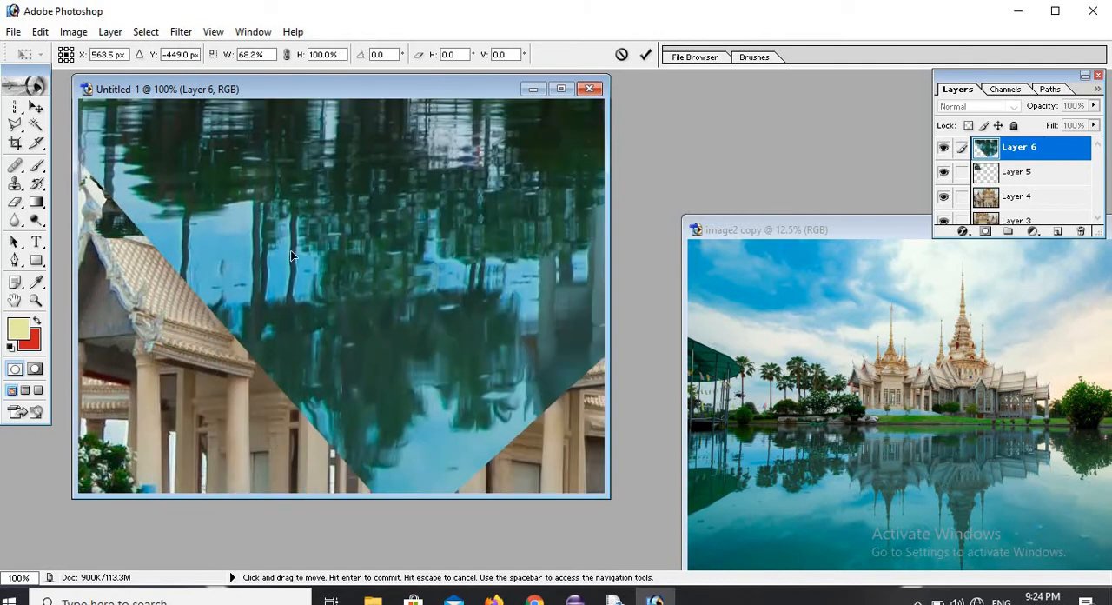
{"action": "left_click_drag", "start_coordinate": [292, 255], "coordinate": [202, 108]}
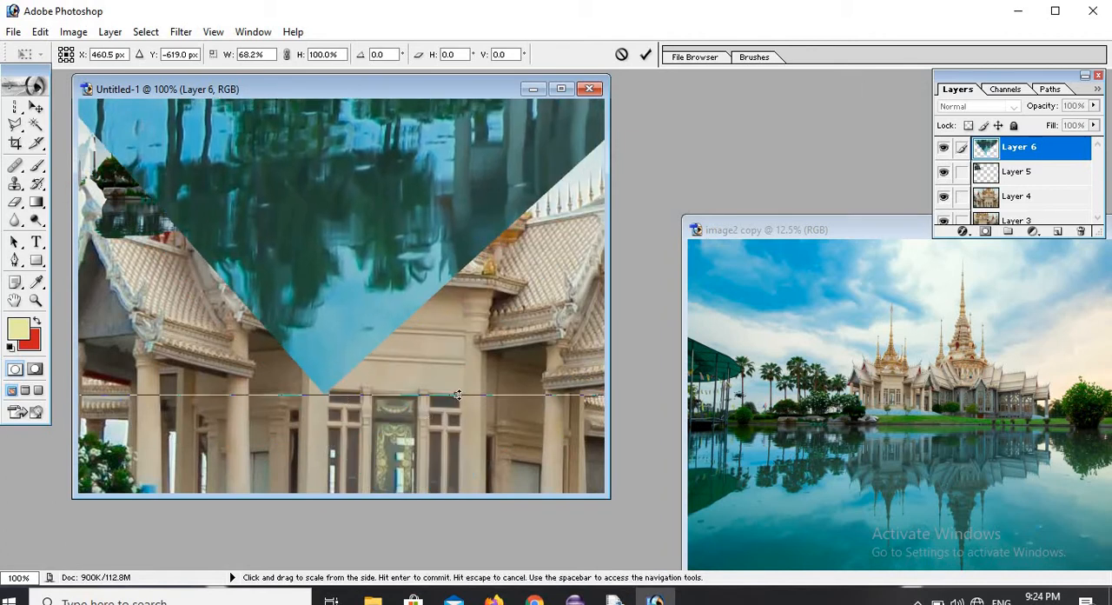
{"action": "left_click_drag", "start_coordinate": [458, 372], "coordinate": [395, 149]}
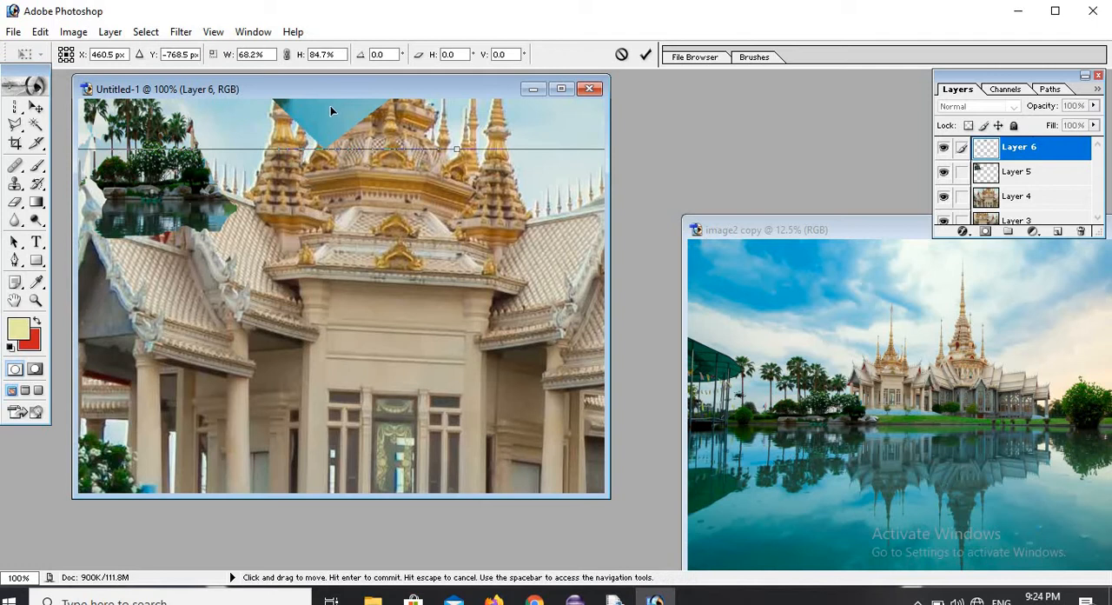
{"action": "left_click_drag", "start_coordinate": [331, 111], "coordinate": [286, 315]}
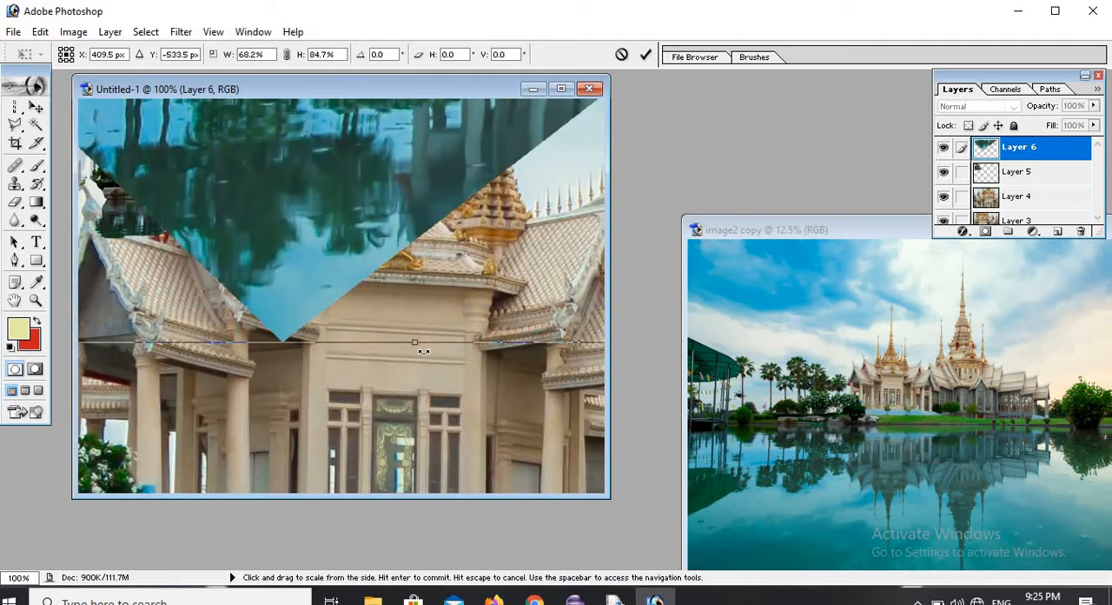
{"action": "left_click_drag", "start_coordinate": [423, 352], "coordinate": [363, 210]}
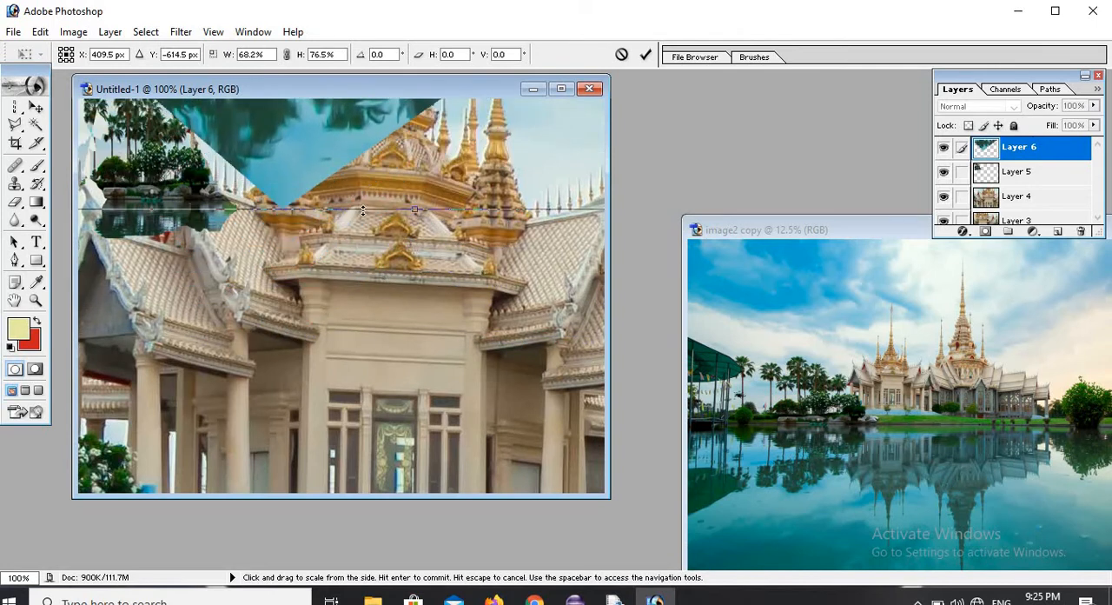
{"action": "left_click_drag", "start_coordinate": [330, 137], "coordinate": [255, 365]}
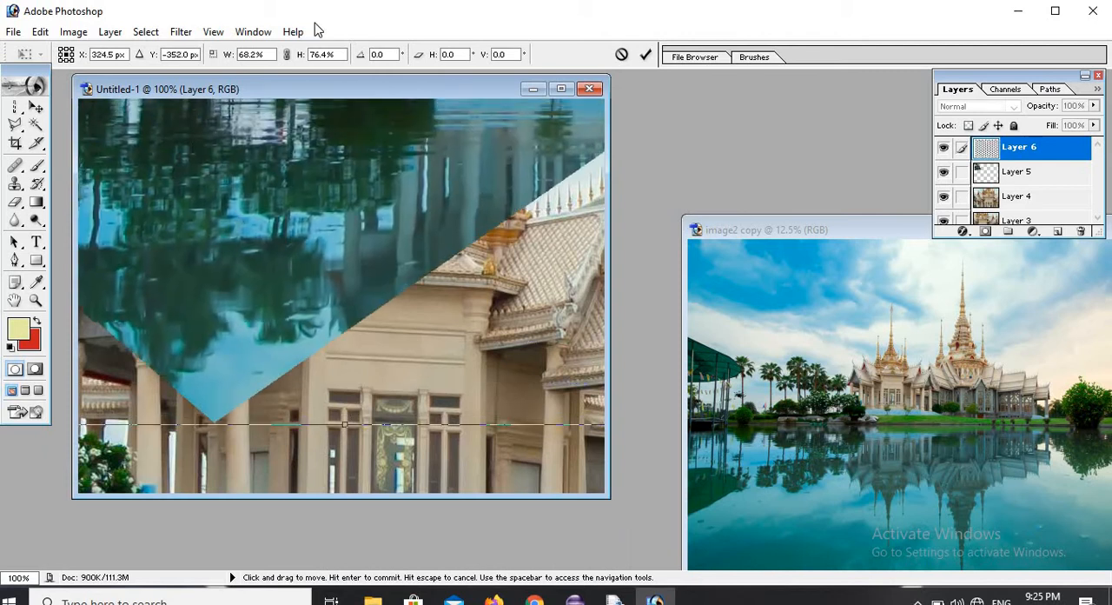
{"action": "left_click_drag", "start_coordinate": [317, 16], "coordinate": [351, 71]}
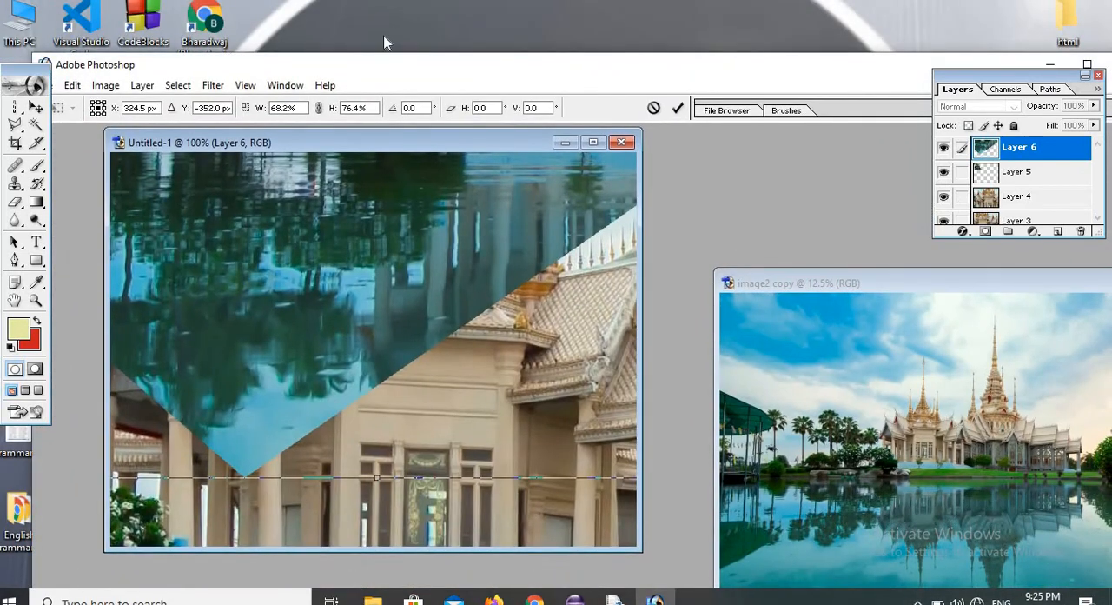
{"action": "left_click_drag", "start_coordinate": [368, 174], "coordinate": [435, 311]}
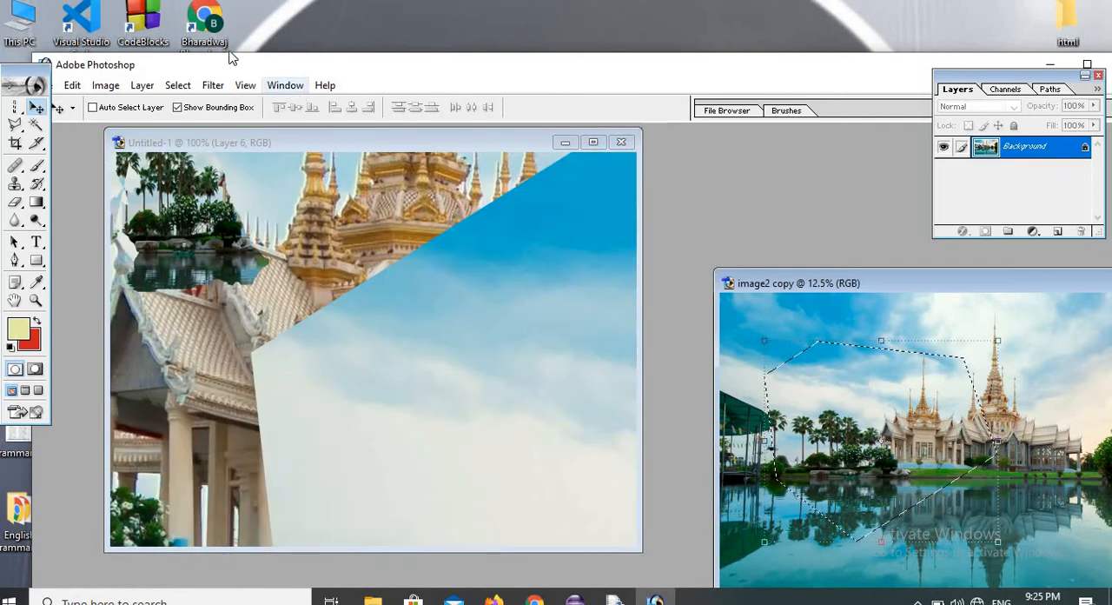
Clear the polygonal selection in image2 copy and make Untitled-1 the active document.
{"action": "left_click", "coordinate": [178, 86]}
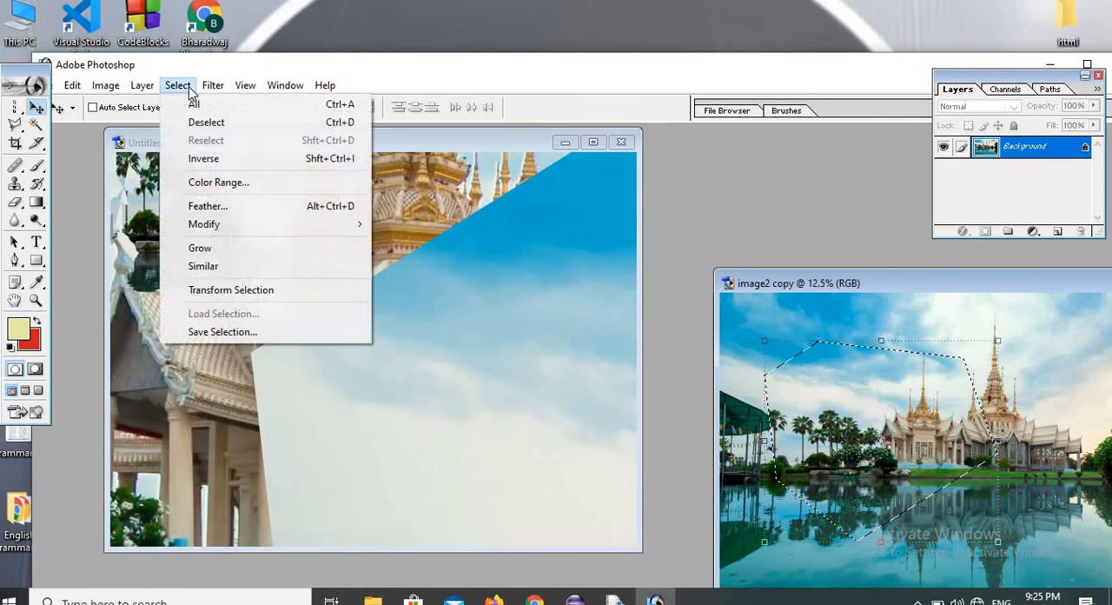
{"action": "left_click", "coordinate": [217, 121]}
{"action": "left_click", "coordinate": [445, 289]}
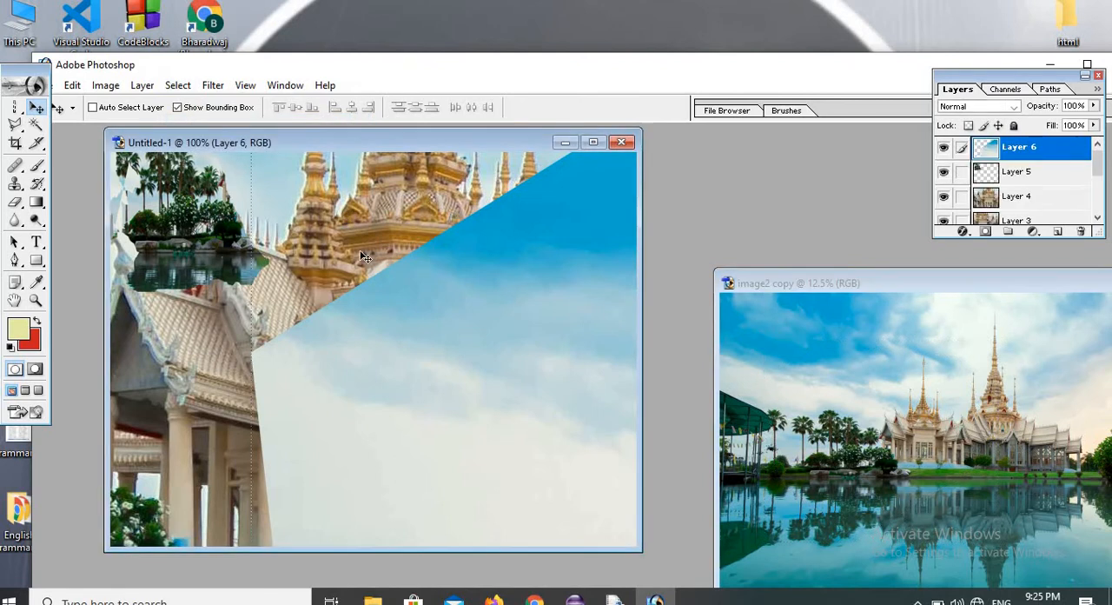
Scale Layer 6 to 81.3% width and 88.7% height, reposition it so the palm trees fill the canvas and apply the transformation.
{"action": "left_click_drag", "start_coordinate": [248, 352], "coordinate": [588, 439]}
{"action": "left_click_drag", "start_coordinate": [628, 404], "coordinate": [186, 374]}
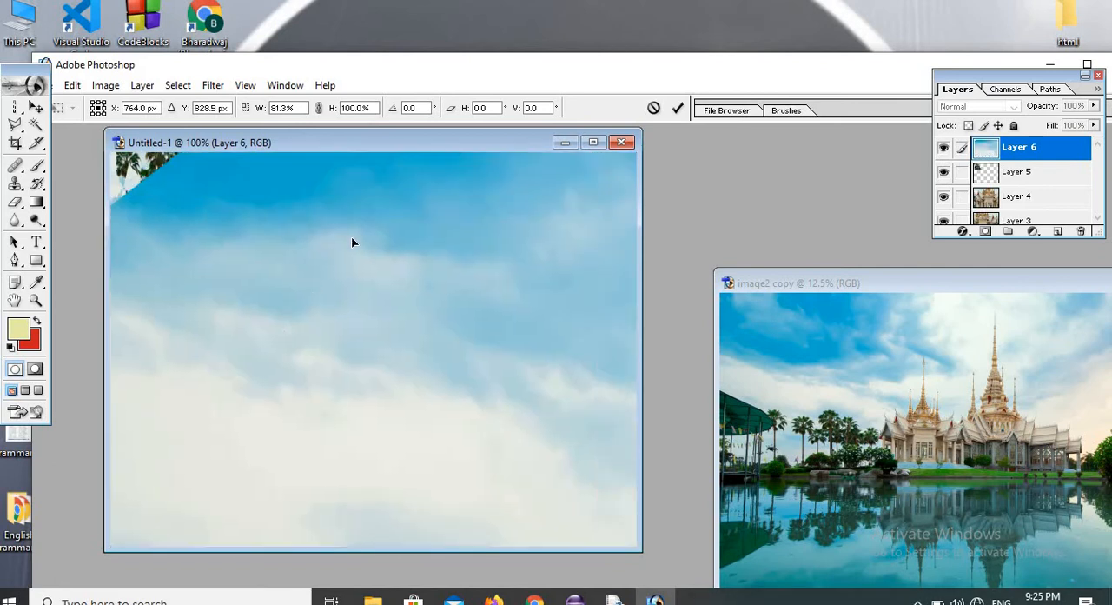
{"action": "left_click_drag", "start_coordinate": [352, 239], "coordinate": [207, 445]}
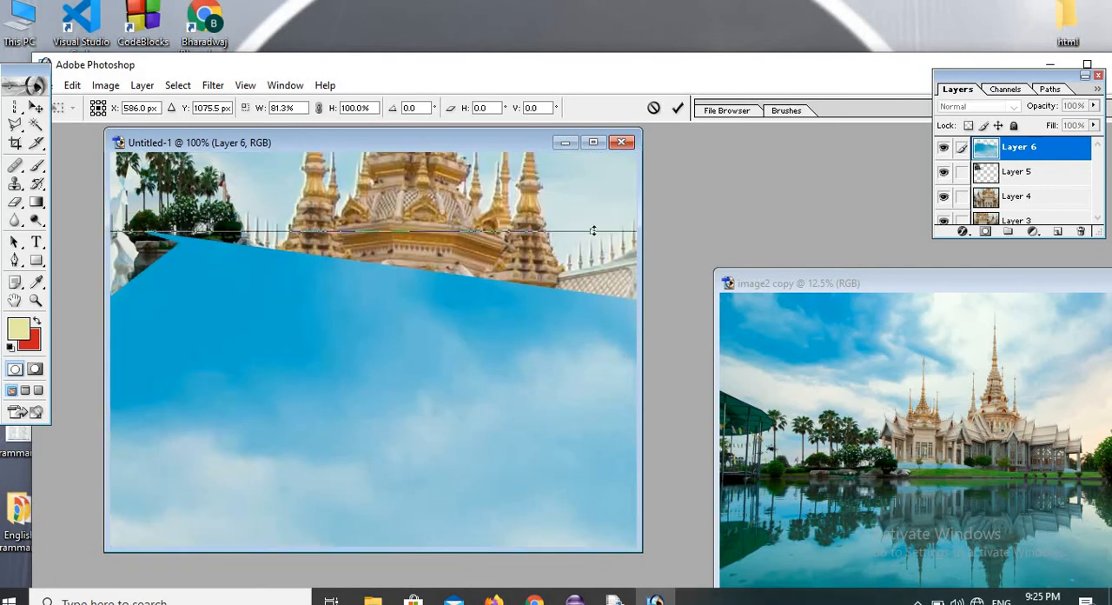
{"action": "left_click_drag", "start_coordinate": [593, 231], "coordinate": [429, 409]}
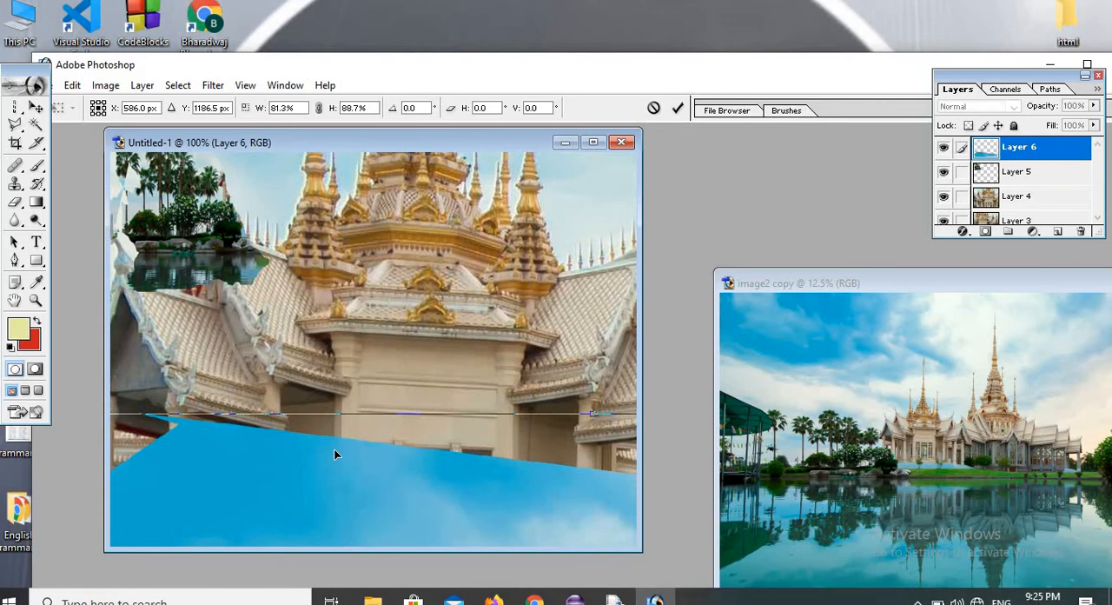
{"action": "left_click_drag", "start_coordinate": [335, 449], "coordinate": [355, 240]}
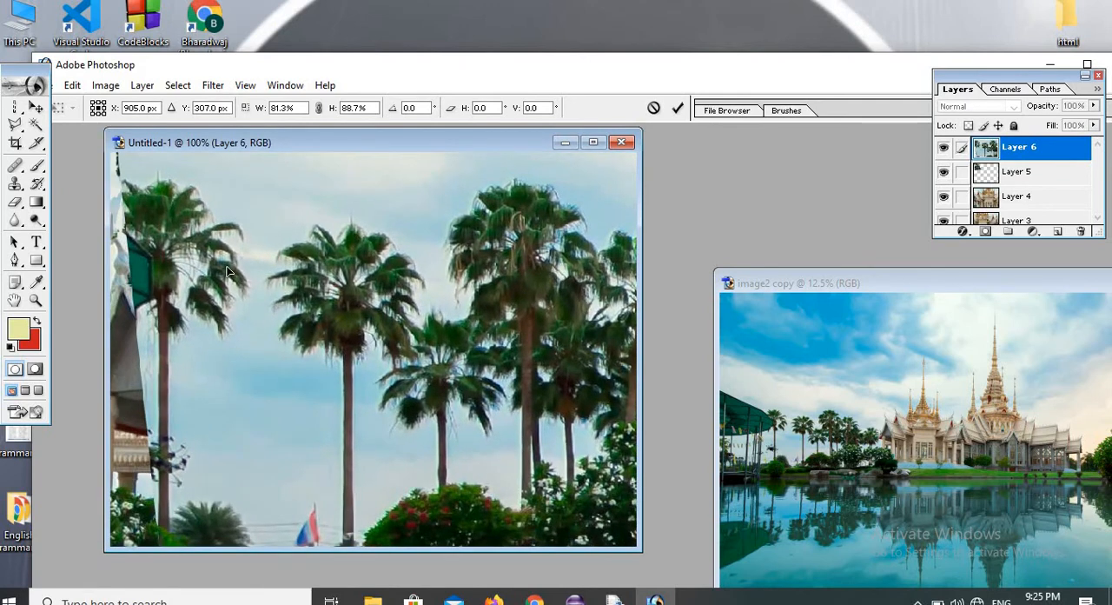
{"action": "left_click_drag", "start_coordinate": [226, 272], "coordinate": [217, 270]}
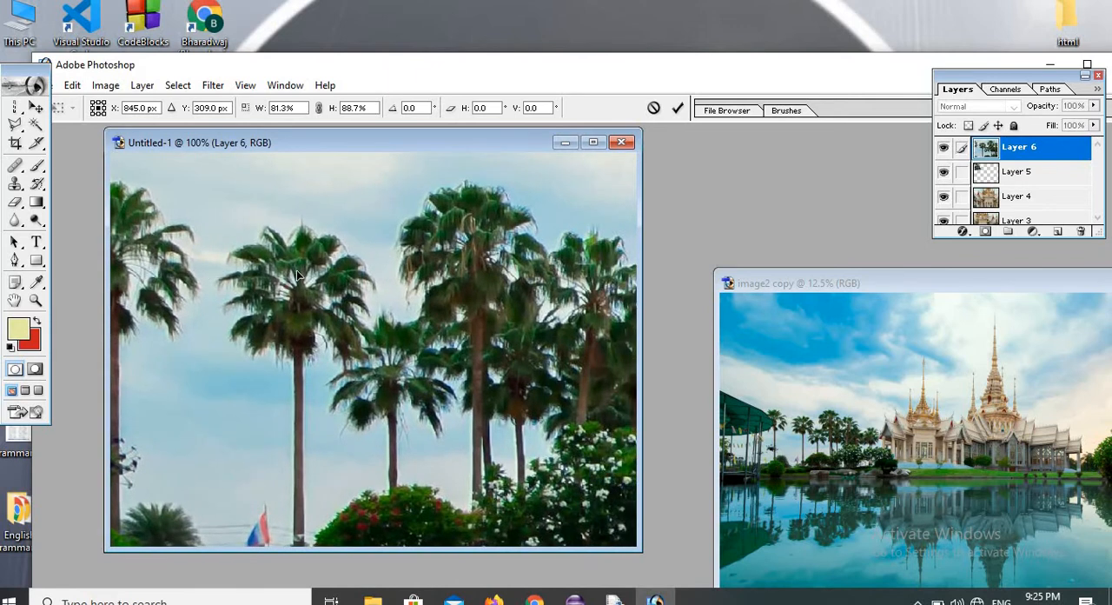
{"action": "left_click", "coordinate": [37, 202]}
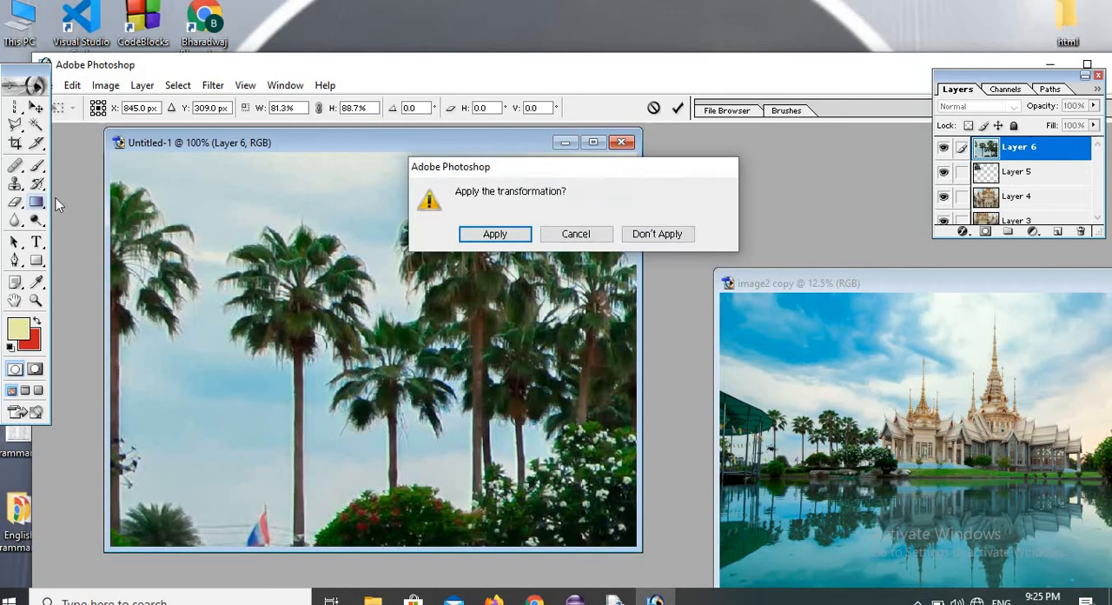
{"action": "left_click", "coordinate": [492, 234]}
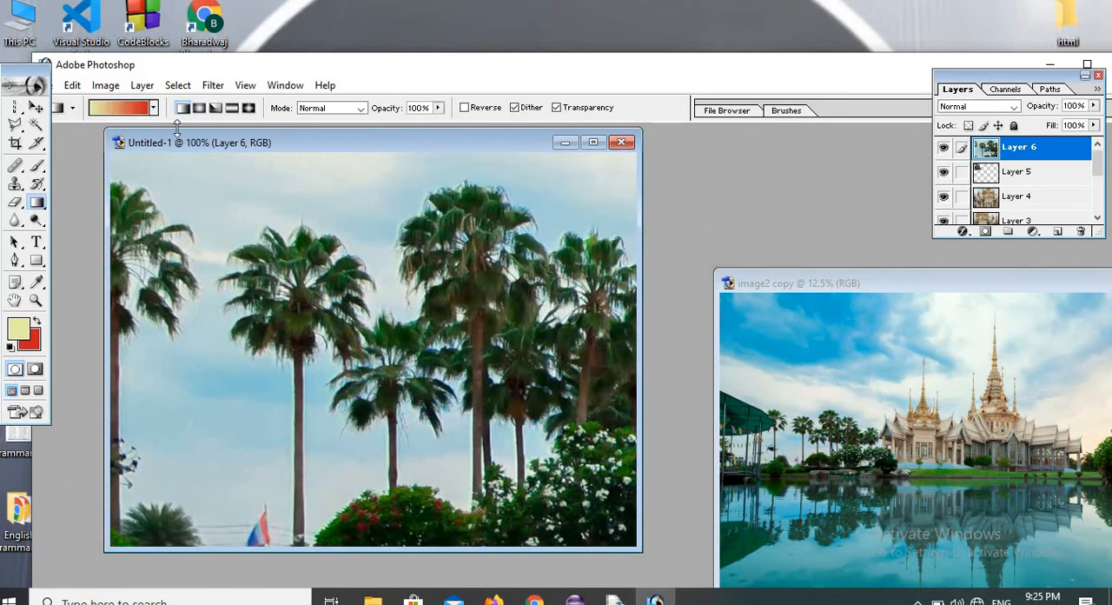
Outline the temple and neighbouring palm trees in image2 copy with the Magnetic Lasso tool and close the selection.
{"action": "left_click", "coordinate": [15, 127]}
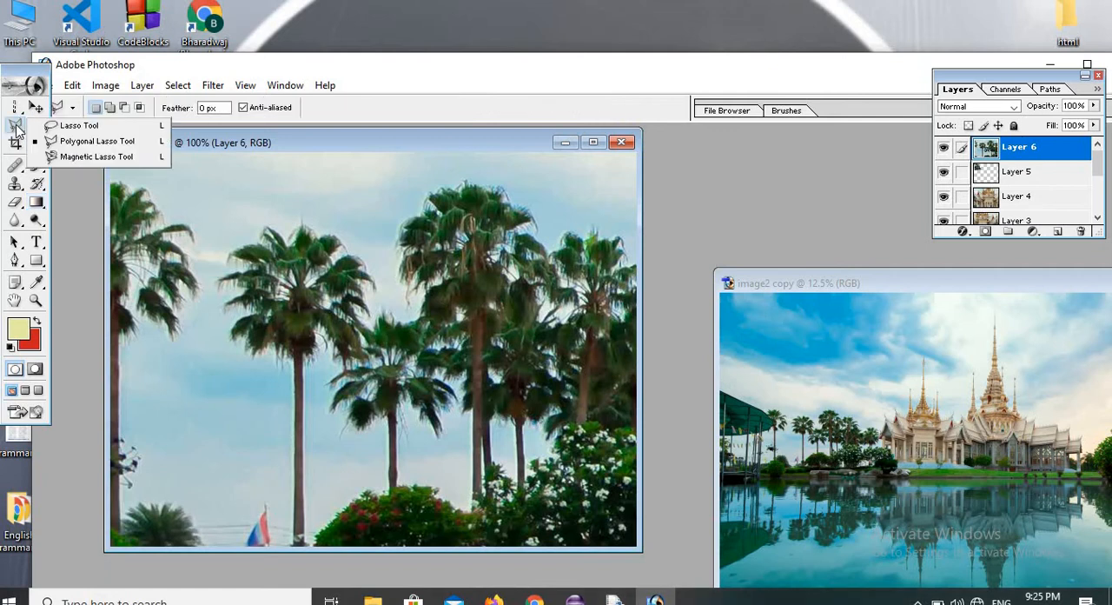
{"action": "left_click", "coordinate": [85, 158]}
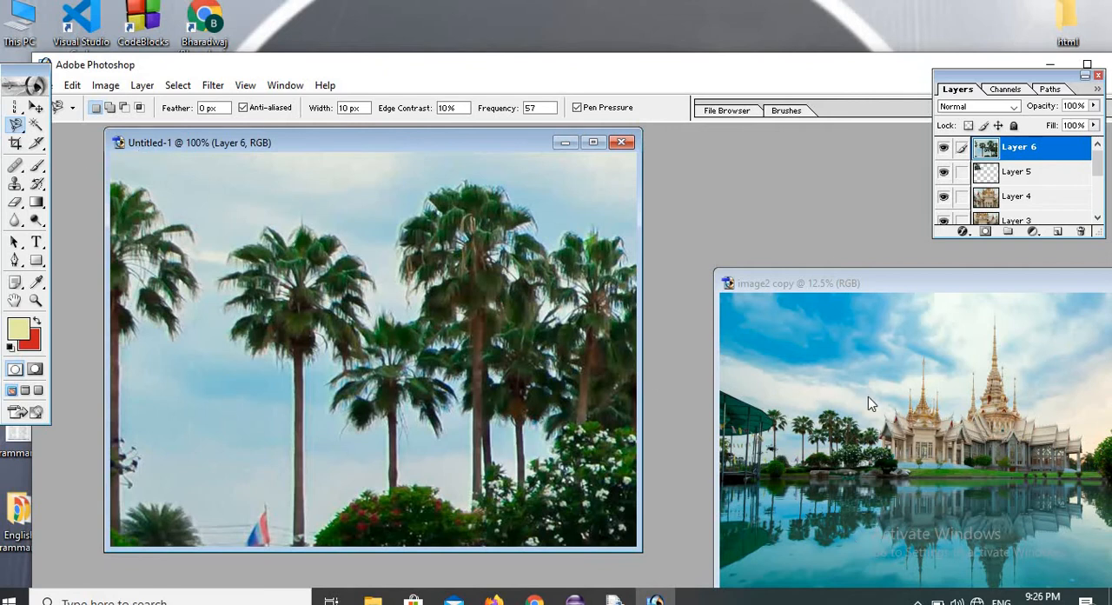
{"action": "left_click", "coordinate": [897, 390]}
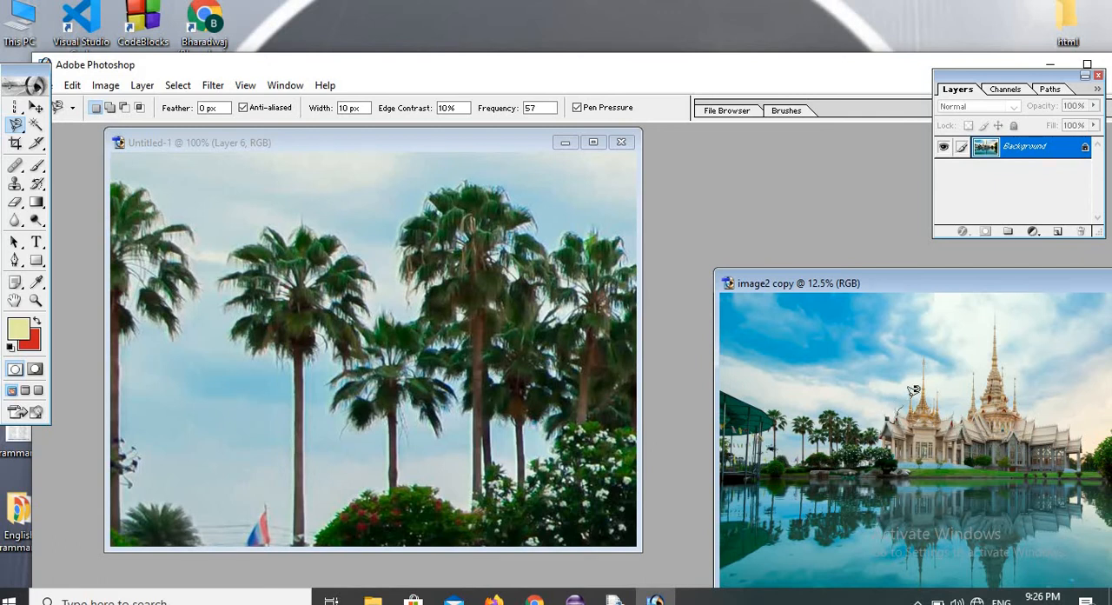
{"action": "left_click_drag", "start_coordinate": [909, 394], "coordinate": [918, 343]}
{"action": "mouse_move", "coordinate": [949, 397]}
{"action": "left_mouse_down"}
{"action": "mouse_move", "coordinate": [984, 352]}
{"action": "mouse_move", "coordinate": [995, 301]}
{"action": "mouse_move", "coordinate": [1012, 345]}
{"action": "mouse_move", "coordinate": [1102, 452]}
{"action": "left_mouse_up"}
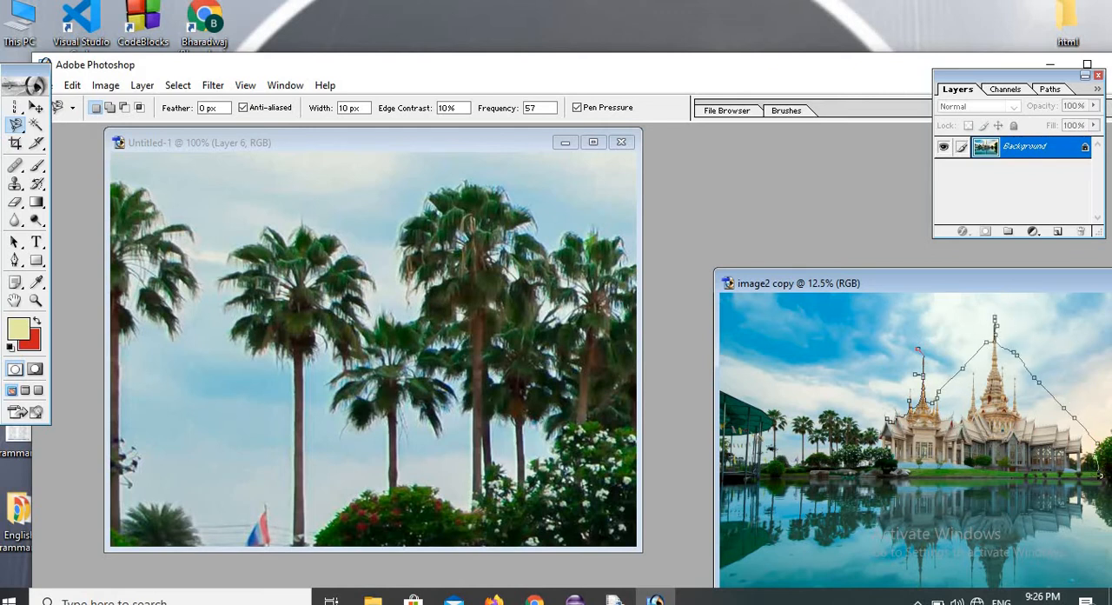
{"action": "left_click_drag", "start_coordinate": [957, 488], "coordinate": [884, 488]}
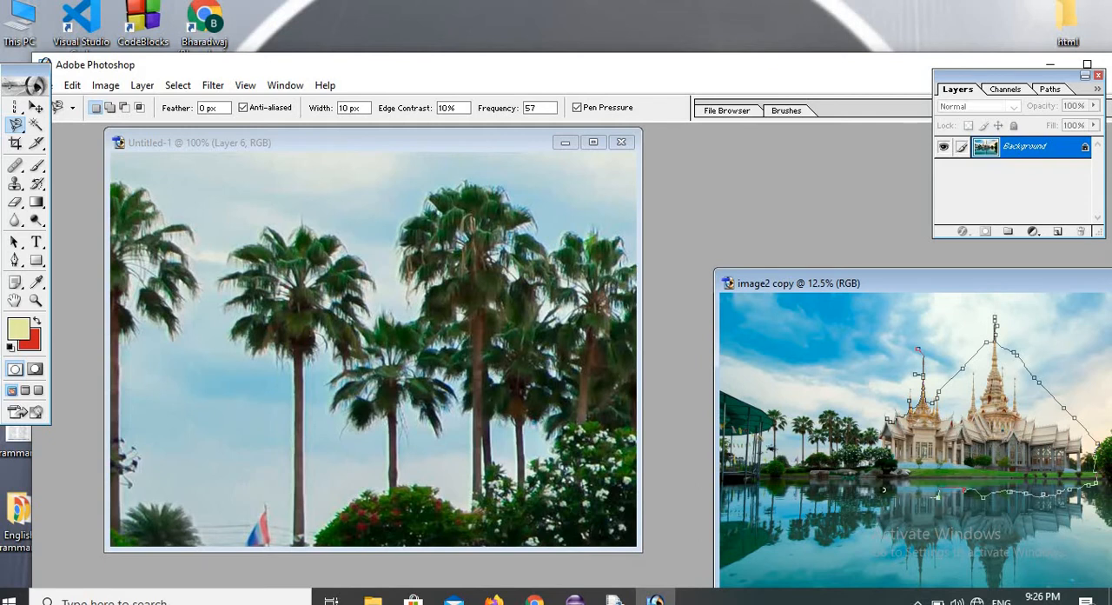
{"action": "mouse_move", "coordinate": [803, 470]}
{"action": "left_mouse_down"}
{"action": "mouse_move", "coordinate": [796, 418]}
{"action": "mouse_move", "coordinate": [807, 409]}
{"action": "mouse_move", "coordinate": [848, 391]}
{"action": "mouse_move", "coordinate": [890, 418]}
{"action": "left_mouse_up"}
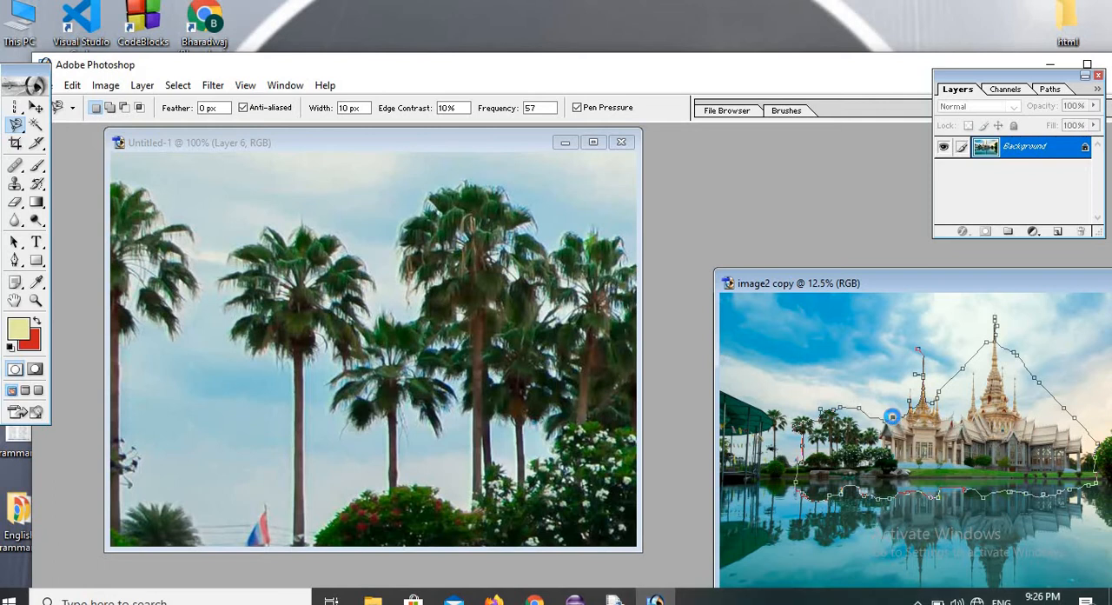
{"action": "double_click", "coordinate": [895, 411]}
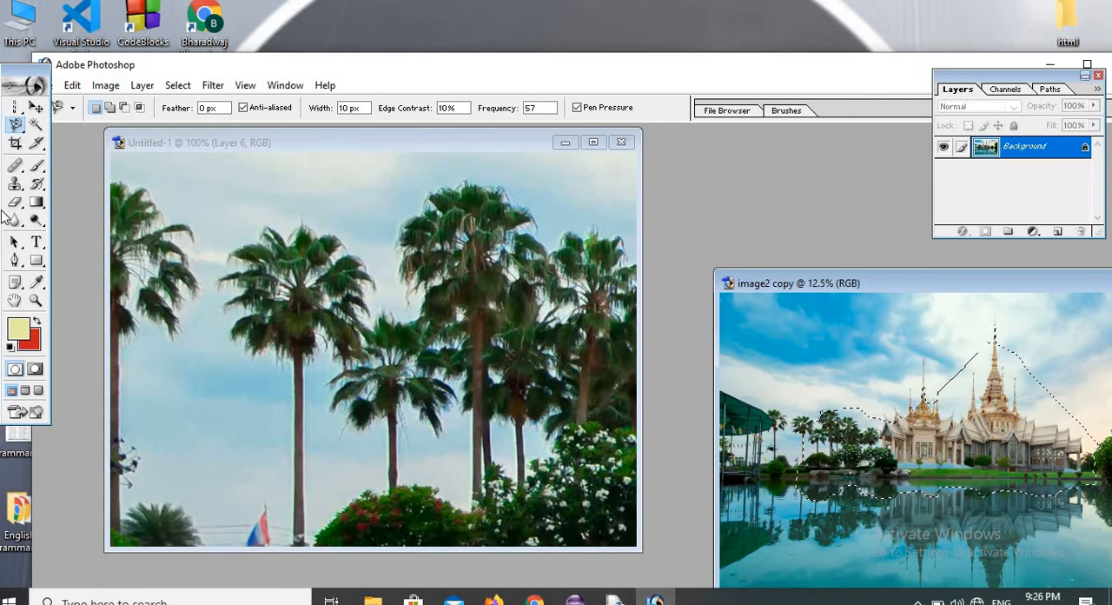
Copy the magnetic lasso selection into Untitled-1 with the Move tool and position it so the temple buildings fill the canvas.
{"action": "left_click", "coordinate": [37, 106]}
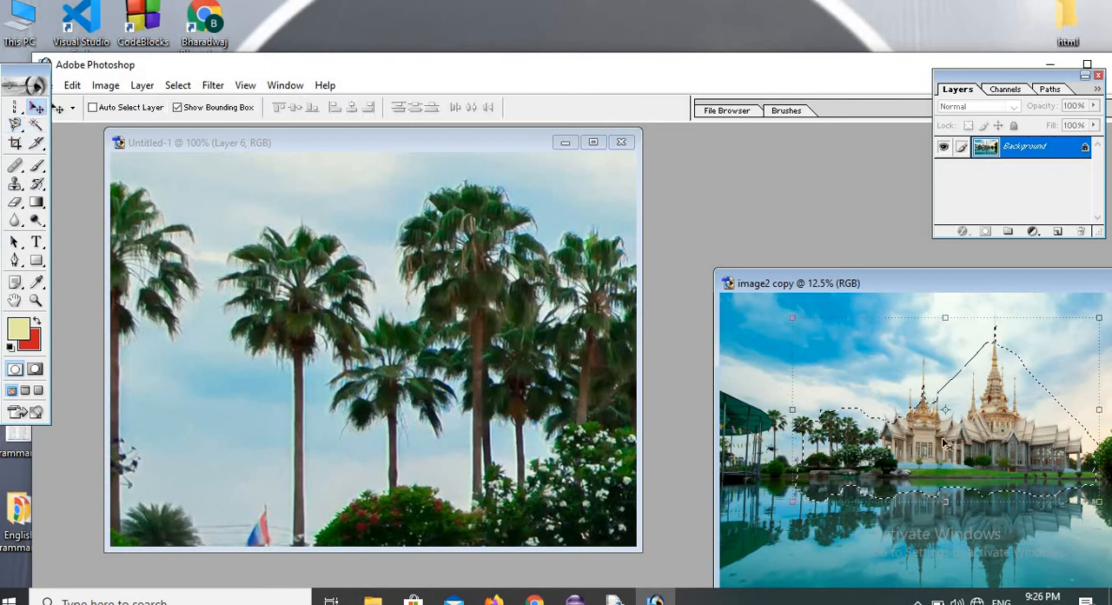
{"action": "left_click_drag", "start_coordinate": [962, 455], "coordinate": [378, 435]}
{"action": "left_click_drag", "start_coordinate": [286, 432], "coordinate": [406, 445]}
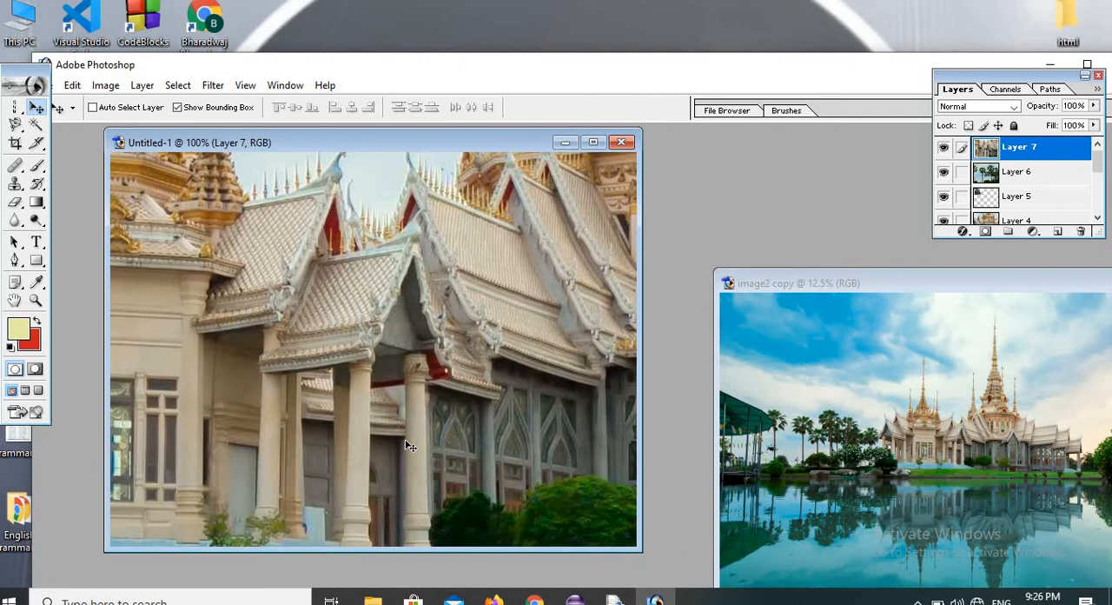
Clear the magnetic lasso selection in image2 copy and switch to the Magic Wand tool.
{"action": "left_click", "coordinate": [850, 405]}
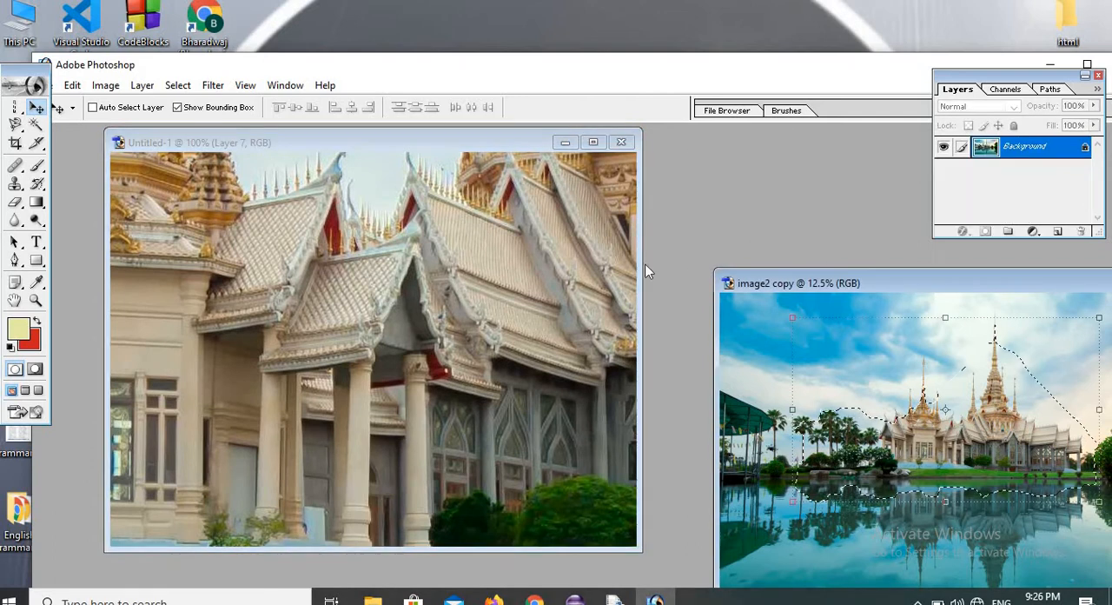
{"action": "left_click", "coordinate": [177, 85]}
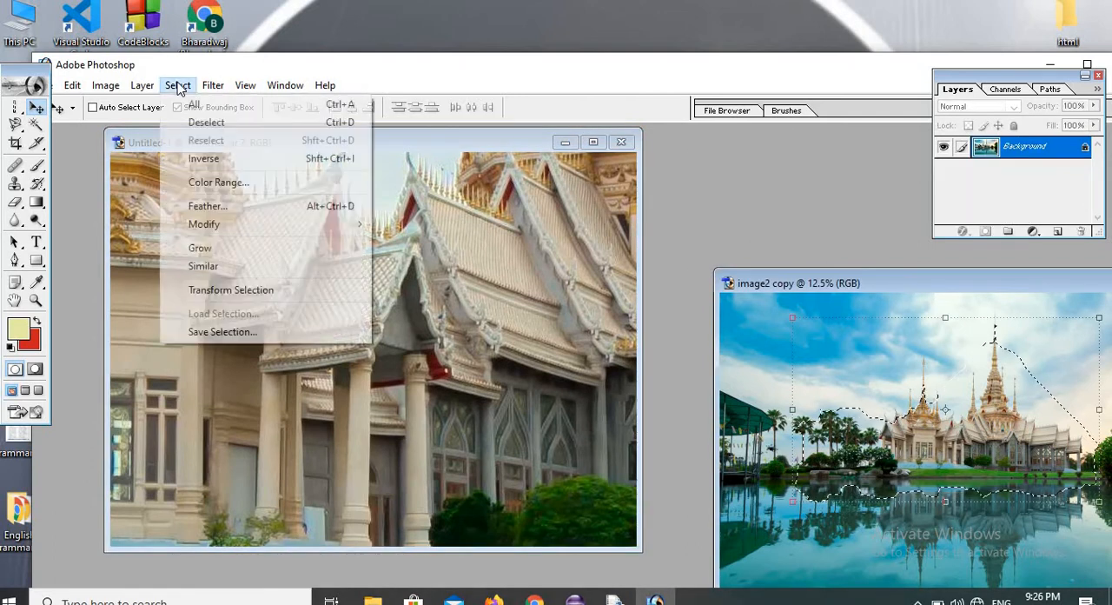
{"action": "left_click", "coordinate": [193, 124]}
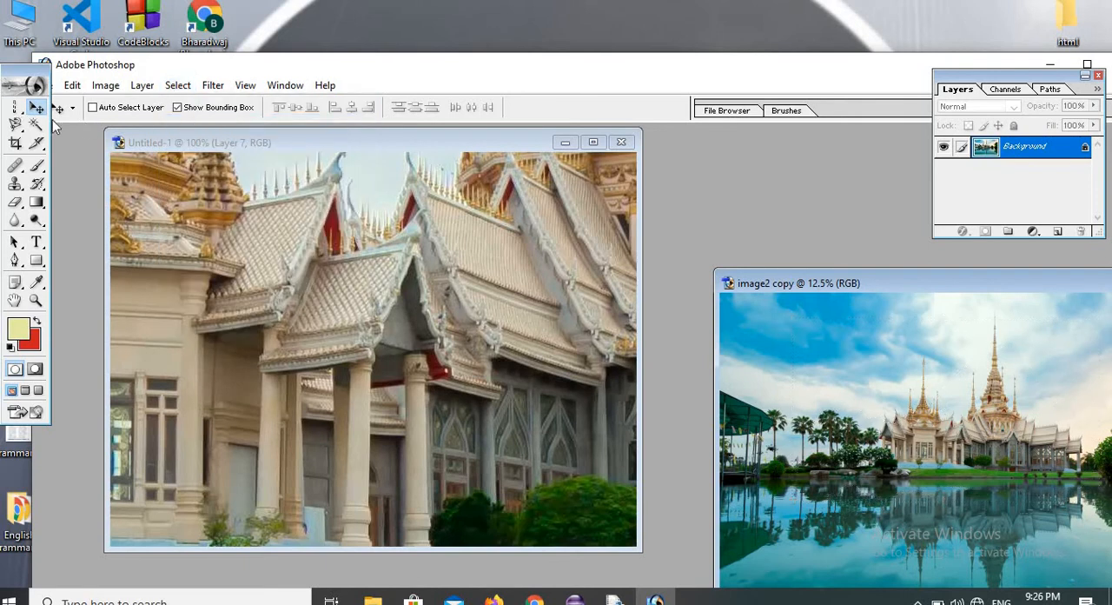
{"action": "left_click", "coordinate": [37, 124]}
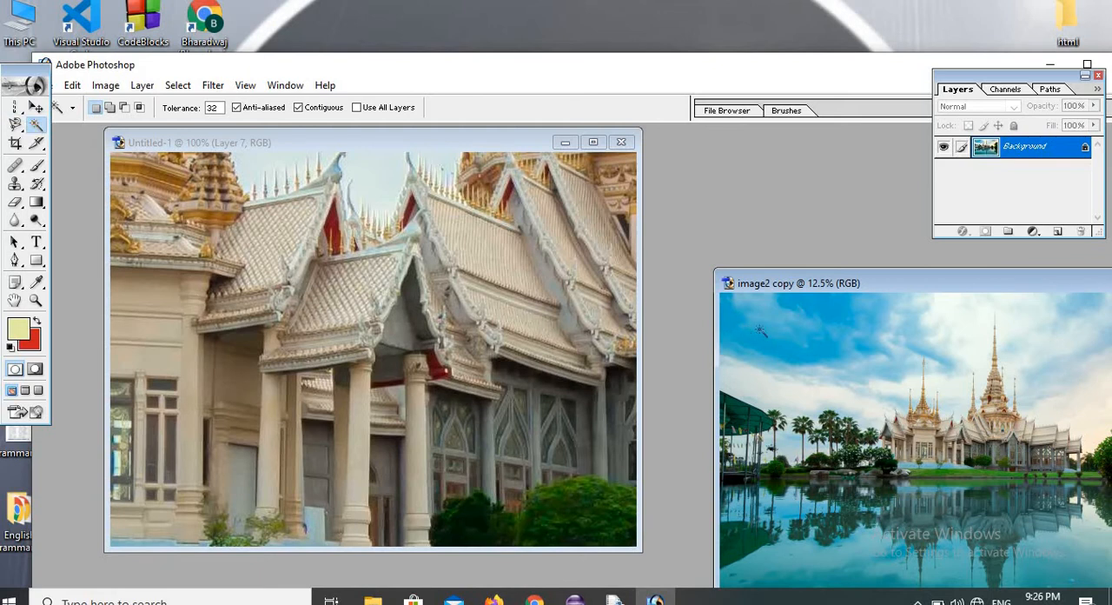
Select the dark blue patch of sky at the upper left of image2 copy with the Magic Wand at tolerance 32.
{"action": "left_click", "coordinate": [761, 330]}
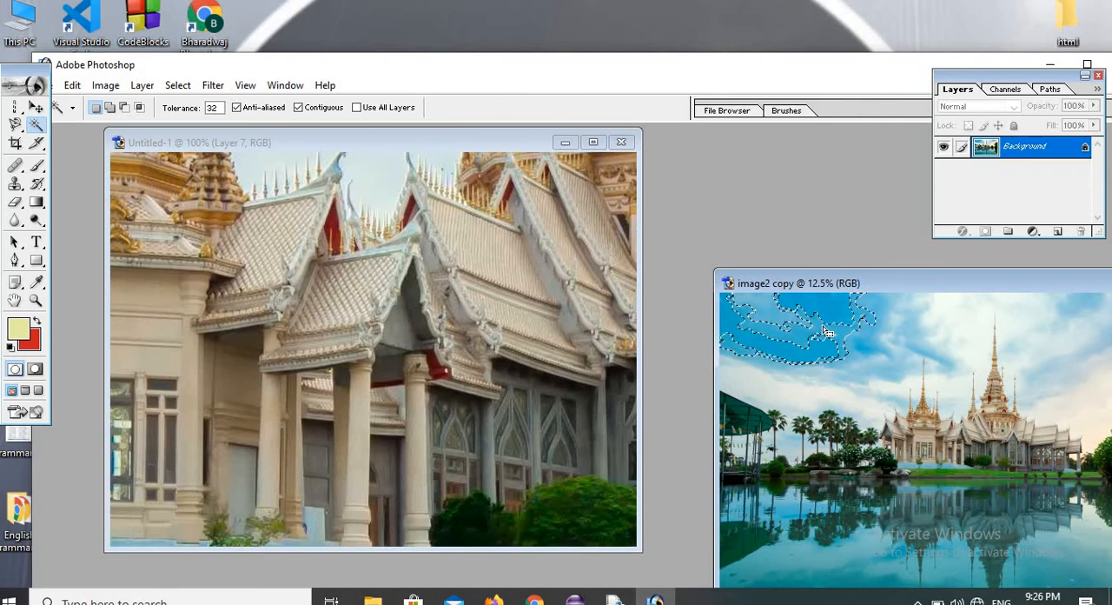
{"action": "key", "text": "shift"}
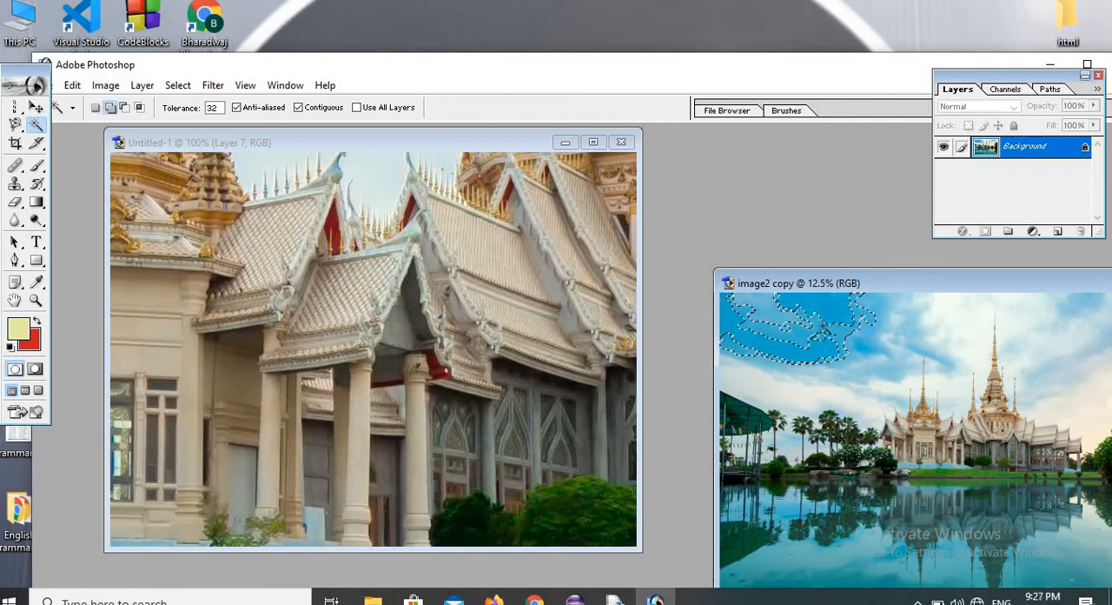
Try filling the selected sky patch with the solid orange custom pattern in Normal mode at 100% opacity, and undo the fill.
{"action": "key", "text": "shift+BackSpace"}
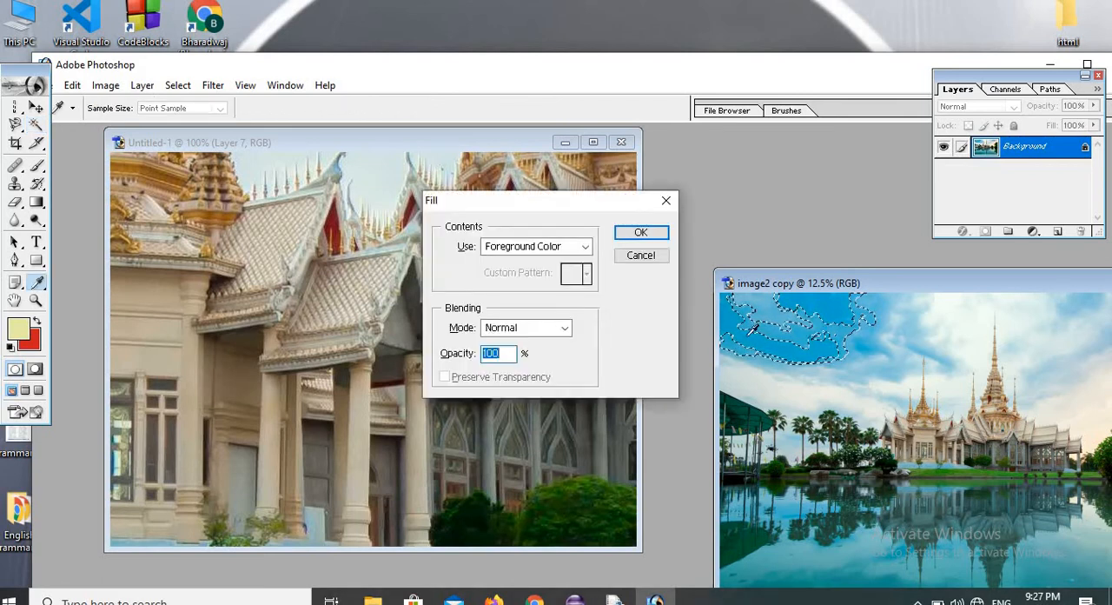
{"action": "left_click", "coordinate": [586, 247]}
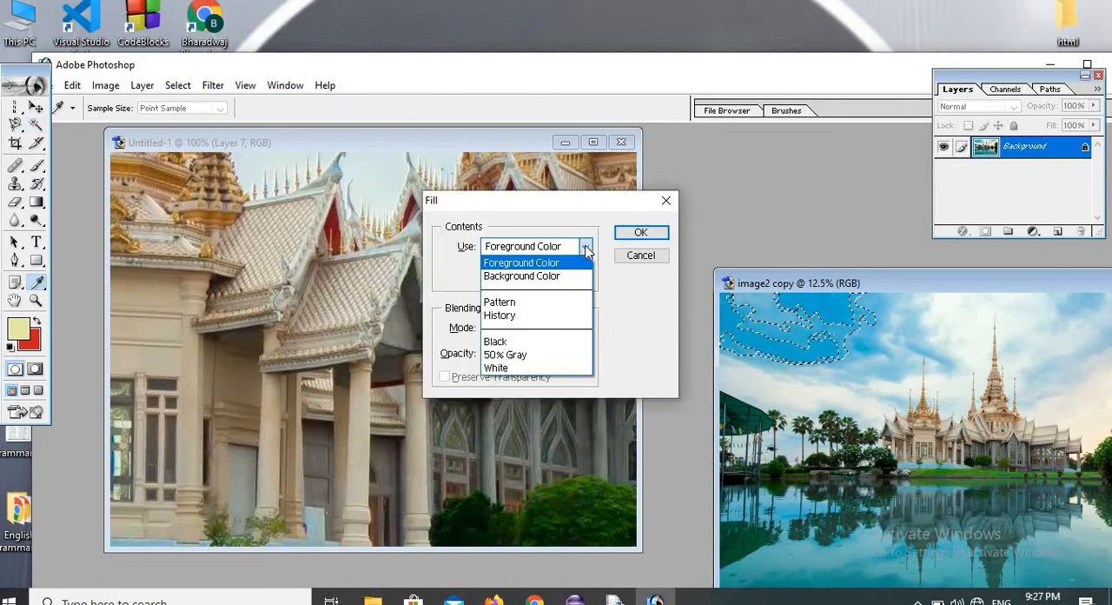
{"action": "left_click", "coordinate": [551, 276]}
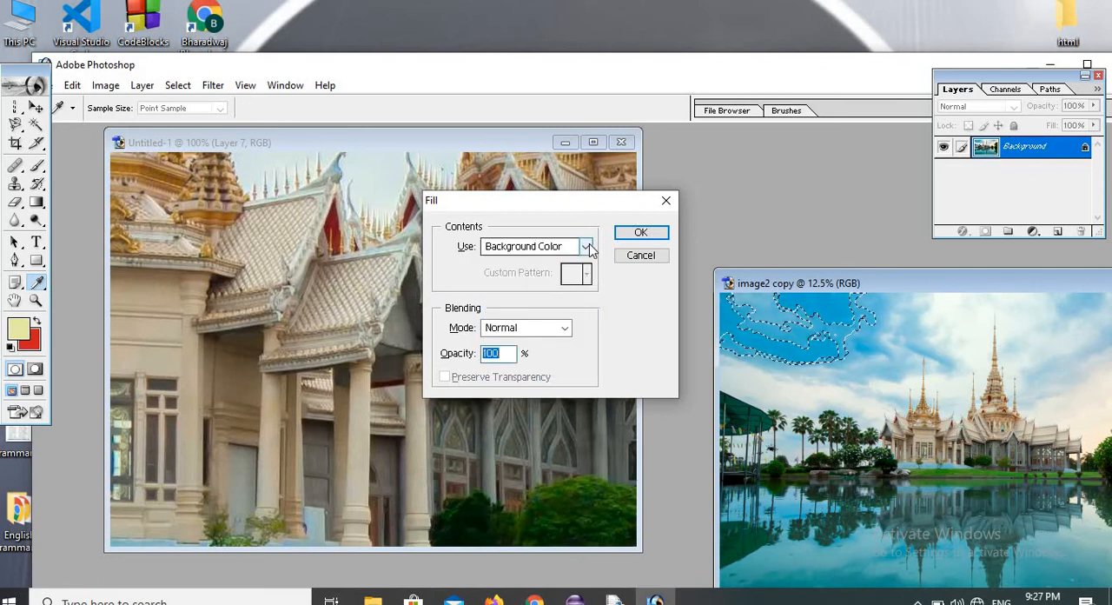
{"action": "left_click", "coordinate": [588, 247]}
{"action": "left_click", "coordinate": [508, 301]}
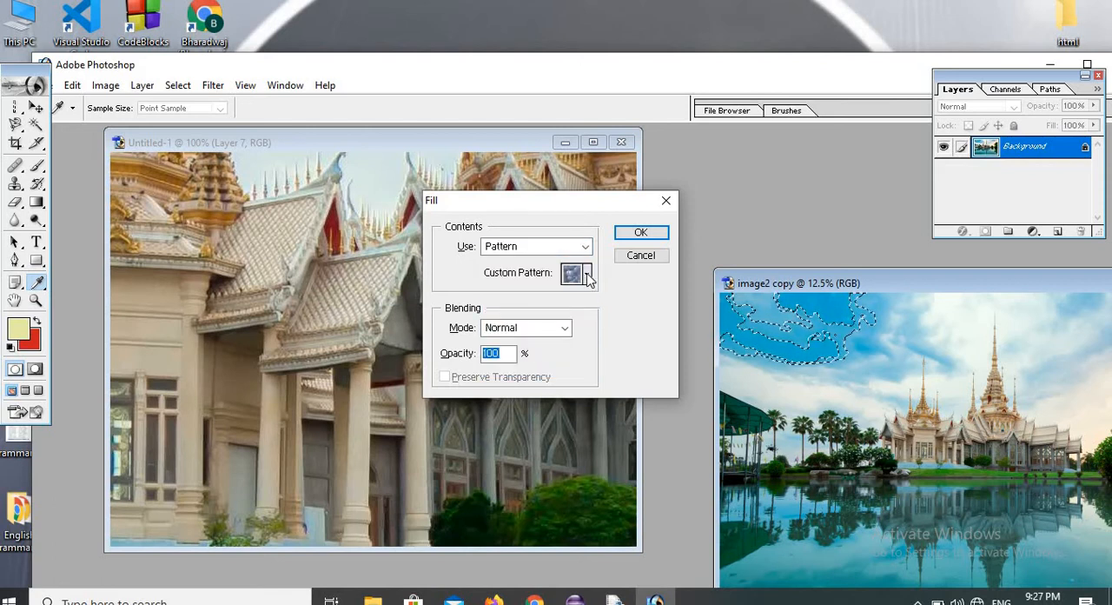
{"action": "left_click", "coordinate": [588, 274]}
{"action": "left_click", "coordinate": [574, 311]}
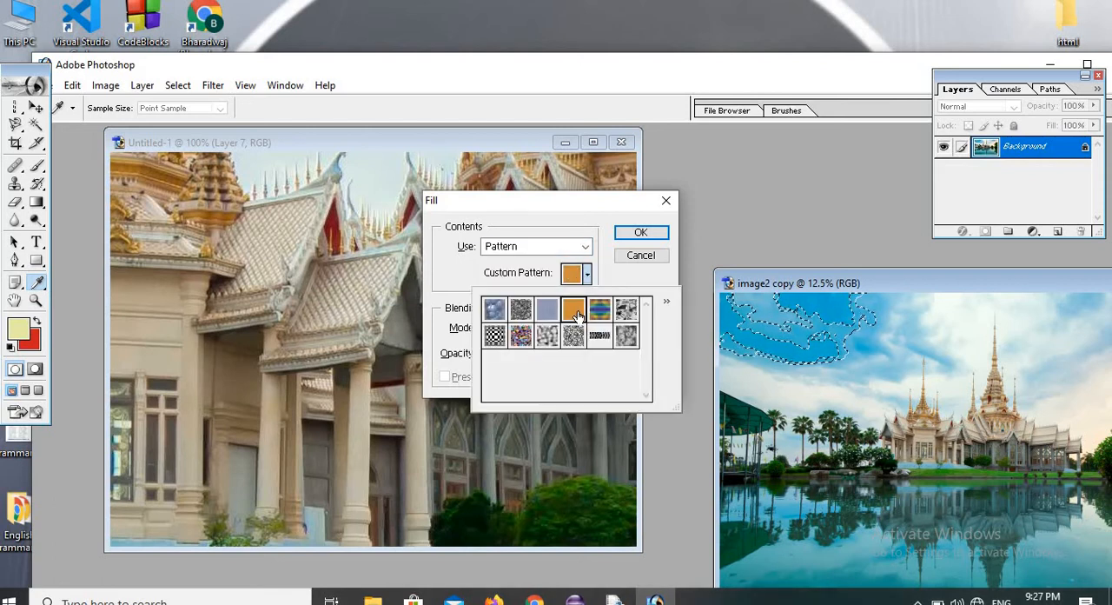
{"action": "left_click", "coordinate": [652, 231]}
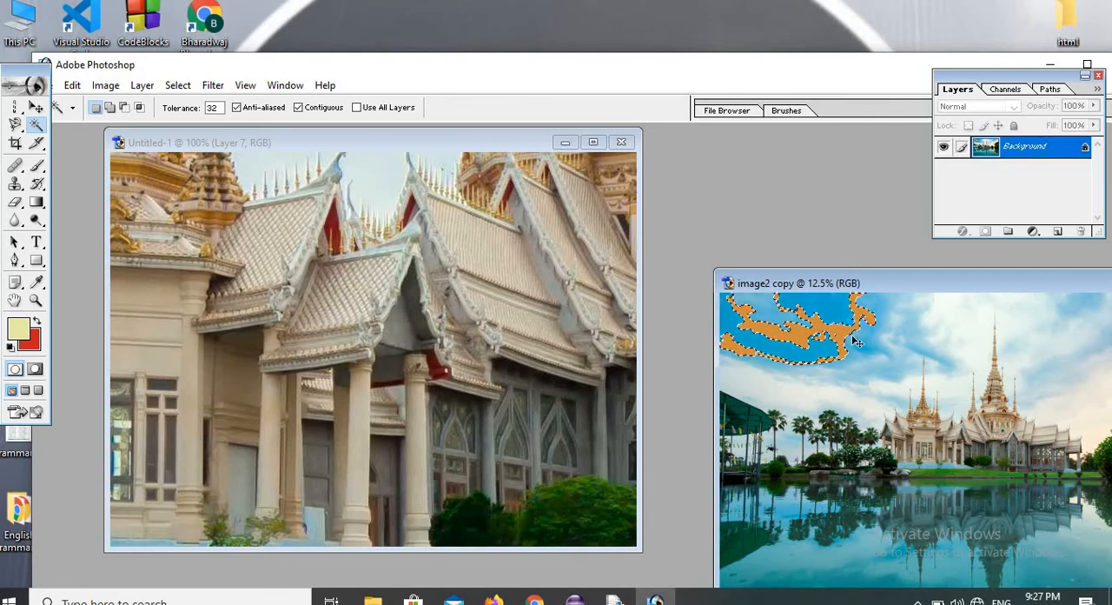
{"action": "key", "text": "ctrl+z"}
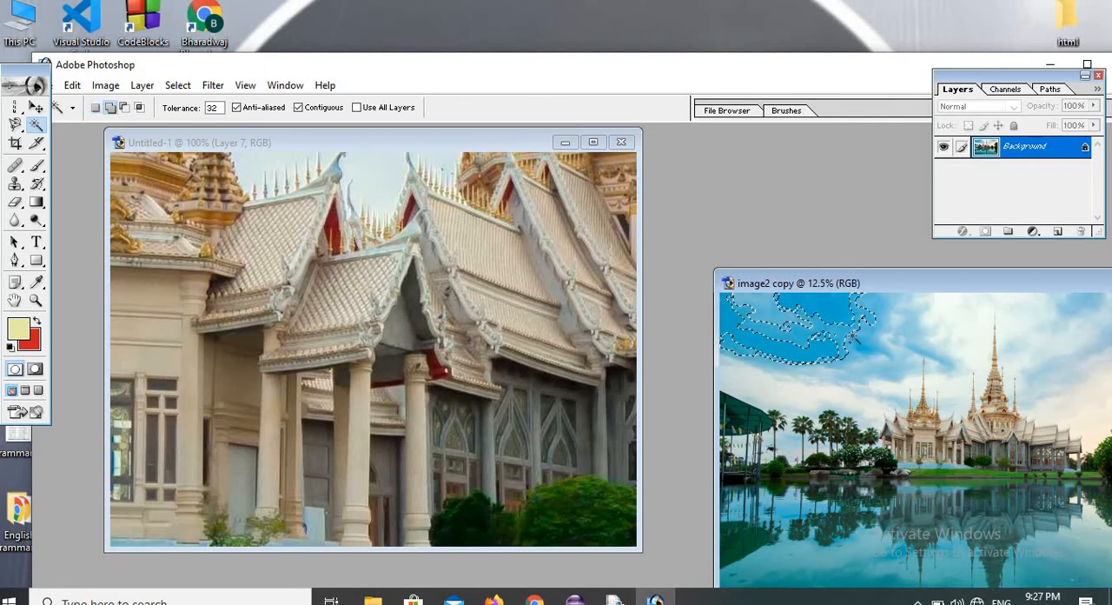
Fill the selected sky patch with the Tie Dye custom pattern in Normal mode at 100% opacity.
{"action": "key", "text": "i"}
{"action": "key", "text": "shift+BackSpace"}
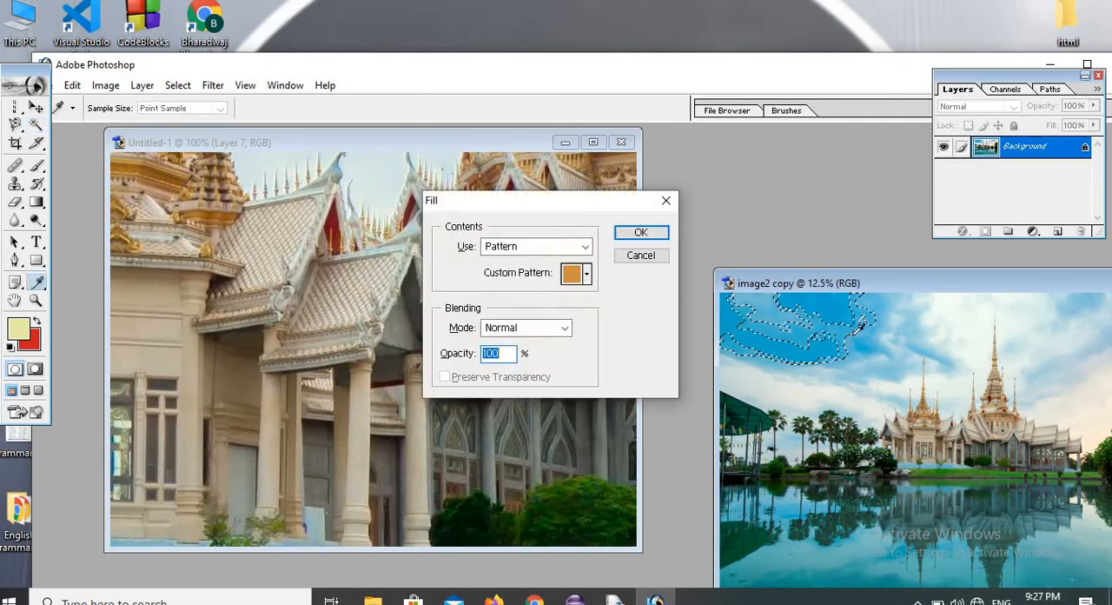
{"action": "left_click", "coordinate": [587, 275]}
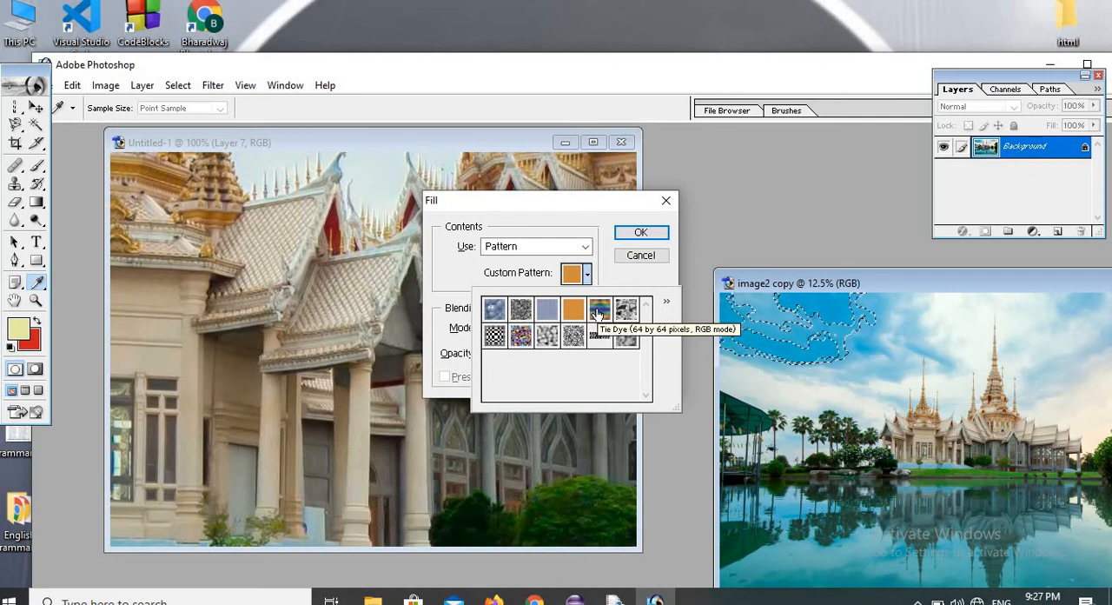
{"action": "left_click", "coordinate": [598, 313]}
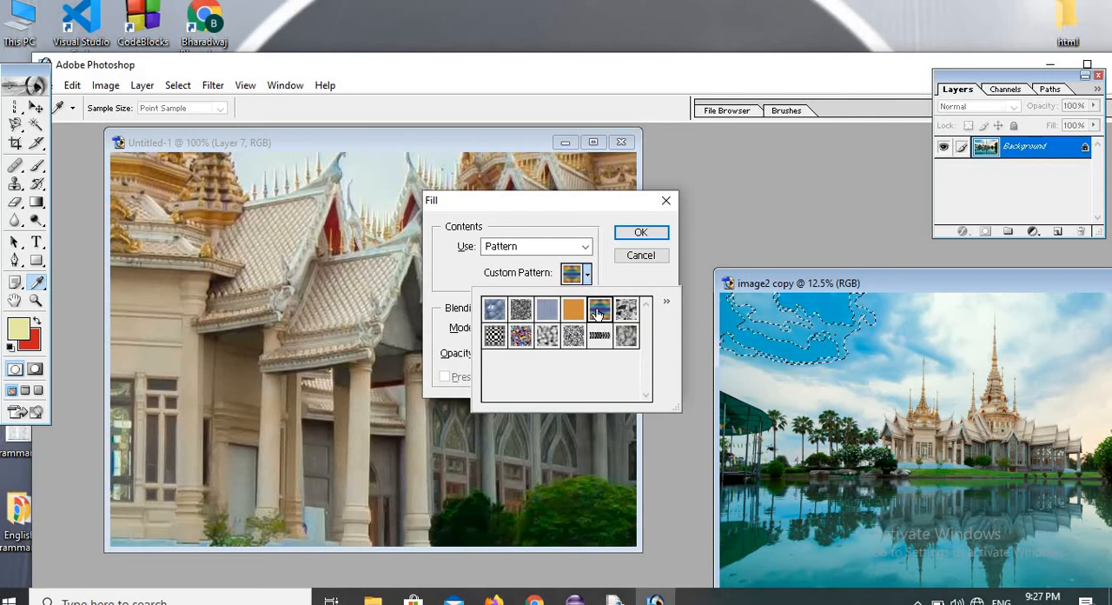
{"action": "left_click", "coordinate": [642, 235]}
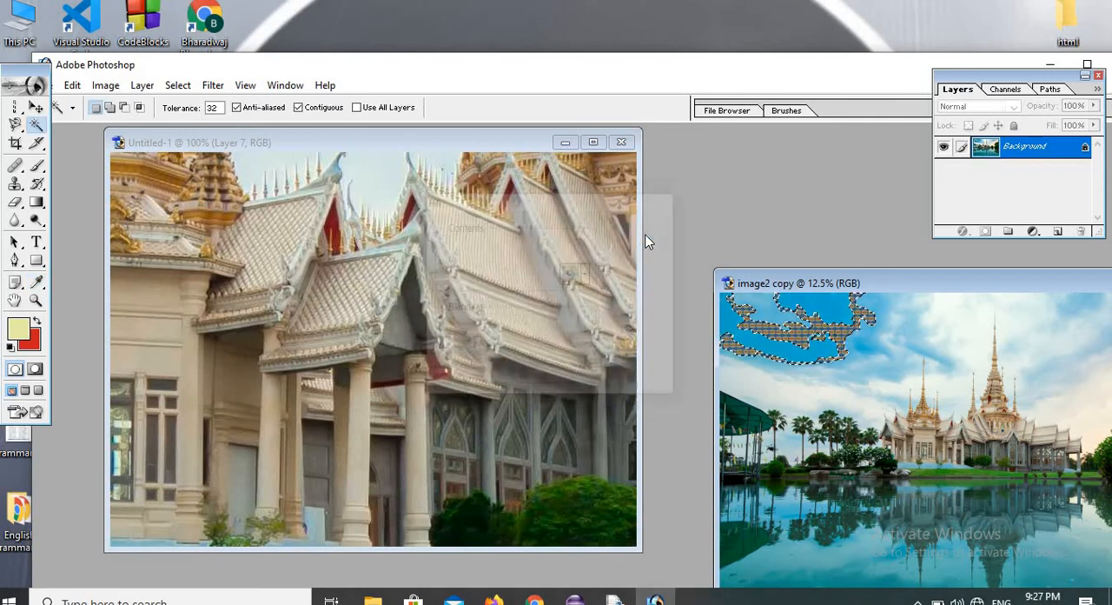
Try the Magic Wand on the light blue sky and the pale clouds above the palm trees, and clear the selection.
{"action": "left_click", "coordinate": [883, 371]}
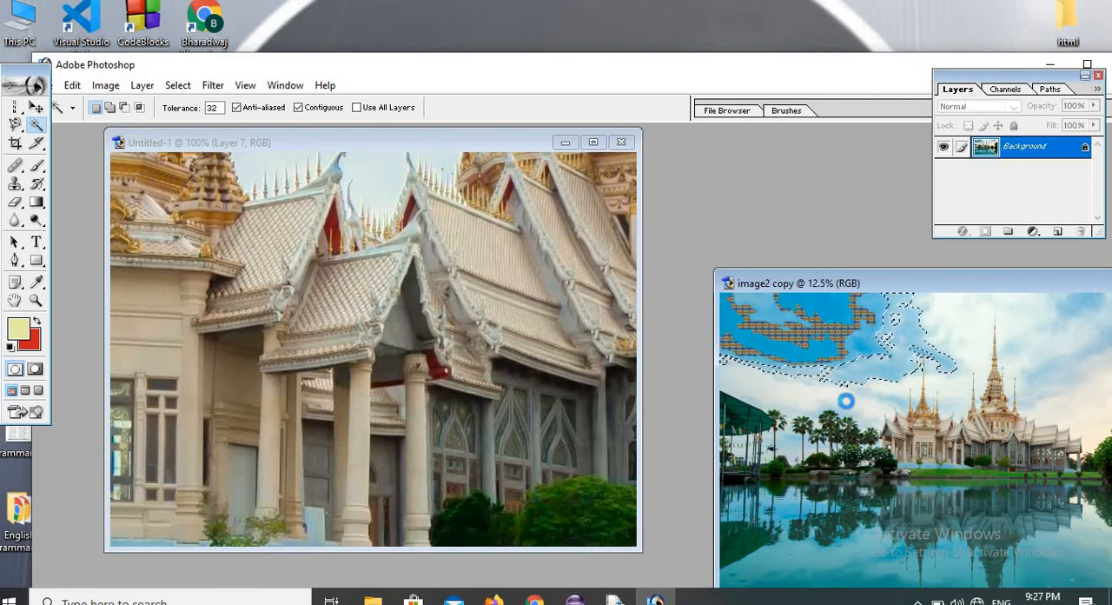
{"action": "left_click", "coordinate": [849, 405]}
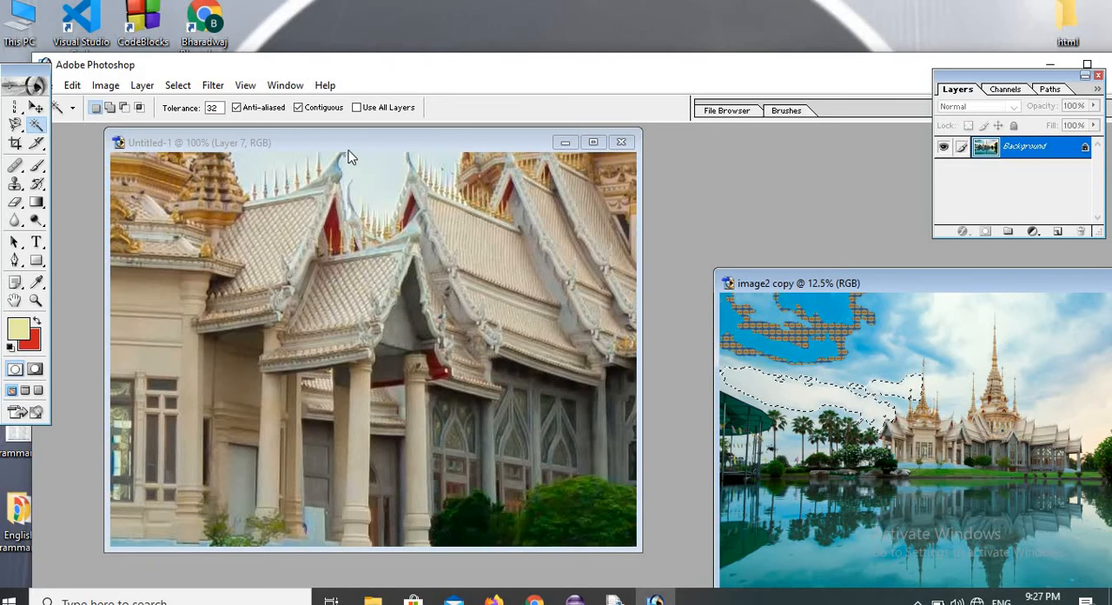
{"action": "left_click", "coordinate": [179, 85]}
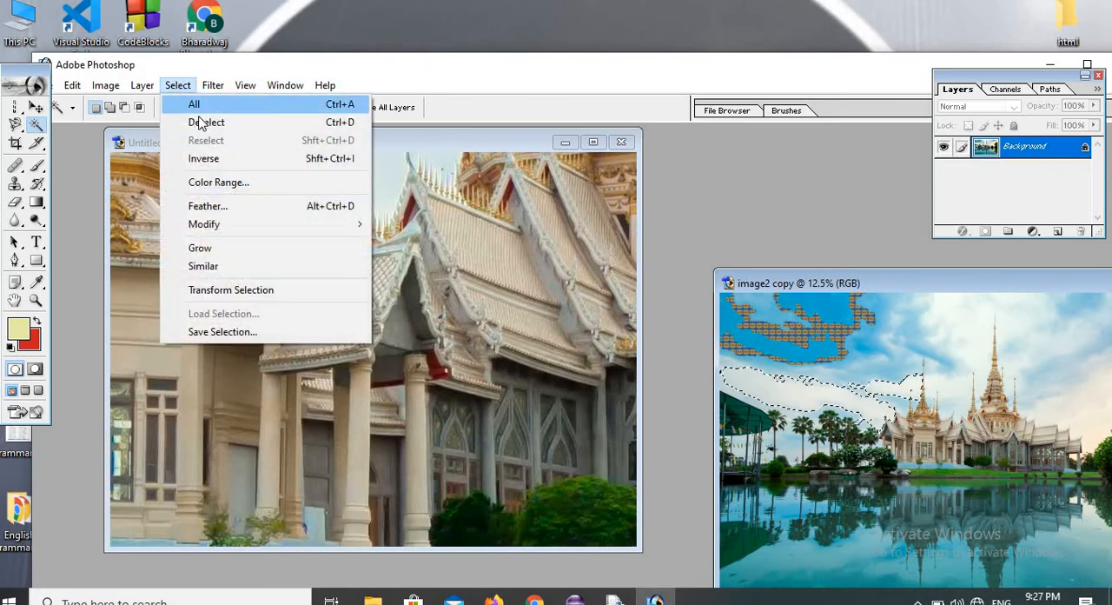
{"action": "left_click", "coordinate": [201, 121]}
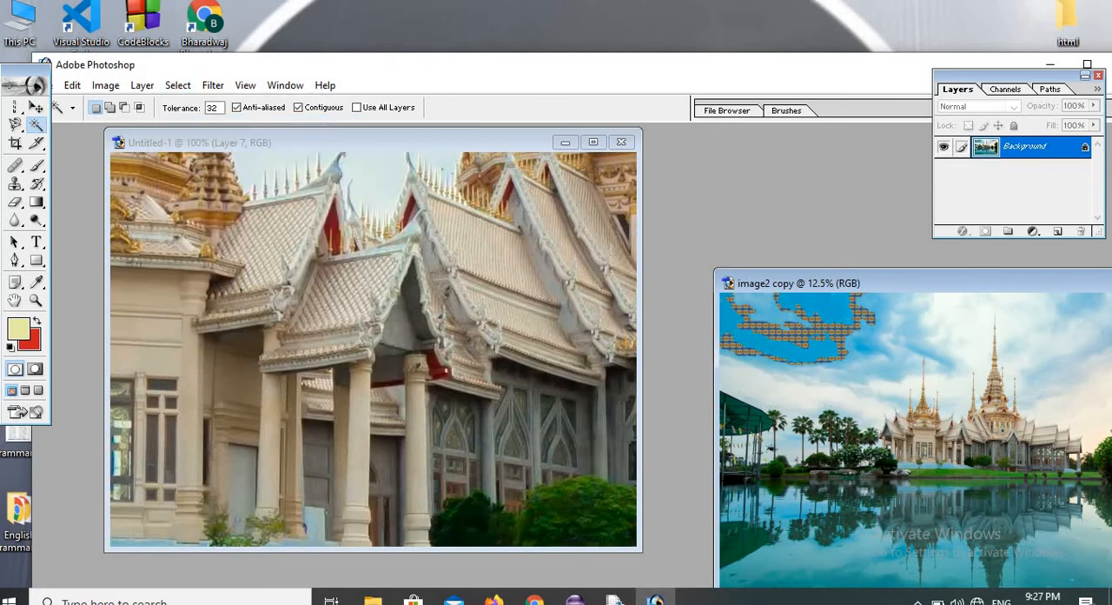
Try cropping image2 copy to the temple and its reflection with the Crop tool, and undo the crop.
{"action": "left_click", "coordinate": [15, 144]}
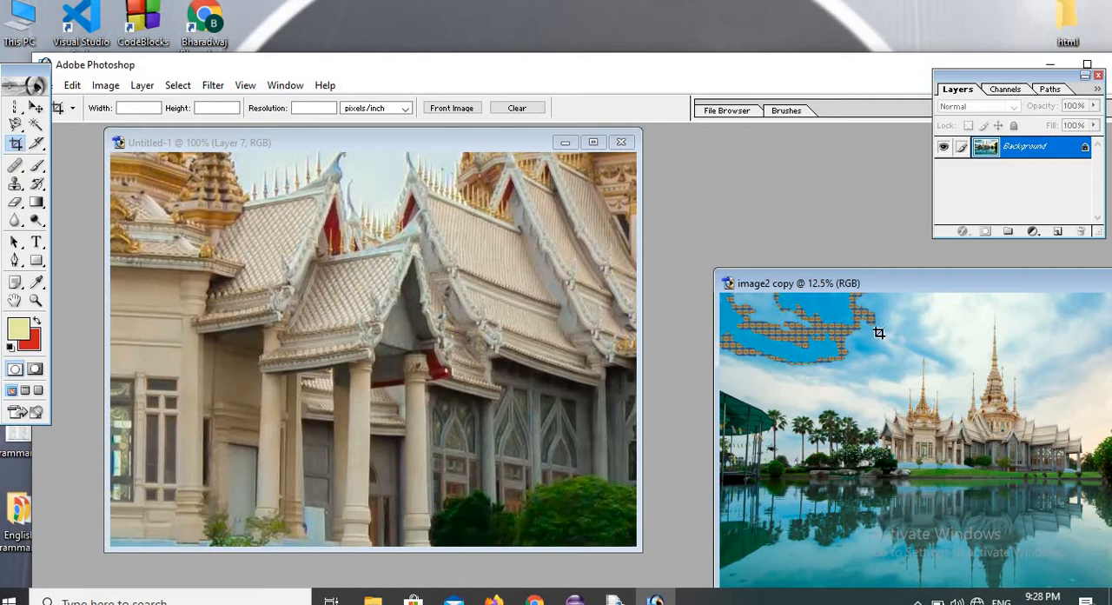
{"action": "left_click_drag", "start_coordinate": [876, 288], "coordinate": [671, 164]}
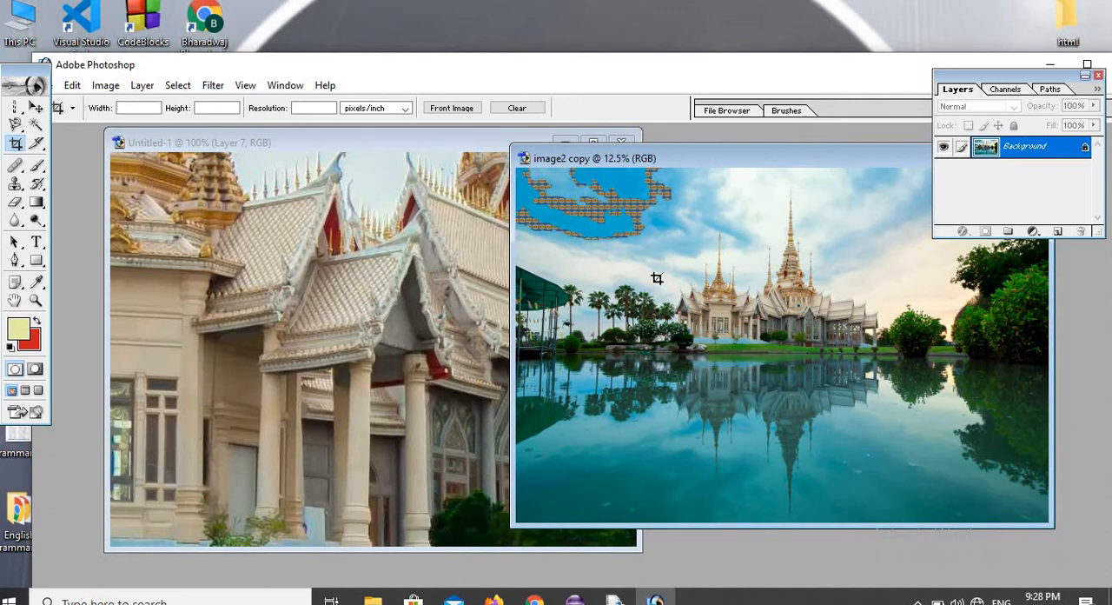
{"action": "left_click_drag", "start_coordinate": [646, 214], "coordinate": [967, 489]}
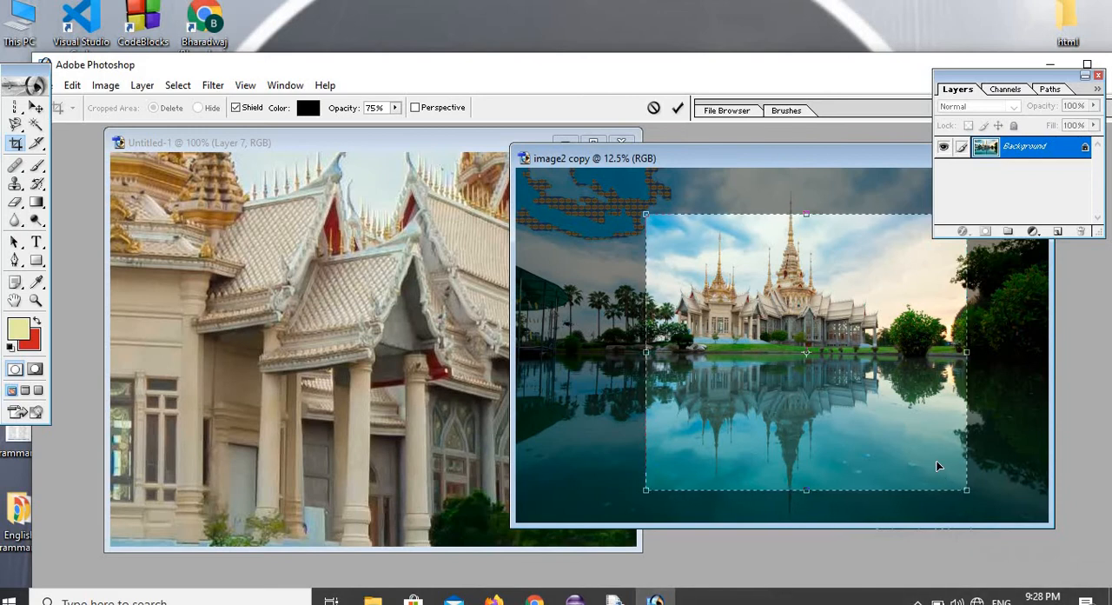
{"action": "right_click", "coordinate": [937, 466]}
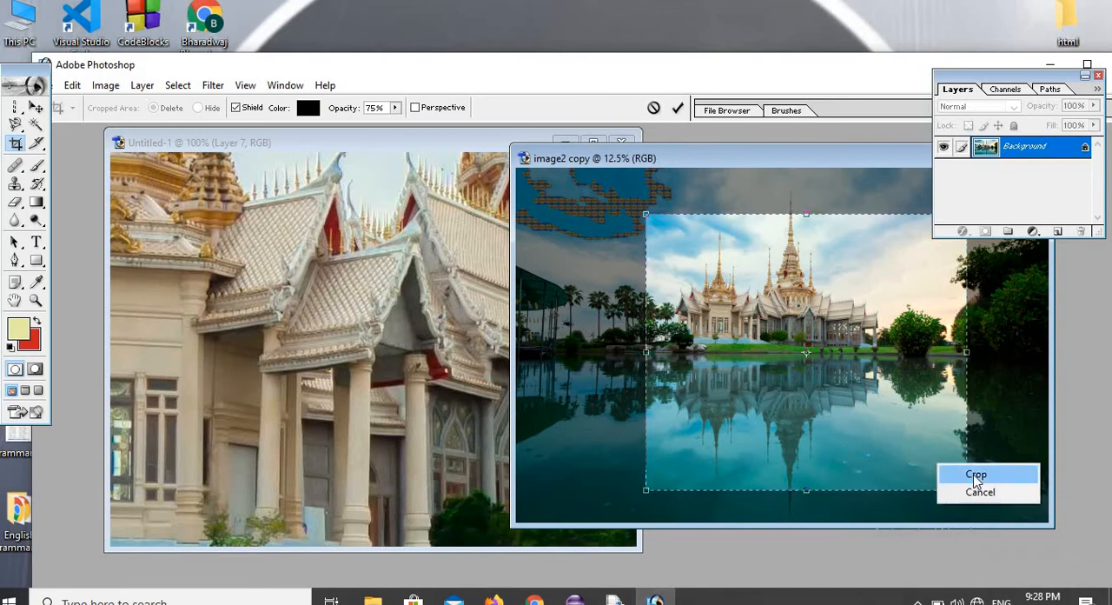
{"action": "left_click", "coordinate": [976, 476]}
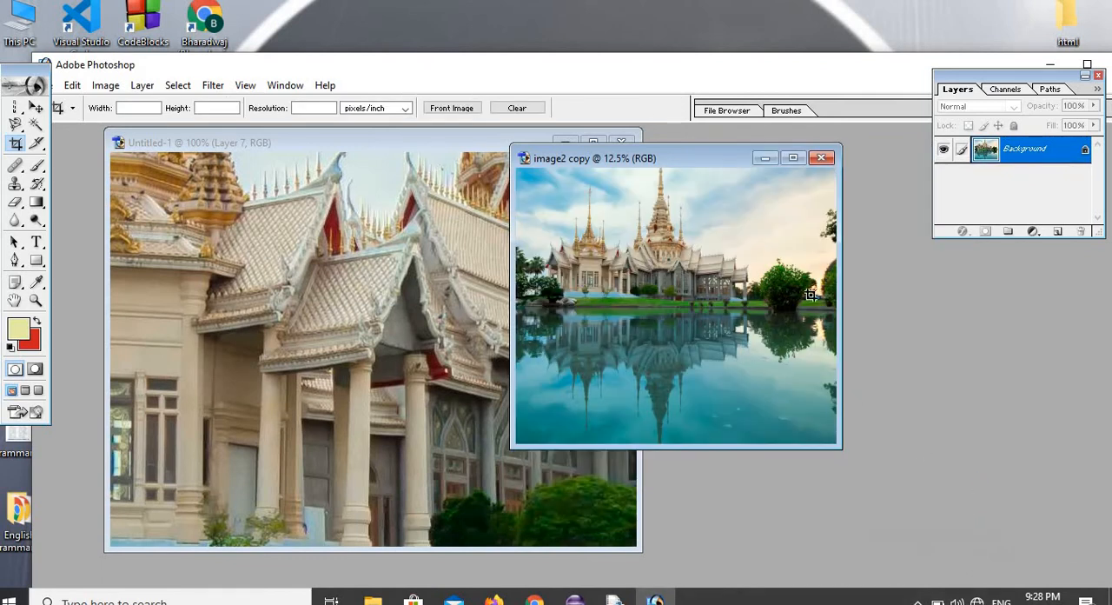
{"action": "double_click", "coordinate": [706, 158]}
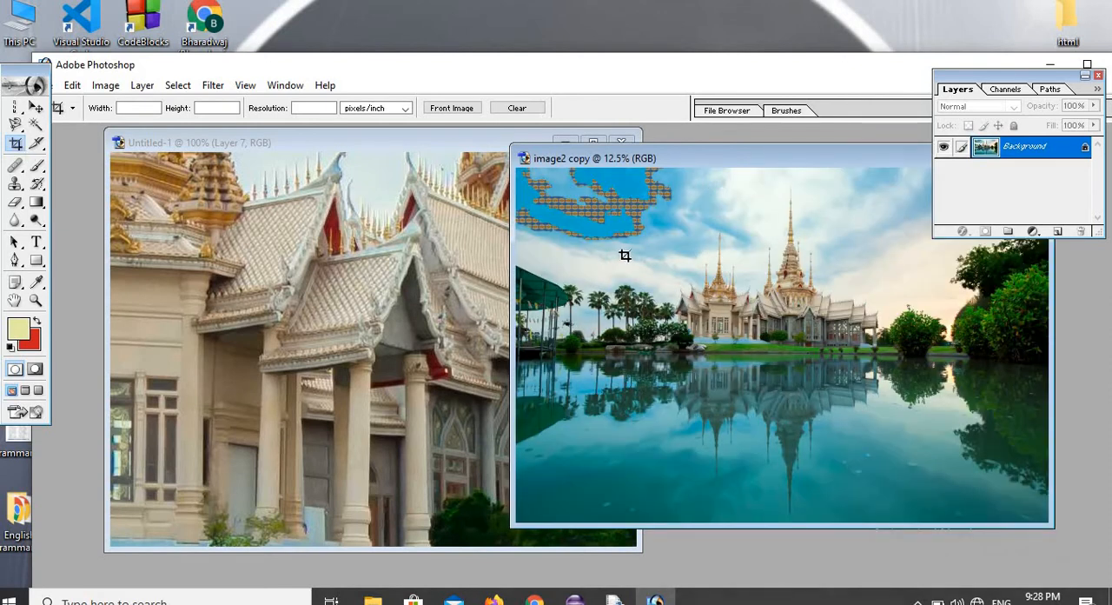
Repeat the crop of image2 copy with a slightly smaller frame around the temple and its reflection, and undo it.
{"action": "mouse_move", "coordinate": [665, 212]}
{"action": "left_mouse_down"}
{"action": "mouse_move", "coordinate": [756, 332]}
{"action": "mouse_move", "coordinate": [967, 464]}
{"action": "left_mouse_up"}
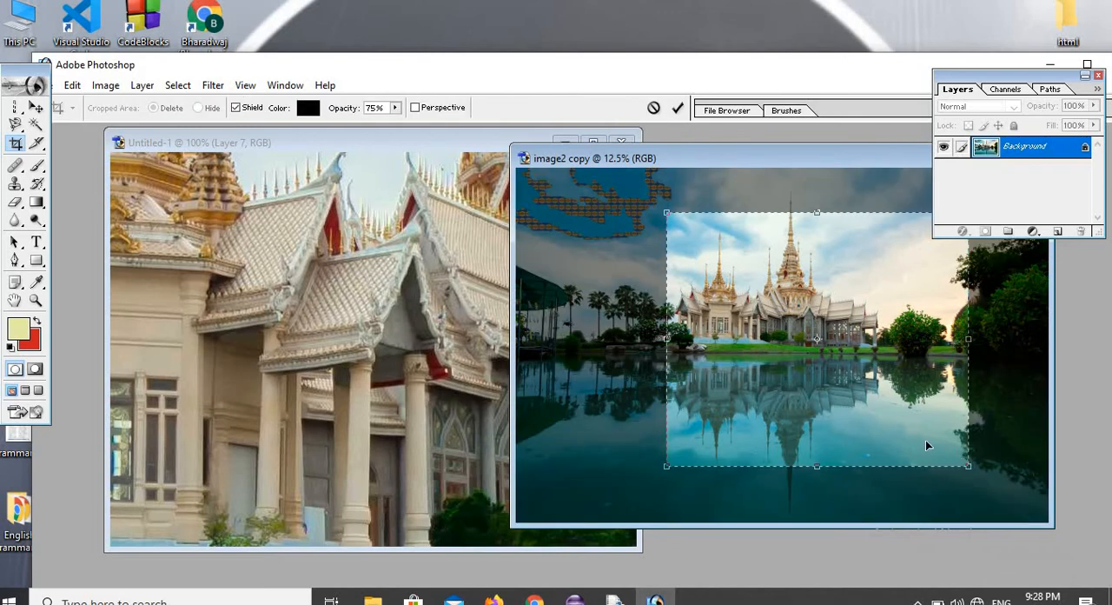
{"action": "right_click", "coordinate": [926, 438]}
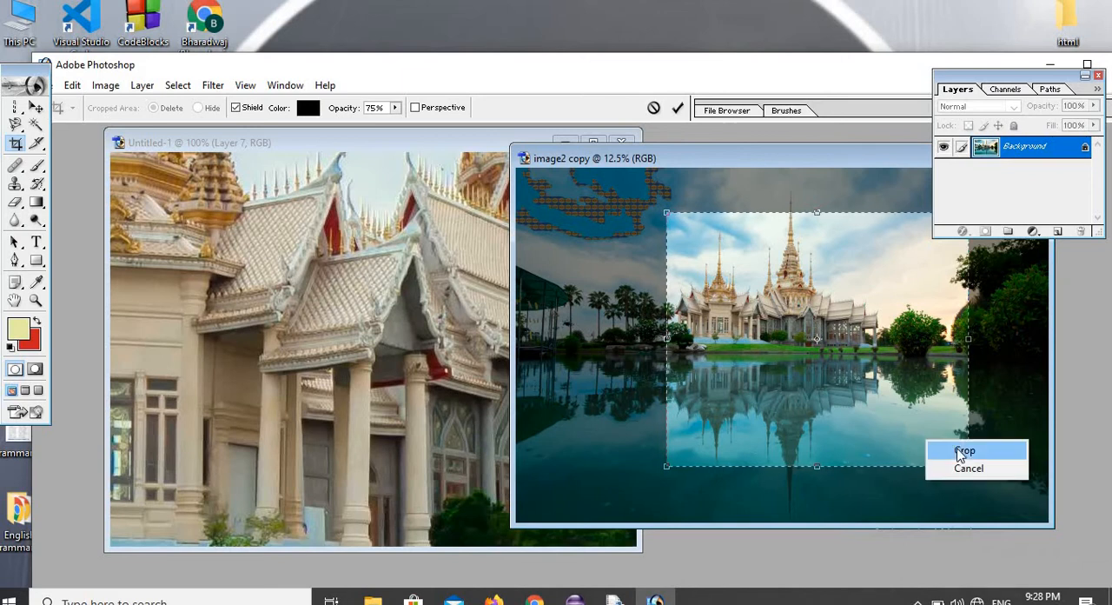
{"action": "left_click", "coordinate": [958, 449]}
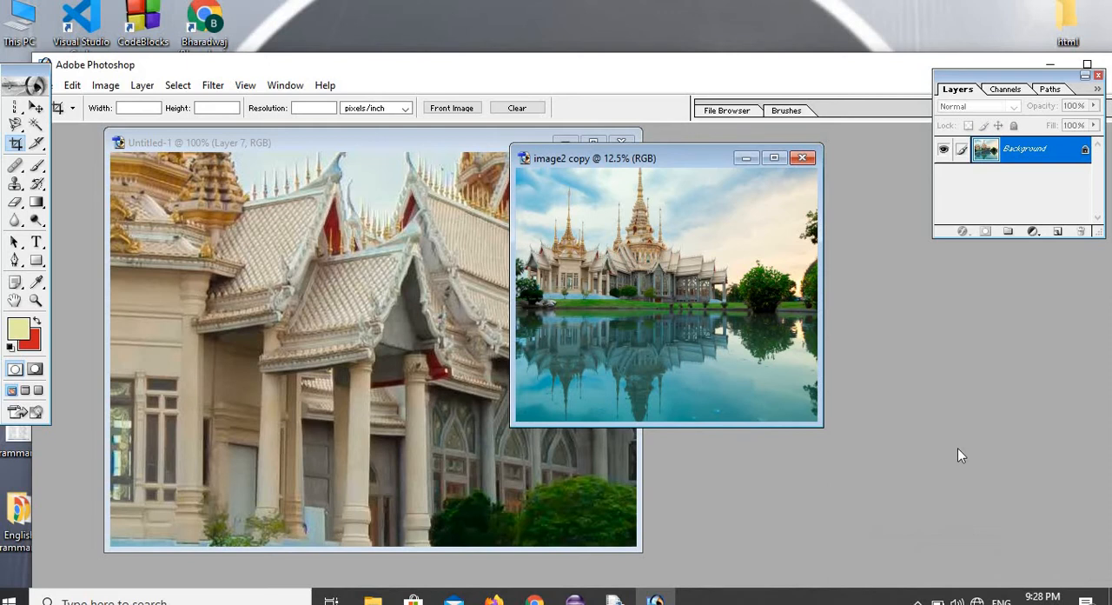
{"action": "key", "text": "ctrl+z"}
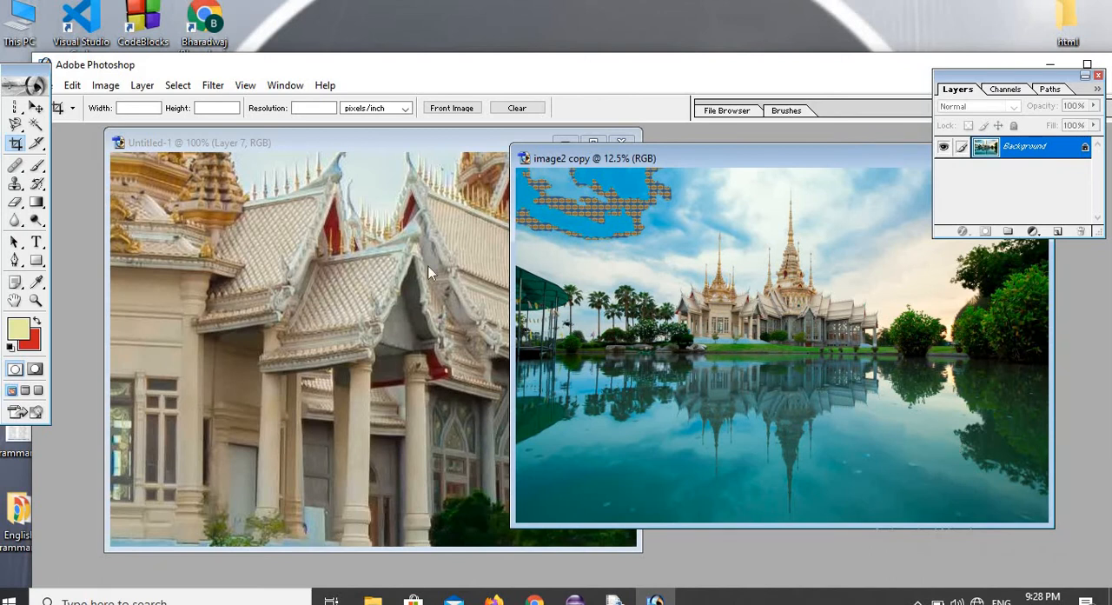
Draw a slice across the palm trees and temple in image2 copy, and copy the picture into Untitled-1 with the Move tool.
{"action": "left_click", "coordinate": [37, 145]}
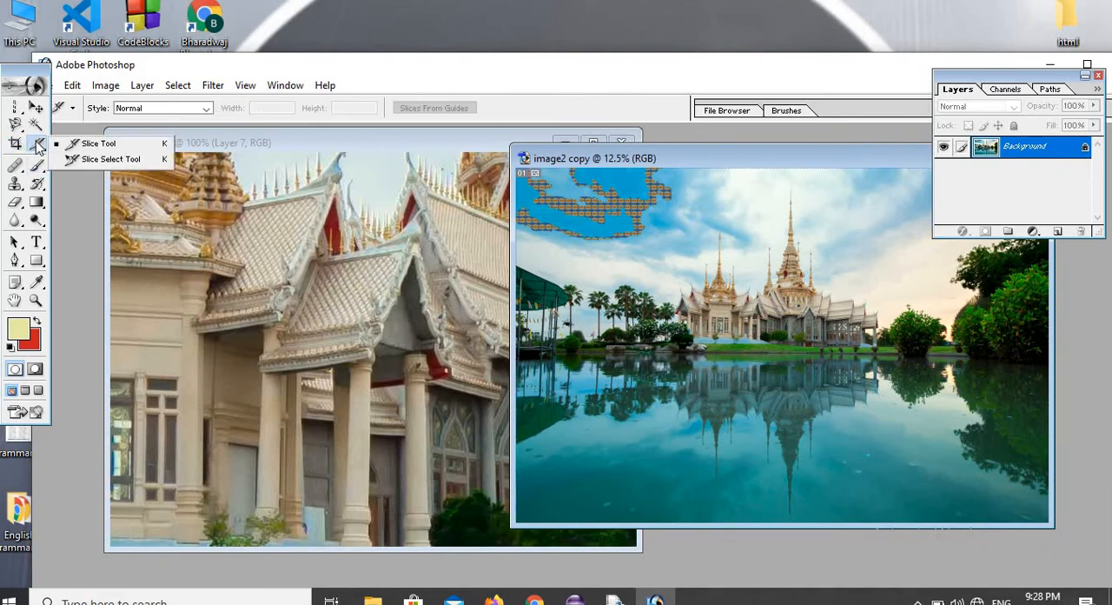
{"action": "left_click", "coordinate": [95, 144]}
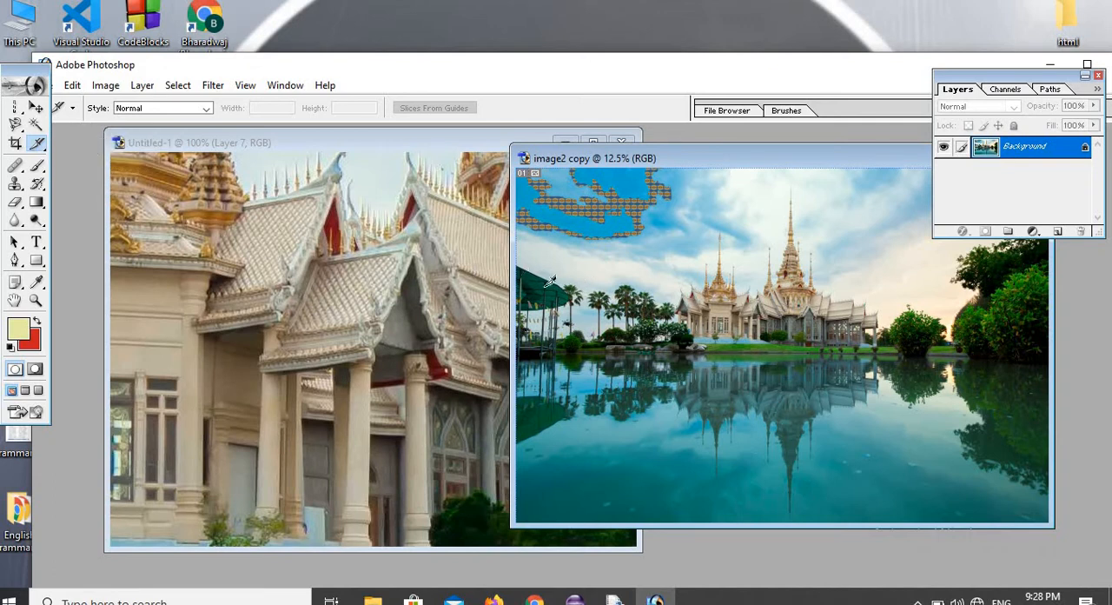
{"action": "left_click_drag", "start_coordinate": [549, 280], "coordinate": [825, 382]}
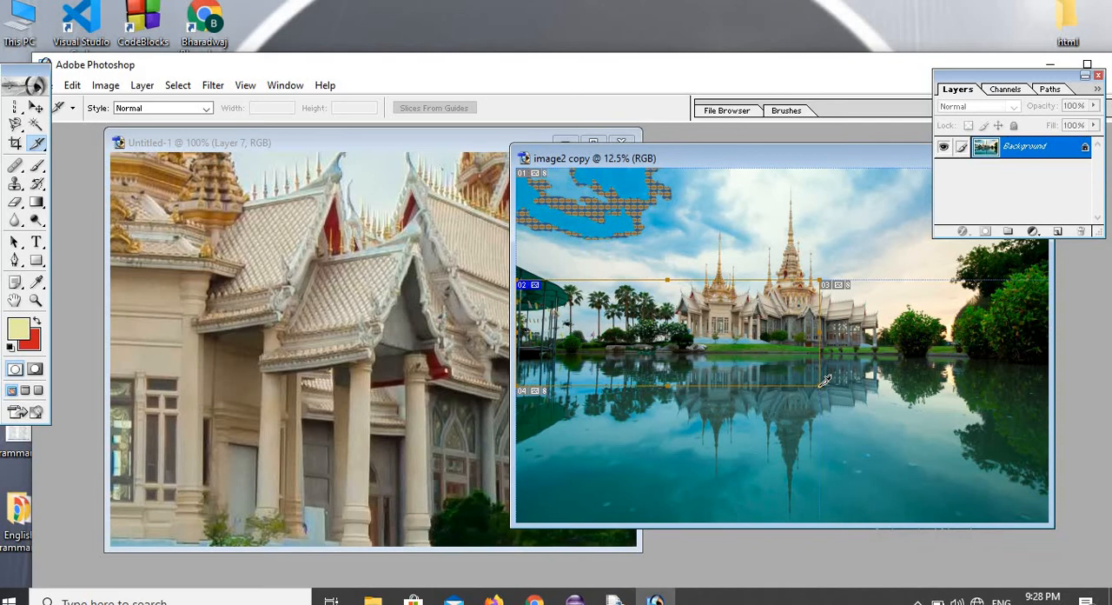
{"action": "left_click", "coordinate": [40, 110]}
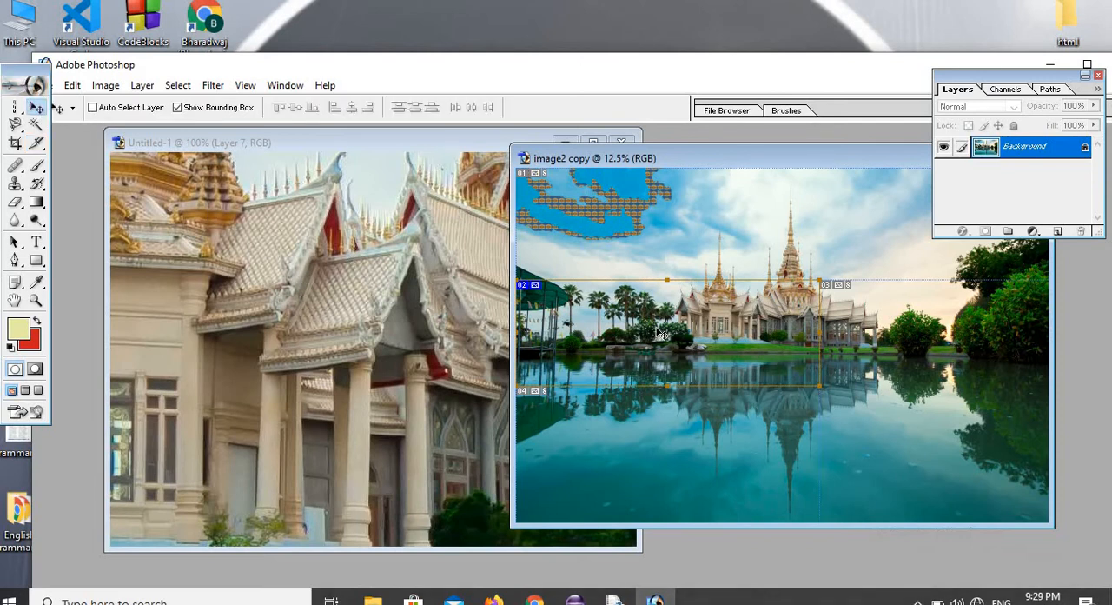
{"action": "left_click_drag", "start_coordinate": [662, 335], "coordinate": [301, 297]}
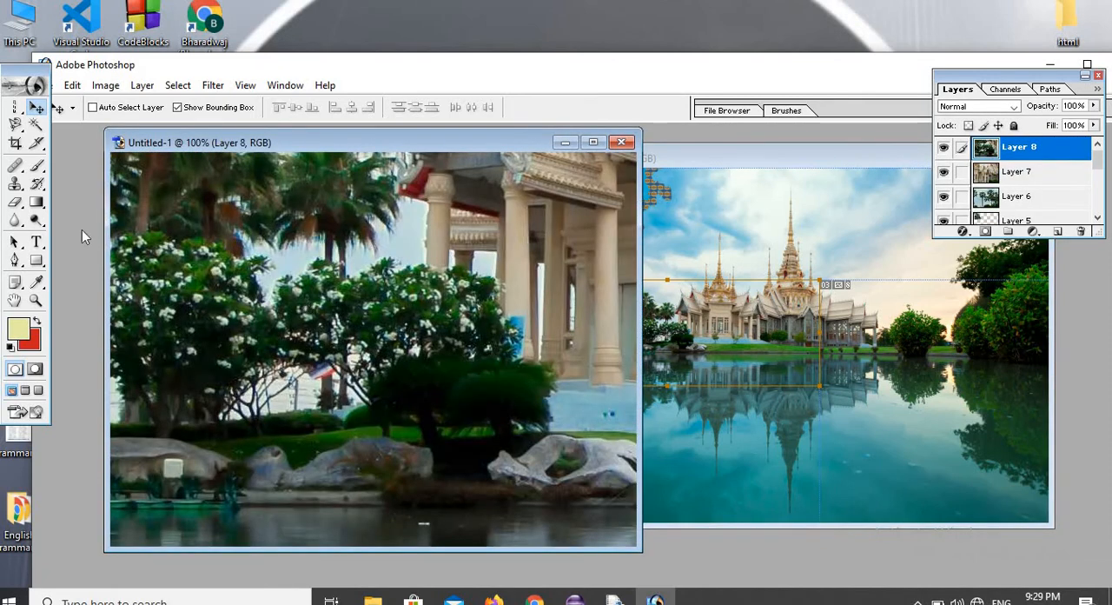
Delete the user slice across the palm trees and temple in image2 copy with the Slice Select tool.
{"action": "left_click", "coordinate": [43, 149]}
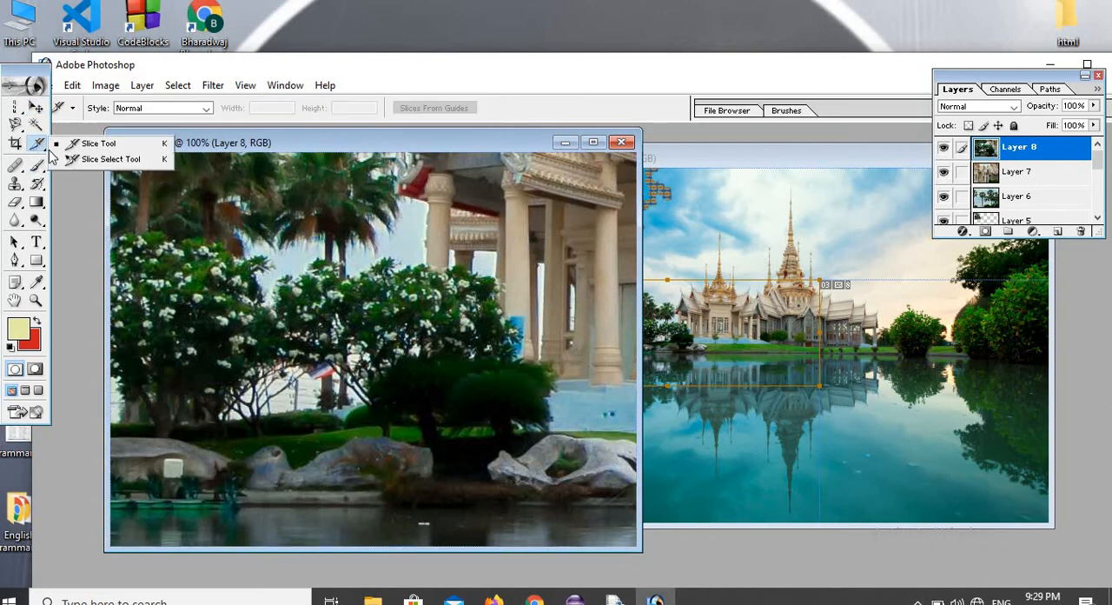
{"action": "left_click", "coordinate": [129, 162]}
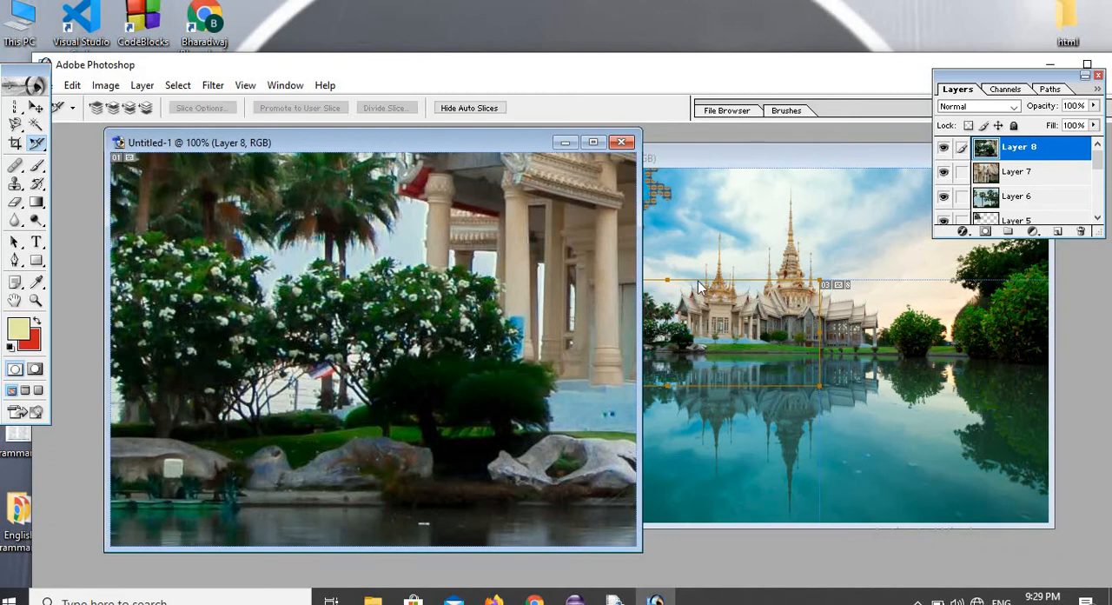
{"action": "left_click", "coordinate": [687, 160]}
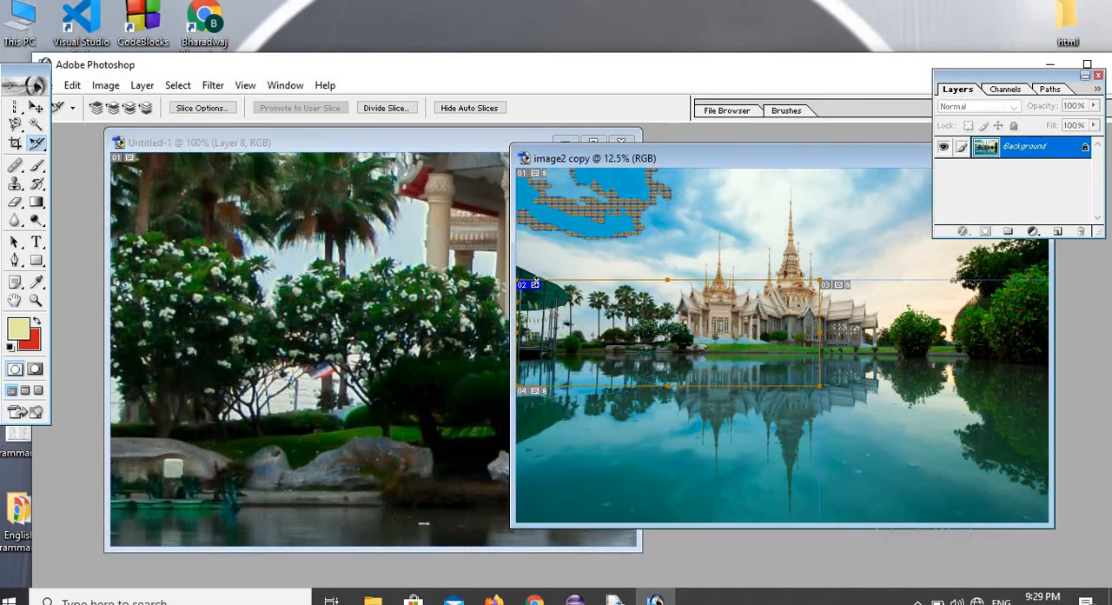
{"action": "right_click", "coordinate": [536, 285]}
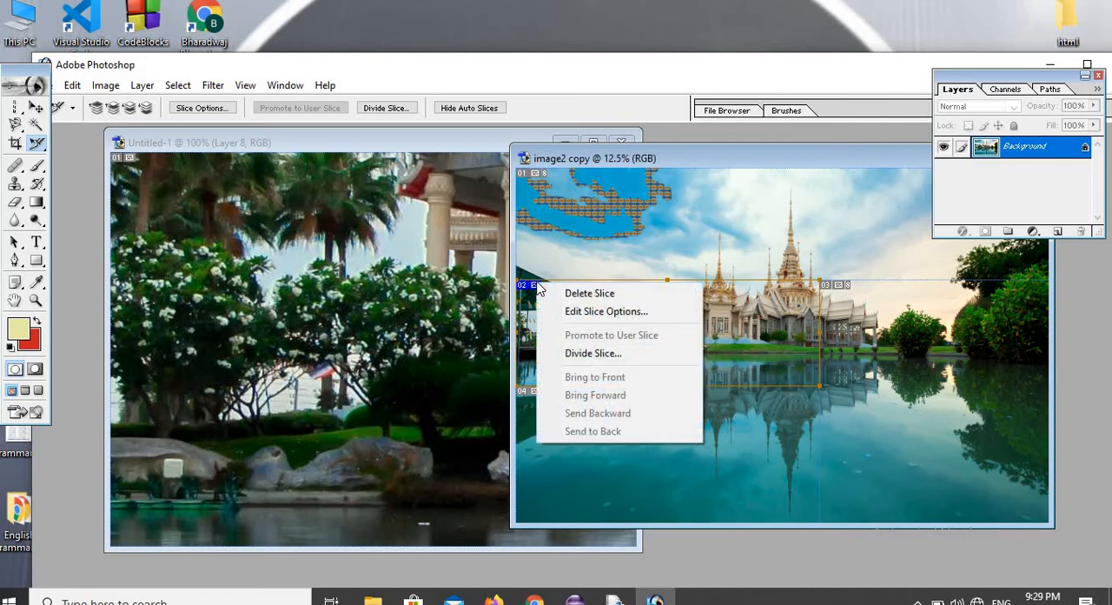
{"action": "left_click", "coordinate": [590, 294]}
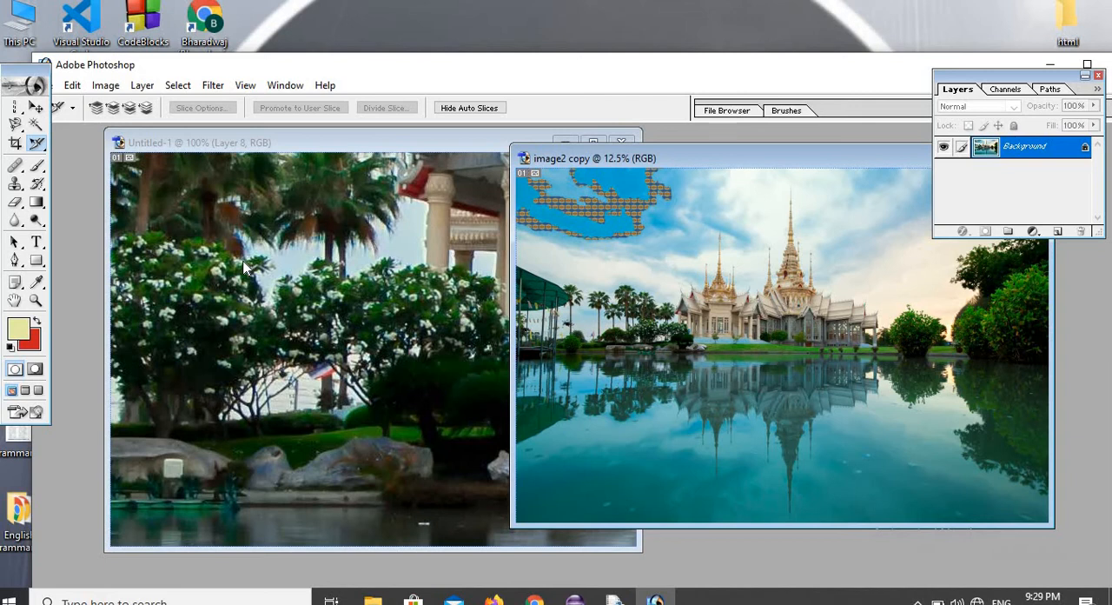
Paint grass strokes over the shrubs and rocks in Untitled-1 using the Brush tool with the 134 px grass brush.
{"action": "left_click", "coordinate": [40, 168]}
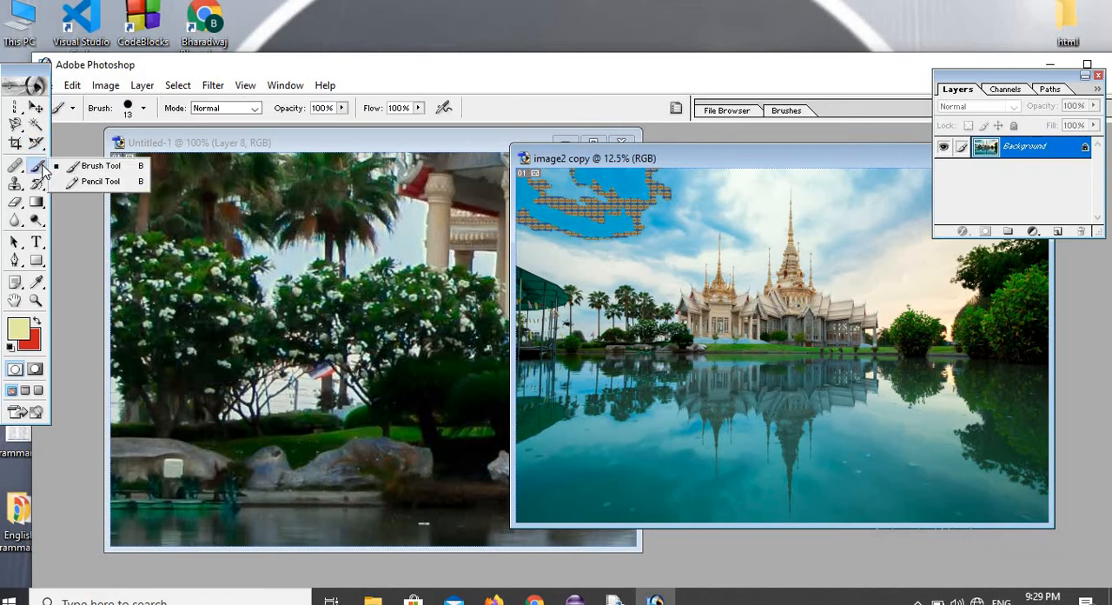
{"action": "left_click", "coordinate": [85, 167]}
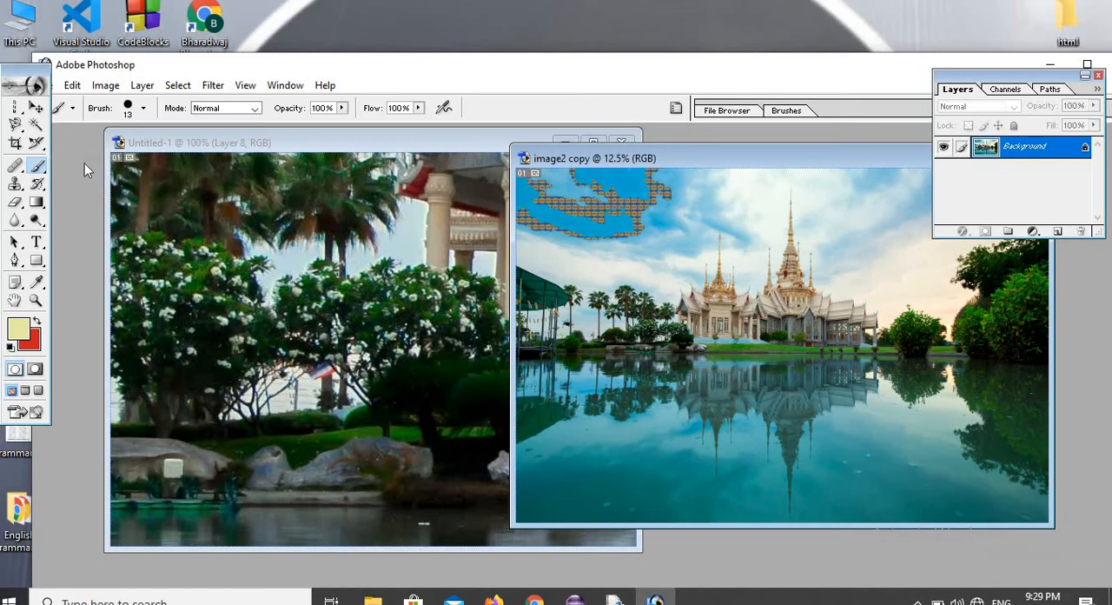
{"action": "left_click", "coordinate": [146, 108]}
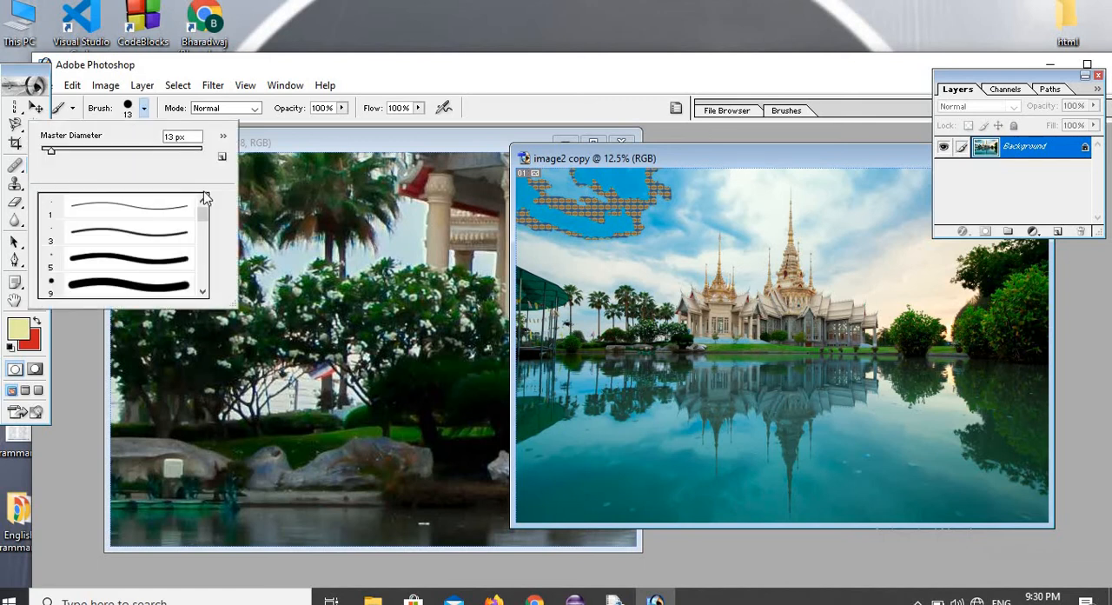
{"action": "mouse_move", "coordinate": [205, 218]}
{"action": "left_mouse_down"}
{"action": "mouse_move", "coordinate": [200, 278]}
{"action": "mouse_move", "coordinate": [209, 216]}
{"action": "left_mouse_up"}
{"action": "left_click", "coordinate": [208, 253]}
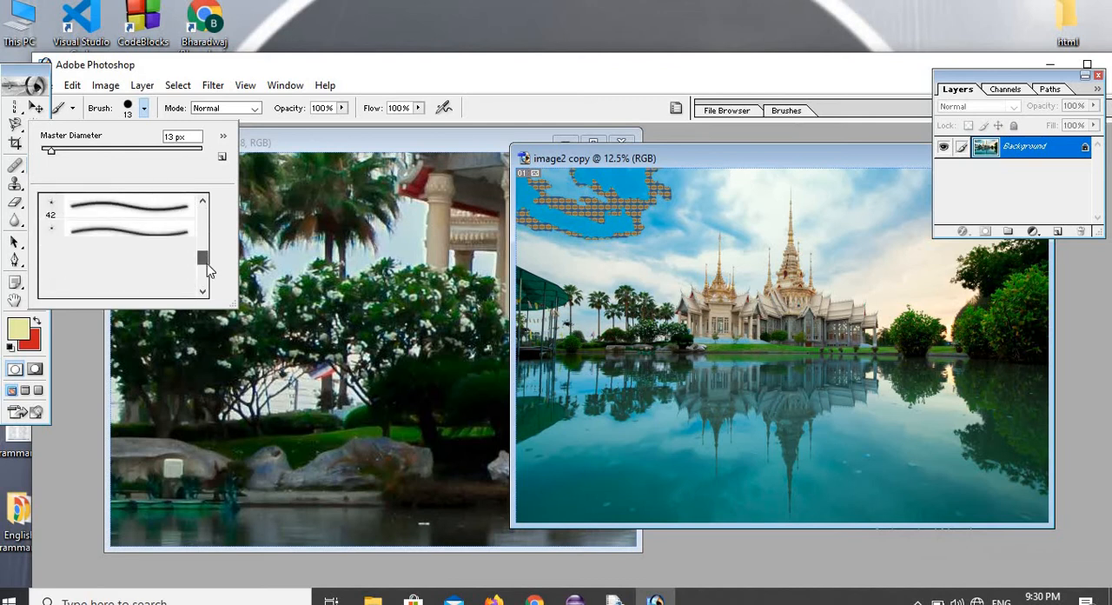
{"action": "left_click", "coordinate": [109, 292]}
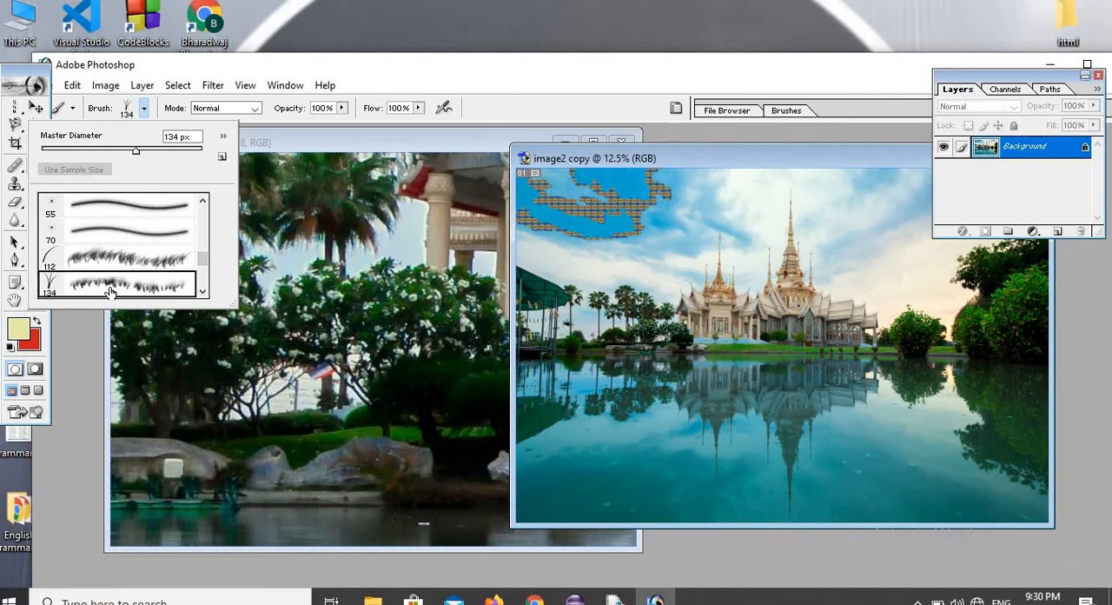
{"action": "left_click", "coordinate": [147, 369]}
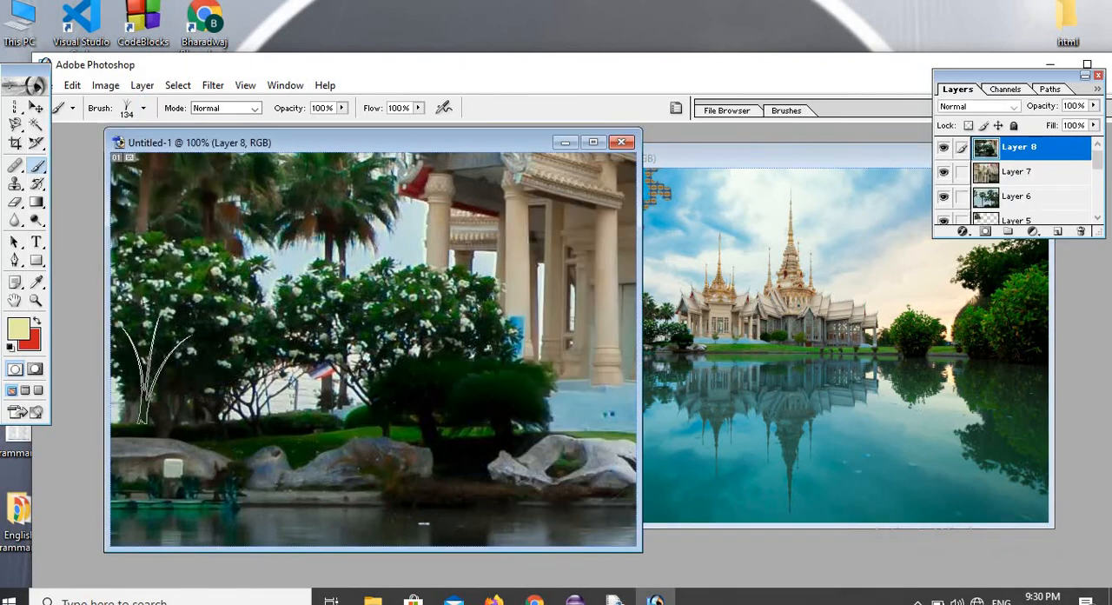
{"action": "mouse_move", "coordinate": [241, 318]}
{"action": "left_mouse_down"}
{"action": "mouse_move", "coordinate": [300, 294]}
{"action": "mouse_move", "coordinate": [347, 306]}
{"action": "mouse_move", "coordinate": [556, 452]}
{"action": "mouse_move", "coordinate": [582, 444]}
{"action": "mouse_move", "coordinate": [477, 313]}
{"action": "mouse_move", "coordinate": [400, 400]}
{"action": "mouse_move", "coordinate": [348, 418]}
{"action": "mouse_move", "coordinate": [195, 317]}
{"action": "mouse_move", "coordinate": [165, 357]}
{"action": "mouse_move", "coordinate": [183, 383]}
{"action": "mouse_move", "coordinate": [157, 322]}
{"action": "mouse_move", "coordinate": [130, 312]}
{"action": "left_mouse_up"}
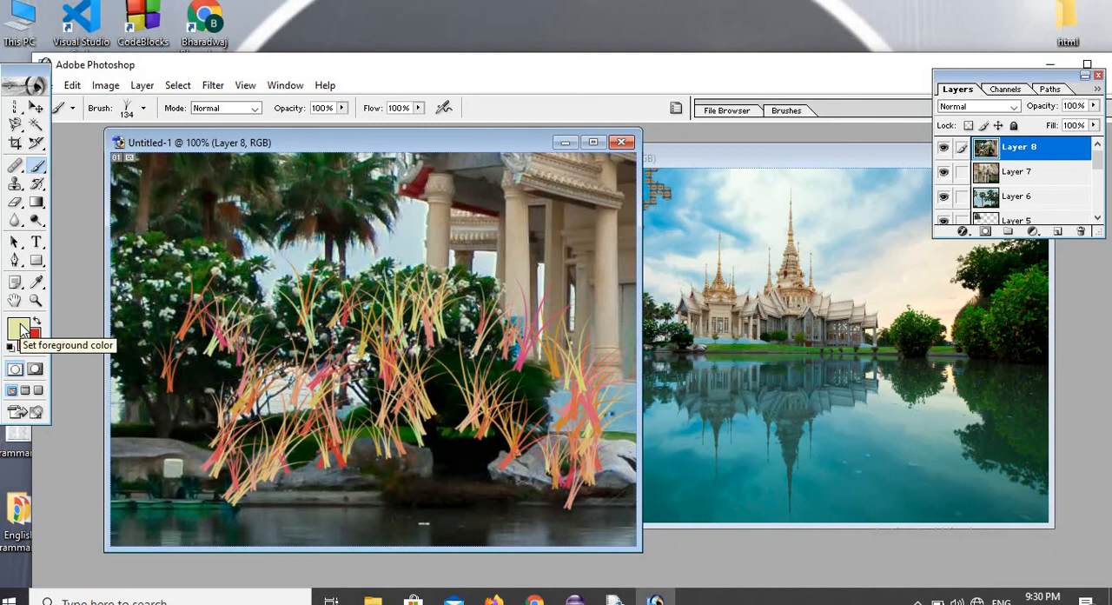
Set the foreground color to the blue 1F2ABC.
{"action": "left_click", "coordinate": [19, 328]}
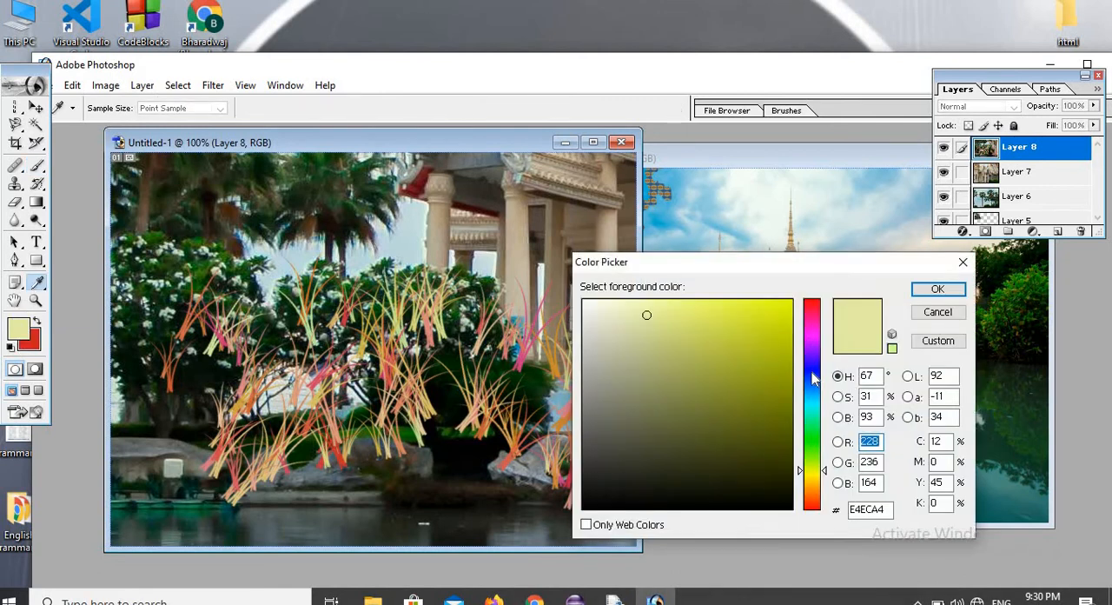
{"action": "left_click", "coordinate": [812, 376]}
{"action": "left_click", "coordinate": [758, 354]}
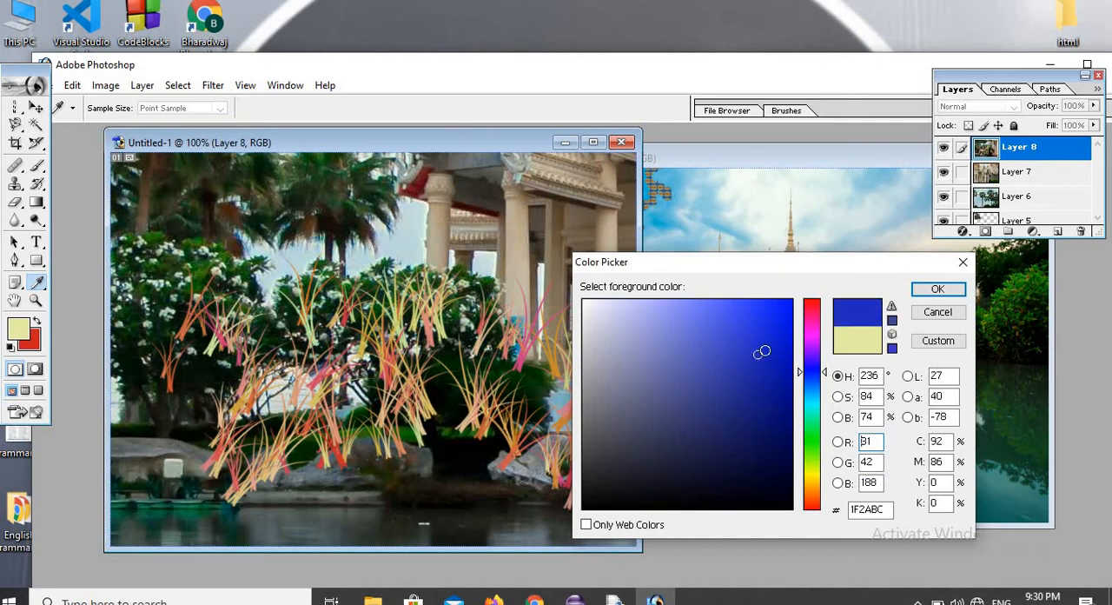
{"action": "left_click", "coordinate": [937, 288]}
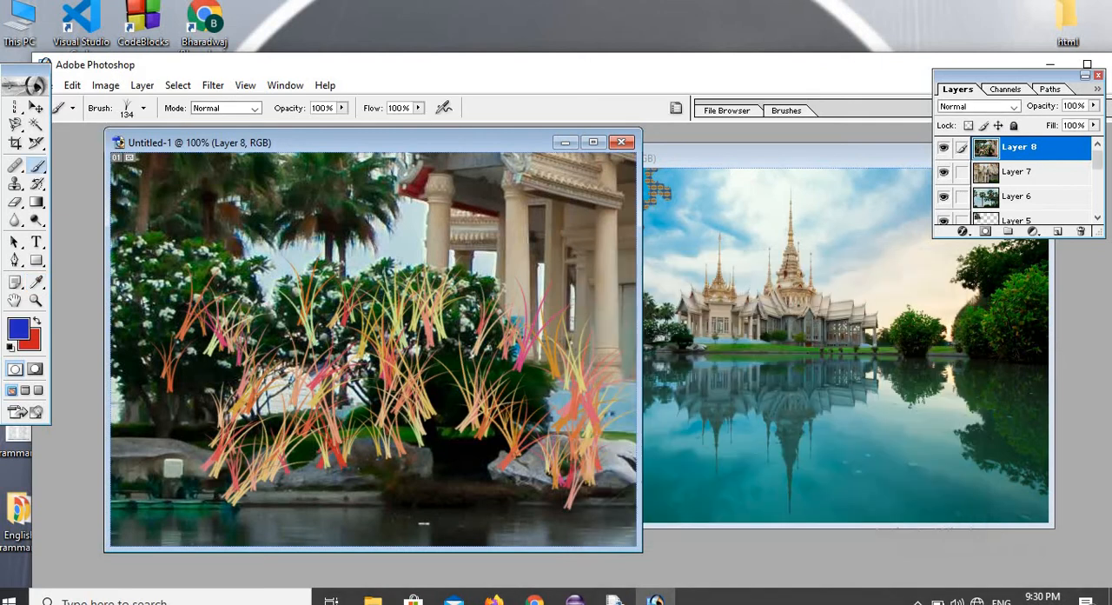
Set the background color to the purple 8D189B and paint blue and purple grass around the picture in Untitled-1.
{"action": "left_click", "coordinate": [30, 344]}
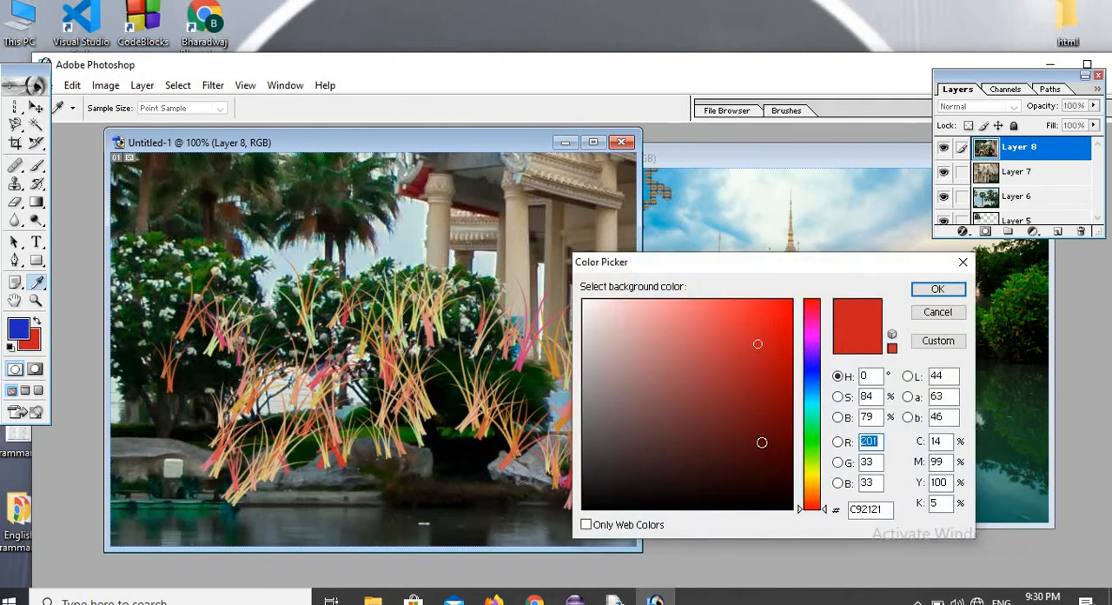
{"action": "left_click", "coordinate": [810, 338]}
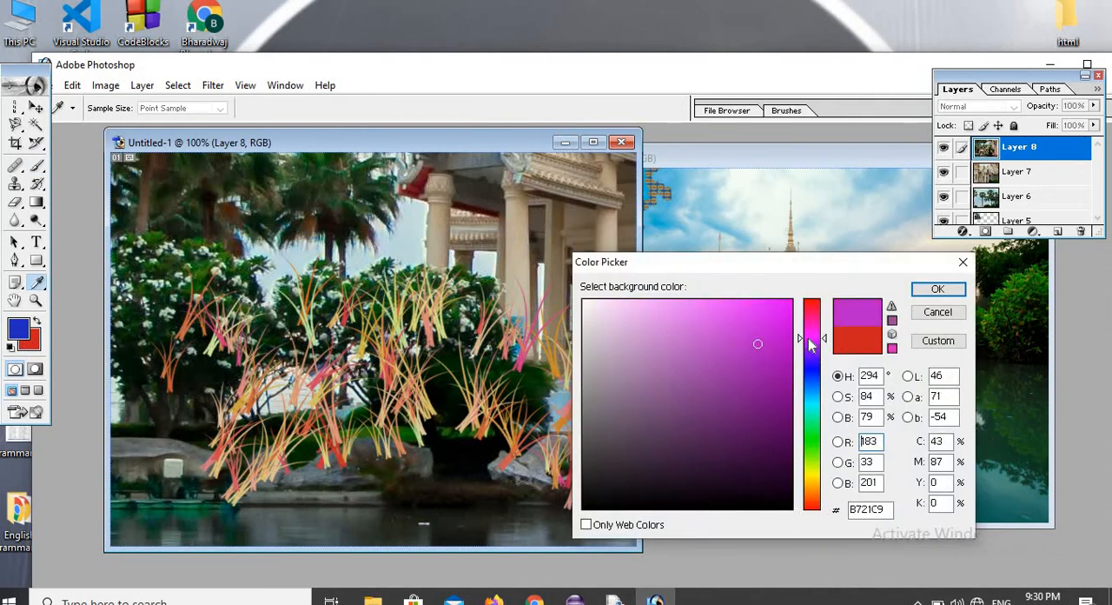
{"action": "left_click", "coordinate": [760, 382]}
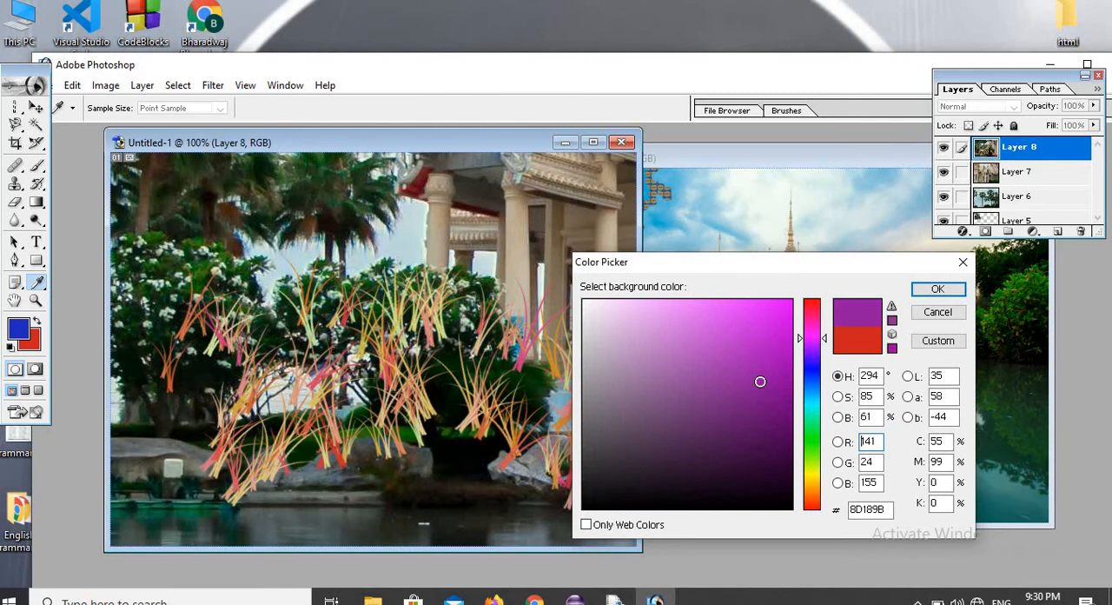
{"action": "left_click", "coordinate": [933, 292]}
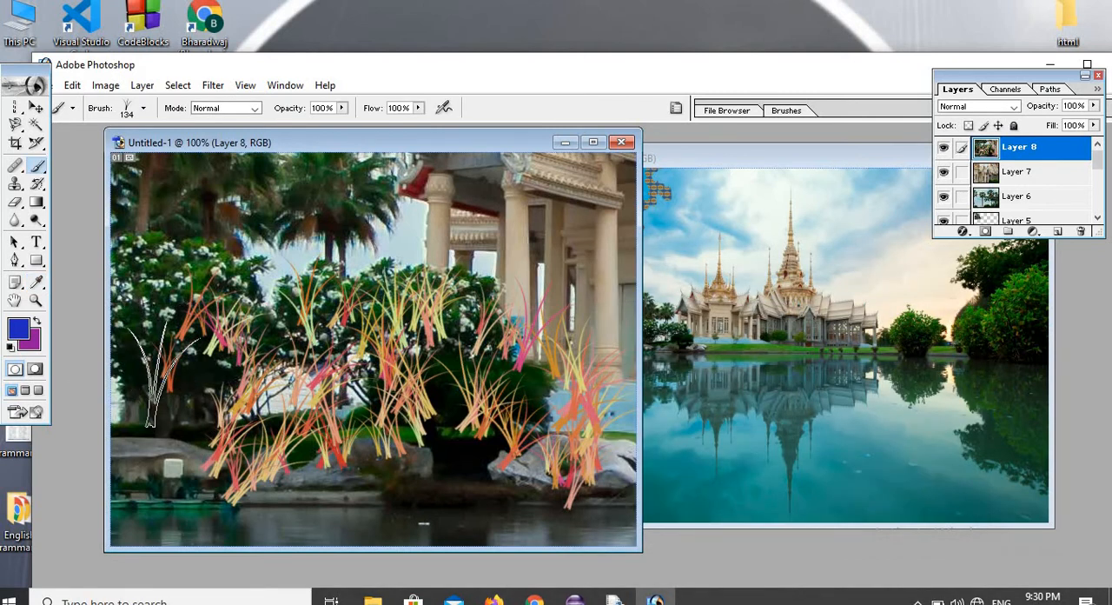
{"action": "mouse_move", "coordinate": [170, 378]}
{"action": "left_mouse_down"}
{"action": "mouse_move", "coordinate": [270, 465]}
{"action": "mouse_move", "coordinate": [291, 387]}
{"action": "mouse_move", "coordinate": [406, 465]}
{"action": "mouse_move", "coordinate": [482, 490]}
{"action": "mouse_move", "coordinate": [528, 453]}
{"action": "mouse_move", "coordinate": [600, 500]}
{"action": "left_mouse_up"}
{"action": "mouse_move", "coordinate": [443, 504]}
{"action": "left_mouse_down"}
{"action": "mouse_move", "coordinate": [312, 508]}
{"action": "mouse_move", "coordinate": [213, 495]}
{"action": "mouse_move", "coordinate": [193, 486]}
{"action": "mouse_move", "coordinate": [199, 421]}
{"action": "mouse_move", "coordinate": [265, 235]}
{"action": "mouse_move", "coordinate": [322, 195]}
{"action": "mouse_move", "coordinate": [478, 309]}
{"action": "mouse_move", "coordinate": [478, 348]}
{"action": "mouse_move", "coordinate": [378, 247]}
{"action": "mouse_move", "coordinate": [182, 212]}
{"action": "mouse_move", "coordinate": [144, 290]}
{"action": "left_mouse_up"}
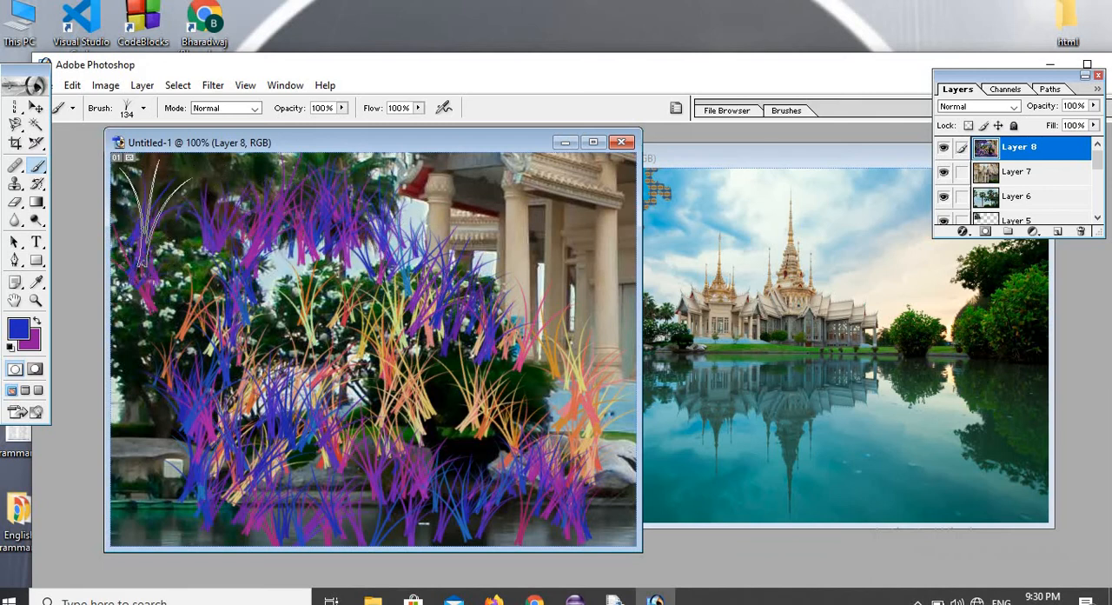
Paint over the temple columns with the grass brush reduced to 27 px, and add more grass at 101 px.
{"action": "left_click", "coordinate": [144, 109]}
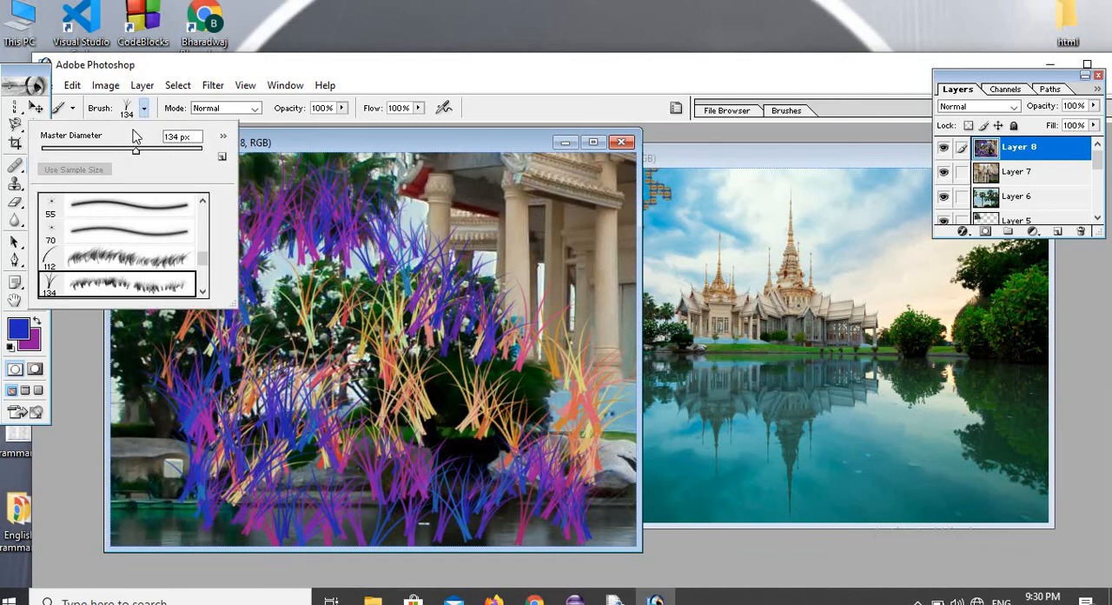
{"action": "left_click_drag", "start_coordinate": [139, 154], "coordinate": [63, 156]}
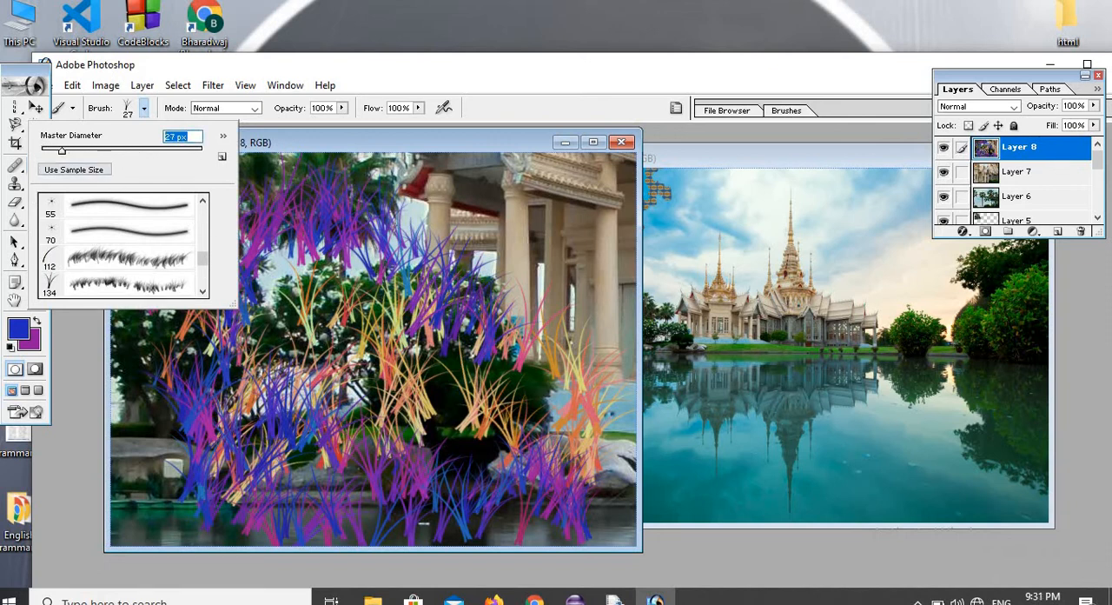
{"action": "mouse_move", "coordinate": [466, 223]}
{"action": "left_mouse_down"}
{"action": "mouse_move", "coordinate": [557, 297]}
{"action": "mouse_move", "coordinate": [621, 311]}
{"action": "mouse_move", "coordinate": [543, 185]}
{"action": "left_mouse_up"}
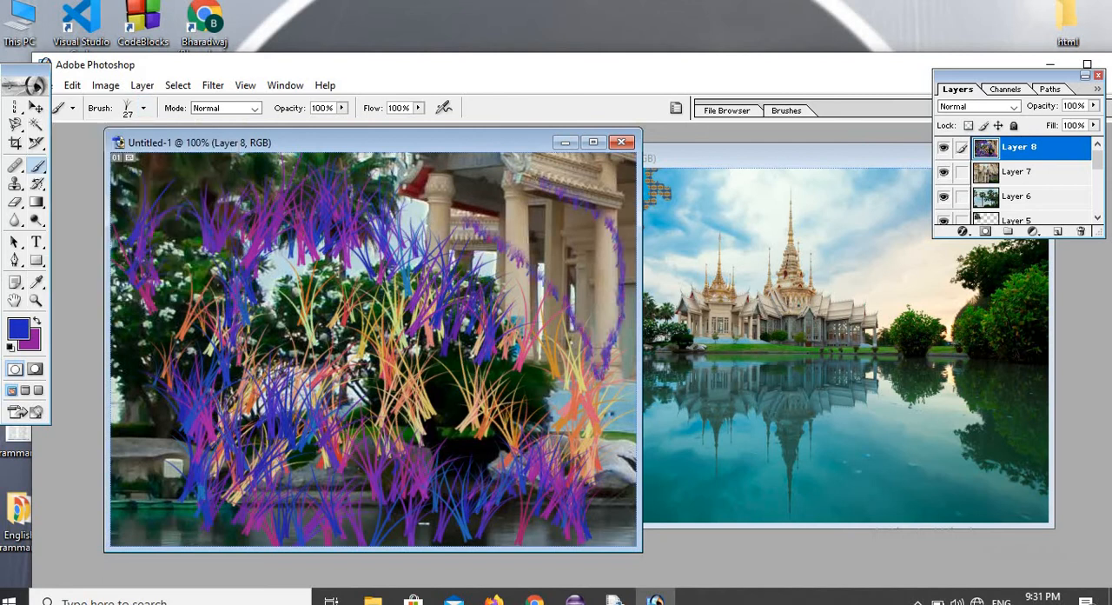
{"action": "left_click", "coordinate": [144, 109]}
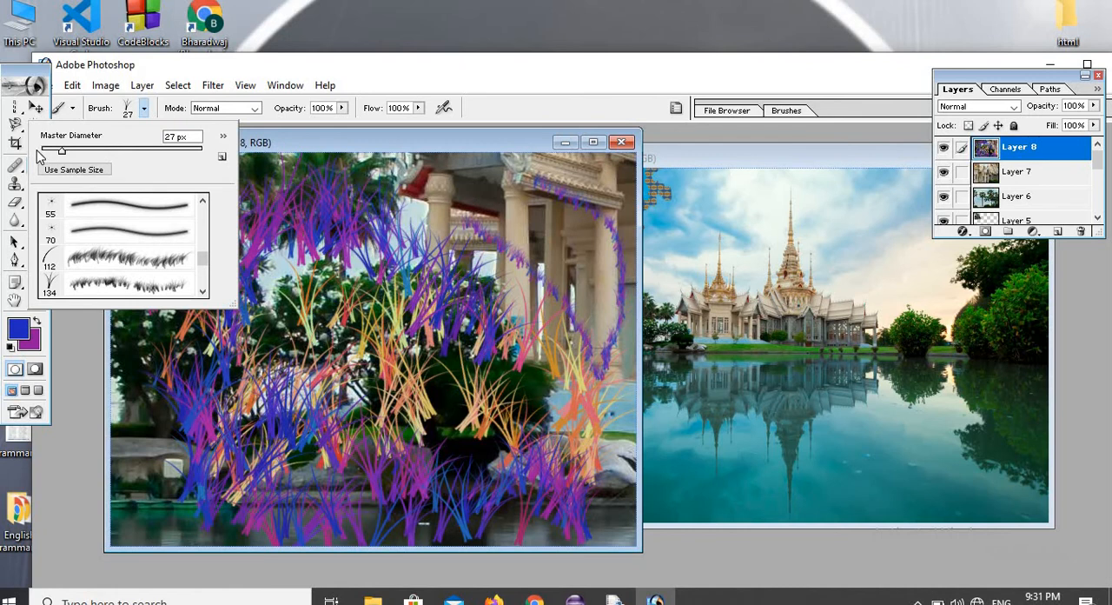
{"action": "left_click_drag", "start_coordinate": [62, 151], "coordinate": [123, 174]}
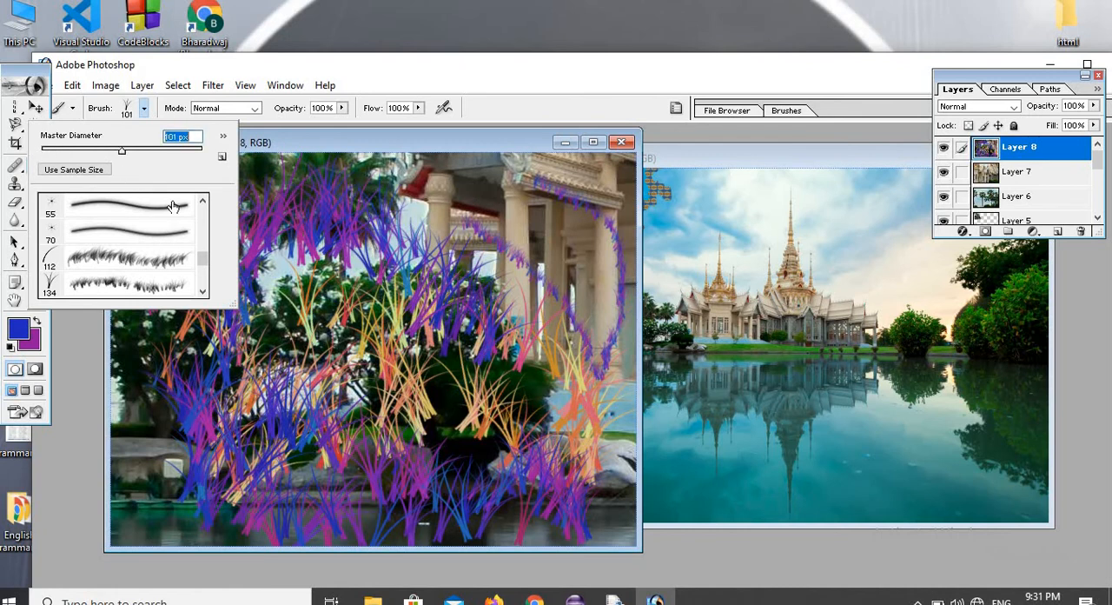
{"action": "left_click", "coordinate": [279, 241]}
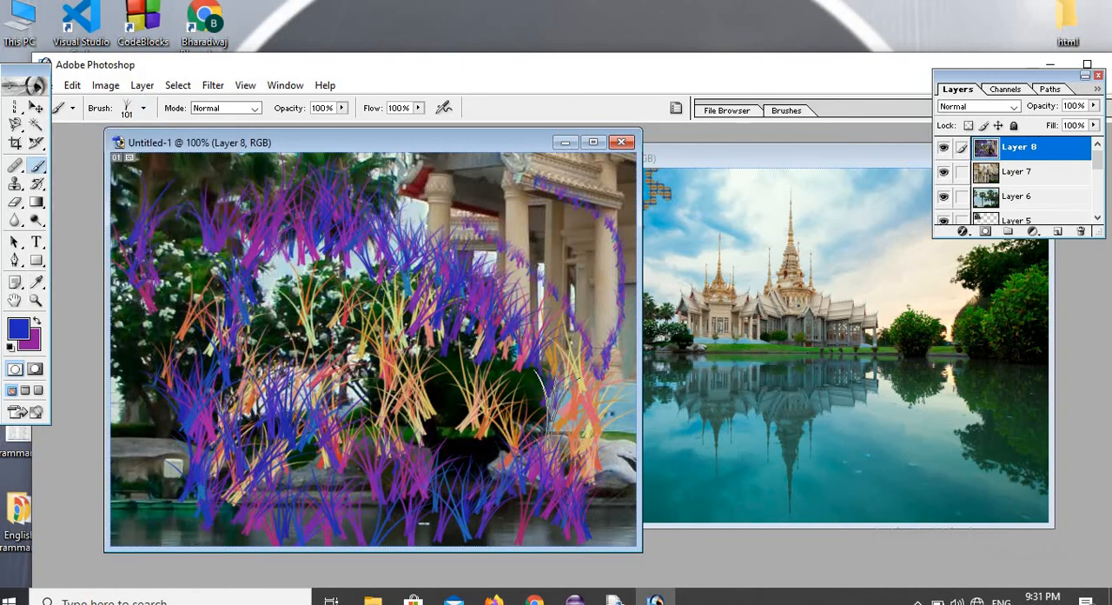
Choose the 112 px single-blade grass brush and paint a few blades at the left edge of the Untitled-1 picture.
{"action": "left_click", "coordinate": [144, 108]}
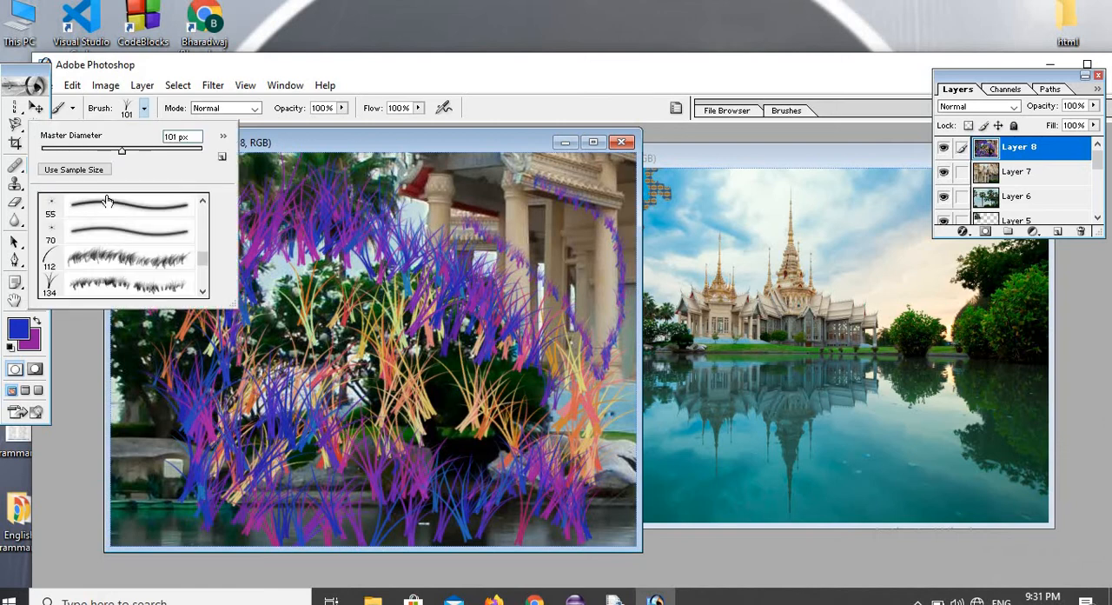
{"action": "left_click", "coordinate": [87, 258]}
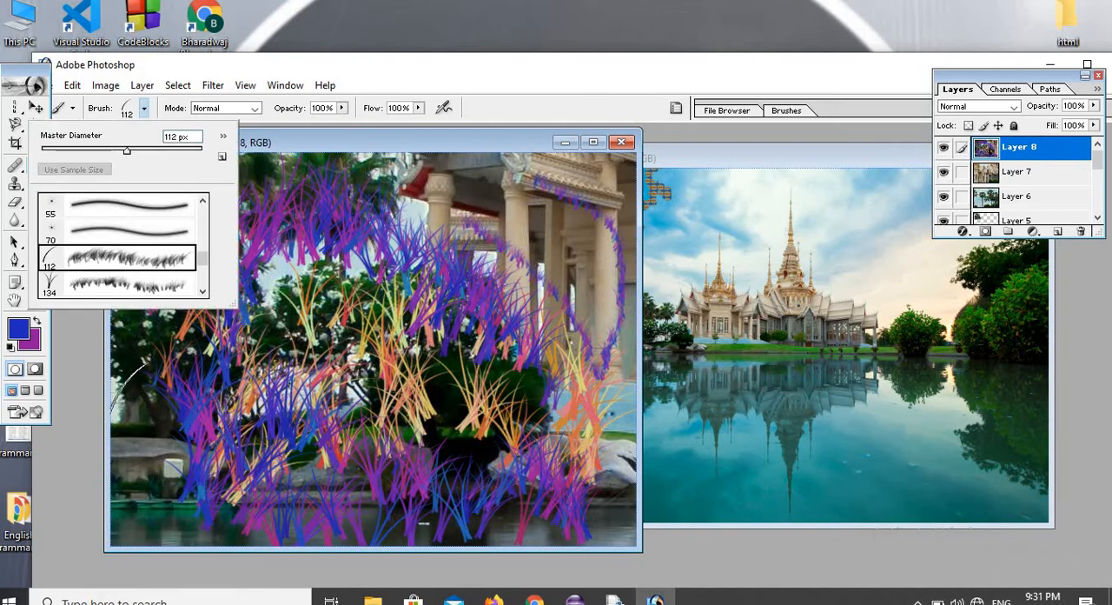
{"action": "left_click", "coordinate": [130, 400]}
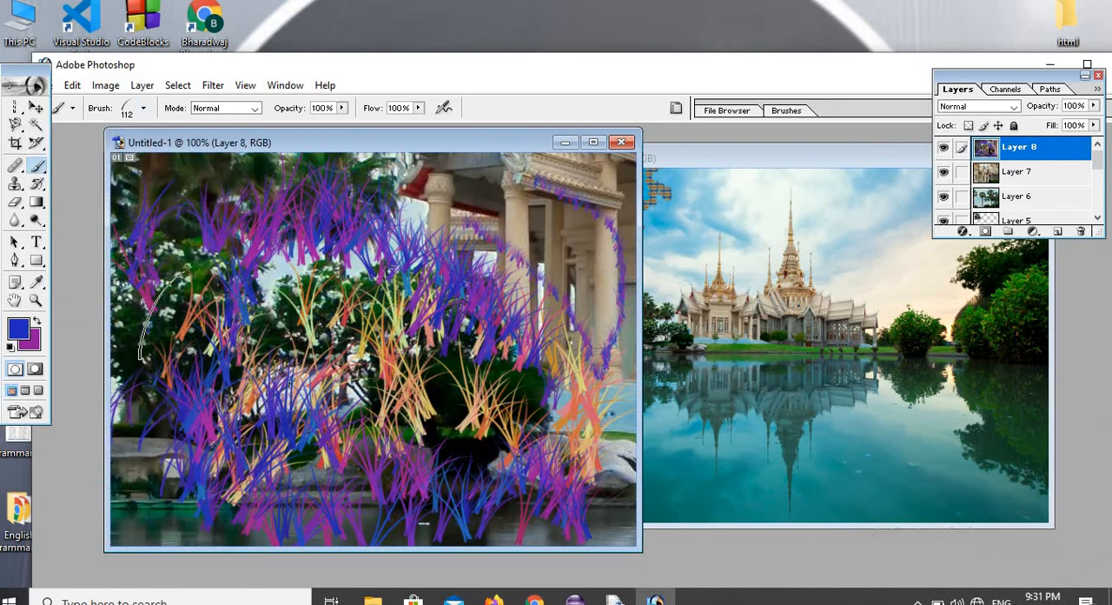
Paint several blue dots and a looping stroke over the temple columns with the 19 px hard round brush.
{"action": "left_click", "coordinate": [145, 108]}
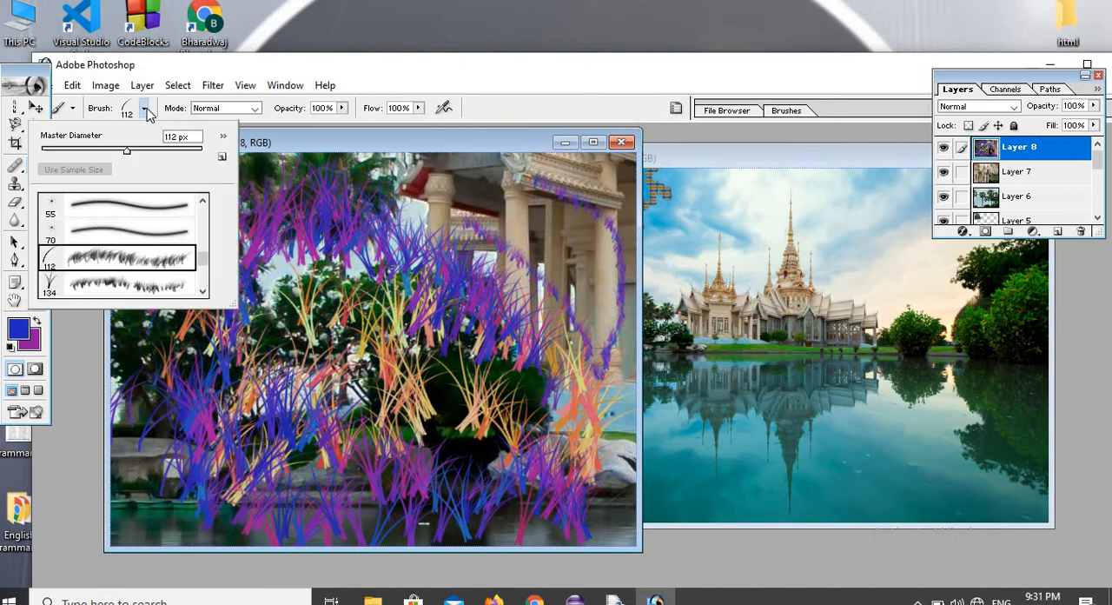
{"action": "mouse_move", "coordinate": [201, 266]}
{"action": "left_mouse_down"}
{"action": "mouse_move", "coordinate": [206, 216]}
{"action": "mouse_move", "coordinate": [203, 232]}
{"action": "left_mouse_up"}
{"action": "left_click", "coordinate": [130, 232]}
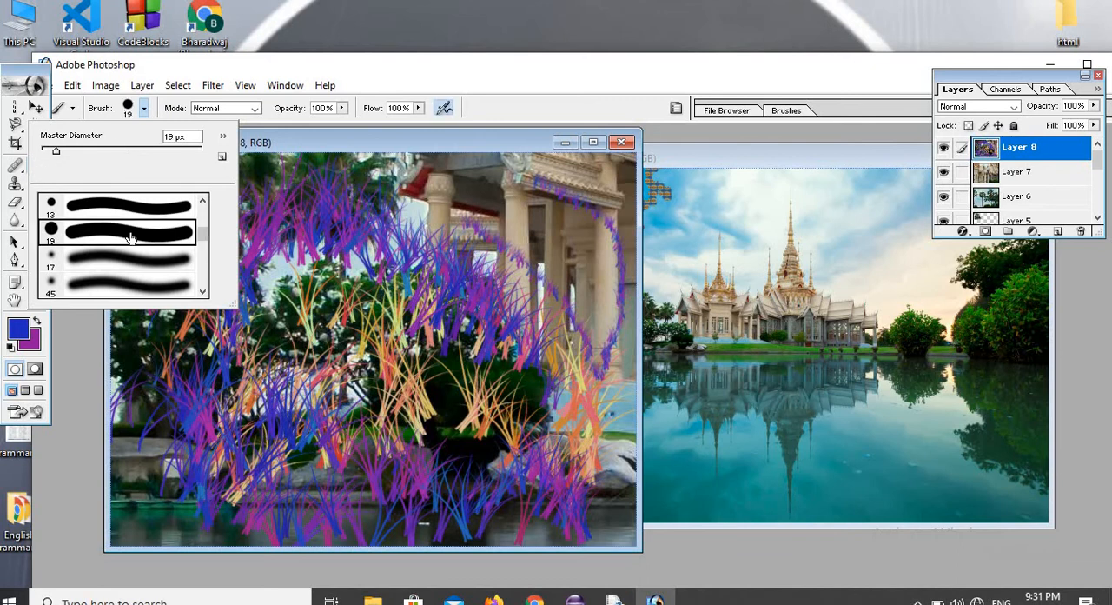
{"action": "left_click", "coordinate": [434, 250]}
{"action": "left_click", "coordinate": [487, 208]}
{"action": "left_click", "coordinate": [519, 258]}
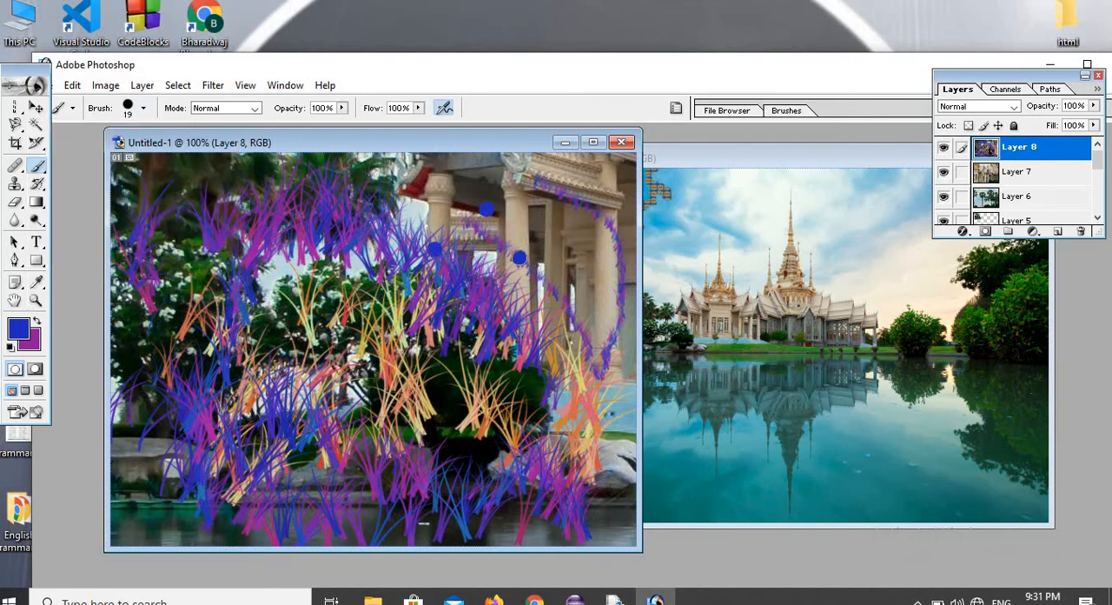
{"action": "left_click", "coordinate": [541, 236]}
{"action": "left_click", "coordinate": [549, 280]}
{"action": "mouse_move", "coordinate": [572, 253]}
{"action": "left_mouse_down"}
{"action": "mouse_move", "coordinate": [495, 201]}
{"action": "mouse_move", "coordinate": [513, 308]}
{"action": "mouse_move", "coordinate": [526, 300]}
{"action": "mouse_move", "coordinate": [489, 223]}
{"action": "mouse_move", "coordinate": [452, 206]}
{"action": "left_mouse_up"}
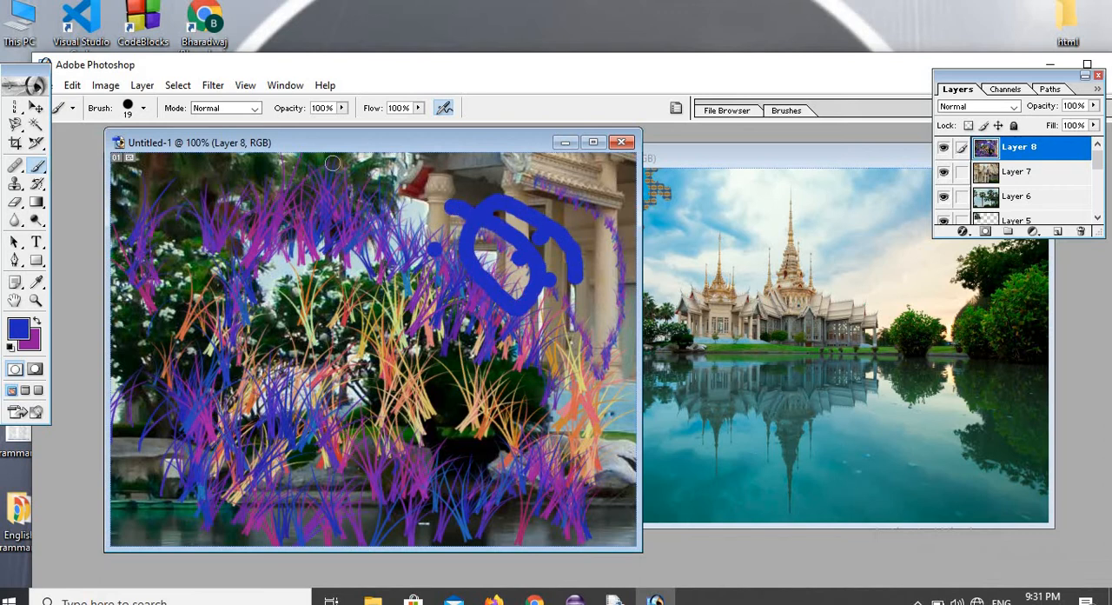
Paint over the upper and left parts of Layer 8 in Untitled-1 with the Art History Brush in Tight Short style.
{"action": "left_click", "coordinate": [37, 186]}
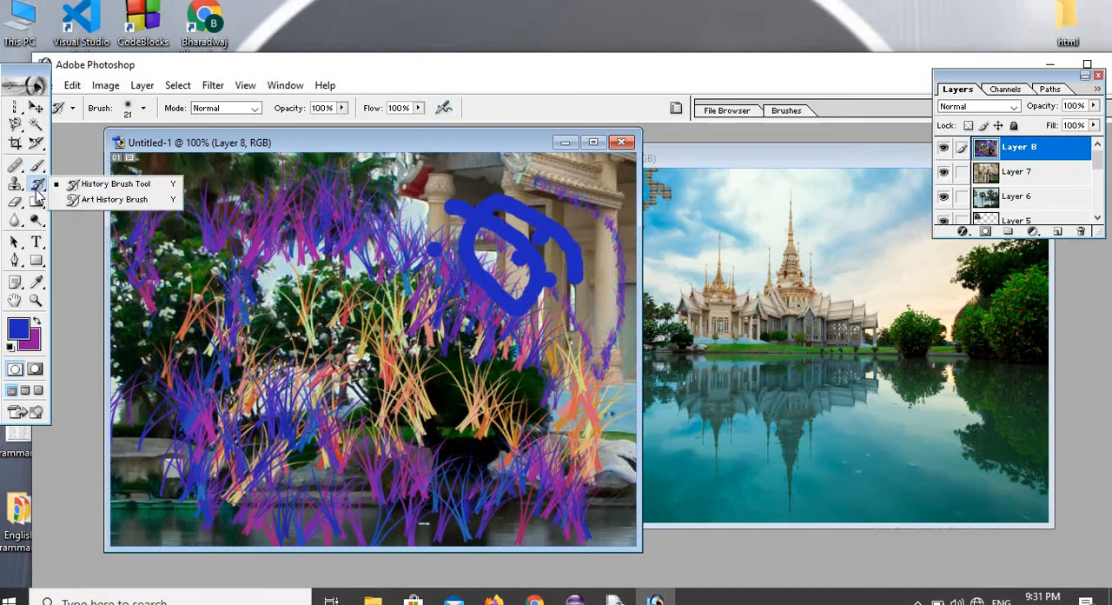
{"action": "left_click", "coordinate": [104, 199]}
{"action": "mouse_move", "coordinate": [160, 224]}
{"action": "left_mouse_down"}
{"action": "mouse_move", "coordinate": [174, 283]}
{"action": "mouse_move", "coordinate": [155, 254]}
{"action": "mouse_move", "coordinate": [149, 196]}
{"action": "mouse_move", "coordinate": [184, 171]}
{"action": "mouse_move", "coordinate": [437, 208]}
{"action": "mouse_move", "coordinate": [539, 202]}
{"action": "mouse_move", "coordinate": [606, 179]}
{"action": "mouse_move", "coordinate": [519, 158]}
{"action": "mouse_move", "coordinate": [116, 167]}
{"action": "mouse_move", "coordinate": [125, 288]}
{"action": "mouse_move", "coordinate": [153, 368]}
{"action": "mouse_move", "coordinate": [247, 209]}
{"action": "mouse_move", "coordinate": [298, 187]}
{"action": "mouse_move", "coordinate": [226, 287]}
{"action": "mouse_move", "coordinate": [167, 404]}
{"action": "mouse_move", "coordinate": [148, 389]}
{"action": "mouse_move", "coordinate": [442, 263]}
{"action": "mouse_move", "coordinate": [397, 319]}
{"action": "mouse_move", "coordinate": [422, 278]}
{"action": "mouse_move", "coordinate": [337, 306]}
{"action": "left_mouse_up"}
{"action": "mouse_move", "coordinate": [428, 236]}
{"action": "left_mouse_down"}
{"action": "mouse_move", "coordinate": [487, 339]}
{"action": "mouse_move", "coordinate": [447, 236]}
{"action": "mouse_move", "coordinate": [509, 275]}
{"action": "mouse_move", "coordinate": [549, 230]}
{"action": "mouse_move", "coordinate": [553, 316]}
{"action": "mouse_move", "coordinate": [304, 387]}
{"action": "mouse_move", "coordinate": [344, 291]}
{"action": "mouse_move", "coordinate": [265, 470]}
{"action": "mouse_move", "coordinate": [248, 402]}
{"action": "mouse_move", "coordinate": [135, 513]}
{"action": "mouse_move", "coordinate": [132, 369]}
{"action": "mouse_move", "coordinate": [117, 426]}
{"action": "mouse_move", "coordinate": [200, 522]}
{"action": "mouse_move", "coordinate": [408, 408]}
{"action": "mouse_move", "coordinate": [435, 464]}
{"action": "left_mouse_up"}
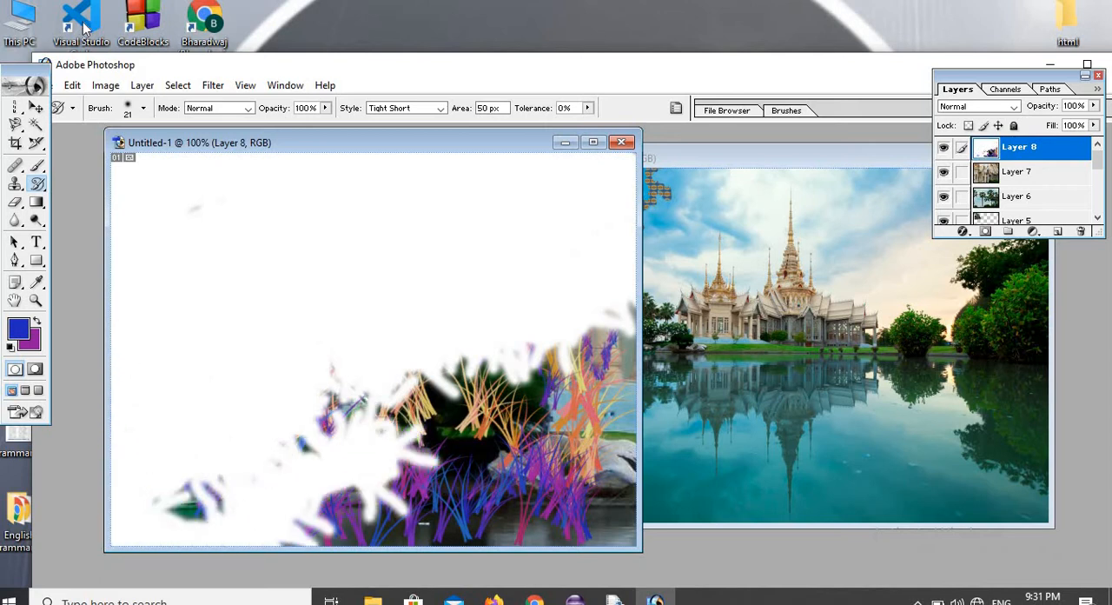
Enlarge the Art History Brush to 83 px and paint over the remaining grass and picture areas of Layer 8.
{"action": "left_click", "coordinate": [143, 108]}
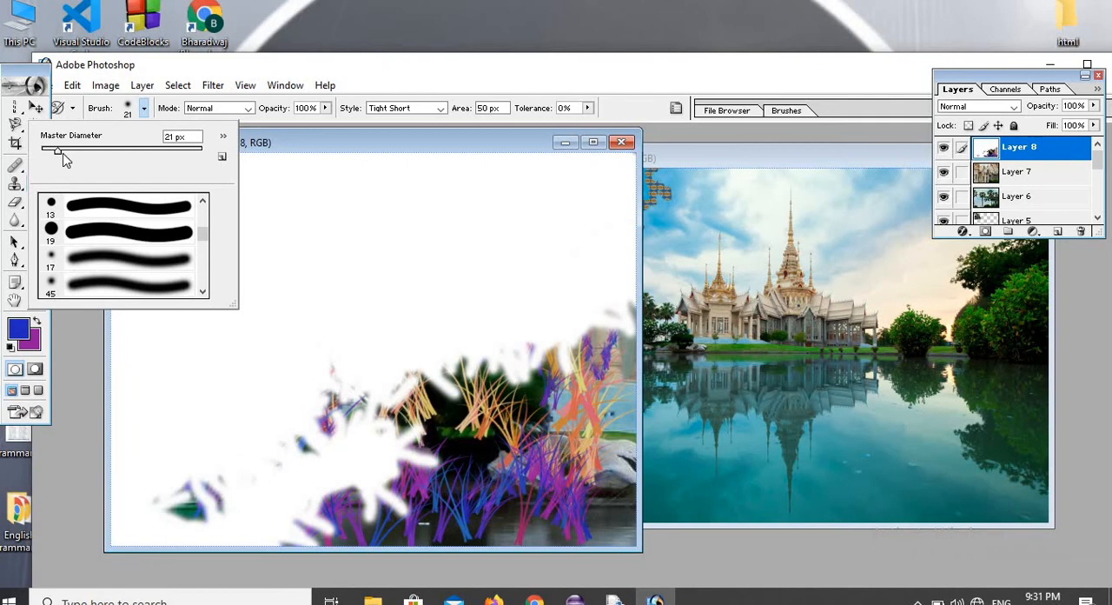
{"action": "left_click_drag", "start_coordinate": [61, 157], "coordinate": [110, 171]}
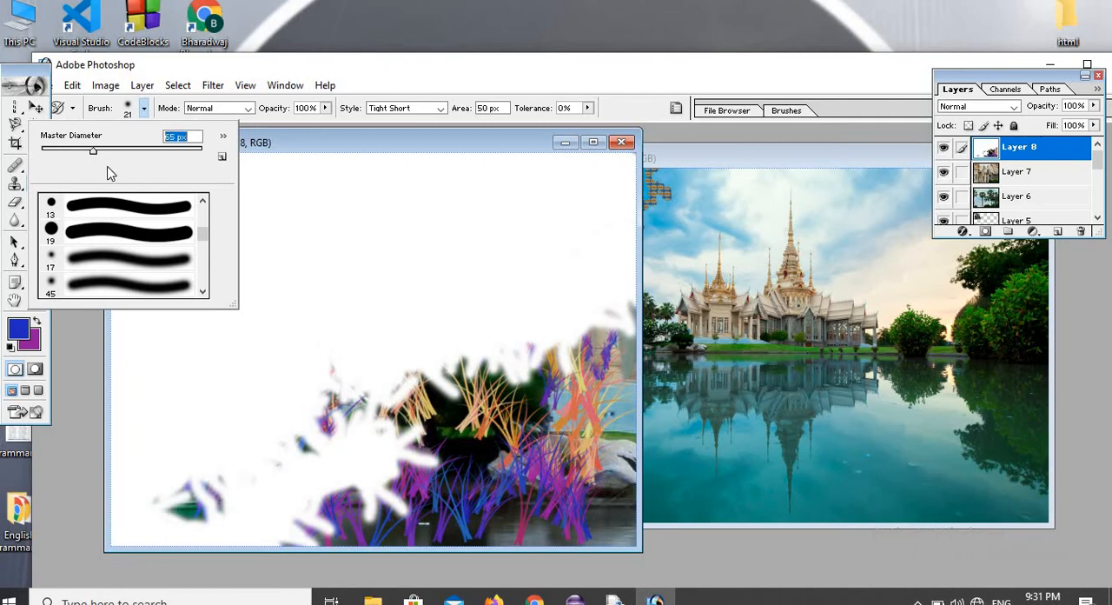
{"action": "left_click", "coordinate": [335, 369]}
{"action": "mouse_move", "coordinate": [335, 369]}
{"action": "left_mouse_down"}
{"action": "mouse_move", "coordinate": [179, 451]}
{"action": "mouse_move", "coordinate": [578, 318]}
{"action": "mouse_move", "coordinate": [460, 429]}
{"action": "mouse_move", "coordinate": [311, 497]}
{"action": "mouse_move", "coordinate": [383, 510]}
{"action": "mouse_move", "coordinate": [597, 330]}
{"action": "left_mouse_up"}
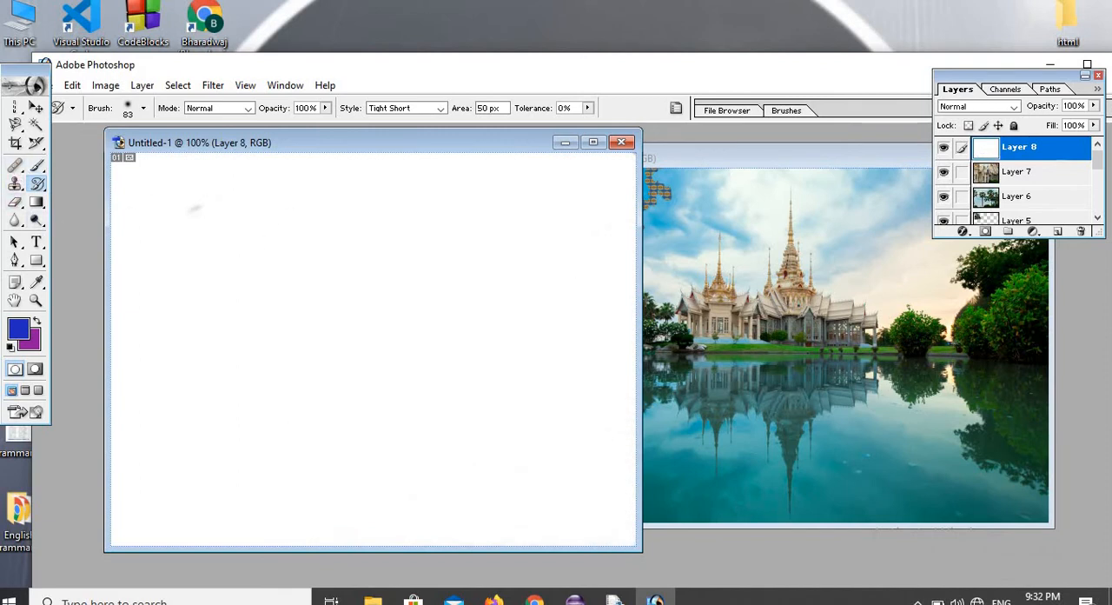
Examine the Brush tool's presets, brush tips, loadable brush libraries and tool variants, cancelling the replacement with Faux Finish Brushes.
{"action": "left_click", "coordinate": [40, 166]}
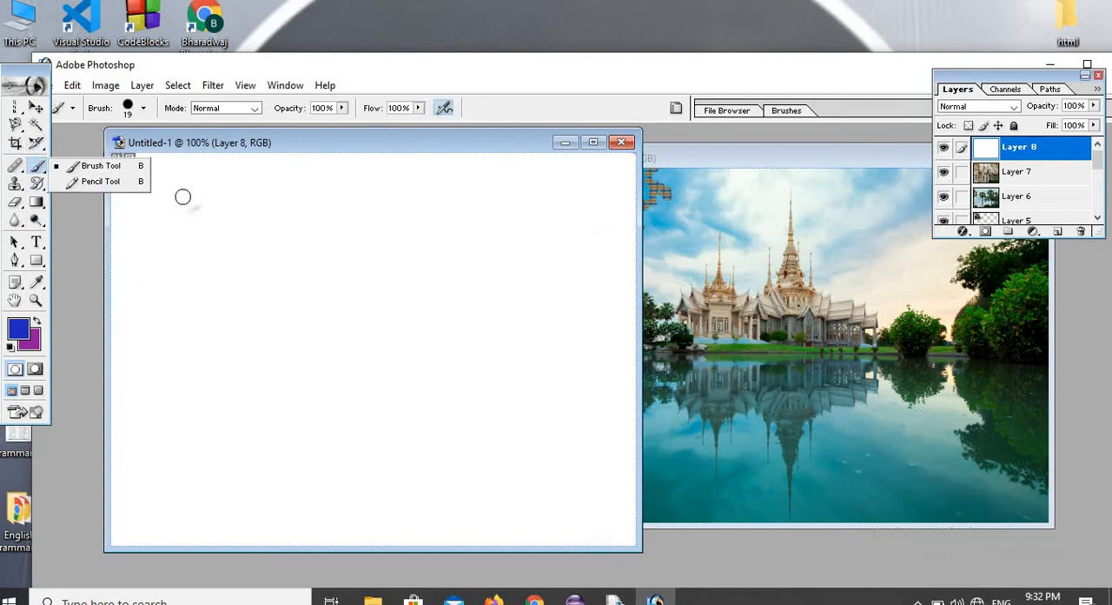
{"action": "left_click", "coordinate": [71, 109]}
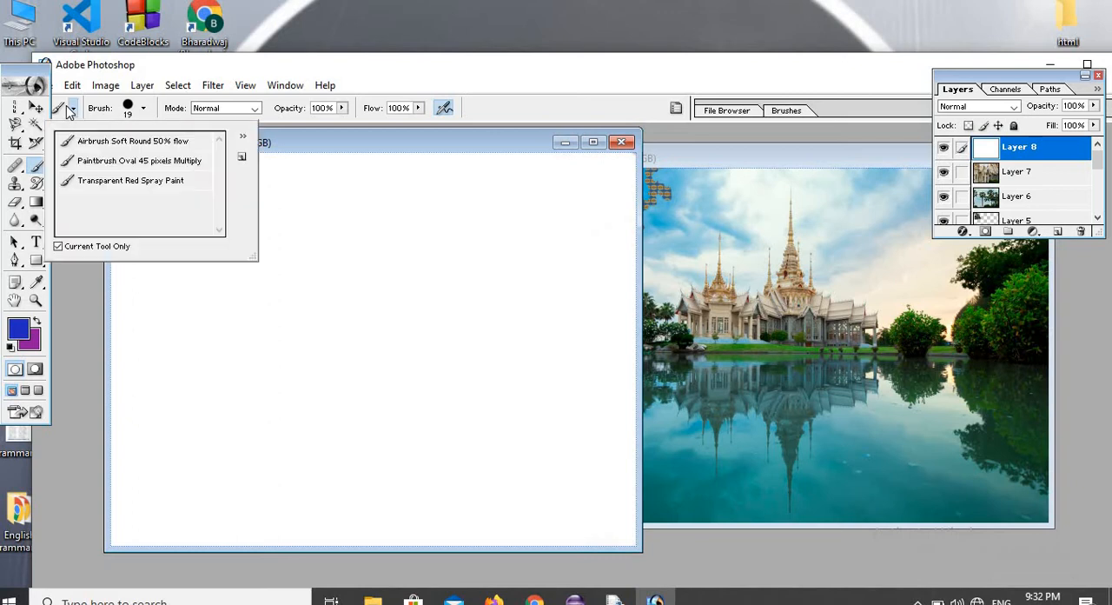
{"action": "left_click", "coordinate": [145, 109]}
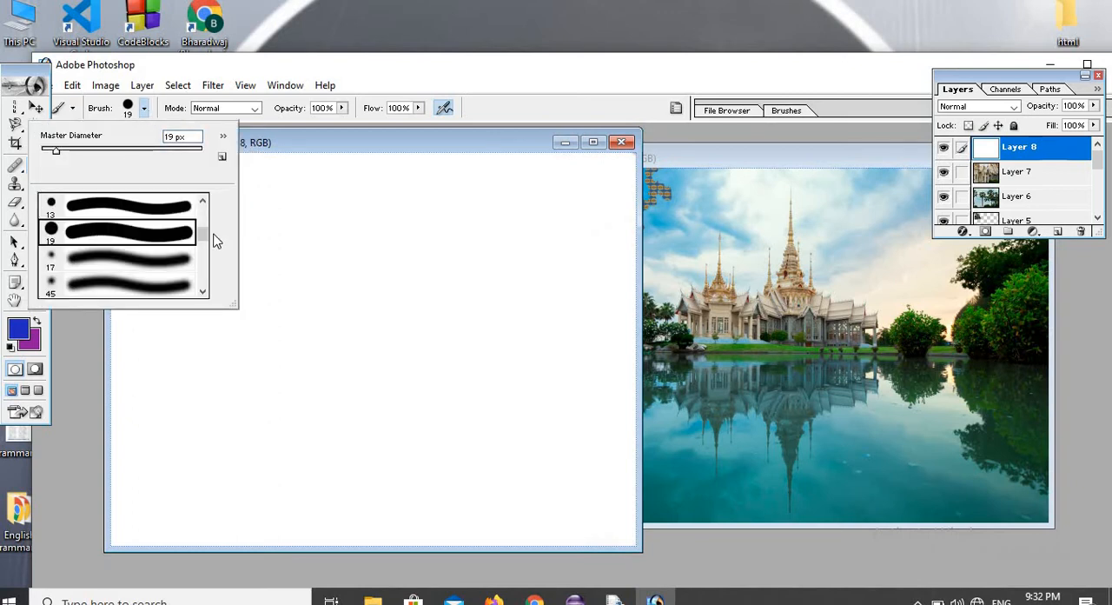
{"action": "left_click_drag", "start_coordinate": [200, 236], "coordinate": [176, 288]}
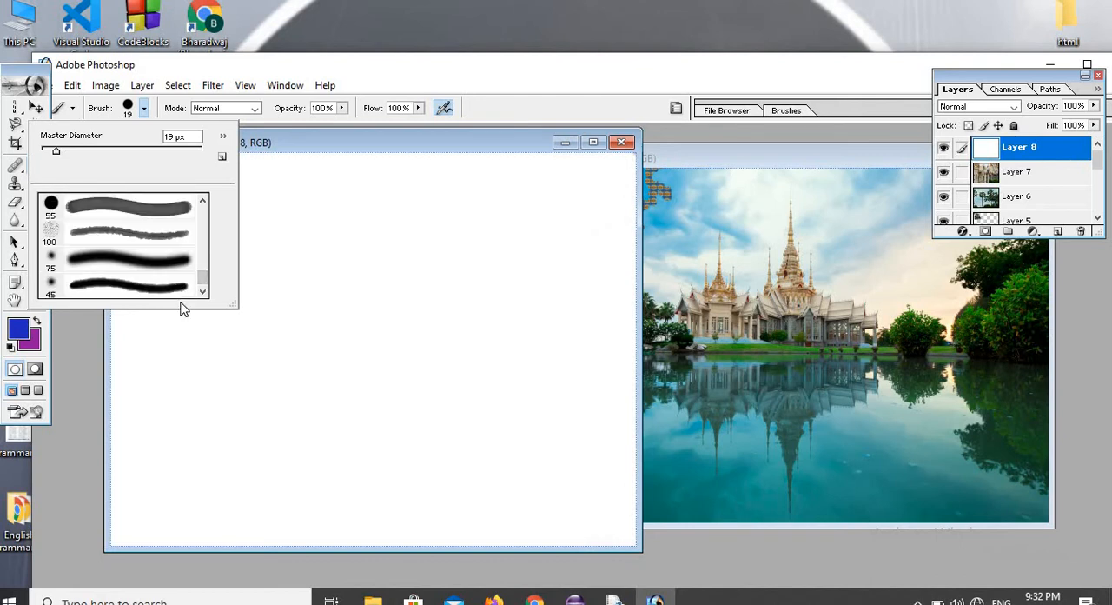
{"action": "left_click", "coordinate": [224, 140]}
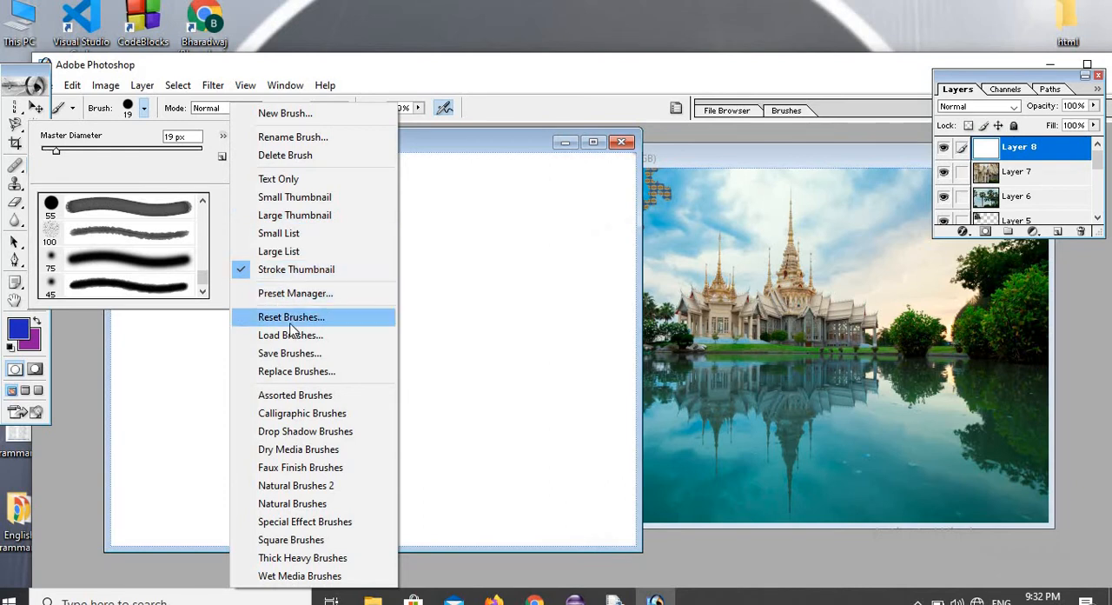
{"action": "left_click", "coordinate": [268, 472]}
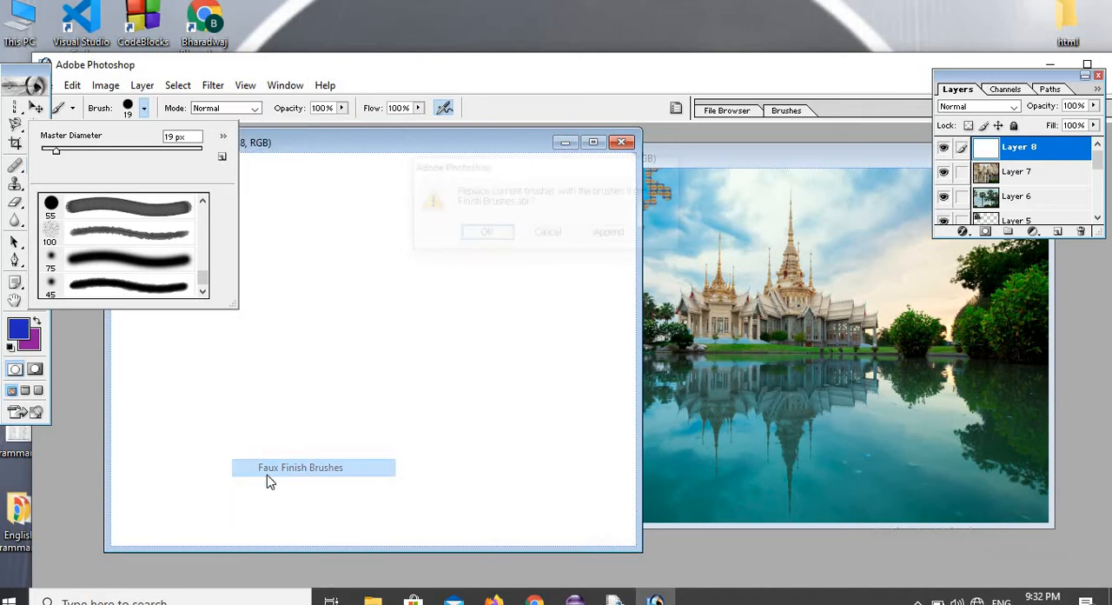
{"action": "left_click", "coordinate": [547, 234]}
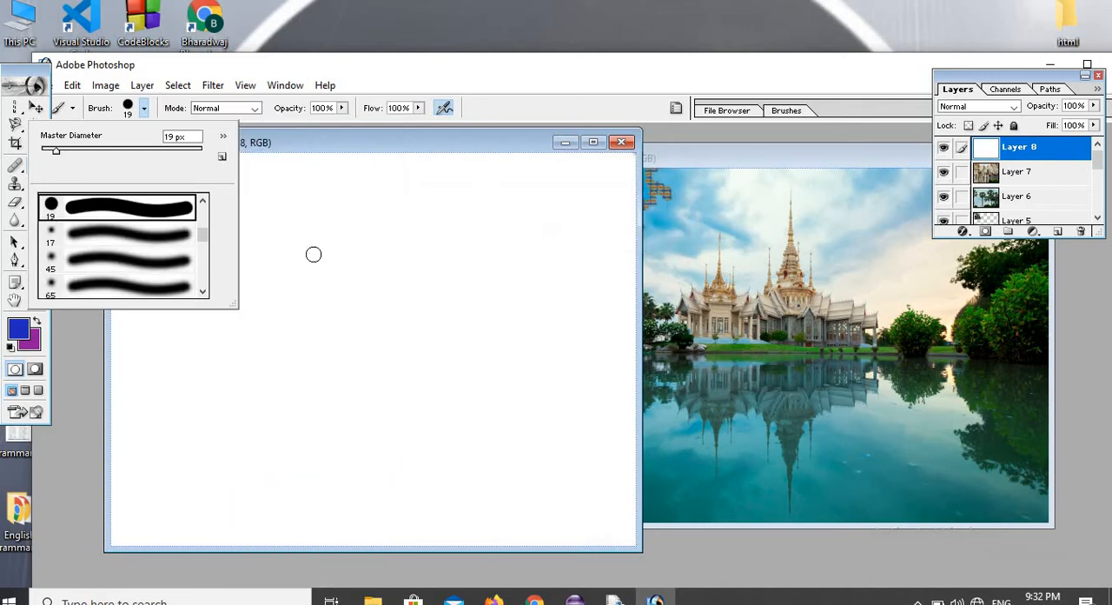
{"action": "left_click", "coordinate": [347, 153]}
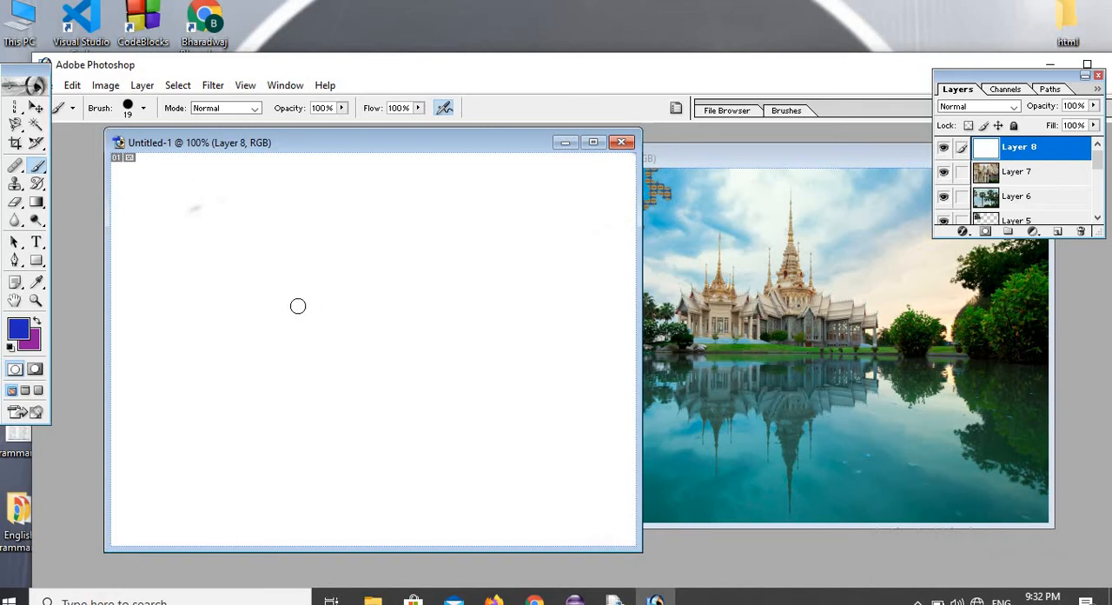
{"action": "right_click", "coordinate": [39, 174]}
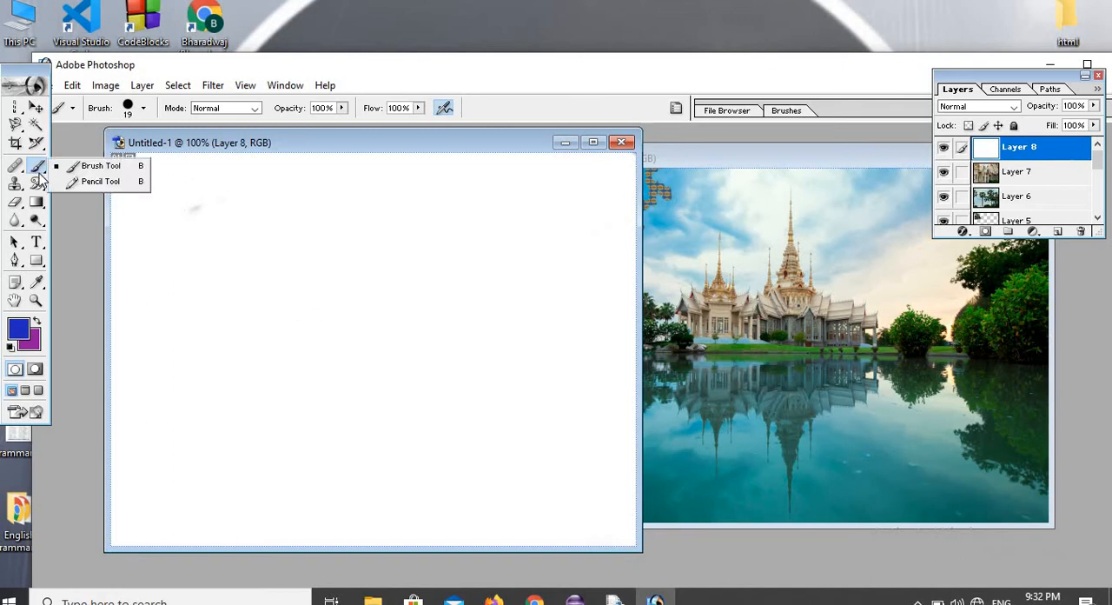
{"action": "left_click", "coordinate": [90, 171]}
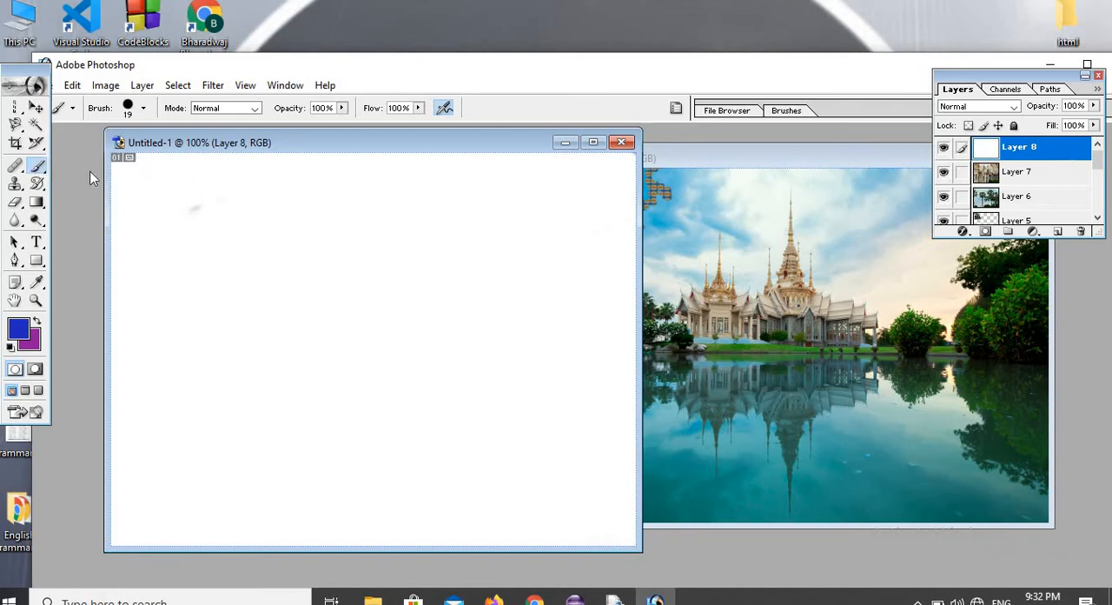
Choose the Clone Stamp Tool and make the image2 copy picture the active document.
{"action": "left_click", "coordinate": [15, 184]}
{"action": "right_click", "coordinate": [14, 184]}
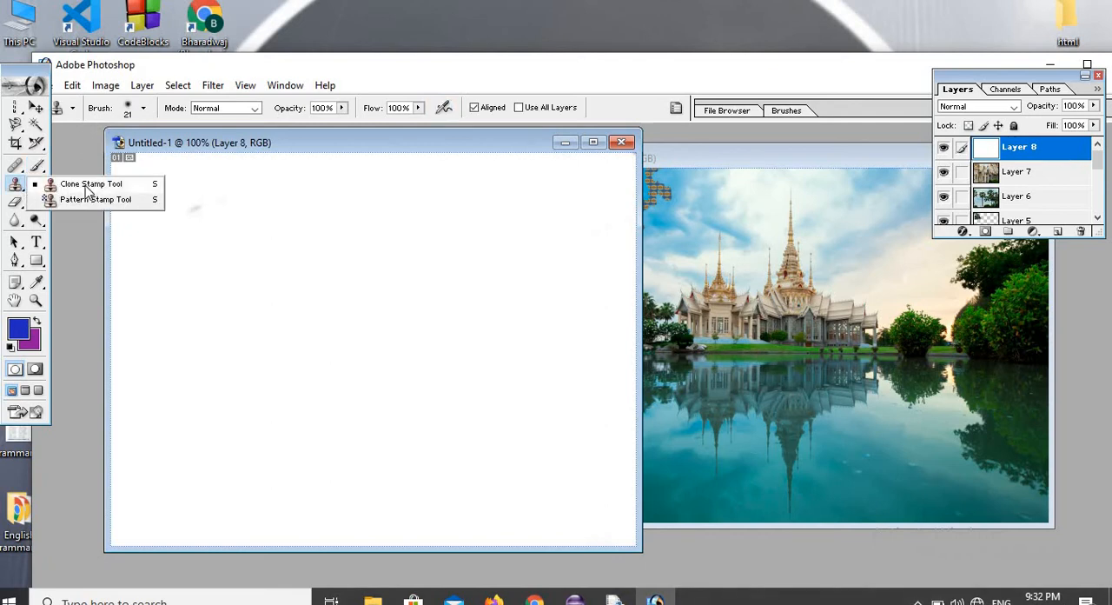
{"action": "left_click", "coordinate": [88, 185]}
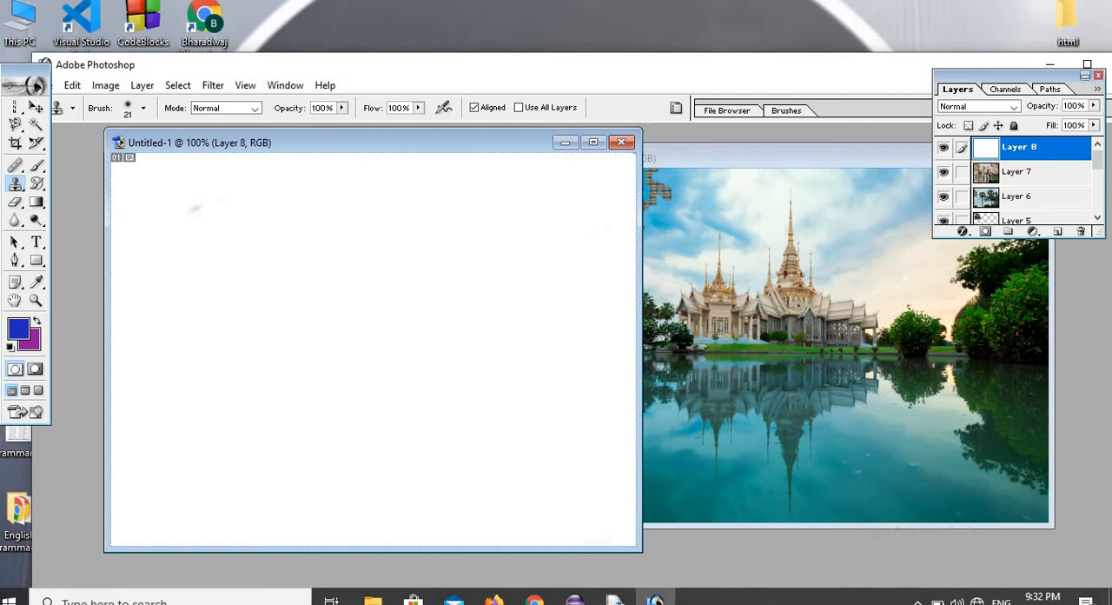
{"action": "left_click", "coordinate": [740, 298]}
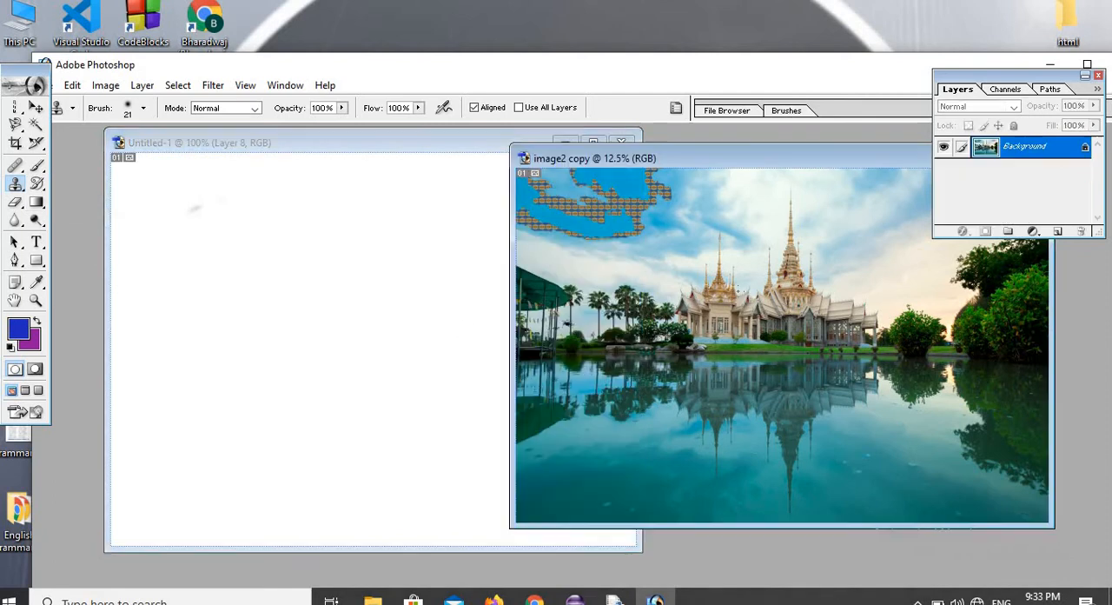
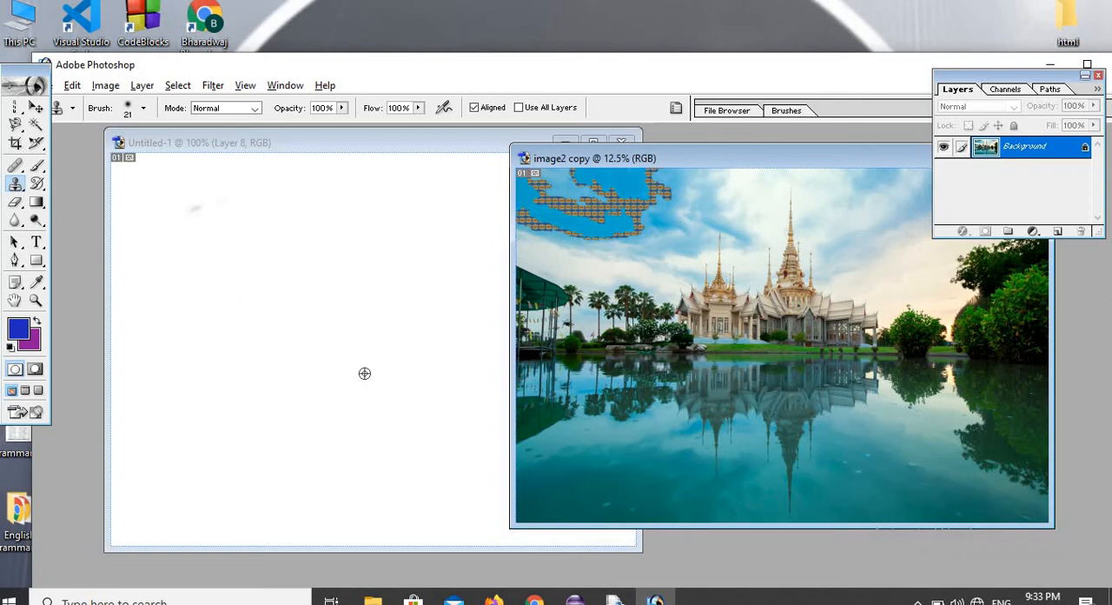
Clone the temple from image2 copy onto Layer 8 of Untitled-1, enlarging the brush to 81 px to cover most of the canvas.
{"action": "left_click", "coordinate": [365, 380]}
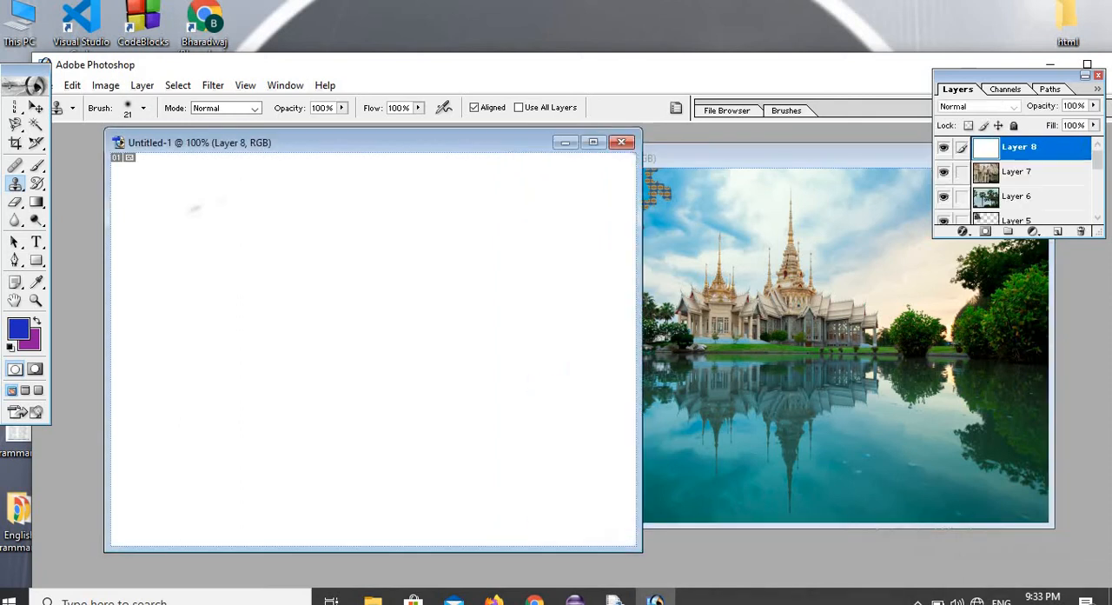
{"action": "mouse_move", "coordinate": [365, 375]}
{"action": "left_mouse_down"}
{"action": "mouse_move", "coordinate": [395, 340]}
{"action": "mouse_move", "coordinate": [477, 302]}
{"action": "mouse_move", "coordinate": [261, 340]}
{"action": "mouse_move", "coordinate": [513, 252]}
{"action": "mouse_move", "coordinate": [487, 231]}
{"action": "mouse_move", "coordinate": [322, 276]}
{"action": "mouse_move", "coordinate": [414, 276]}
{"action": "left_mouse_up"}
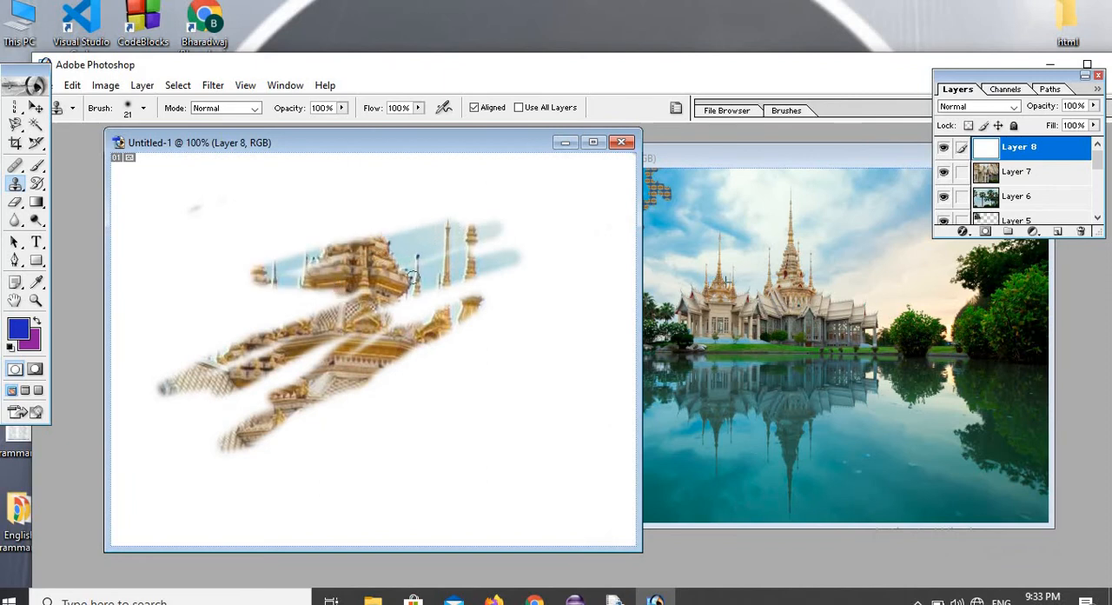
{"action": "left_click", "coordinate": [143, 109]}
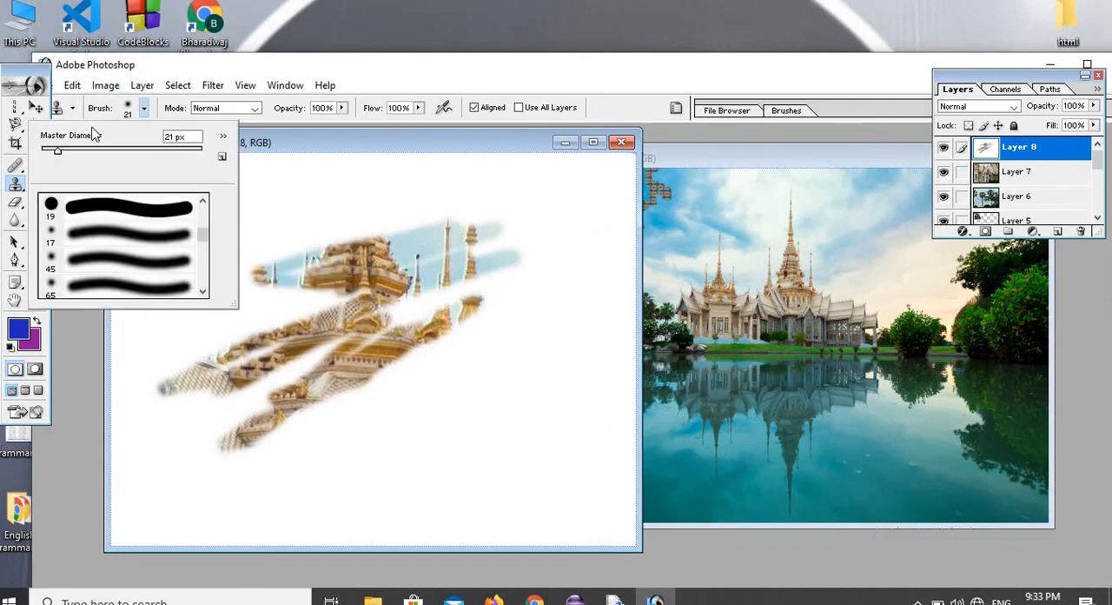
{"action": "left_click_drag", "start_coordinate": [55, 155], "coordinate": [110, 182]}
{"action": "mouse_move", "coordinate": [288, 235]}
{"action": "left_mouse_down"}
{"action": "mouse_move", "coordinate": [321, 298]}
{"action": "mouse_move", "coordinate": [285, 361]}
{"action": "mouse_move", "coordinate": [504, 281]}
{"action": "mouse_move", "coordinate": [294, 300]}
{"action": "mouse_move", "coordinate": [415, 215]}
{"action": "mouse_move", "coordinate": [375, 219]}
{"action": "mouse_move", "coordinate": [429, 207]}
{"action": "mouse_move", "coordinate": [315, 173]}
{"action": "mouse_move", "coordinate": [350, 246]}
{"action": "mouse_move", "coordinate": [387, 269]}
{"action": "mouse_move", "coordinate": [291, 250]}
{"action": "mouse_move", "coordinate": [398, 218]}
{"action": "mouse_move", "coordinate": [175, 205]}
{"action": "mouse_move", "coordinate": [146, 187]}
{"action": "mouse_move", "coordinate": [235, 302]}
{"action": "mouse_move", "coordinate": [196, 306]}
{"action": "mouse_move", "coordinate": [324, 285]}
{"action": "mouse_move", "coordinate": [404, 246]}
{"action": "mouse_move", "coordinate": [344, 231]}
{"action": "mouse_move", "coordinate": [138, 236]}
{"action": "mouse_move", "coordinate": [228, 254]}
{"action": "mouse_move", "coordinate": [155, 283]}
{"action": "mouse_move", "coordinate": [166, 373]}
{"action": "mouse_move", "coordinate": [204, 366]}
{"action": "mouse_move", "coordinate": [207, 383]}
{"action": "mouse_move", "coordinate": [152, 392]}
{"action": "mouse_move", "coordinate": [122, 452]}
{"action": "mouse_move", "coordinate": [121, 401]}
{"action": "mouse_move", "coordinate": [141, 354]}
{"action": "mouse_move", "coordinate": [300, 528]}
{"action": "mouse_move", "coordinate": [161, 512]}
{"action": "mouse_move", "coordinate": [622, 511]}
{"action": "mouse_move", "coordinate": [493, 491]}
{"action": "mouse_move", "coordinate": [493, 446]}
{"action": "mouse_move", "coordinate": [452, 395]}
{"action": "mouse_move", "coordinate": [612, 271]}
{"action": "mouse_move", "coordinate": [464, 300]}
{"action": "mouse_move", "coordinate": [590, 240]}
{"action": "mouse_move", "coordinate": [615, 210]}
{"action": "mouse_move", "coordinate": [474, 180]}
{"action": "mouse_move", "coordinate": [456, 161]}
{"action": "left_mouse_up"}
{"action": "mouse_move", "coordinate": [237, 139]}
{"action": "left_mouse_down"}
{"action": "mouse_move", "coordinate": [371, 152]}
{"action": "mouse_move", "coordinate": [332, 185]}
{"action": "mouse_move", "coordinate": [255, 156]}
{"action": "mouse_move", "coordinate": [432, 169]}
{"action": "mouse_move", "coordinate": [250, 192]}
{"action": "mouse_move", "coordinate": [415, 209]}
{"action": "mouse_move", "coordinate": [430, 198]}
{"action": "left_mouse_up"}
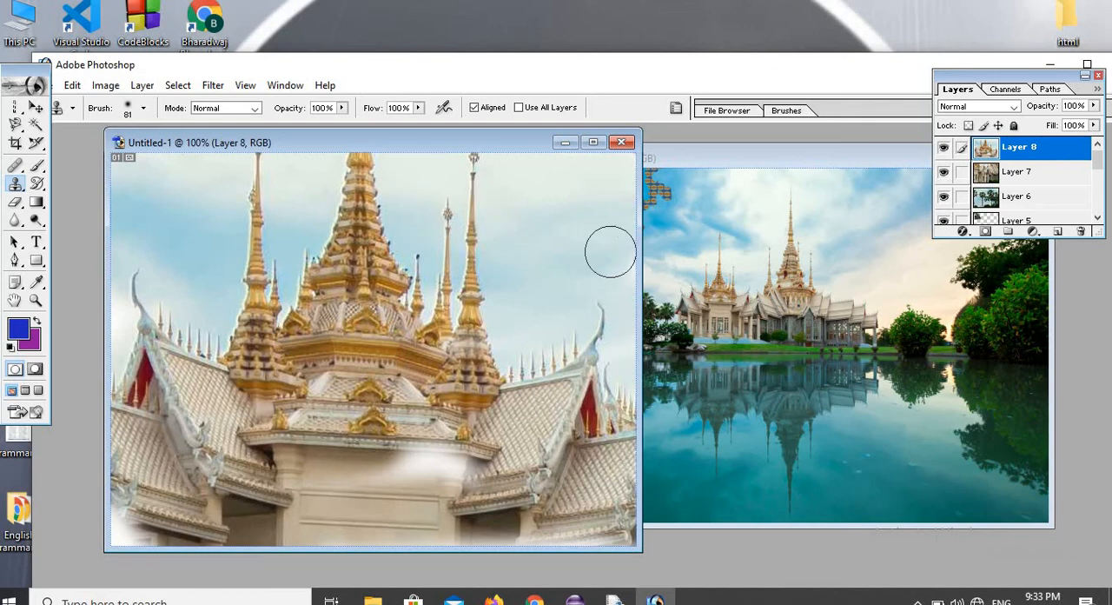
Choose the Pattern Stamp Tool with the multicoloured blue, yellow and red pattern and paint strokes across the upper part of Layer 8.
{"action": "left_click", "coordinate": [16, 186]}
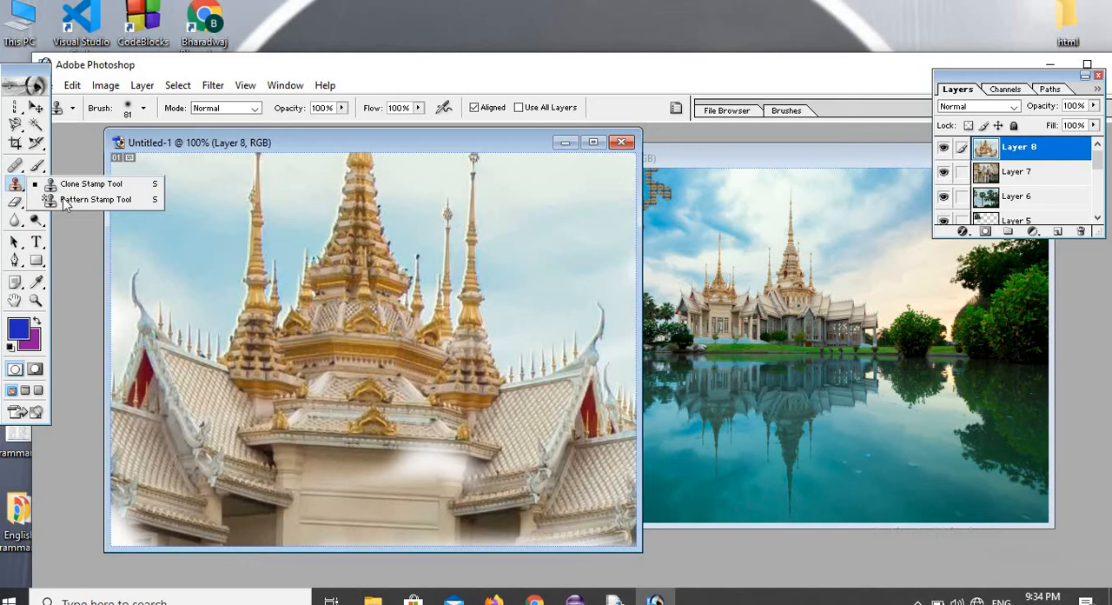
{"action": "left_click", "coordinate": [93, 200]}
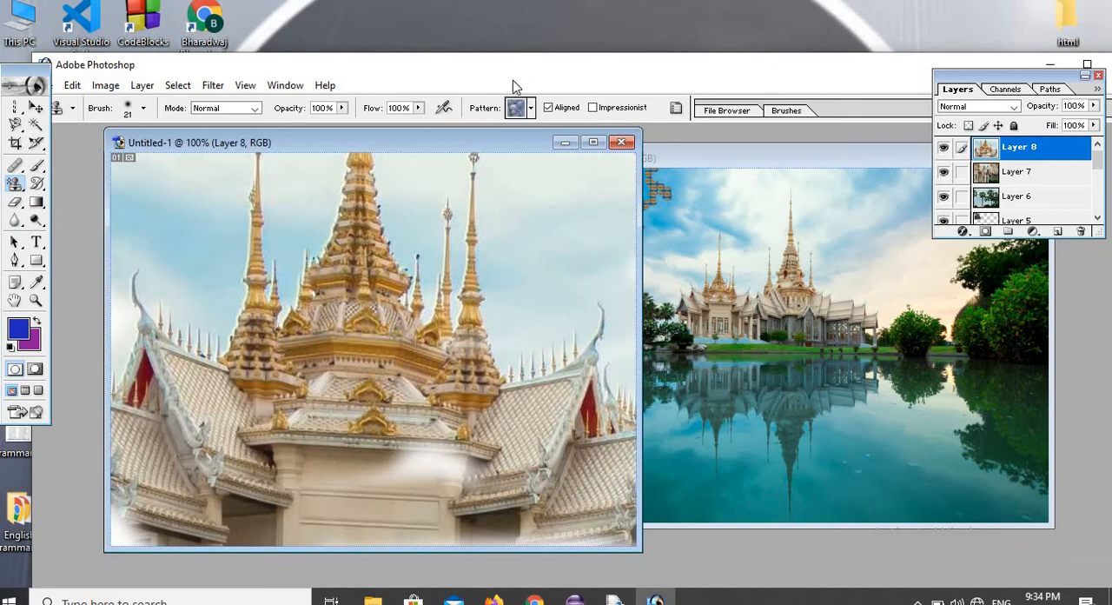
{"action": "left_click", "coordinate": [531, 107]}
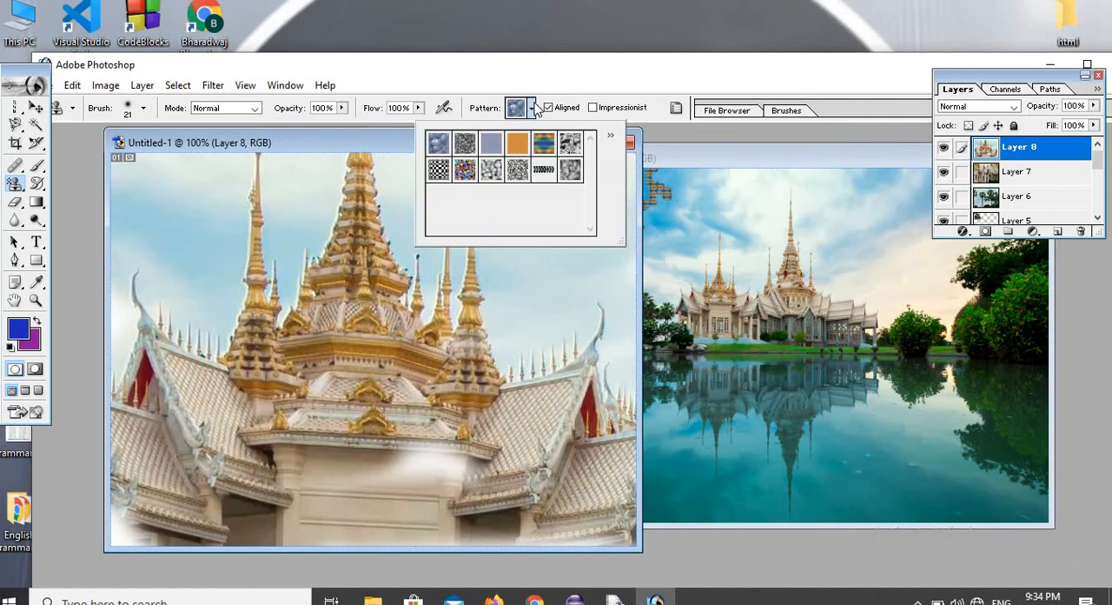
{"action": "left_click", "coordinate": [546, 142]}
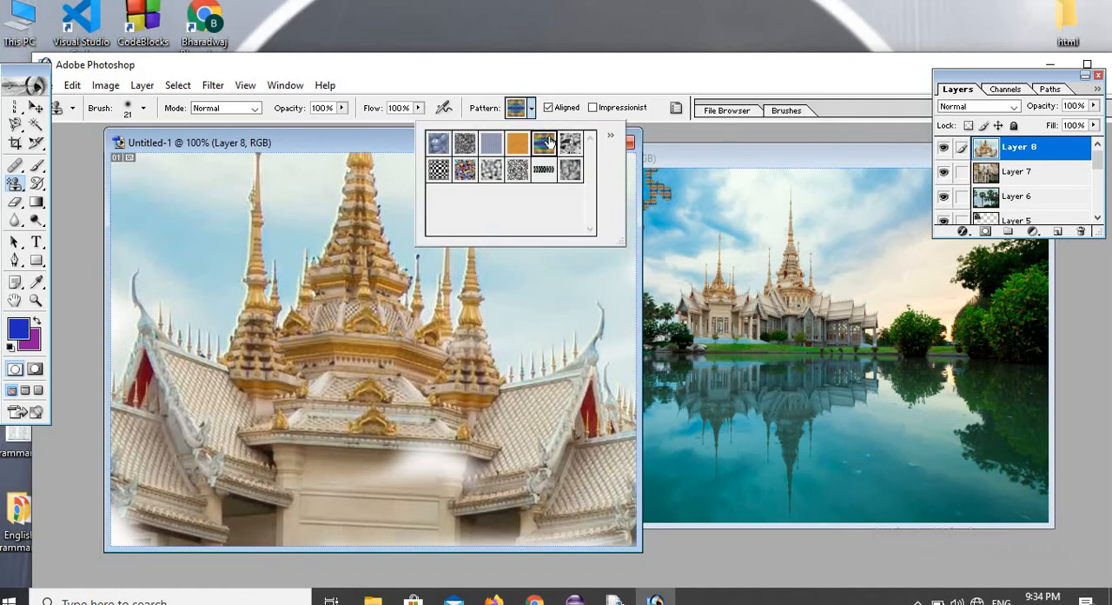
{"action": "mouse_move", "coordinate": [311, 198]}
{"action": "left_mouse_down"}
{"action": "mouse_move", "coordinate": [404, 216]}
{"action": "mouse_move", "coordinate": [272, 210]}
{"action": "left_mouse_up"}
{"action": "left_click_drag", "start_coordinate": [175, 177], "coordinate": [344, 207]}
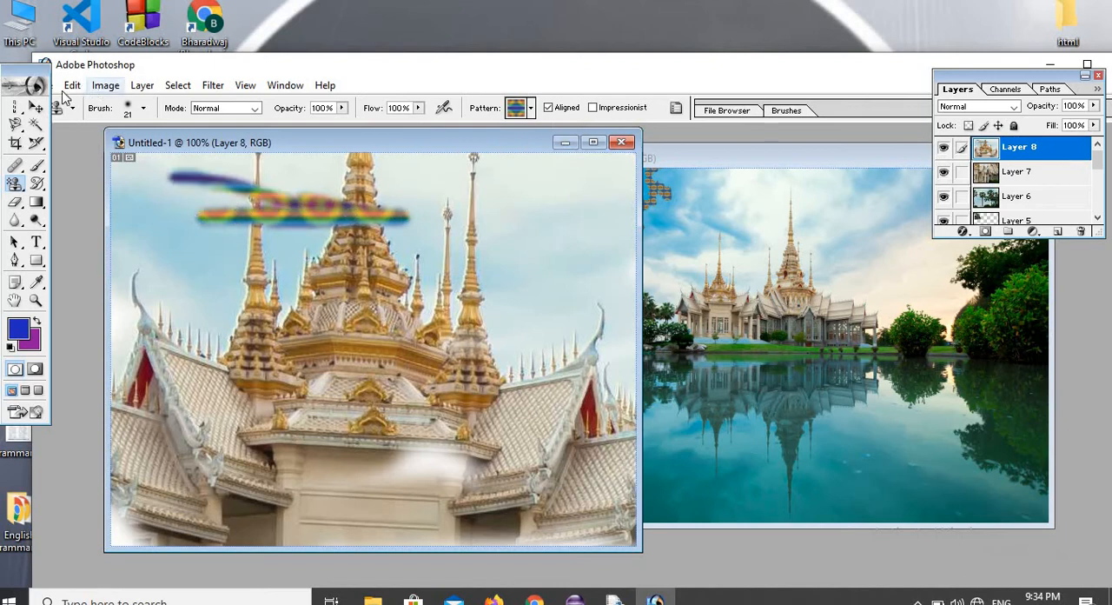
Enlarge the Pattern Stamp brush to 127 px and paint the multicoloured pattern over nearly all of Layer 8.
{"action": "left_click", "coordinate": [143, 108]}
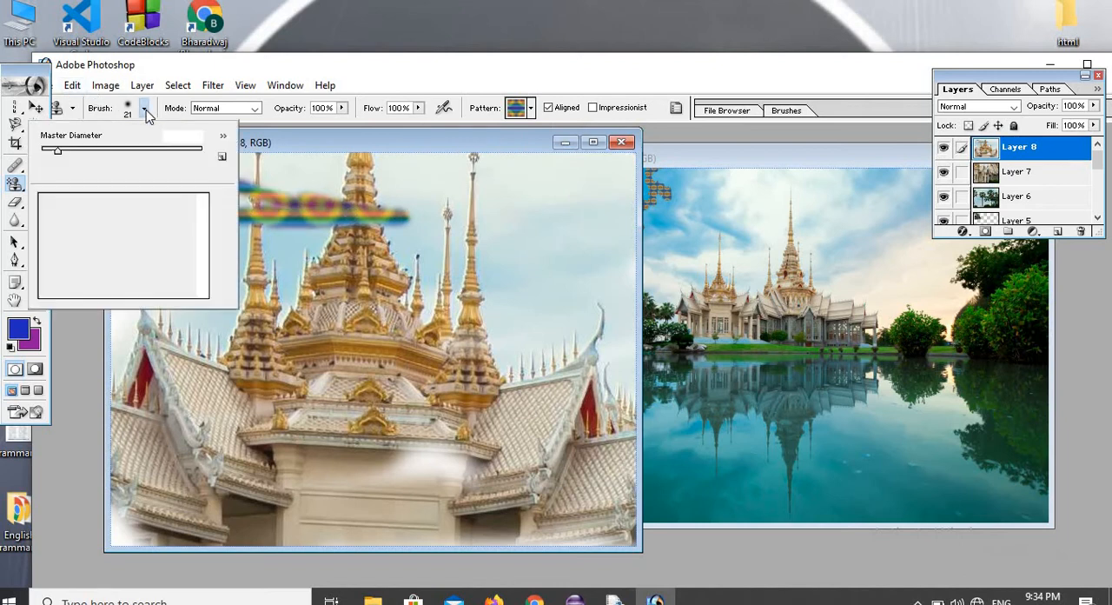
{"action": "left_click_drag", "start_coordinate": [60, 151], "coordinate": [132, 151]}
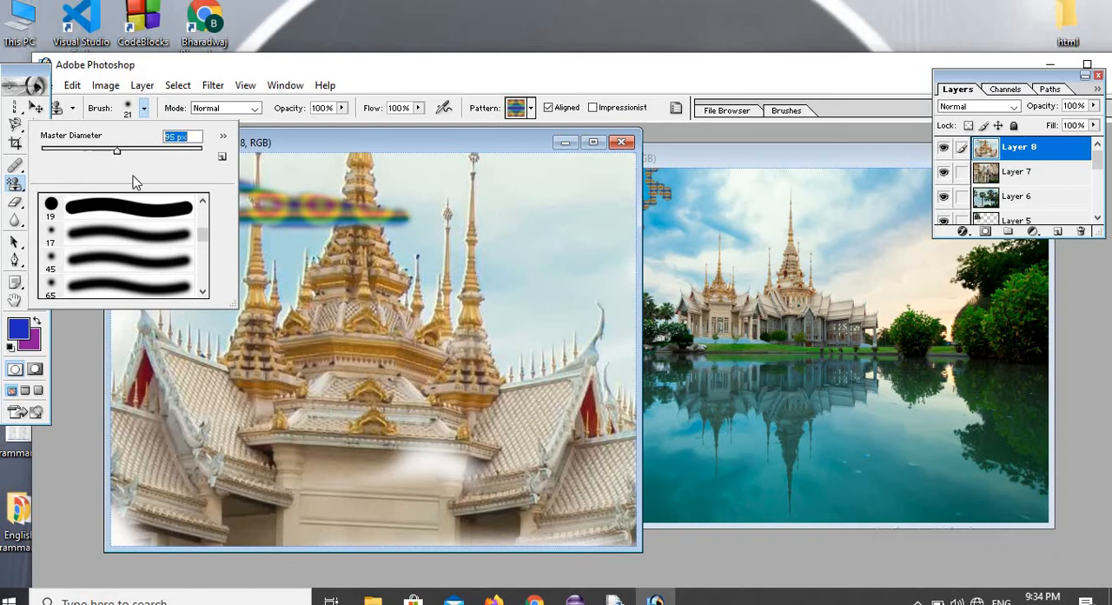
{"action": "mouse_move", "coordinate": [285, 184]}
{"action": "left_mouse_down"}
{"action": "mouse_move", "coordinate": [146, 184]}
{"action": "mouse_move", "coordinate": [504, 209]}
{"action": "mouse_move", "coordinate": [601, 196]}
{"action": "mouse_move", "coordinate": [339, 174]}
{"action": "mouse_move", "coordinate": [604, 178]}
{"action": "mouse_move", "coordinate": [534, 435]}
{"action": "mouse_move", "coordinate": [374, 330]}
{"action": "mouse_move", "coordinate": [296, 339]}
{"action": "mouse_move", "coordinate": [382, 261]}
{"action": "mouse_move", "coordinate": [353, 217]}
{"action": "mouse_move", "coordinate": [191, 269]}
{"action": "mouse_move", "coordinate": [165, 365]}
{"action": "mouse_move", "coordinate": [143, 252]}
{"action": "left_mouse_up"}
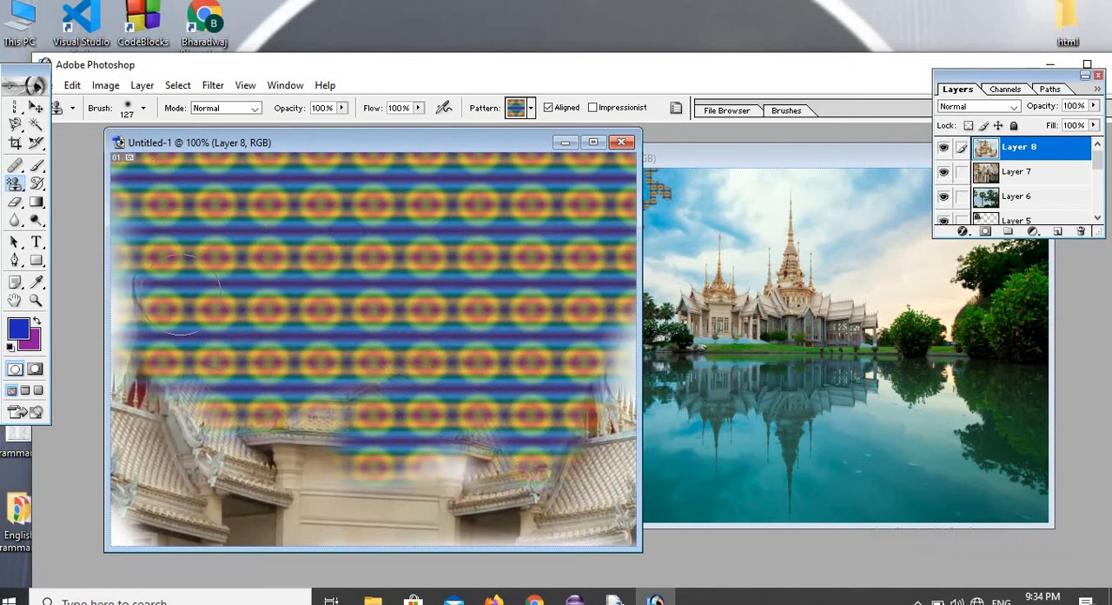
{"action": "mouse_move", "coordinate": [178, 291]}
{"action": "left_mouse_down"}
{"action": "mouse_move", "coordinate": [217, 332]}
{"action": "mouse_move", "coordinate": [270, 353]}
{"action": "mouse_move", "coordinate": [128, 388]}
{"action": "mouse_move", "coordinate": [244, 453]}
{"action": "mouse_move", "coordinate": [178, 455]}
{"action": "mouse_move", "coordinate": [243, 443]}
{"action": "mouse_move", "coordinate": [472, 520]}
{"action": "mouse_move", "coordinate": [450, 487]}
{"action": "mouse_move", "coordinate": [363, 462]}
{"action": "mouse_move", "coordinate": [318, 420]}
{"action": "mouse_move", "coordinate": [242, 492]}
{"action": "mouse_move", "coordinate": [543, 514]}
{"action": "mouse_move", "coordinate": [578, 498]}
{"action": "mouse_move", "coordinate": [600, 444]}
{"action": "mouse_move", "coordinate": [593, 412]}
{"action": "mouse_move", "coordinate": [611, 214]}
{"action": "left_mouse_up"}
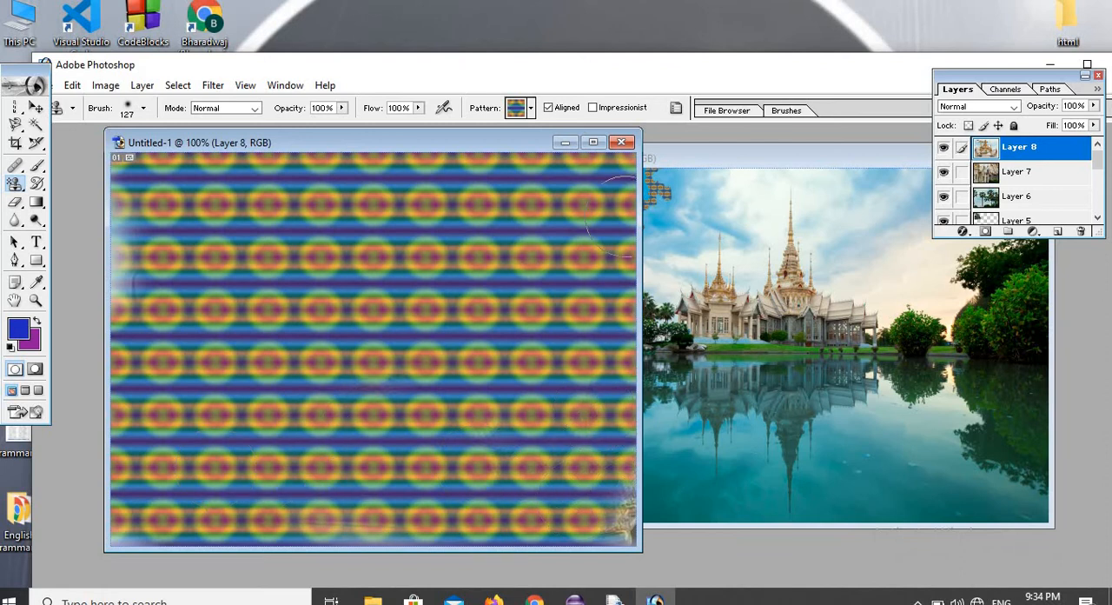
Switch the Pattern Stamp to the black-and-white checkered pattern and paint it over the whole of Layer 8.
{"action": "left_click", "coordinate": [531, 108]}
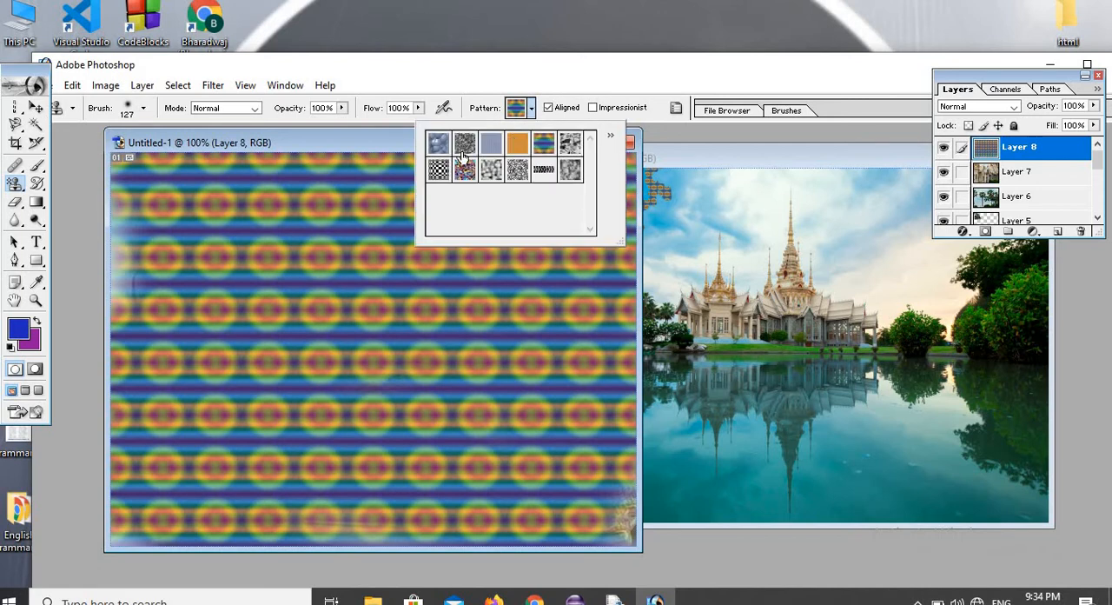
{"action": "left_click", "coordinate": [439, 171]}
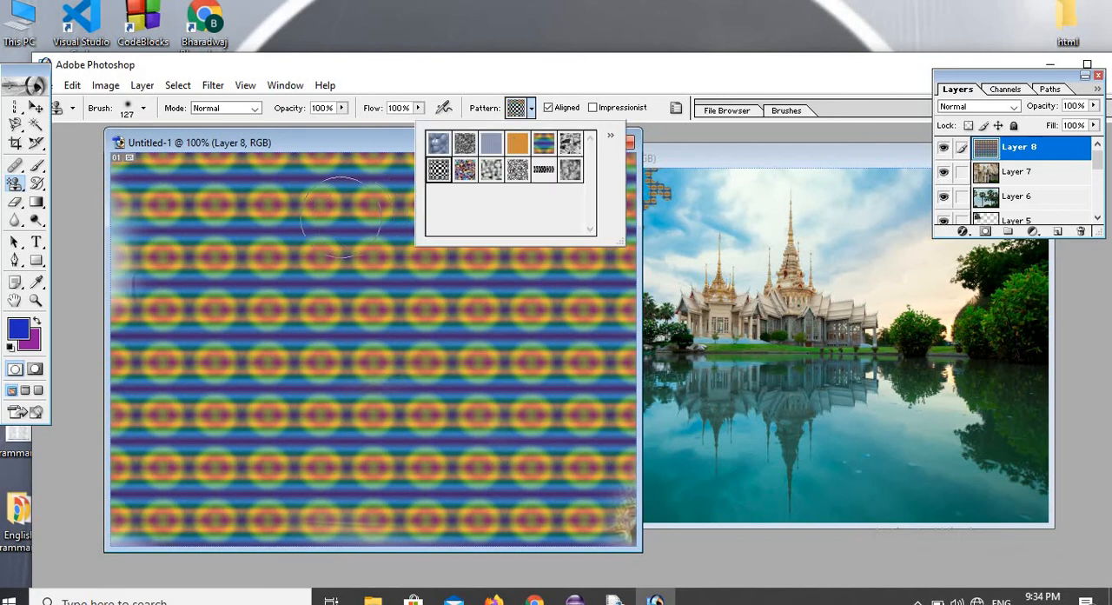
{"action": "mouse_move", "coordinate": [287, 222]}
{"action": "left_mouse_down"}
{"action": "mouse_move", "coordinate": [149, 204]}
{"action": "mouse_move", "coordinate": [426, 191]}
{"action": "mouse_move", "coordinate": [608, 217]}
{"action": "mouse_move", "coordinate": [521, 279]}
{"action": "mouse_move", "coordinate": [213, 237]}
{"action": "mouse_move", "coordinate": [148, 265]}
{"action": "mouse_move", "coordinate": [522, 312]}
{"action": "mouse_move", "coordinate": [617, 352]}
{"action": "mouse_move", "coordinate": [159, 365]}
{"action": "mouse_move", "coordinate": [621, 361]}
{"action": "mouse_move", "coordinate": [191, 434]}
{"action": "mouse_move", "coordinate": [243, 469]}
{"action": "mouse_move", "coordinate": [608, 486]}
{"action": "mouse_move", "coordinate": [621, 521]}
{"action": "mouse_move", "coordinate": [156, 509]}
{"action": "mouse_move", "coordinate": [126, 534]}
{"action": "mouse_move", "coordinate": [621, 443]}
{"action": "left_mouse_up"}
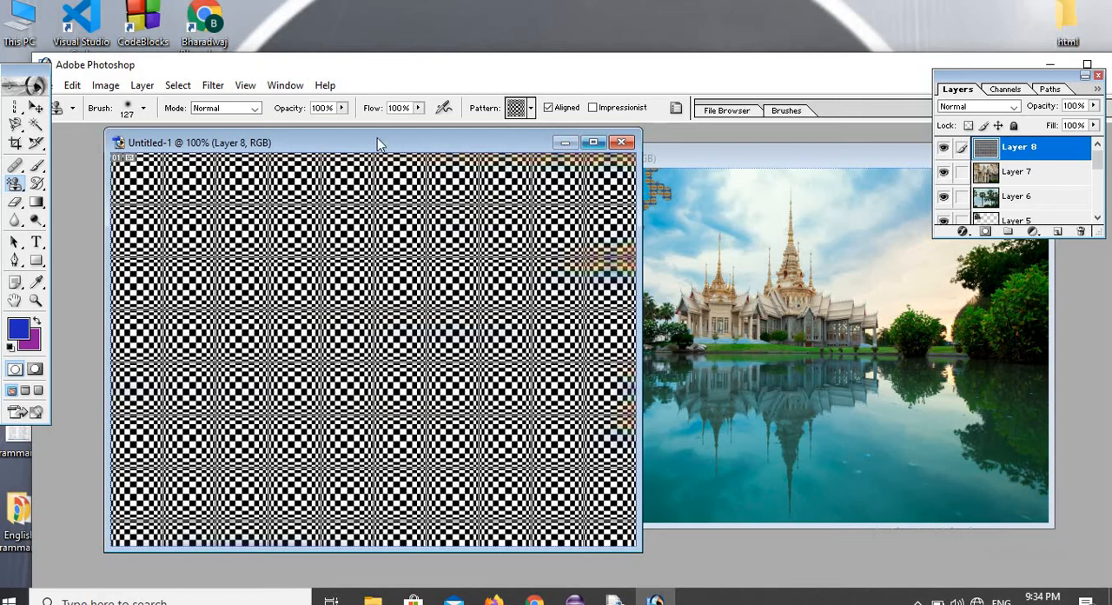
Choose the Gradient Tool and replace its current gradients with the Color Harmonies 2 set.
{"action": "left_click", "coordinate": [39, 203]}
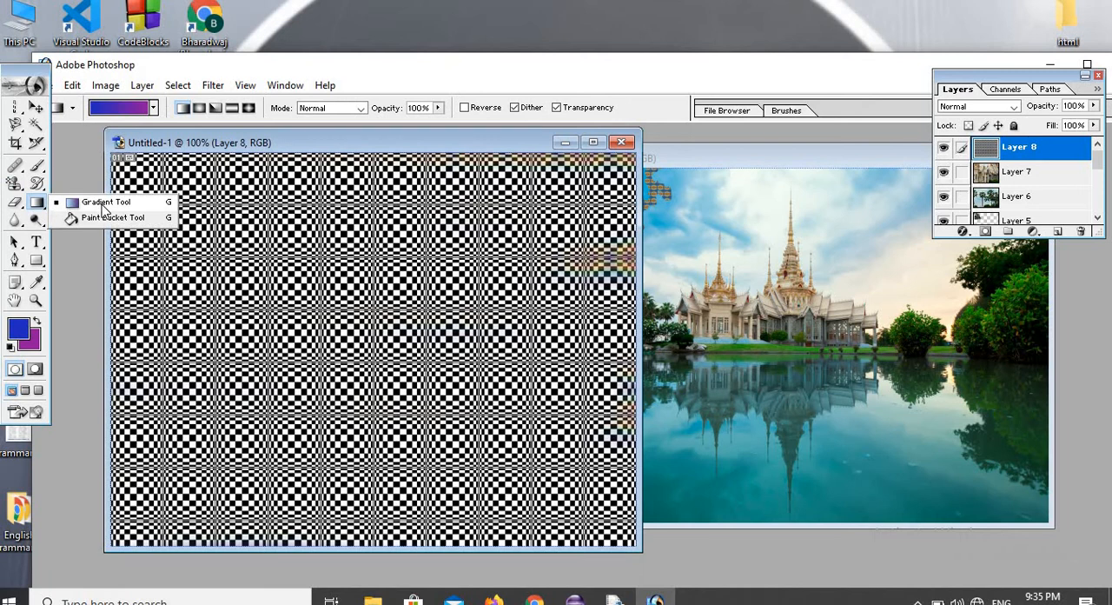
{"action": "left_click", "coordinate": [102, 207]}
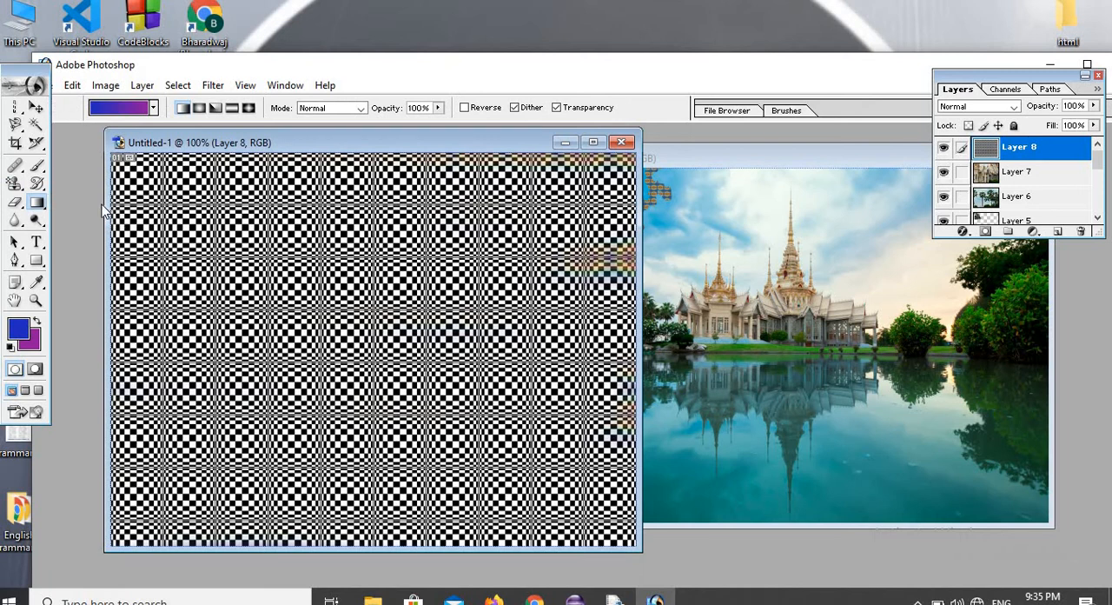
{"action": "left_click", "coordinate": [154, 109]}
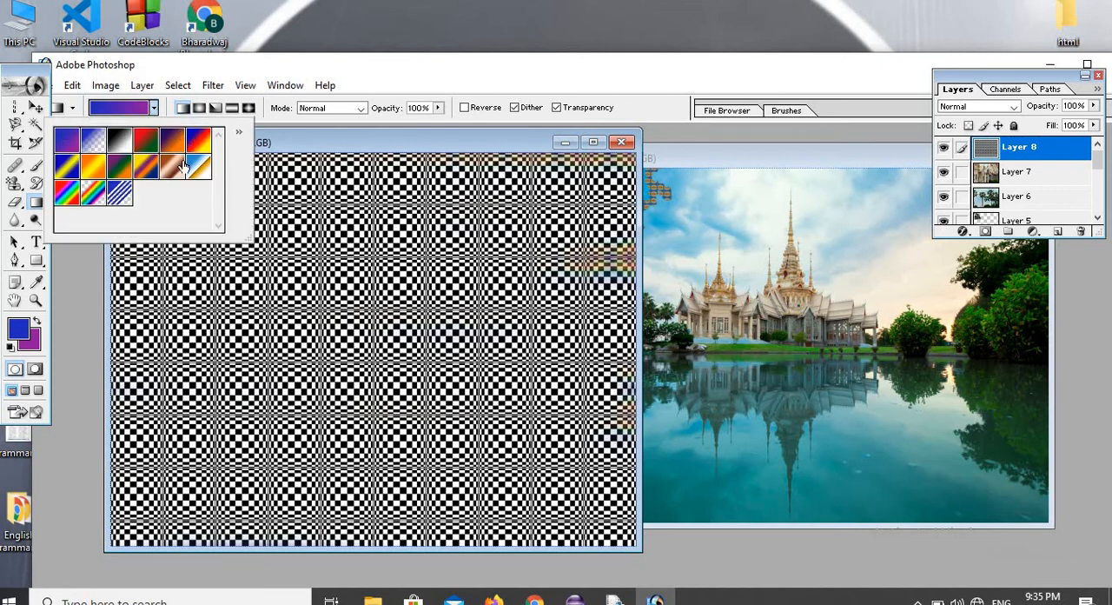
{"action": "left_click", "coordinate": [241, 132]}
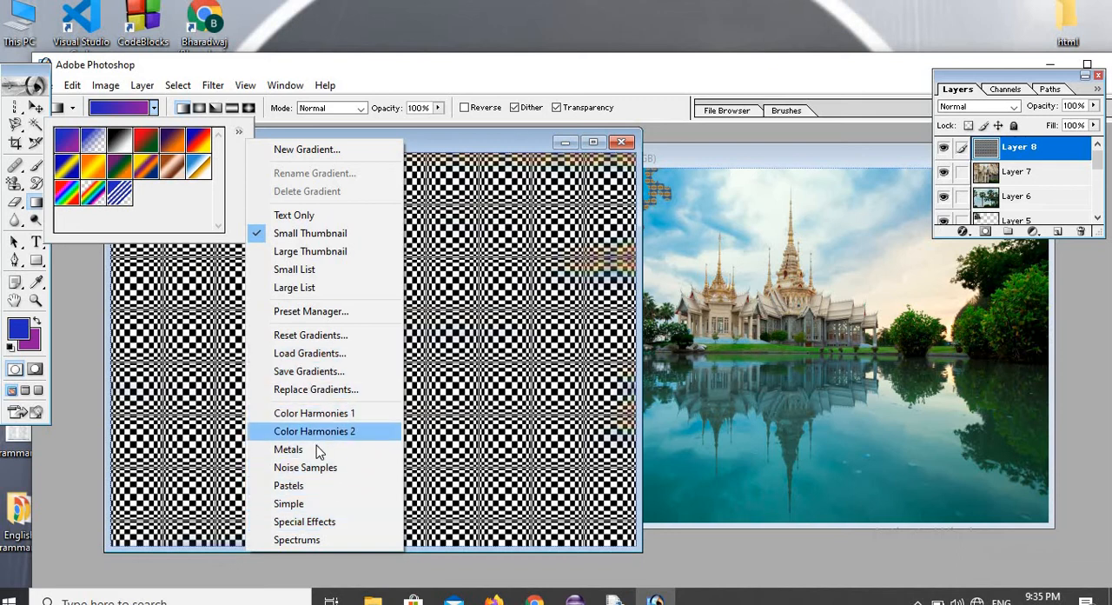
{"action": "left_click", "coordinate": [341, 432]}
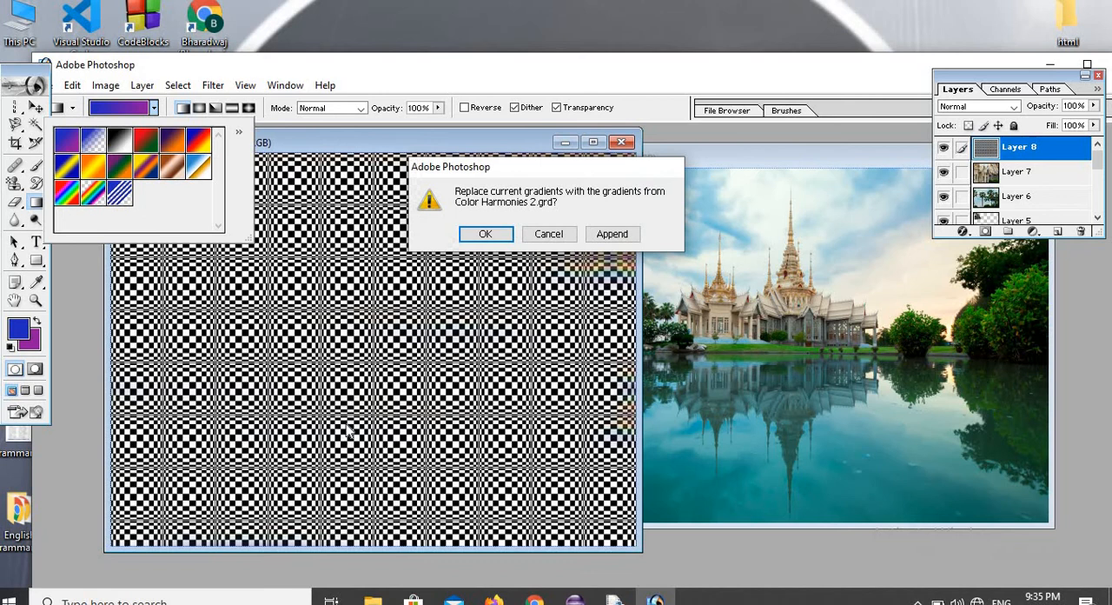
{"action": "left_click", "coordinate": [469, 232]}
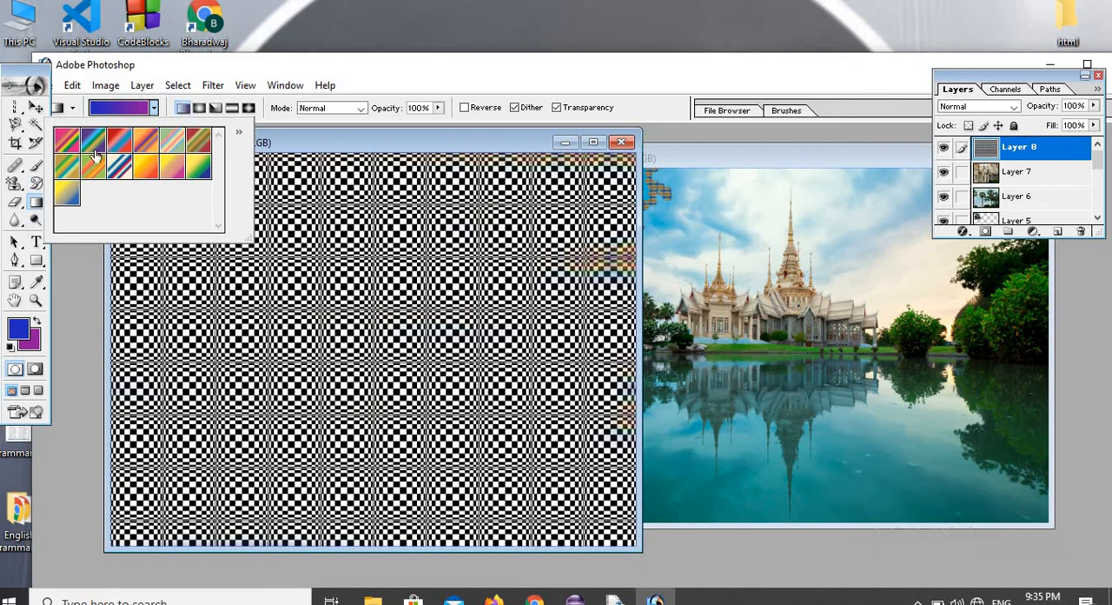
Using the first pink, orange, purple, yellow and green gradient, fill Layer 8 with a short linear gradient and a small radial one.
{"action": "left_click", "coordinate": [67, 146]}
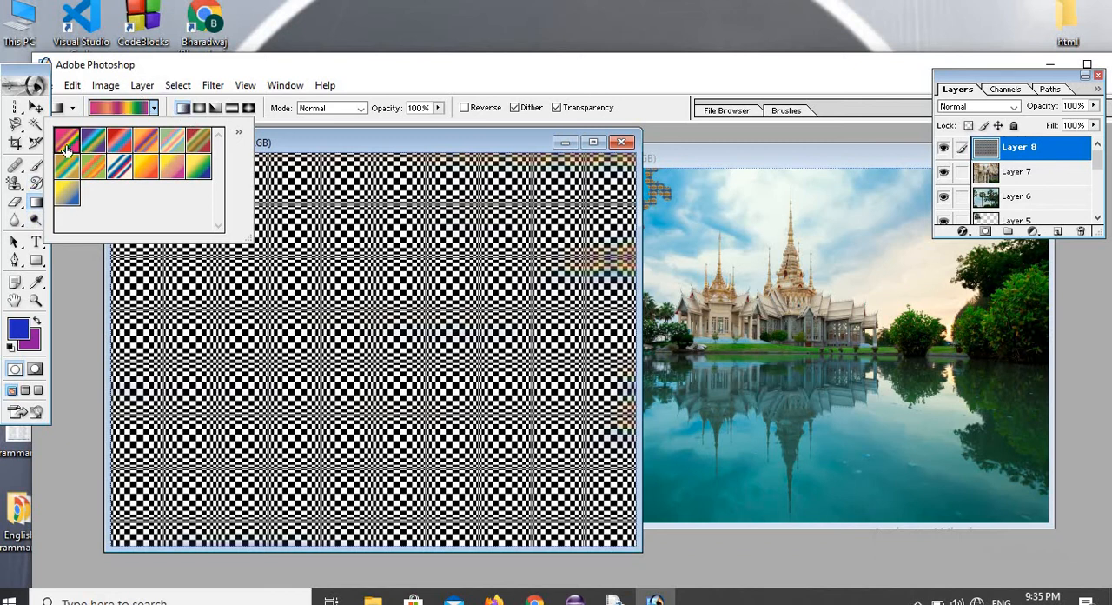
{"action": "left_click", "coordinate": [184, 109]}
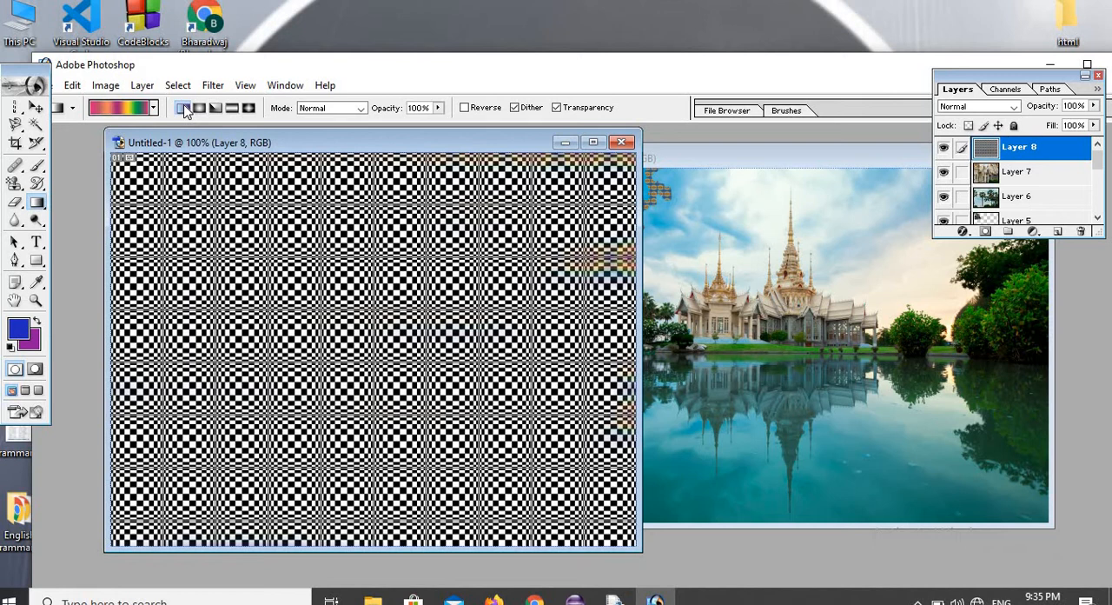
{"action": "left_click_drag", "start_coordinate": [165, 187], "coordinate": [218, 218]}
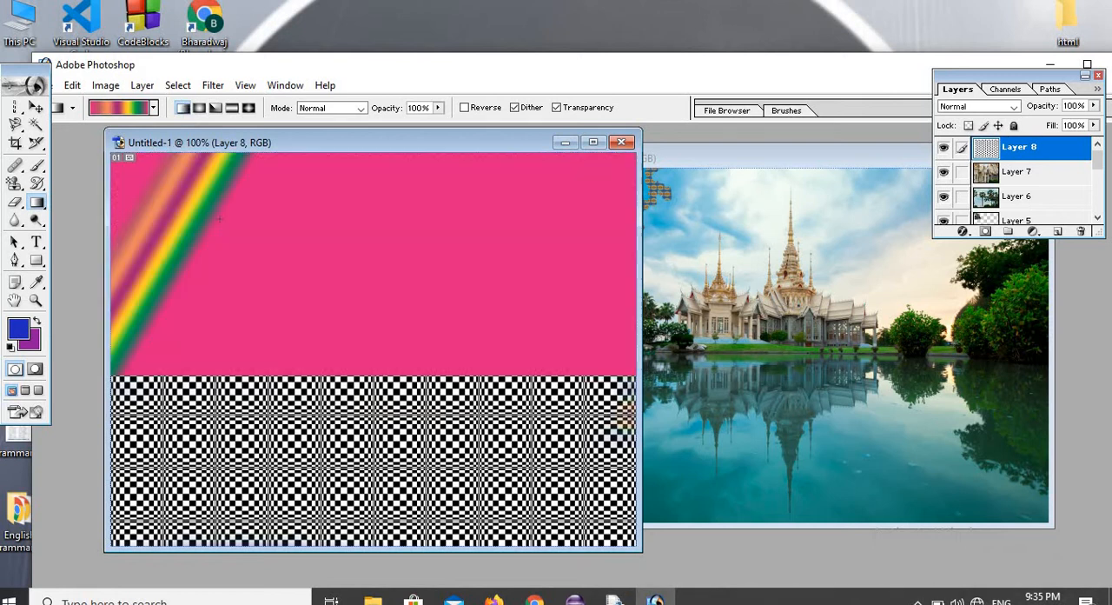
{"action": "left_click", "coordinate": [199, 108]}
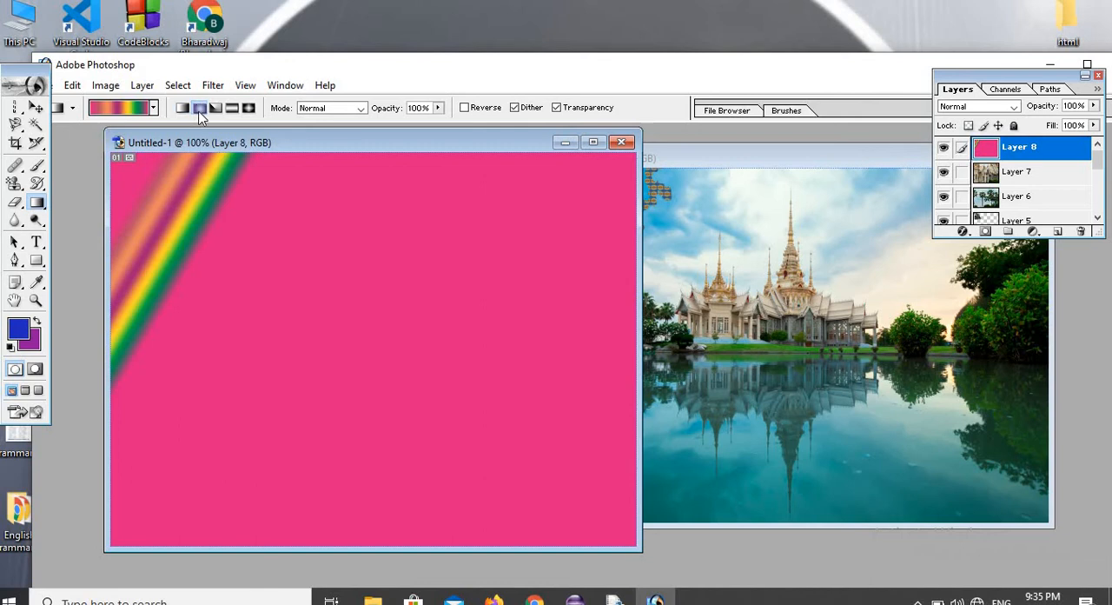
{"action": "left_click_drag", "start_coordinate": [272, 202], "coordinate": [209, 233]}
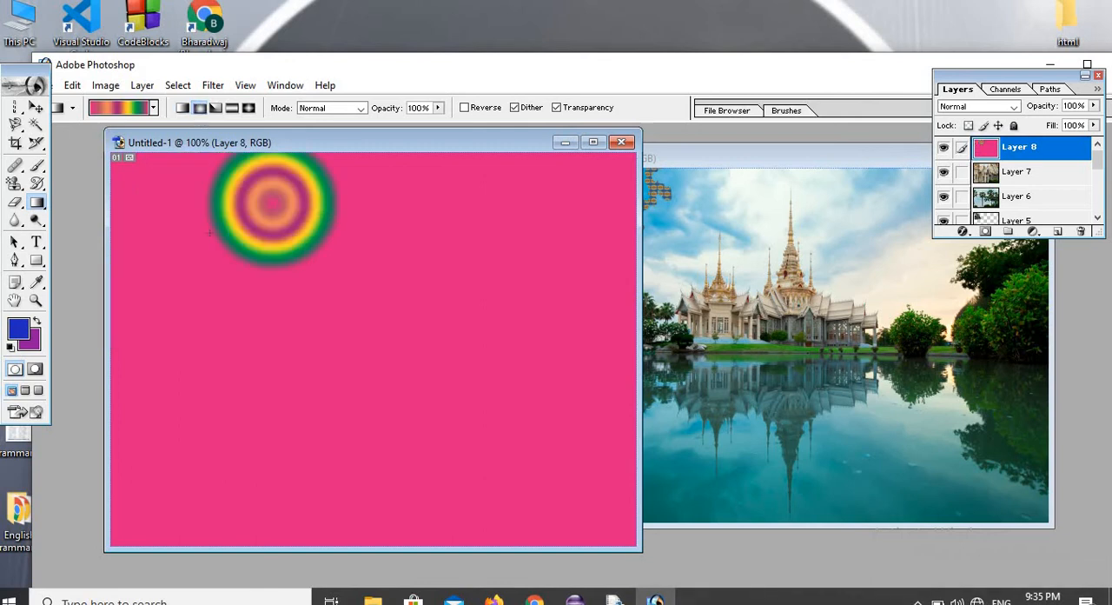
Fill Layer 8 with an angle gradient from its upper edge, then with a wide reflected gradient across the canvas.
{"action": "left_click", "coordinate": [218, 113]}
{"action": "left_click_drag", "start_coordinate": [249, 155], "coordinate": [355, 239]}
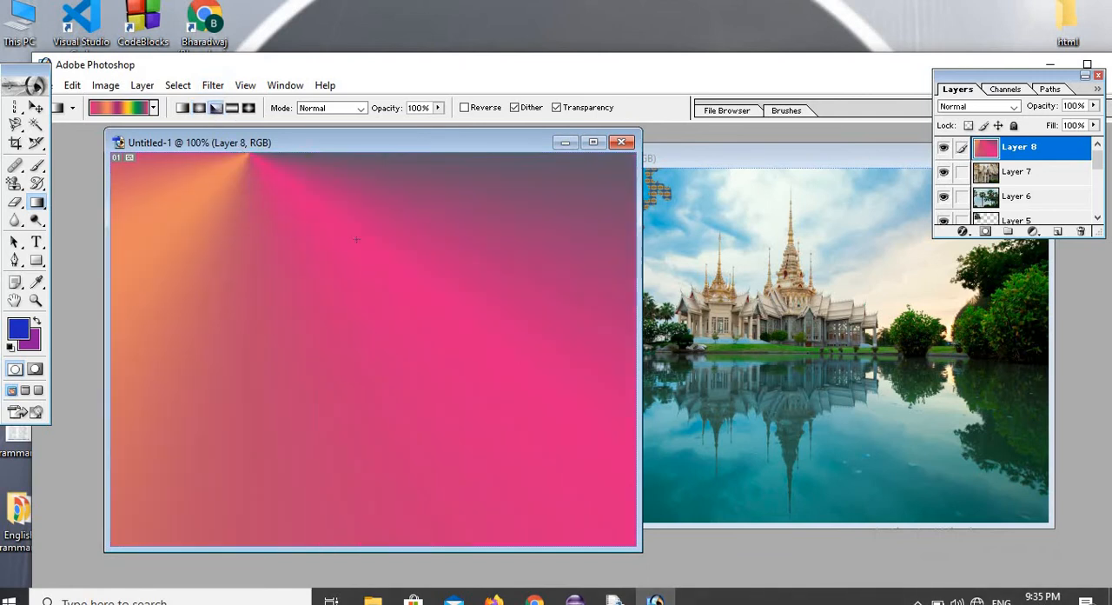
{"action": "left_click", "coordinate": [232, 108]}
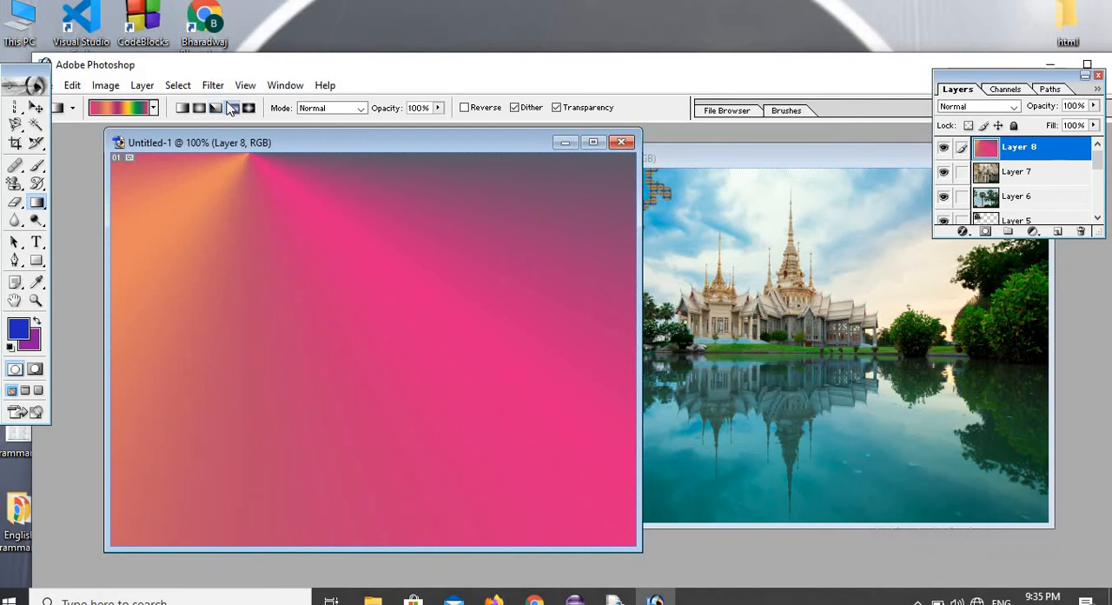
{"action": "left_click_drag", "start_coordinate": [226, 246], "coordinate": [454, 292]}
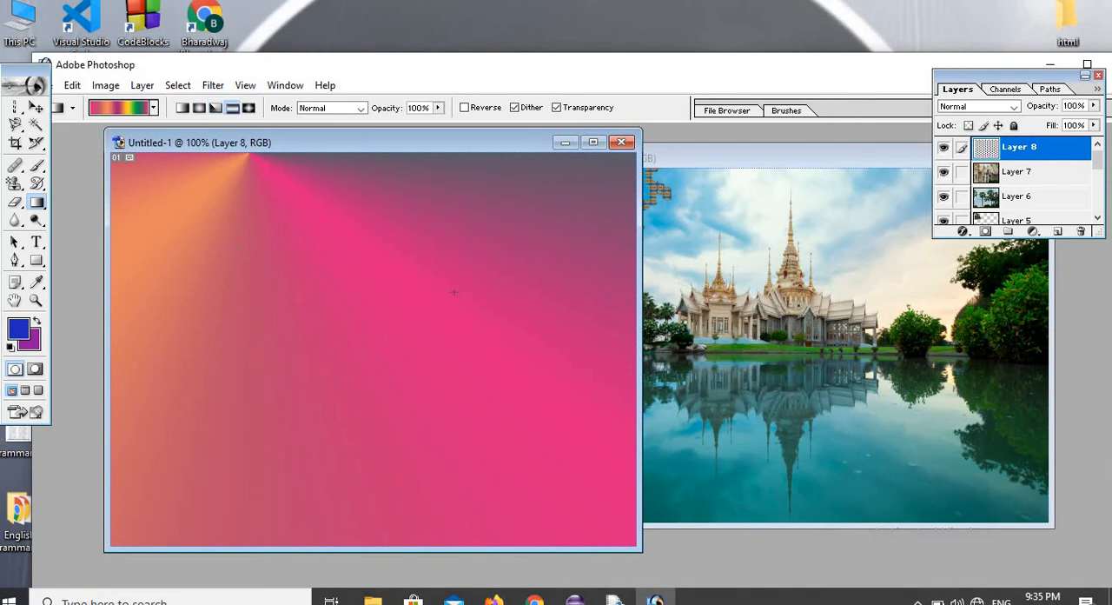
Fill Layer 8 with diamond gradients of different sizes, ending with a small one in the canvas's upper-right corner.
{"action": "left_click", "coordinate": [249, 108]}
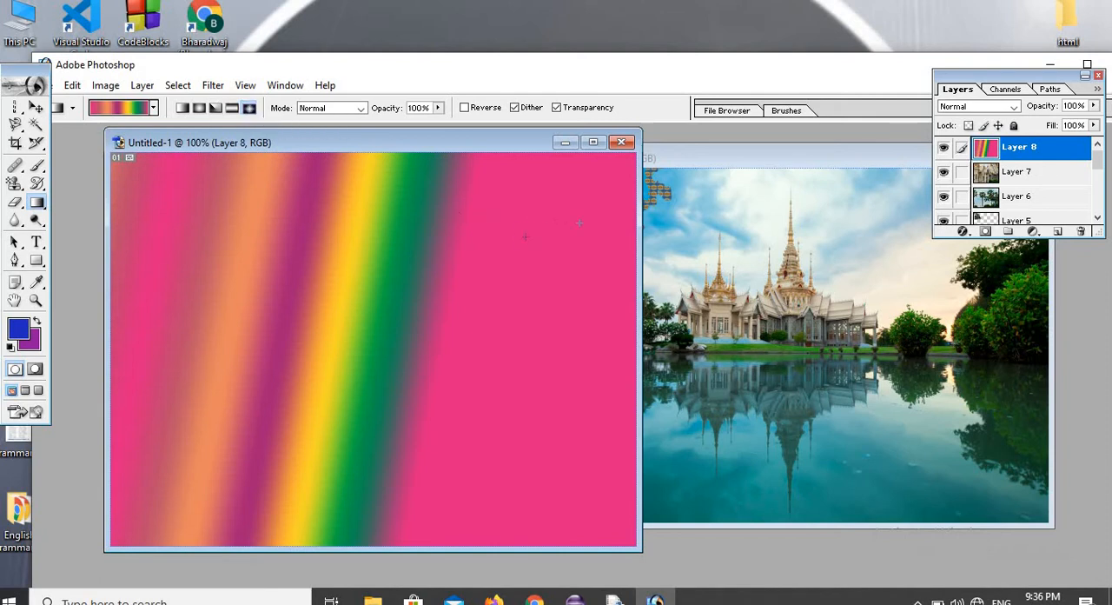
{"action": "left_click_drag", "start_coordinate": [578, 223], "coordinate": [525, 237]}
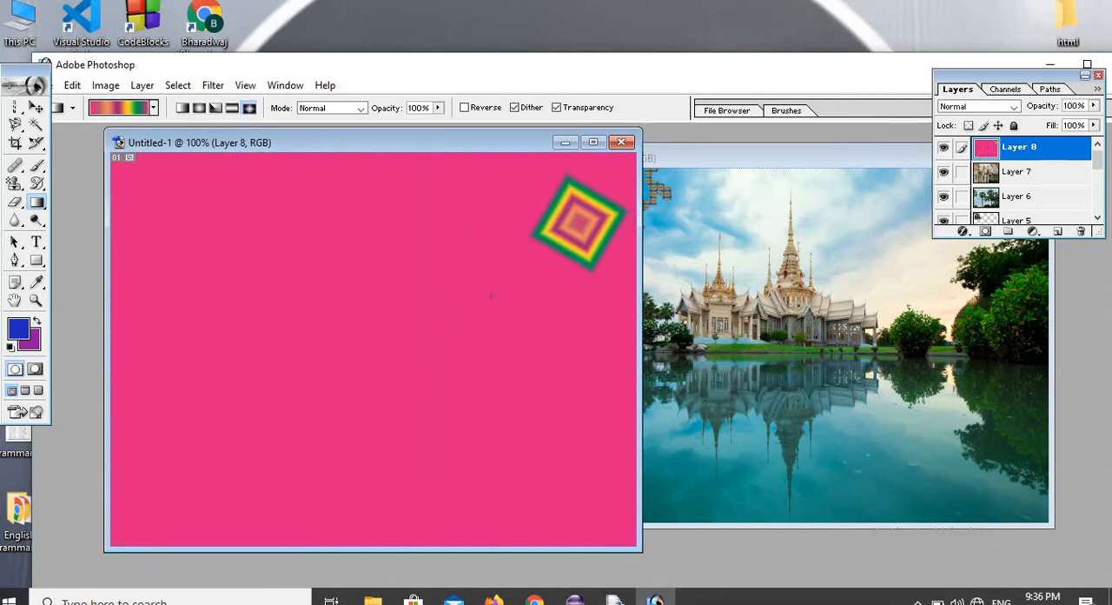
{"action": "left_click_drag", "start_coordinate": [544, 335], "coordinate": [432, 263]}
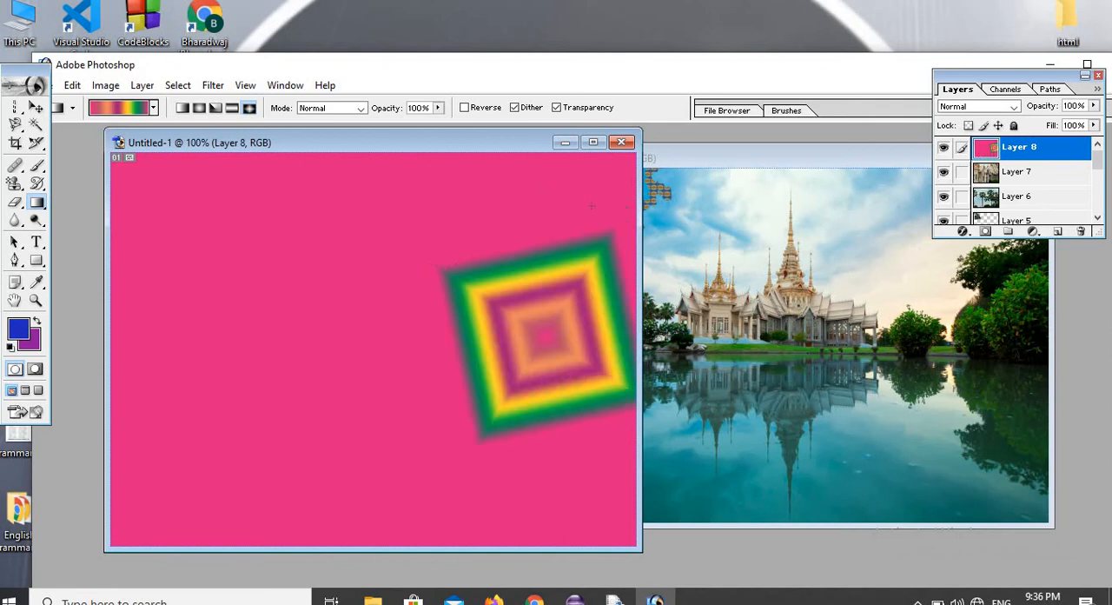
{"action": "left_click_drag", "start_coordinate": [599, 190], "coordinate": [555, 211]}
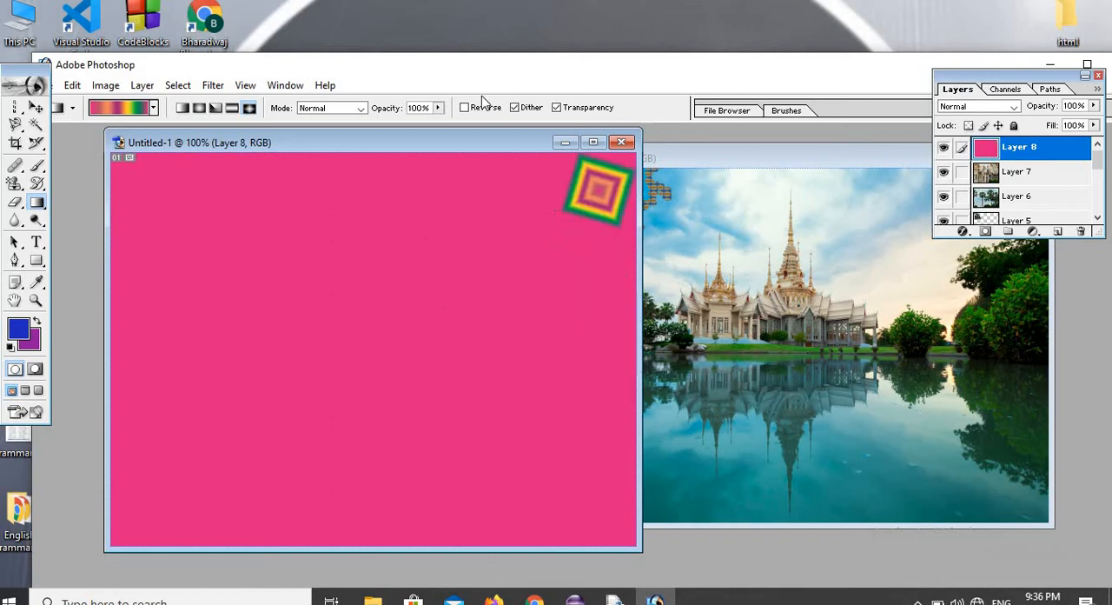
Fill the pink area of Layer 8 with the blue foreground colour using the Paint Bucket Tool.
{"action": "left_click", "coordinate": [34, 203]}
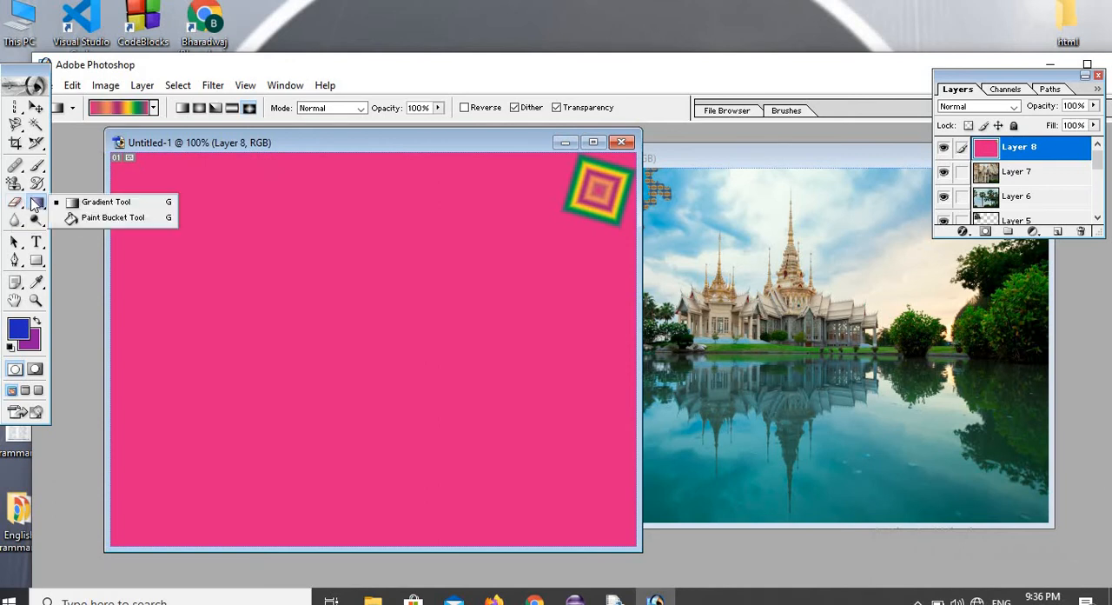
{"action": "left_click", "coordinate": [90, 220]}
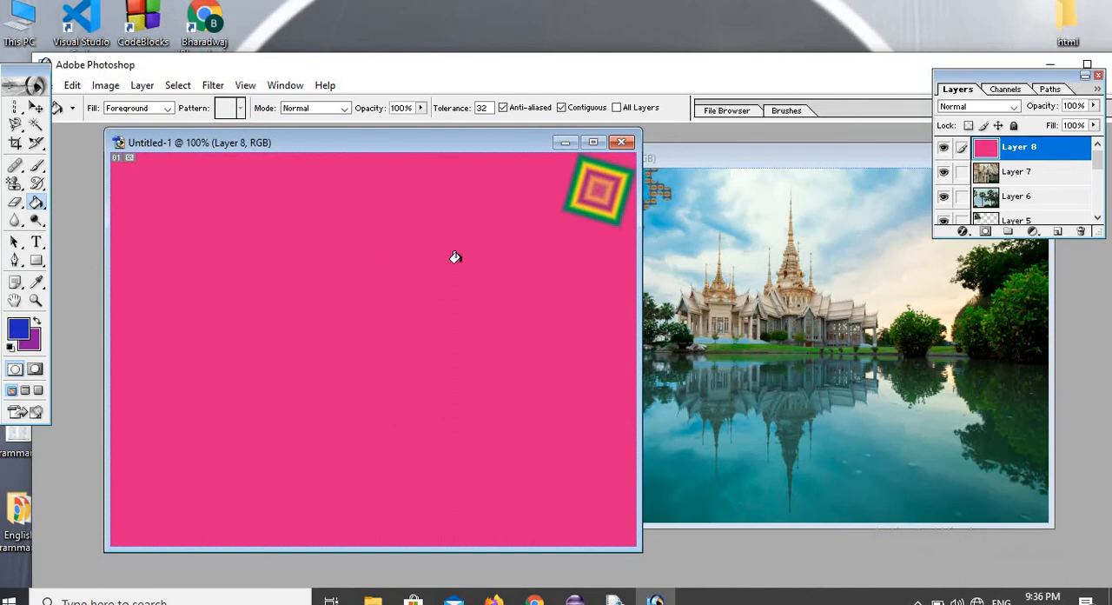
{"action": "left_click", "coordinate": [526, 217]}
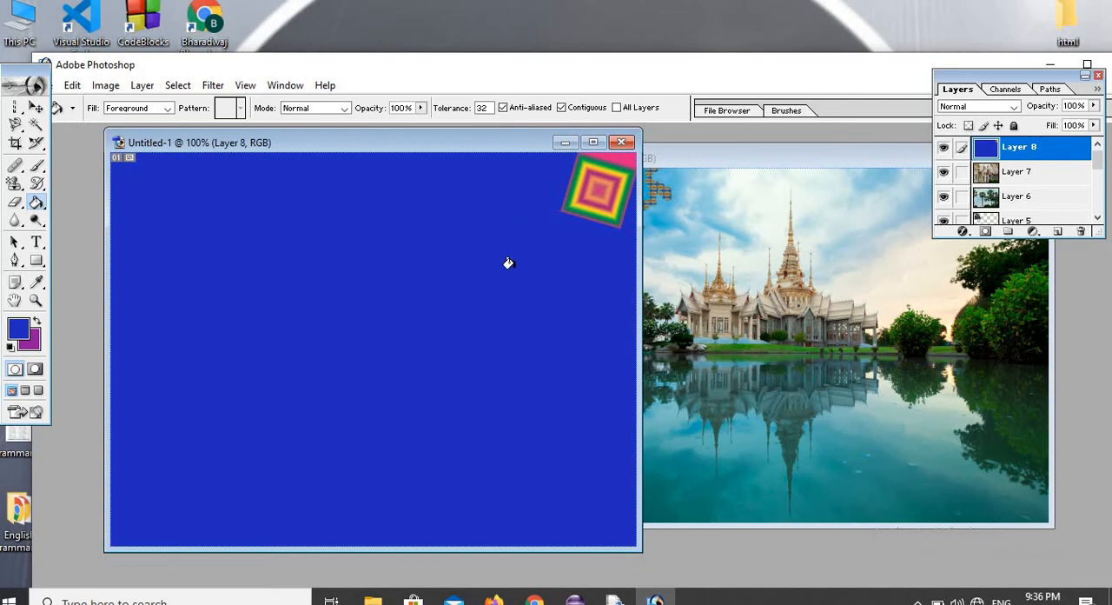
Set the foreground colour to green 3CA41C and fill the blue area of Layer 8 with it.
{"action": "left_click", "coordinate": [21, 329]}
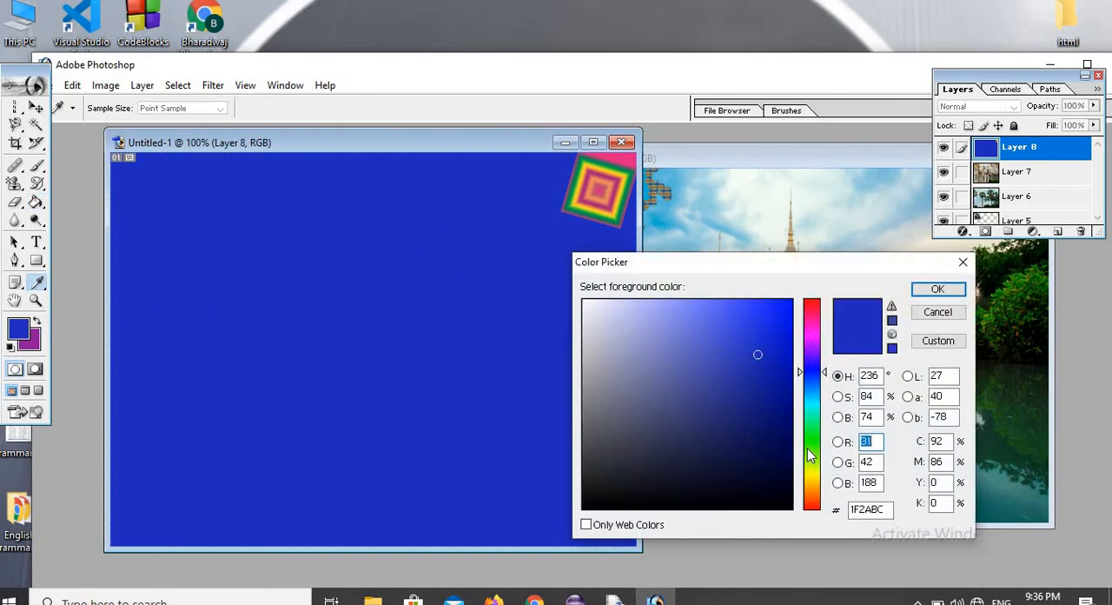
{"action": "left_click", "coordinate": [823, 446]}
{"action": "left_click", "coordinate": [756, 374]}
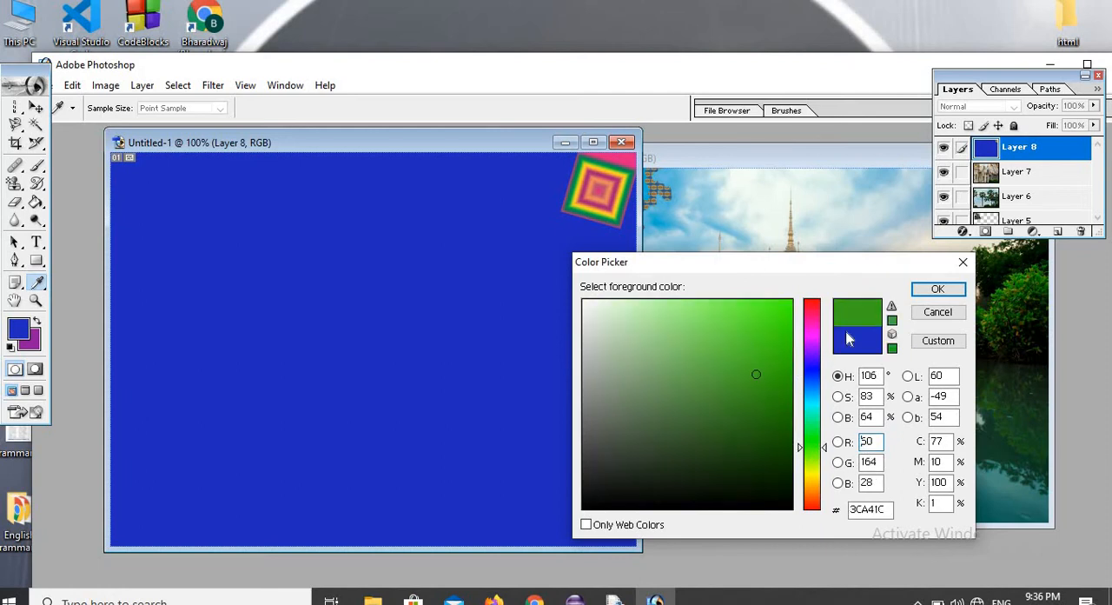
{"action": "left_click", "coordinate": [938, 288]}
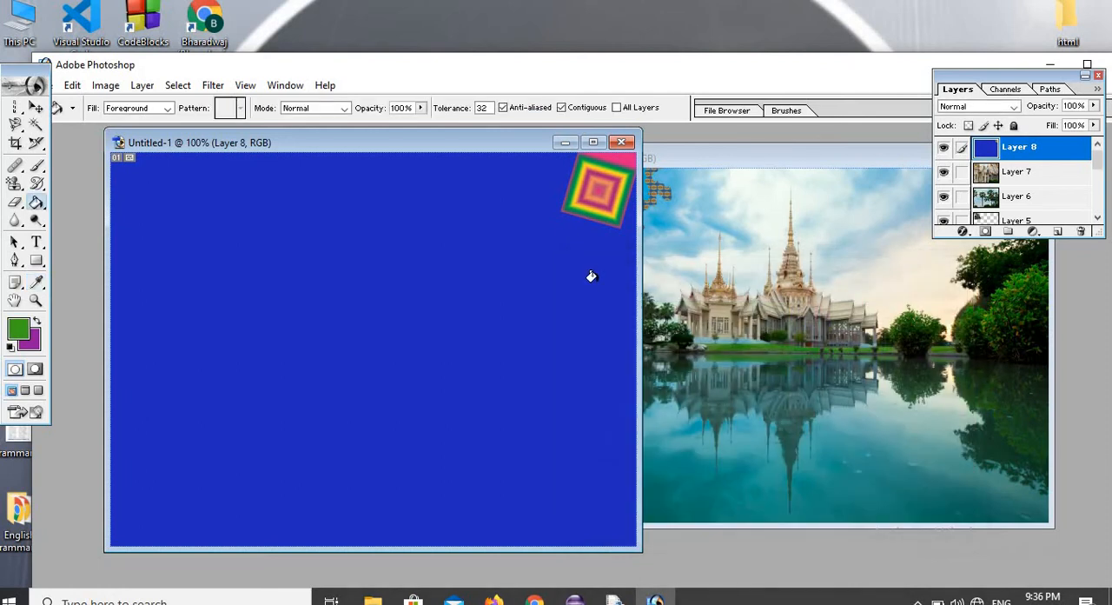
{"action": "left_click", "coordinate": [527, 282]}
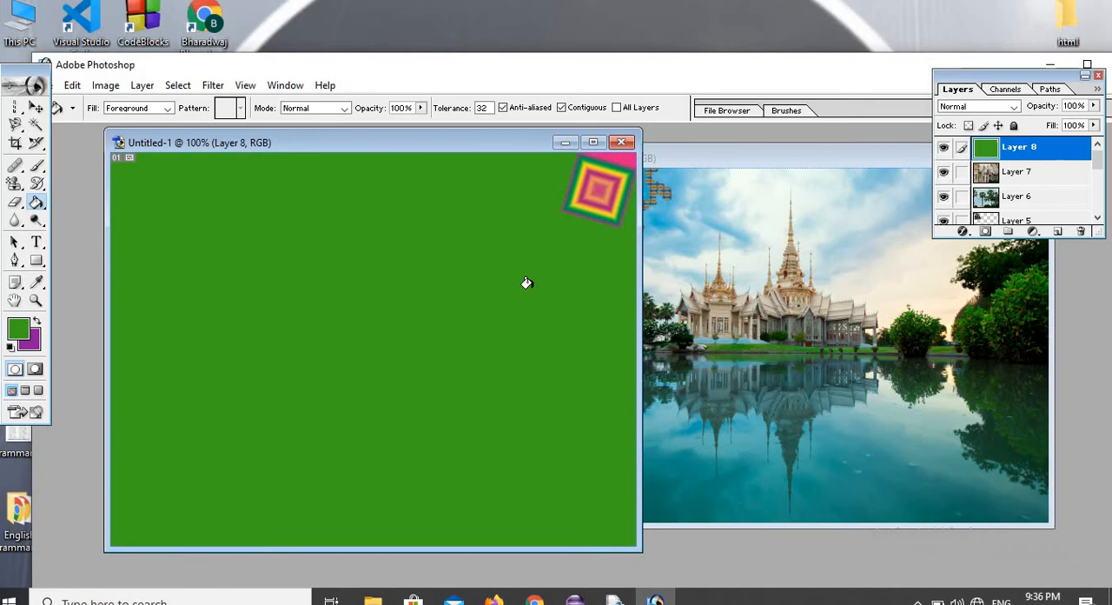
Brush across the temple in image2 copy with the Dodge Tool, using the Midtones range and 50% exposure.
{"action": "left_click", "coordinate": [36, 221]}
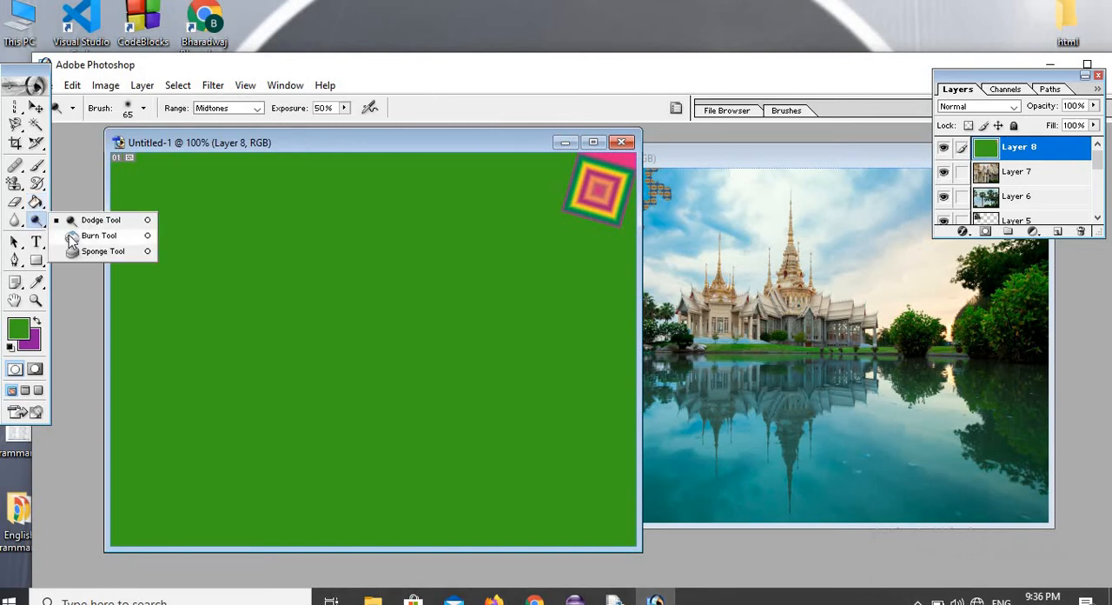
{"action": "left_click", "coordinate": [119, 223]}
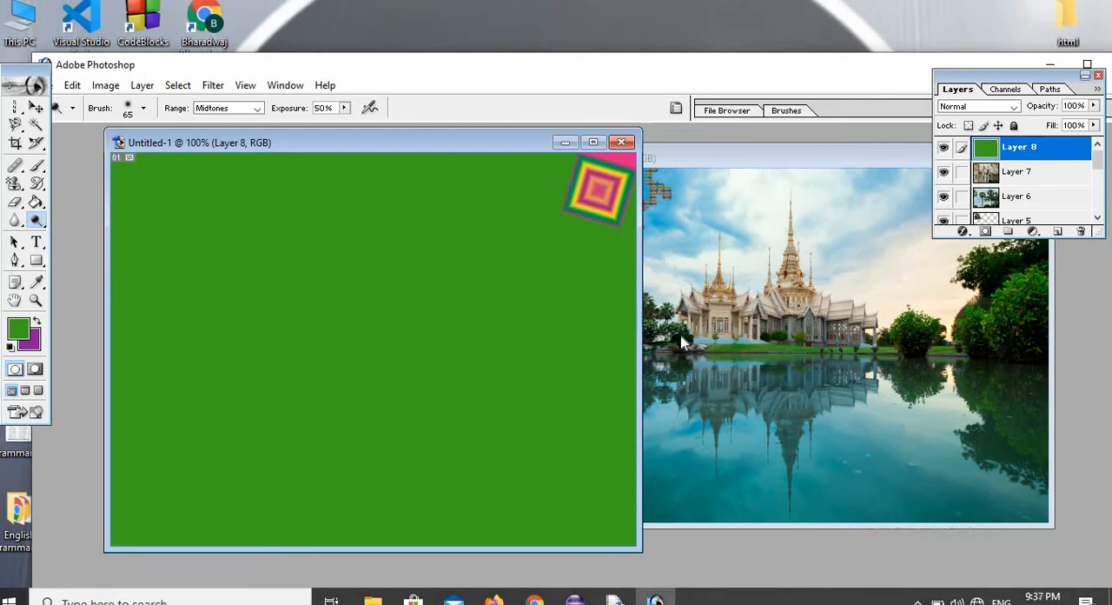
{"action": "left_click", "coordinate": [730, 323]}
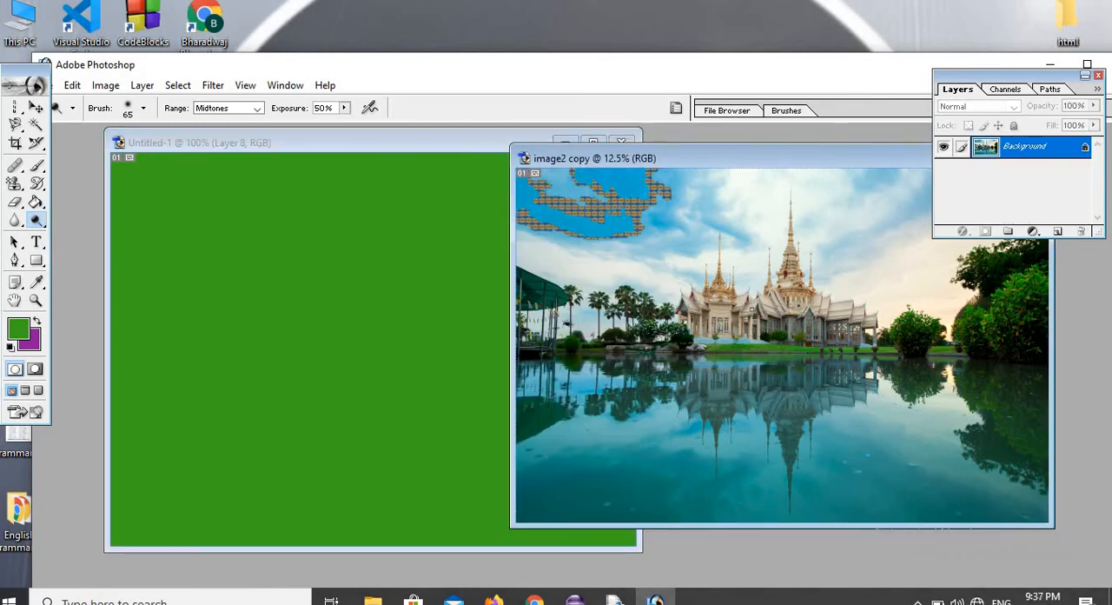
{"action": "mouse_move", "coordinate": [752, 310]}
{"action": "left_mouse_down"}
{"action": "mouse_move", "coordinate": [725, 314]}
{"action": "mouse_move", "coordinate": [755, 307]}
{"action": "mouse_move", "coordinate": [706, 296]}
{"action": "mouse_move", "coordinate": [753, 287]}
{"action": "mouse_move", "coordinate": [804, 306]}
{"action": "mouse_move", "coordinate": [795, 313]}
{"action": "mouse_move", "coordinate": [813, 296]}
{"action": "left_mouse_up"}
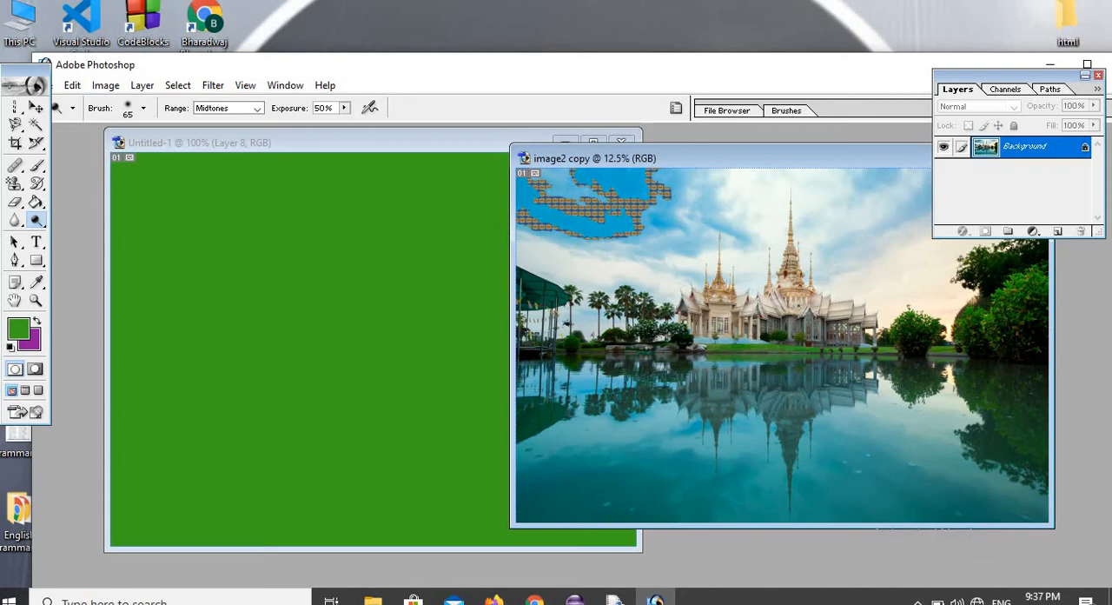
Move the toolbox clear of the menus and open image1 from the sample pictures folder.
{"action": "left_click_drag", "start_coordinate": [24, 70], "coordinate": [17, 117]}
{"action": "left_click", "coordinate": [45, 85]}
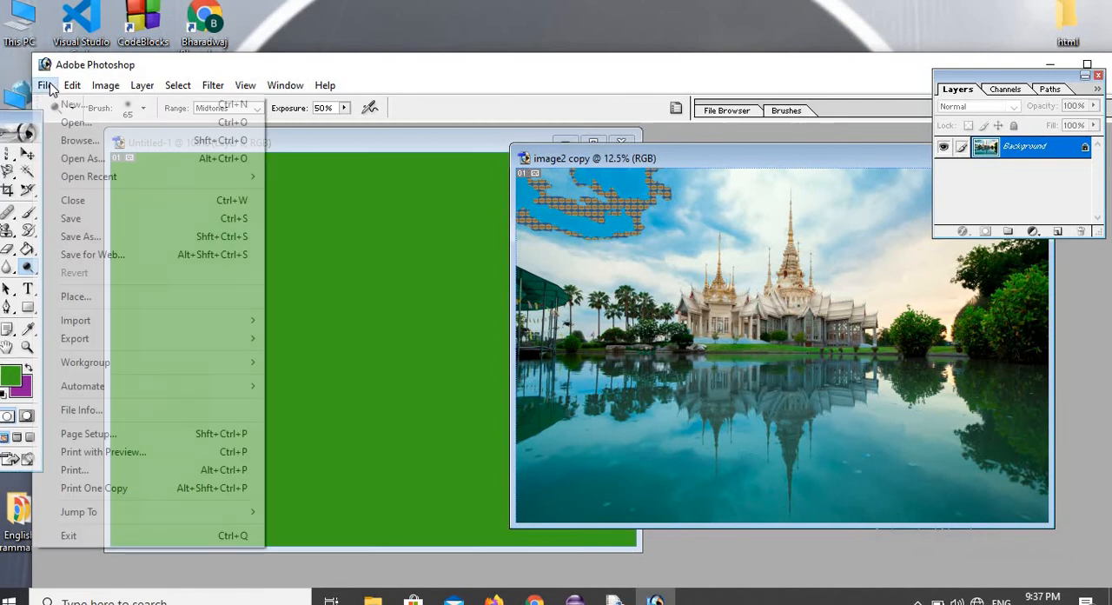
{"action": "left_click", "coordinate": [76, 122]}
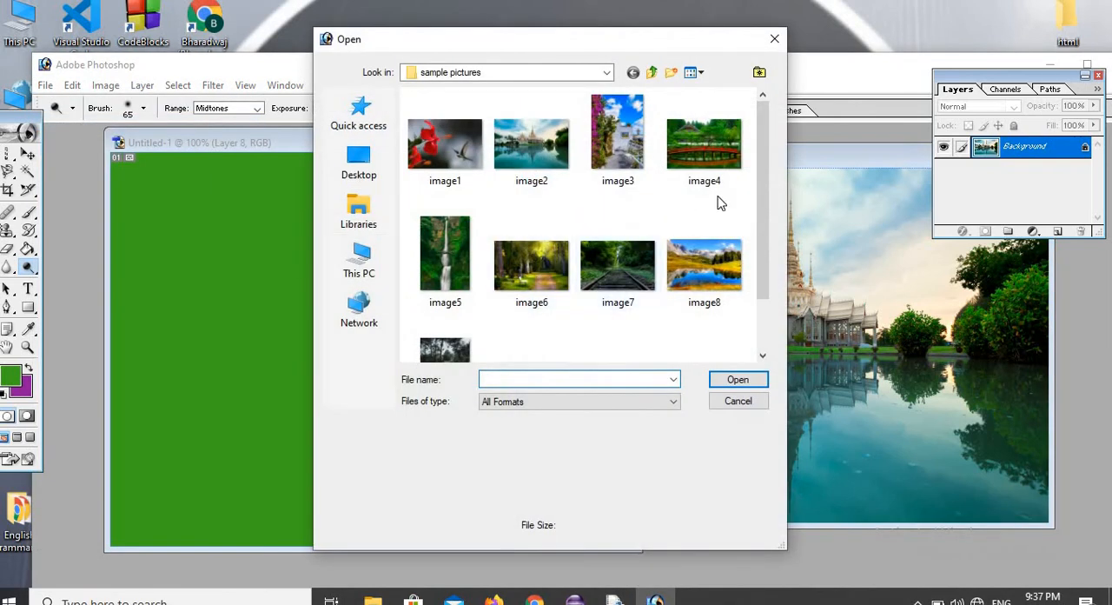
{"action": "left_click", "coordinate": [763, 357]}
{"action": "left_click", "coordinate": [763, 357]}
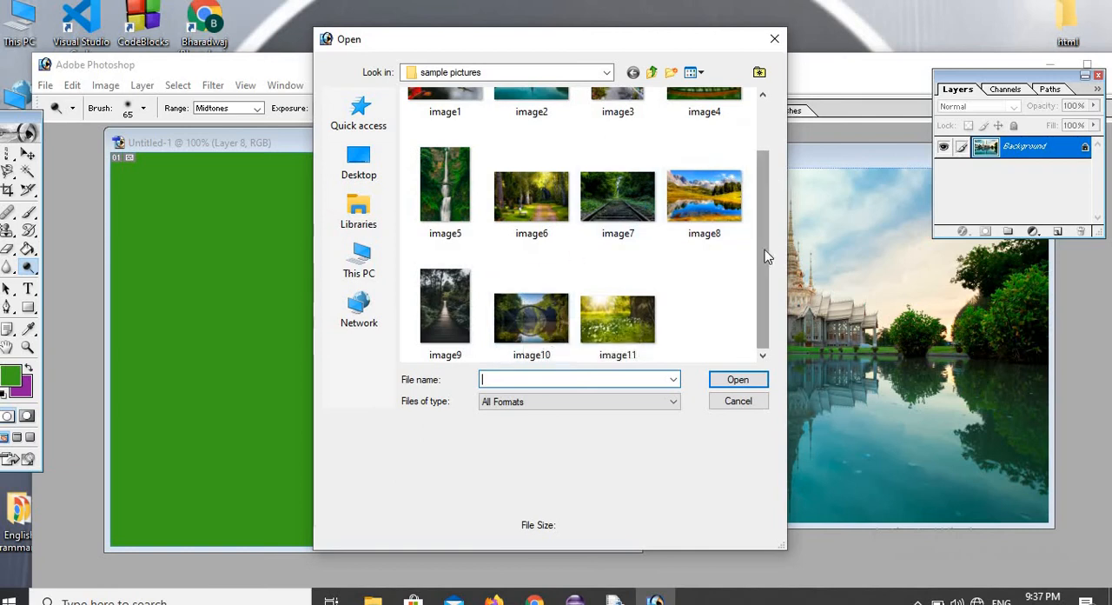
{"action": "scroll", "coordinate": [765, 253], "scroll_direction": "up", "scroll_amount": 2}
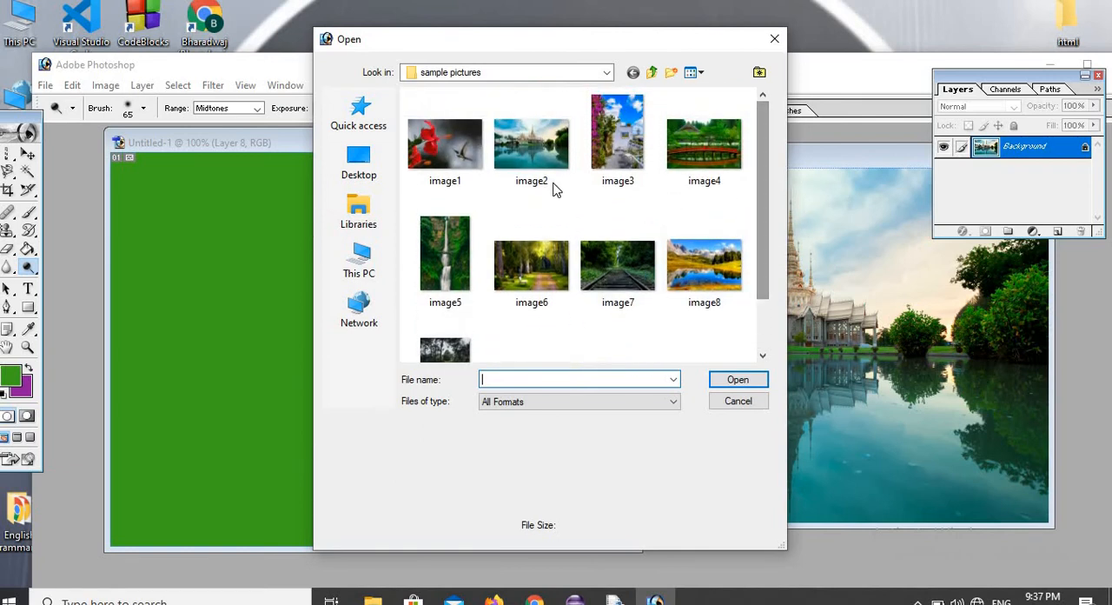
{"action": "left_click", "coordinate": [459, 146]}
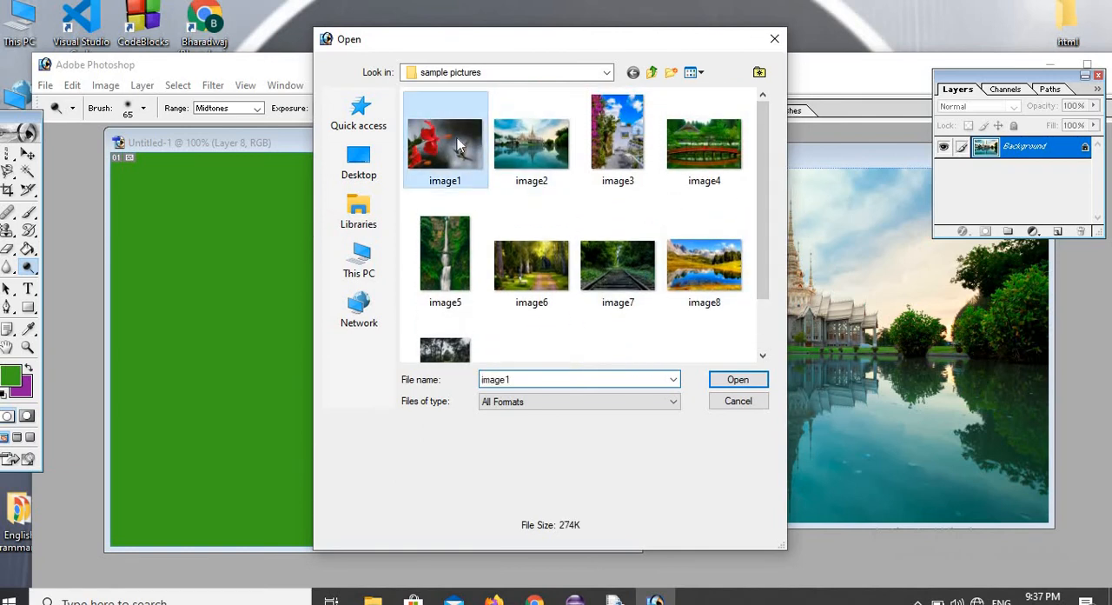
{"action": "left_click", "coordinate": [738, 380]}
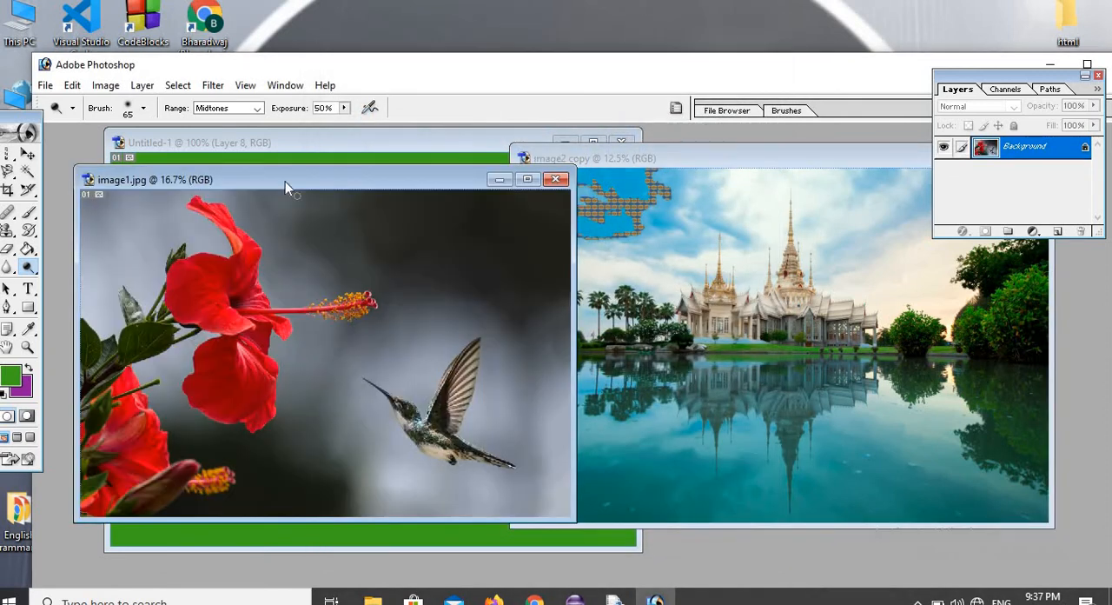
{"action": "right_click", "coordinate": [285, 183]}
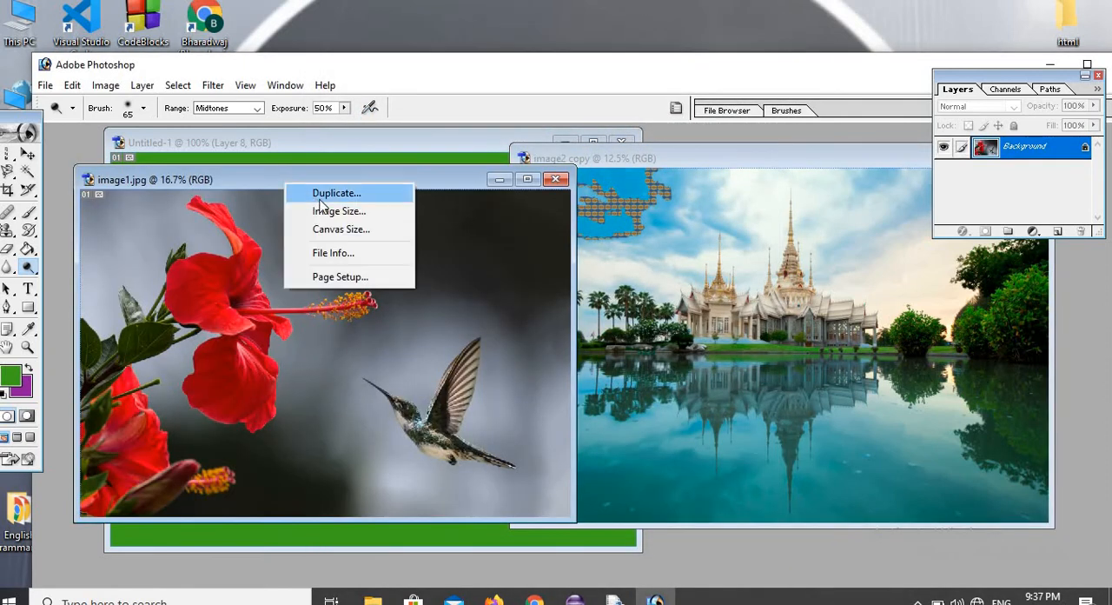
{"action": "left_click", "coordinate": [323, 194]}
{"action": "left_click", "coordinate": [676, 282]}
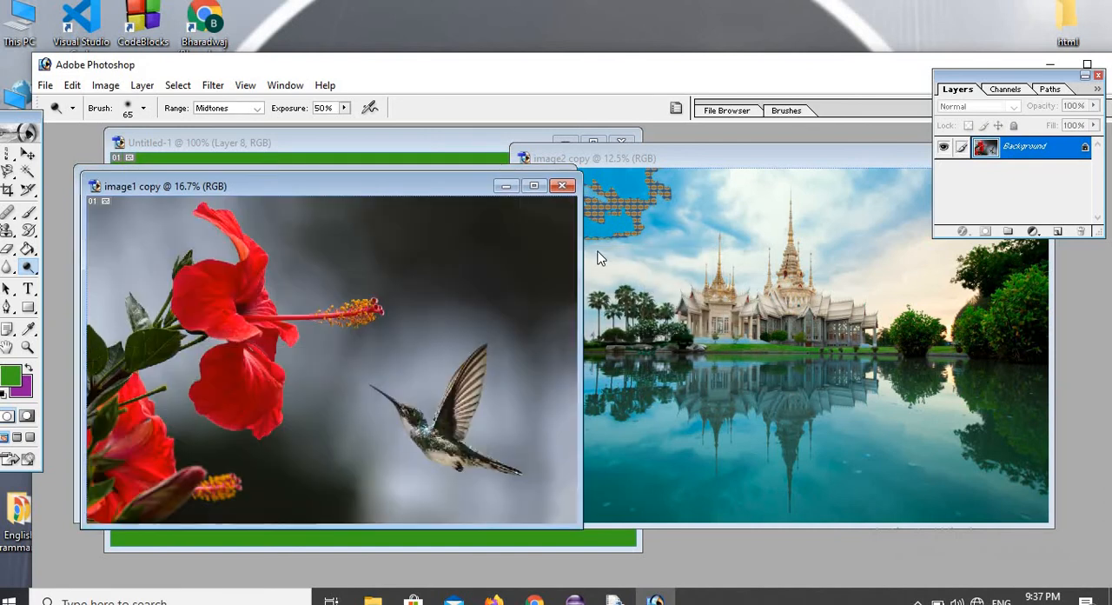
{"action": "left_click_drag", "start_coordinate": [487, 186], "coordinate": [846, 296]}
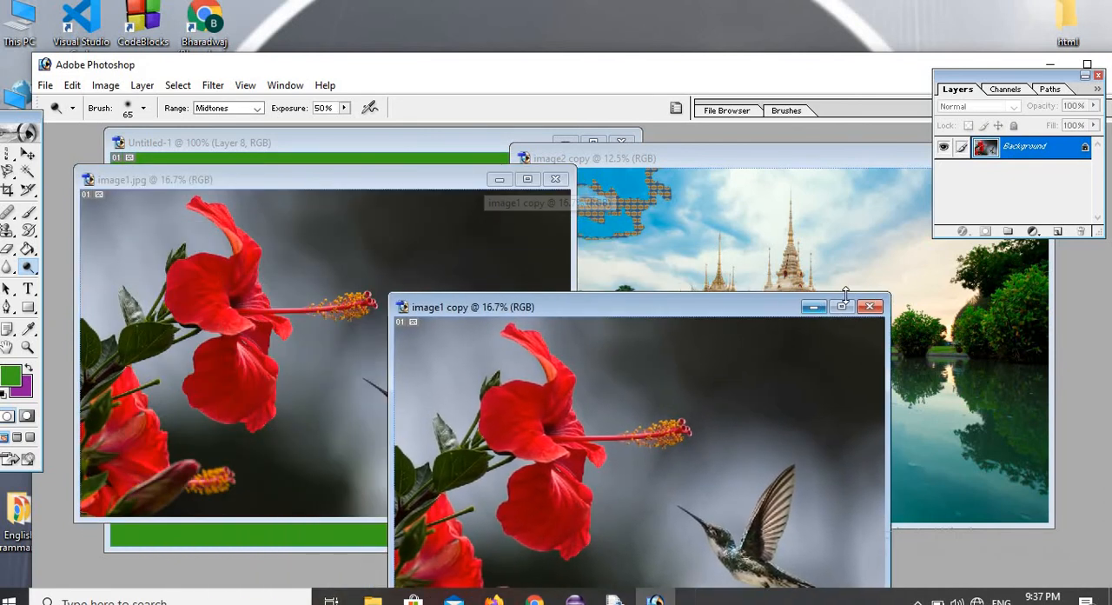
{"action": "left_click", "coordinate": [870, 306]}
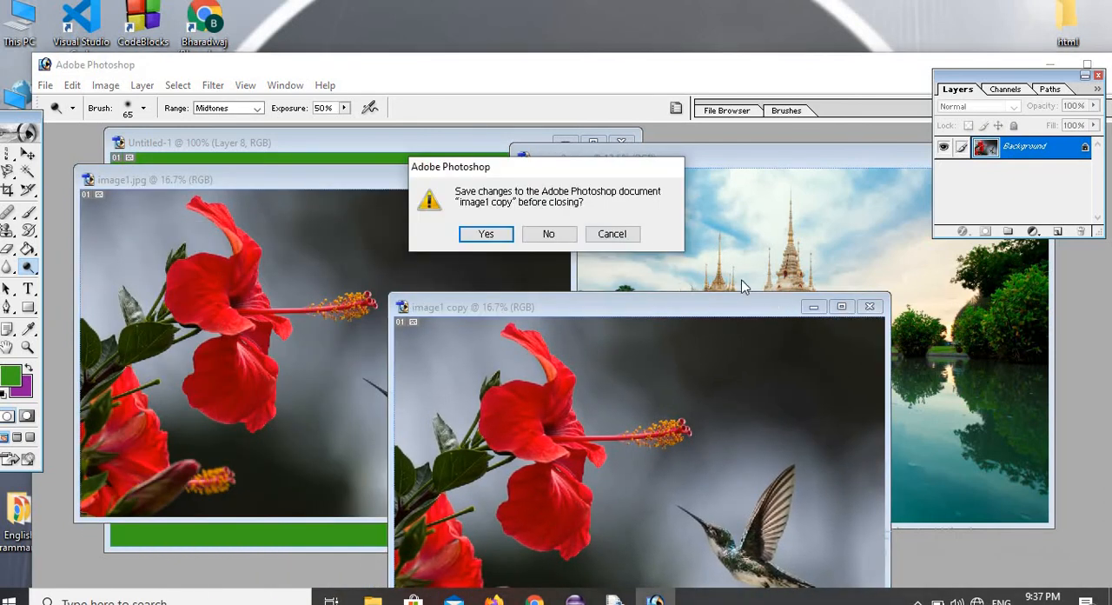
{"action": "left_click", "coordinate": [561, 233]}
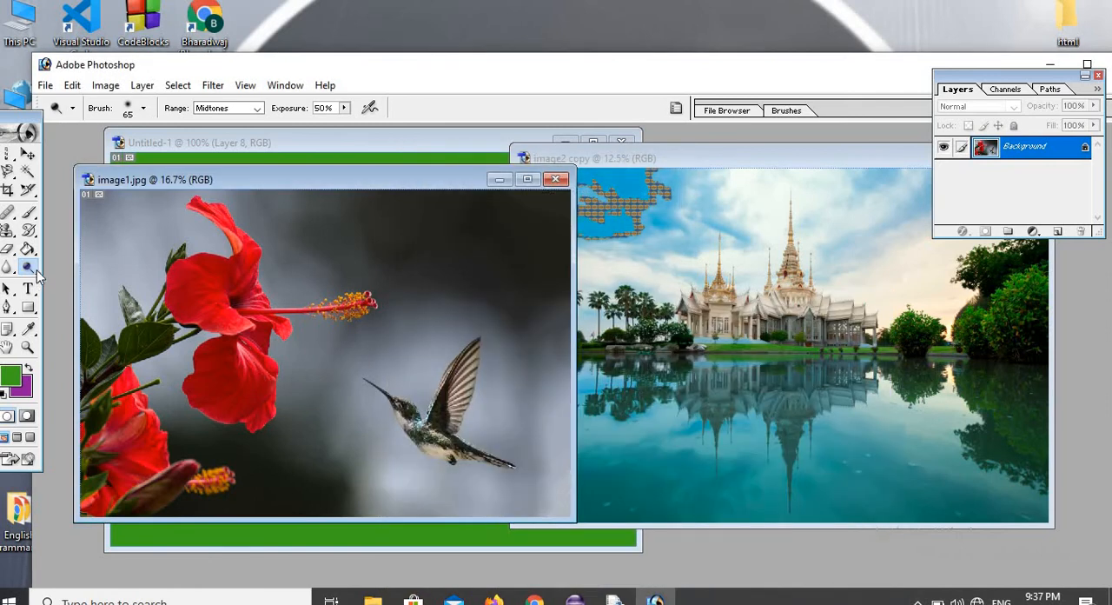
Lighten the grey background beside the upper red flower in image1.jpg with the Dodge Tool.
{"action": "left_click_drag", "start_coordinate": [38, 275], "coordinate": [79, 271]}
{"action": "mouse_move", "coordinate": [173, 288]}
{"action": "left_mouse_down"}
{"action": "mouse_move", "coordinate": [130, 285]}
{"action": "mouse_move", "coordinate": [125, 274]}
{"action": "mouse_move", "coordinate": [160, 274]}
{"action": "mouse_move", "coordinate": [121, 274]}
{"action": "mouse_move", "coordinate": [107, 250]}
{"action": "mouse_move", "coordinate": [127, 252]}
{"action": "mouse_move", "coordinate": [126, 232]}
{"action": "mouse_move", "coordinate": [107, 236]}
{"action": "mouse_move", "coordinate": [154, 230]}
{"action": "mouse_move", "coordinate": [96, 239]}
{"action": "mouse_move", "coordinate": [137, 230]}
{"action": "mouse_move", "coordinate": [120, 214]}
{"action": "mouse_move", "coordinate": [123, 241]}
{"action": "mouse_move", "coordinate": [171, 237]}
{"action": "left_mouse_up"}
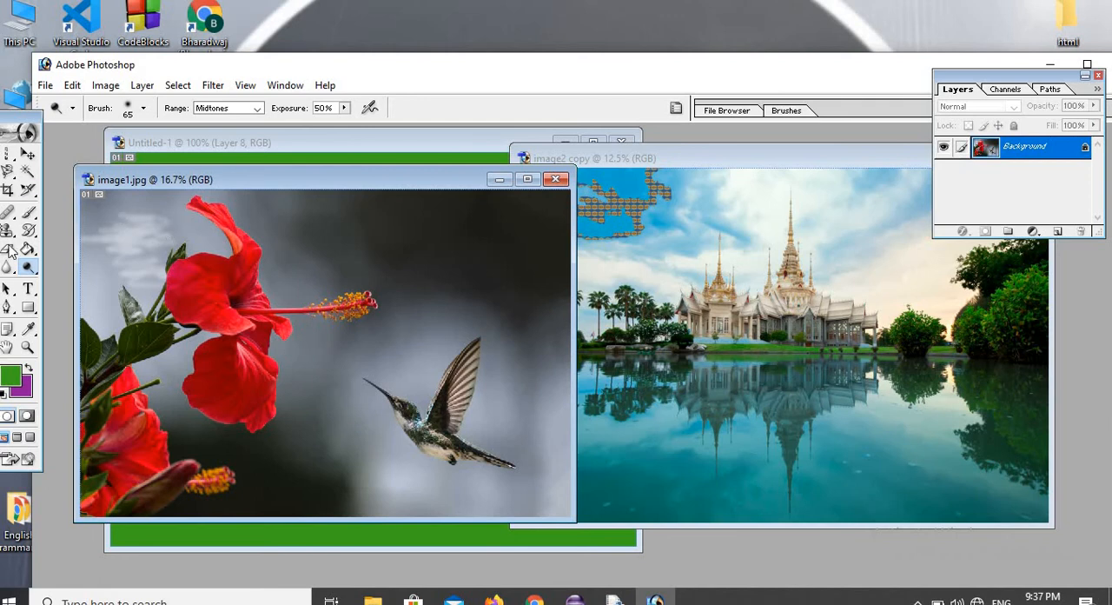
Darken the lightened background and the area around the upper flower in image1.jpg with the Burn Tool at 50% exposure.
{"action": "left_click", "coordinate": [29, 268]}
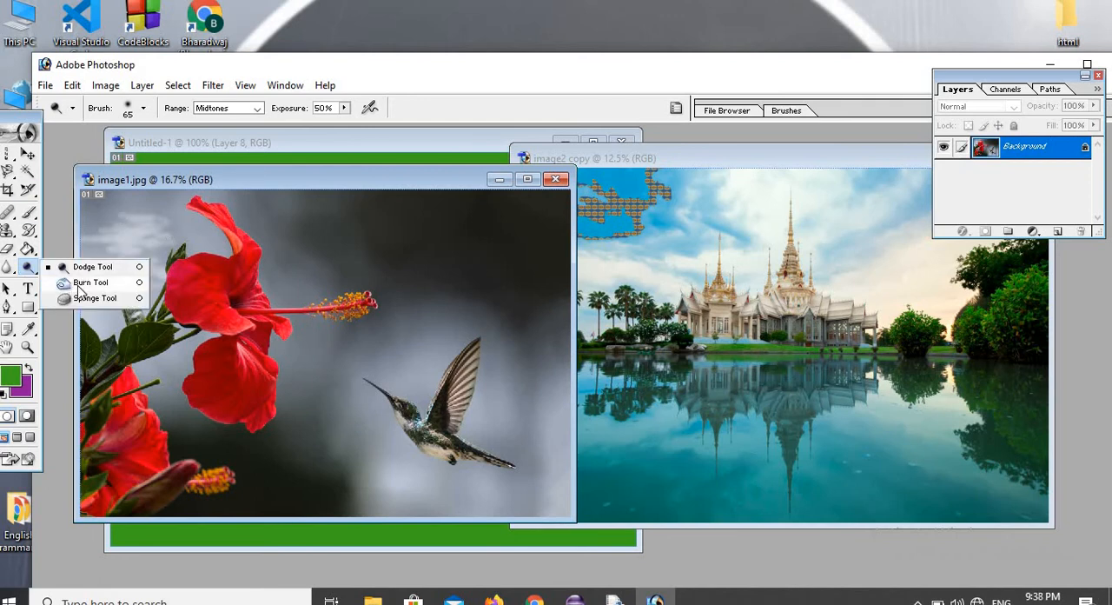
{"action": "left_click", "coordinate": [74, 282]}
{"action": "mouse_move", "coordinate": [99, 267]}
{"action": "left_mouse_down"}
{"action": "mouse_move", "coordinate": [158, 251]}
{"action": "mouse_move", "coordinate": [127, 255]}
{"action": "mouse_move", "coordinate": [156, 245]}
{"action": "mouse_move", "coordinate": [115, 232]}
{"action": "mouse_move", "coordinate": [148, 231]}
{"action": "mouse_move", "coordinate": [199, 286]}
{"action": "left_mouse_up"}
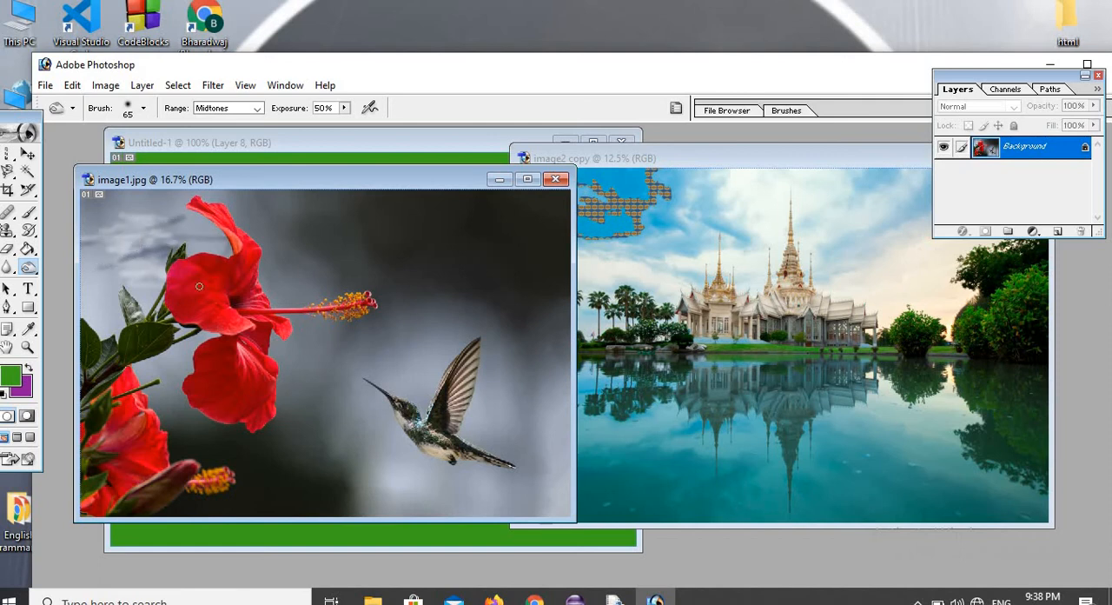
{"action": "mouse_move", "coordinate": [150, 318]}
{"action": "left_mouse_down"}
{"action": "mouse_move", "coordinate": [174, 245]}
{"action": "mouse_move", "coordinate": [152, 233]}
{"action": "mouse_move", "coordinate": [107, 243]}
{"action": "mouse_move", "coordinate": [237, 220]}
{"action": "left_mouse_up"}
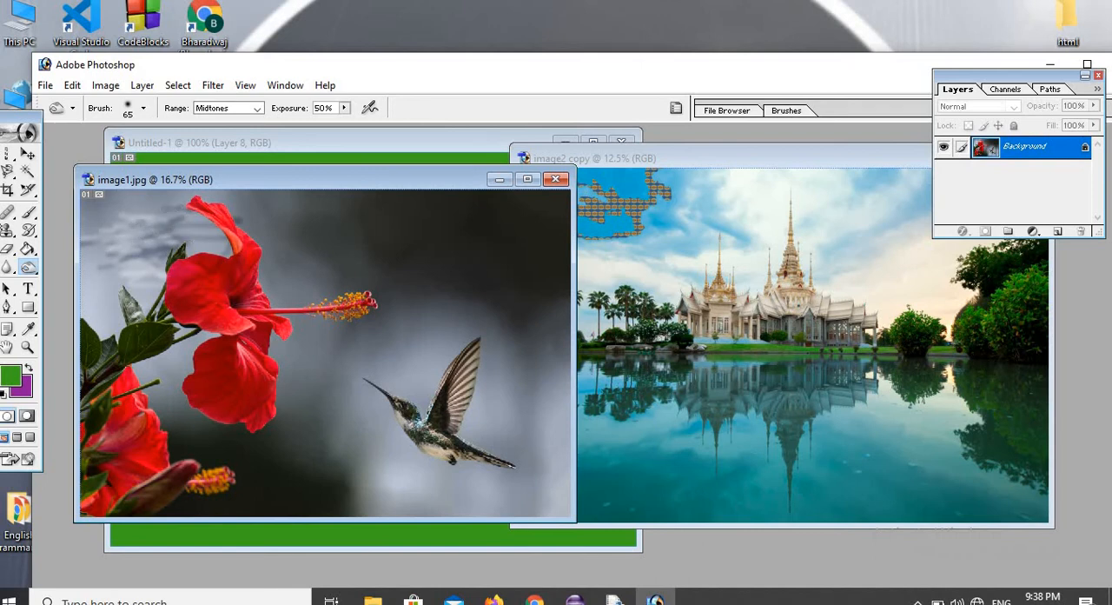
{"action": "mouse_move", "coordinate": [106, 236]}
{"action": "left_mouse_down"}
{"action": "mouse_move", "coordinate": [144, 211]}
{"action": "mouse_move", "coordinate": [113, 238]}
{"action": "mouse_move", "coordinate": [173, 241]}
{"action": "left_mouse_up"}
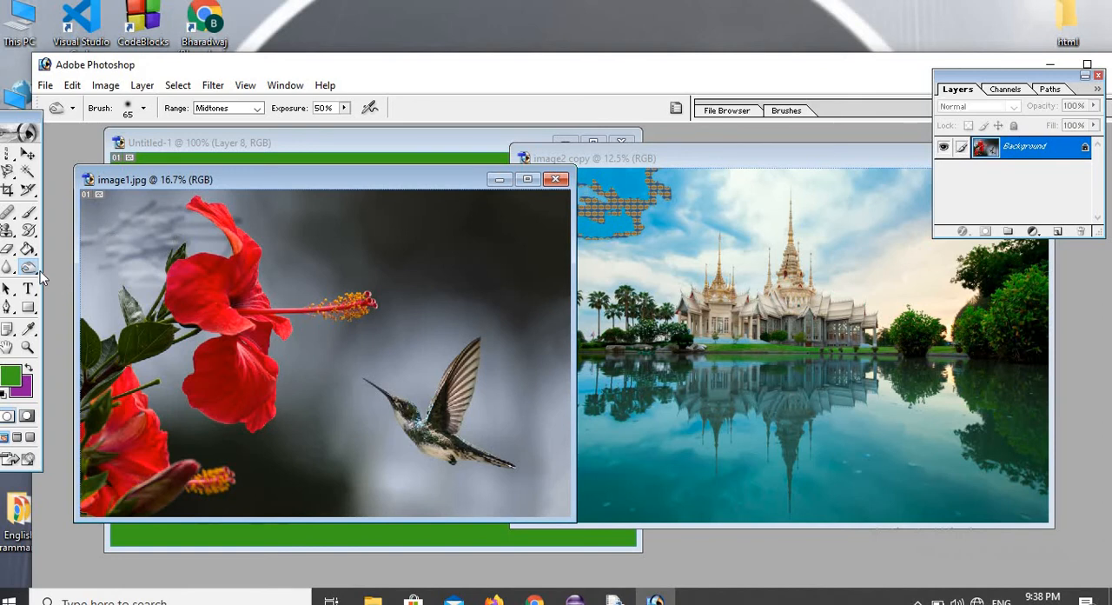
Try the Sponge Tool, and use the Eraser Tool to make a small curved mark in the background beside the upper flower.
{"action": "left_click", "coordinate": [36, 272]}
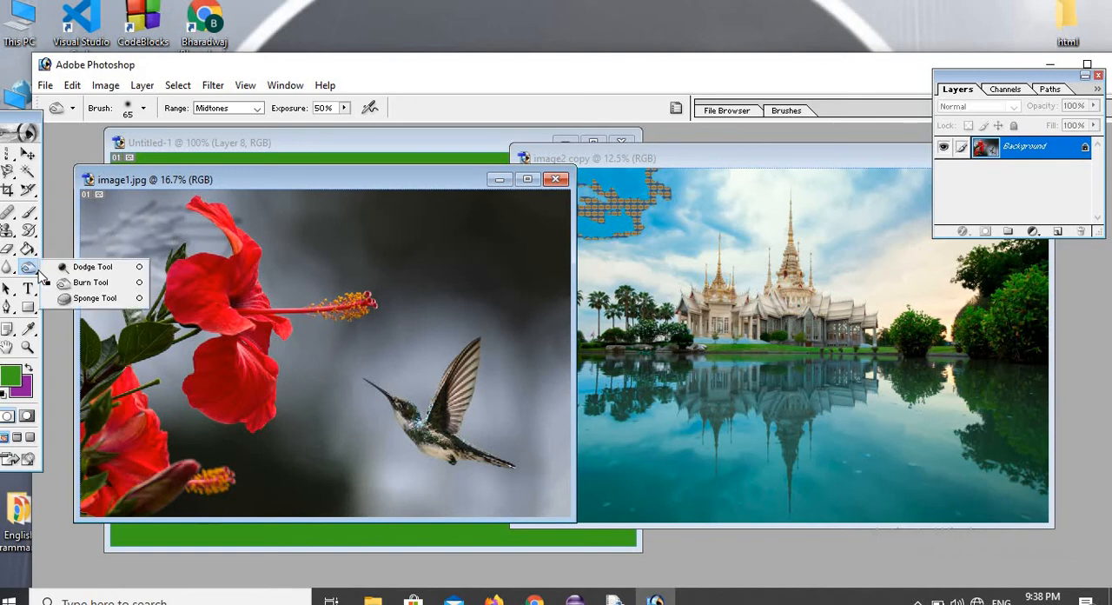
{"action": "left_click", "coordinate": [93, 298]}
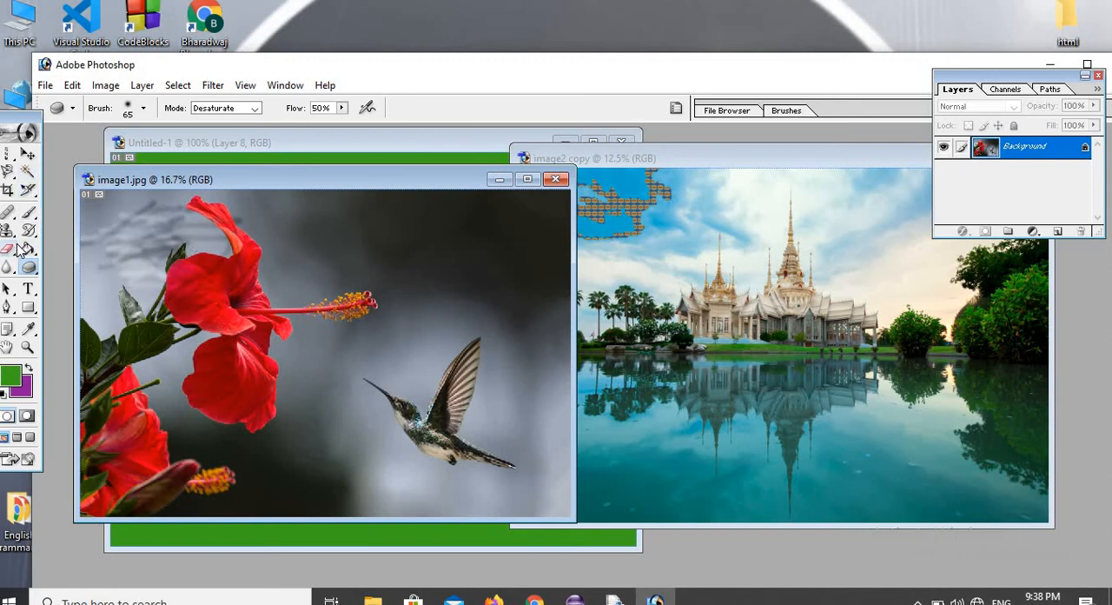
{"action": "left_click", "coordinate": [13, 250]}
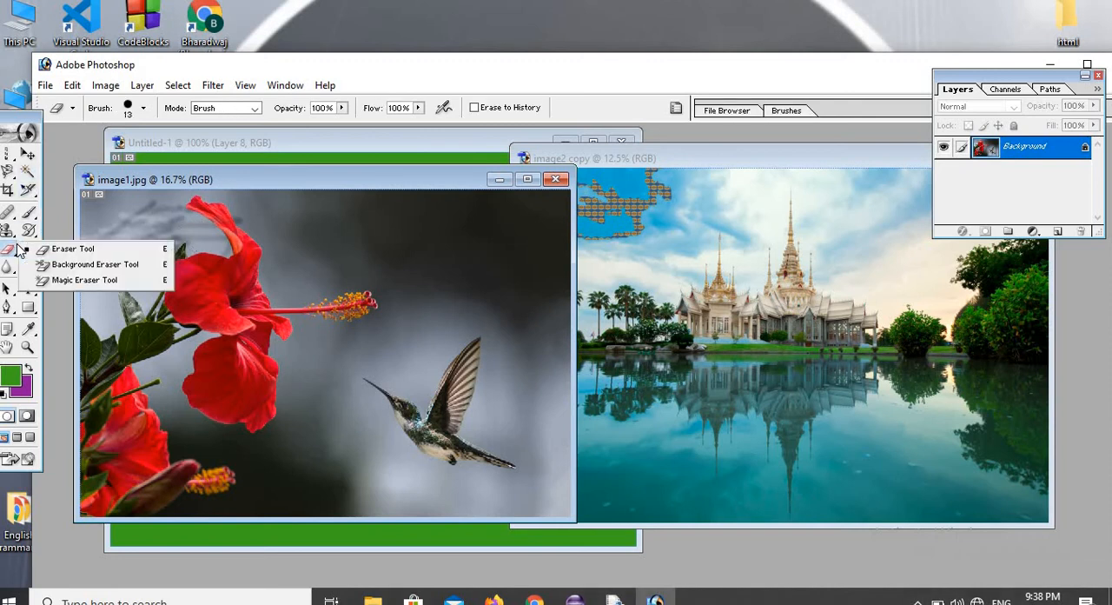
{"action": "left_click", "coordinate": [84, 250]}
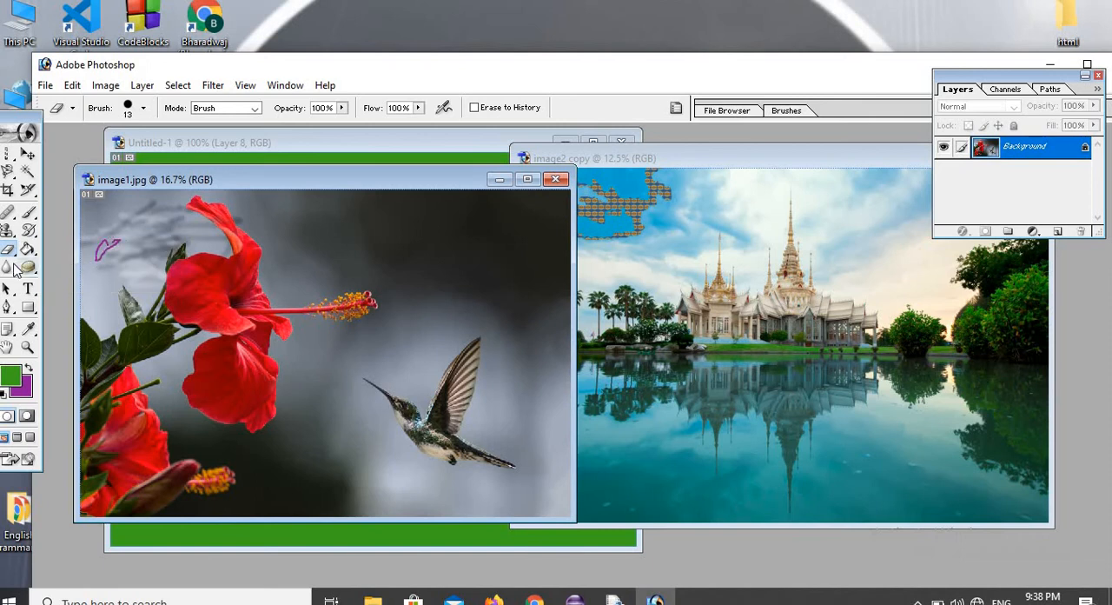
Paint over the purple erased mark beside the upper flower with the Art History Brush in Tight Short style.
{"action": "left_click", "coordinate": [15, 255]}
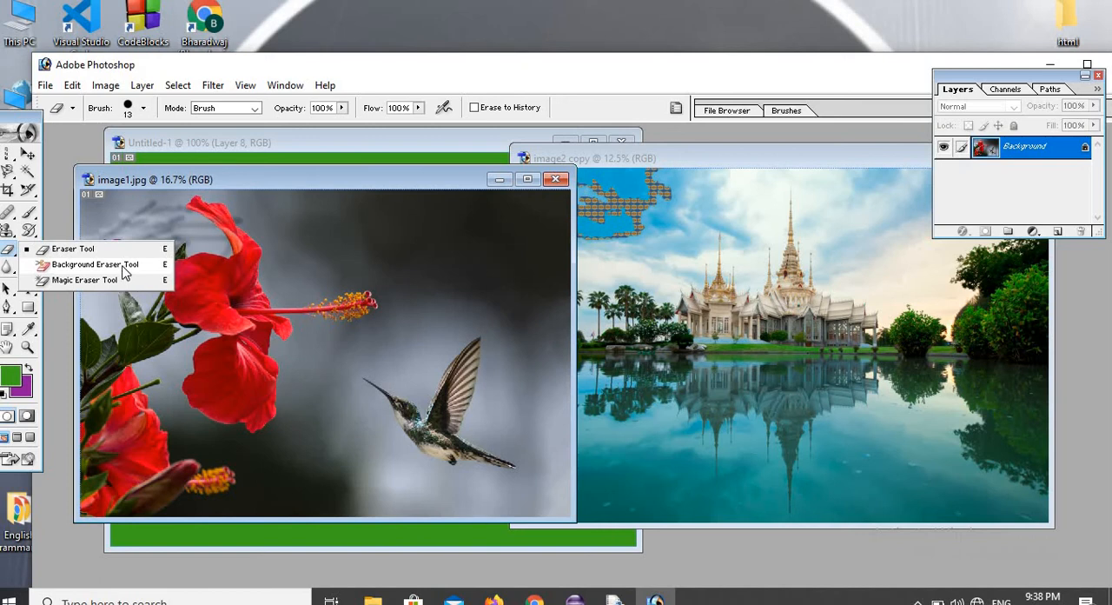
{"action": "left_click", "coordinate": [30, 231]}
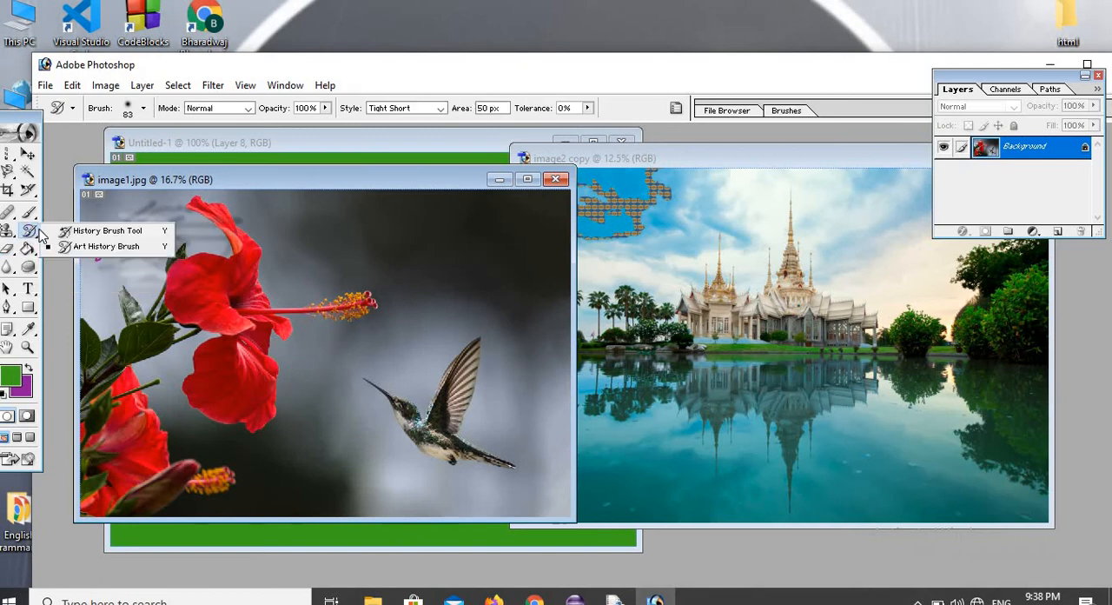
{"action": "left_click", "coordinate": [96, 247]}
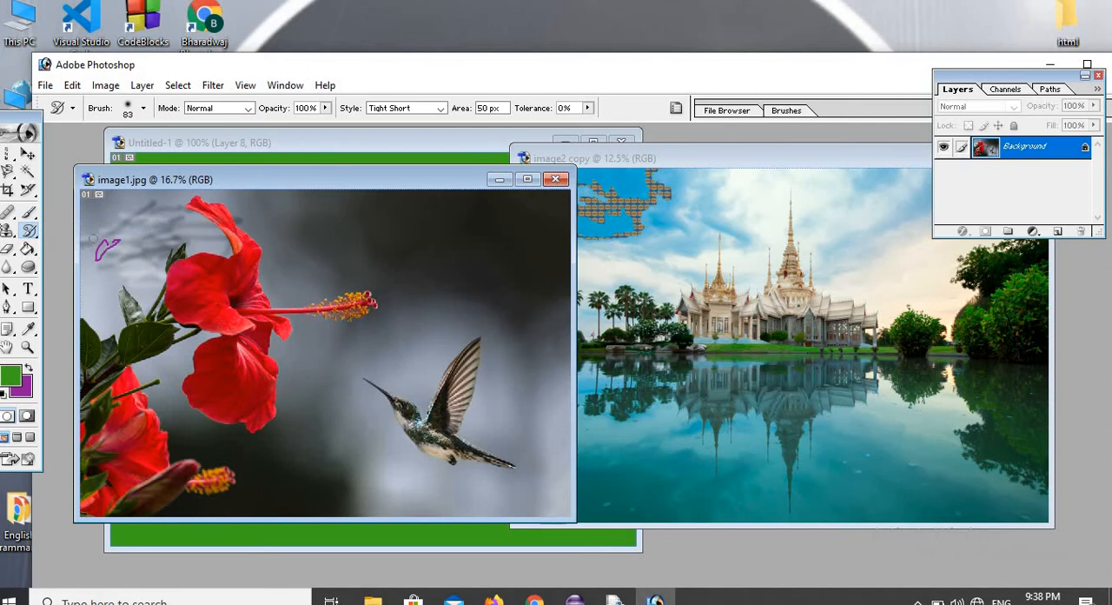
{"action": "mouse_move", "coordinate": [87, 235]}
{"action": "left_mouse_down"}
{"action": "mouse_move", "coordinate": [128, 246]}
{"action": "mouse_move", "coordinate": [118, 262]}
{"action": "mouse_move", "coordinate": [140, 214]}
{"action": "left_mouse_up"}
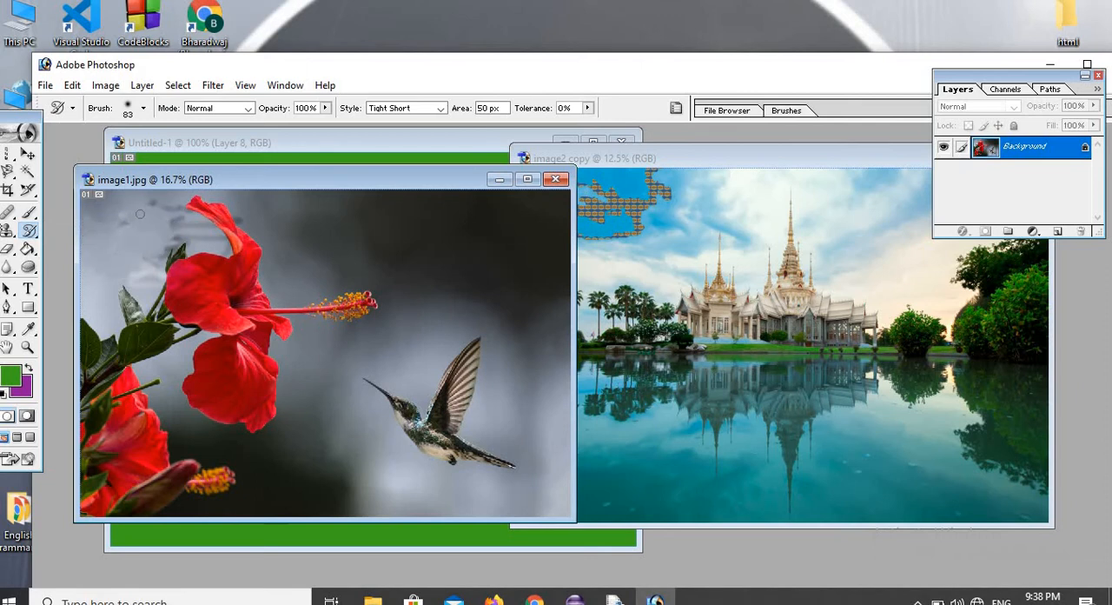
Draw a horizontal paragraph text box over the dark background above the flower's stamen in image1.jpg.
{"action": "left_click", "coordinate": [29, 292]}
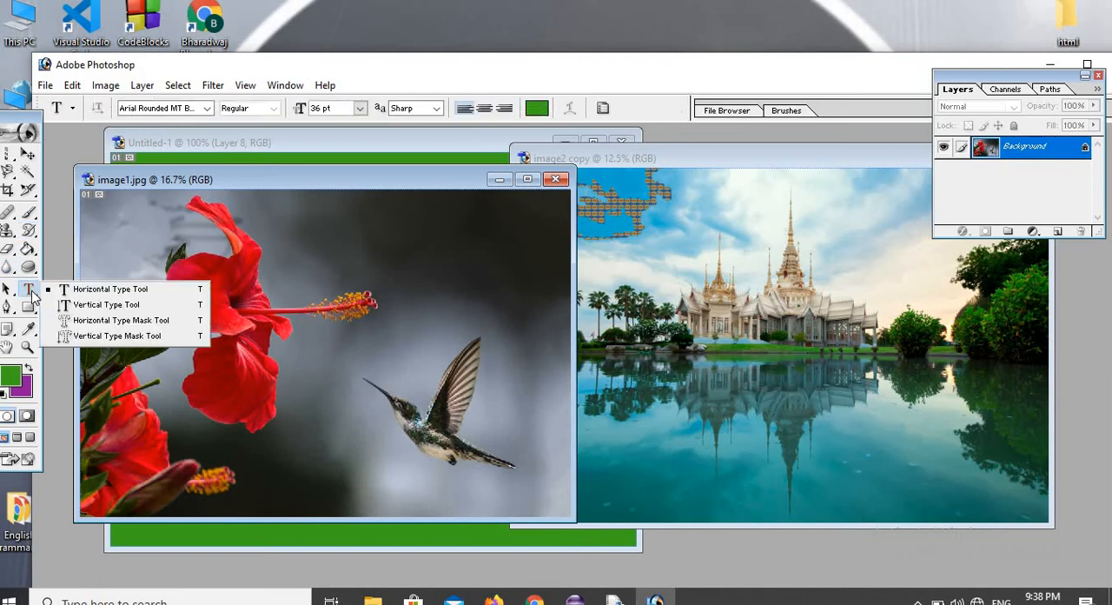
{"action": "left_click", "coordinate": [109, 289]}
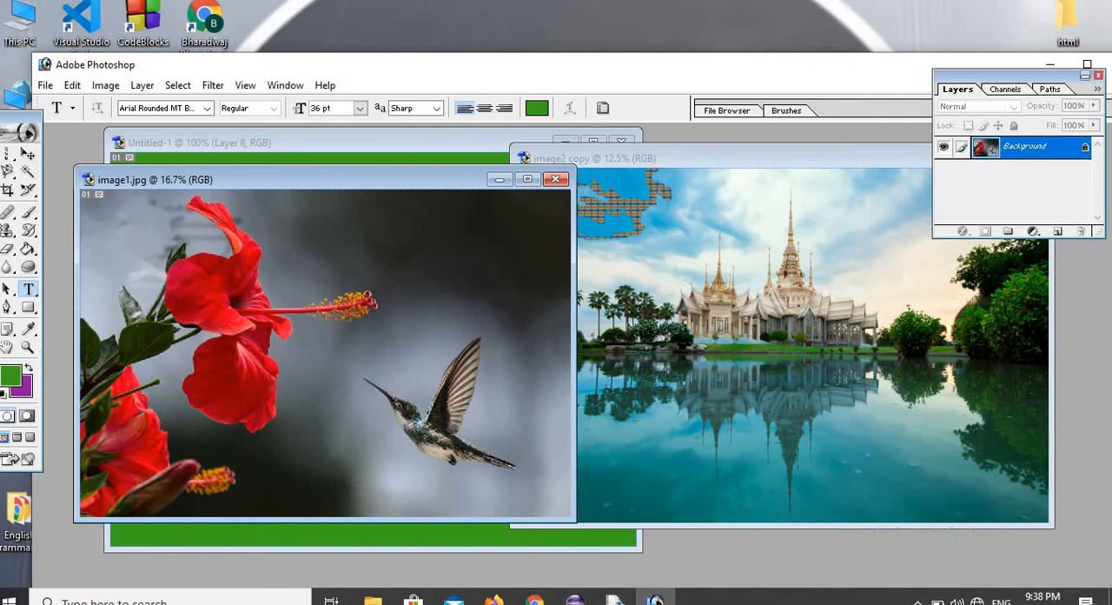
{"action": "left_click_drag", "start_coordinate": [305, 264], "coordinate": [512, 291]}
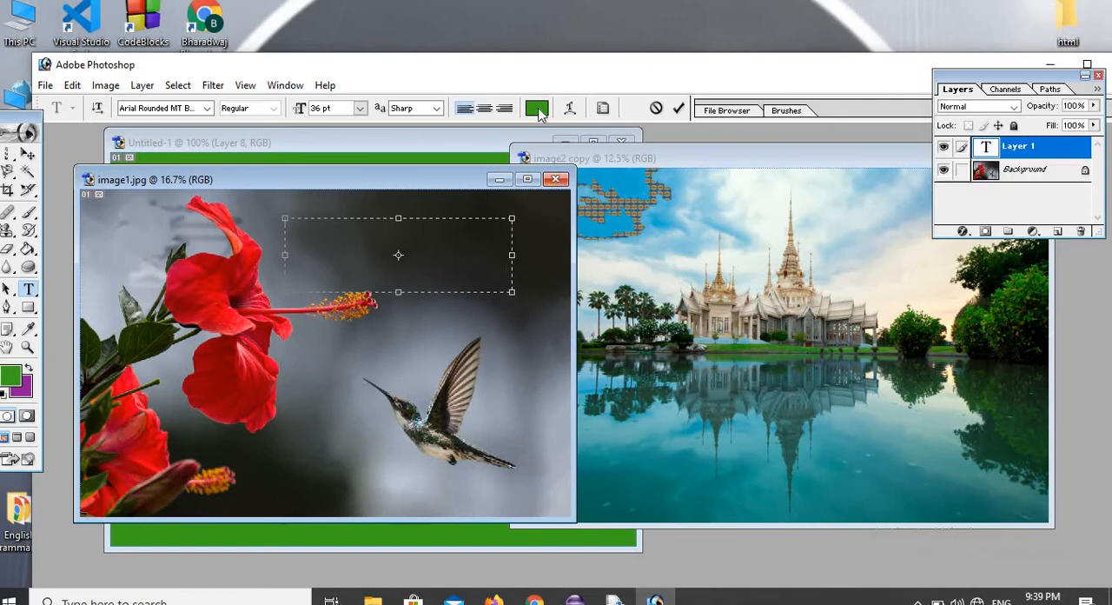
Set the text colour to magenta D009BB.
{"action": "left_click", "coordinate": [538, 109]}
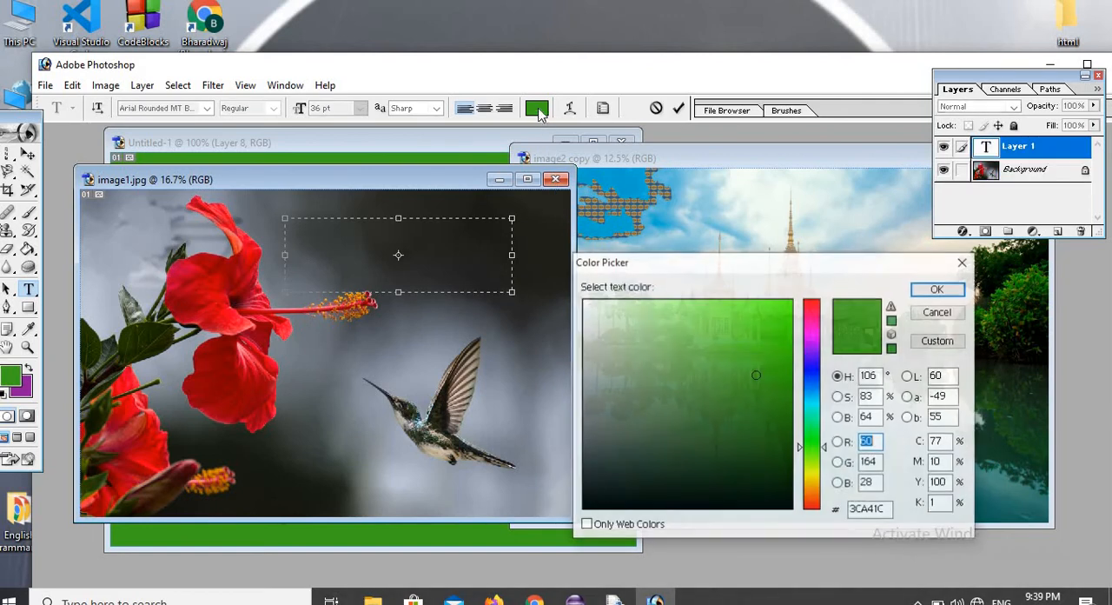
{"action": "left_click", "coordinate": [812, 331]}
{"action": "left_click", "coordinate": [783, 337]}
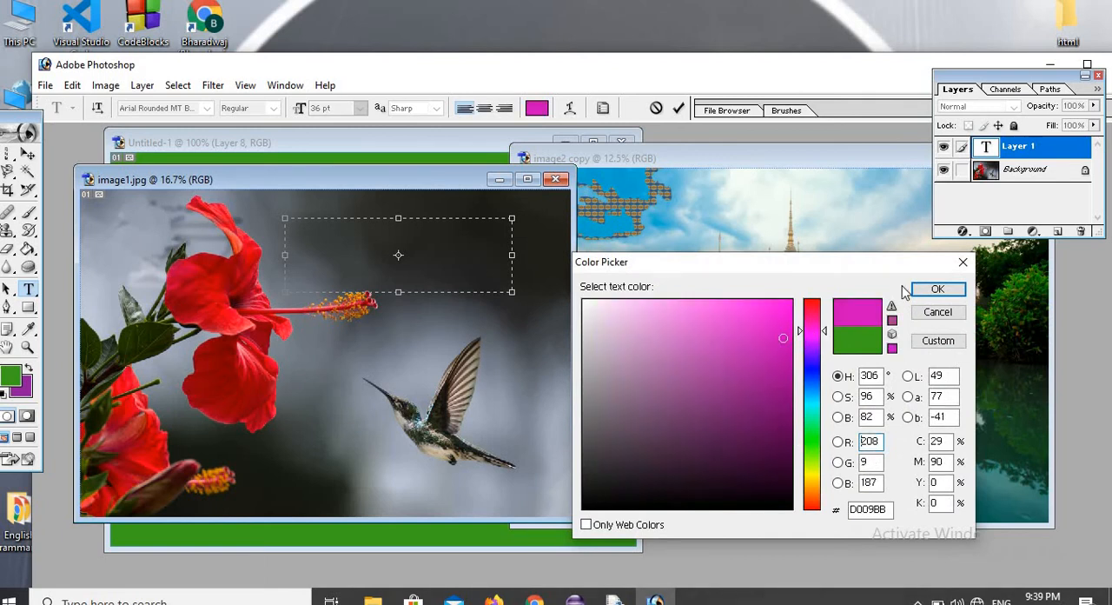
{"action": "left_click", "coordinate": [931, 290]}
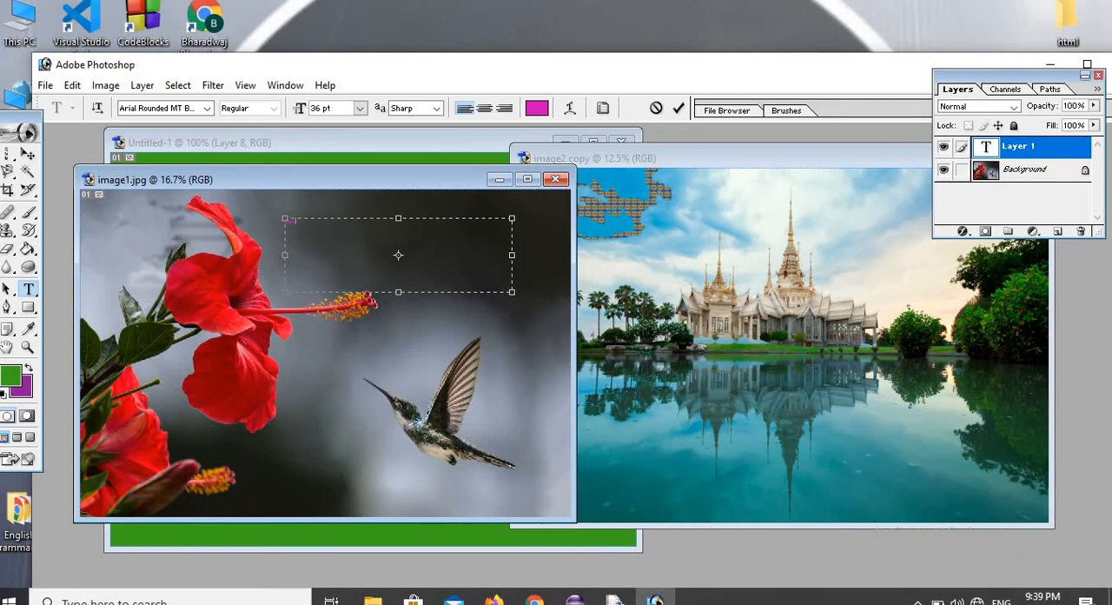
Set the entered text's size to 72 pt and widen the text box towards the upper red flower.
{"action": "left_click_drag", "start_coordinate": [296, 223], "coordinate": [284, 220]}
{"action": "left_click", "coordinate": [360, 109]}
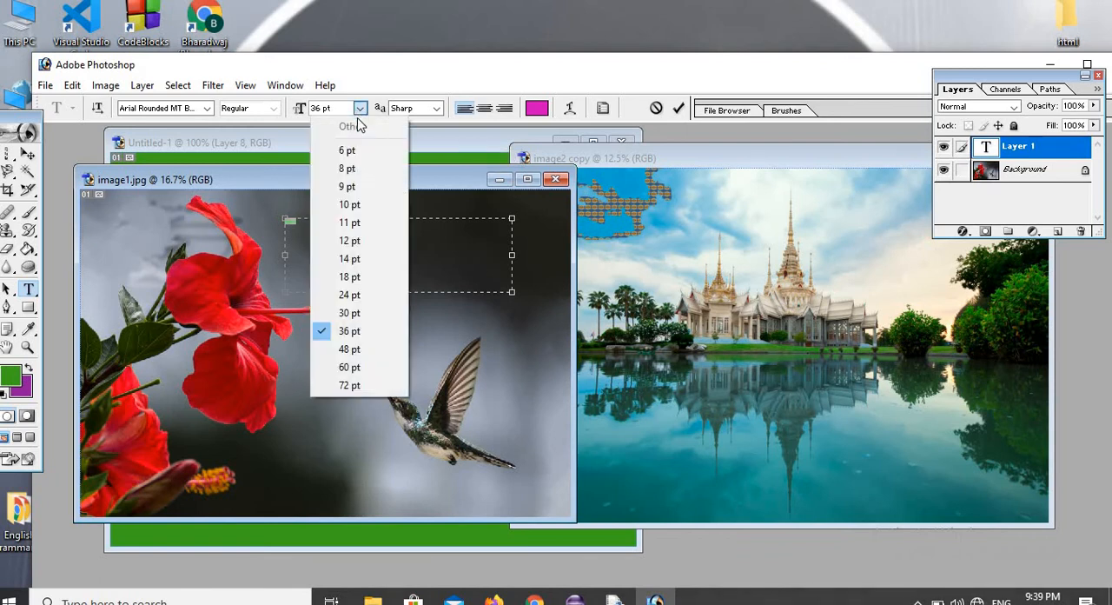
{"action": "left_click", "coordinate": [351, 385]}
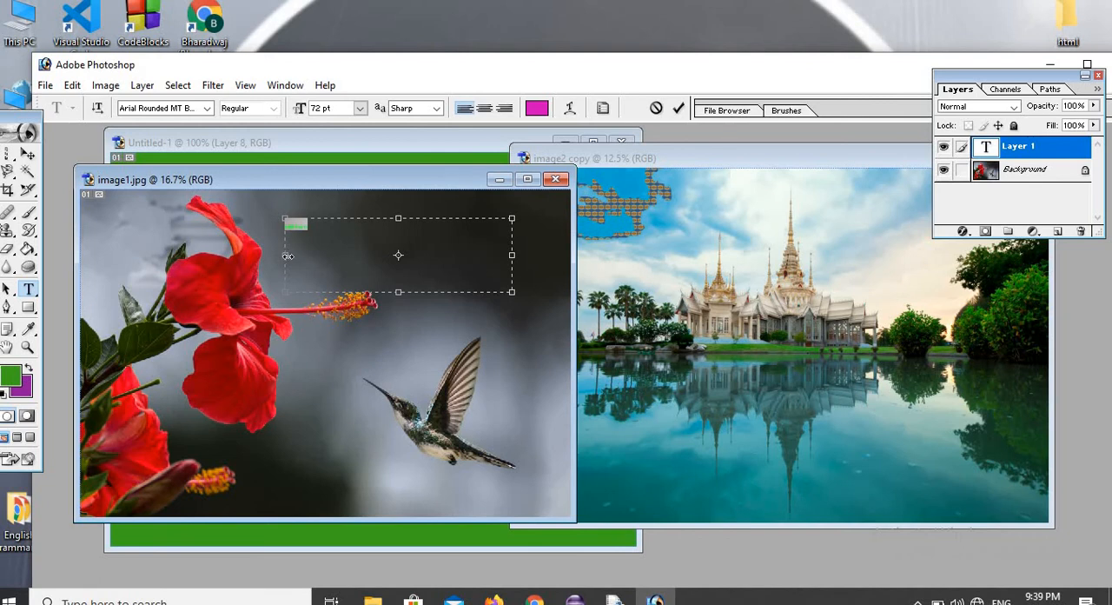
{"action": "left_click_drag", "start_coordinate": [288, 256], "coordinate": [233, 254]}
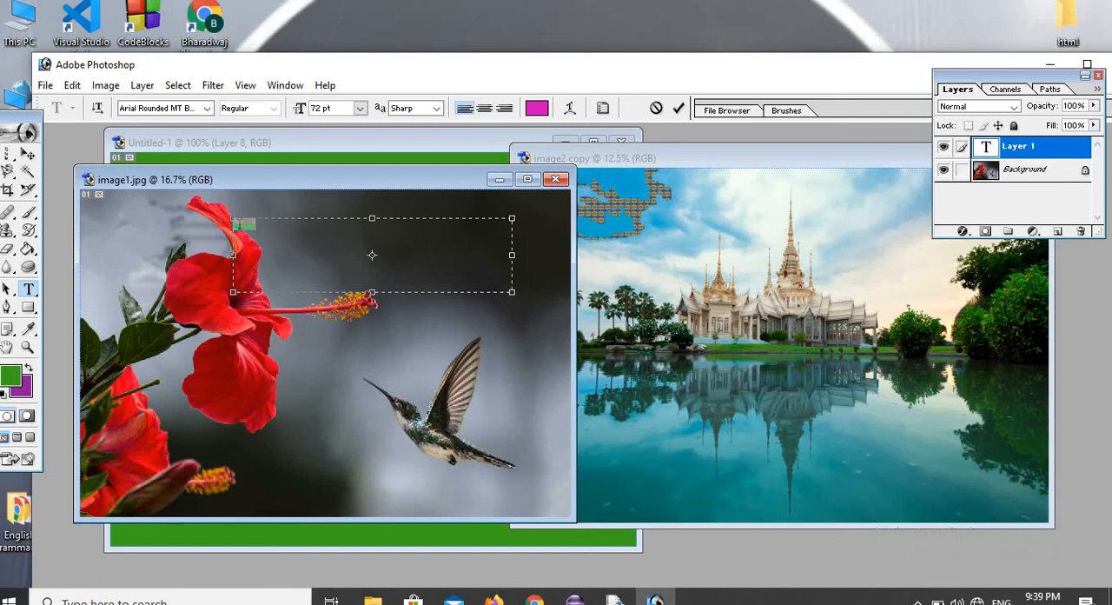
Try a font size of 8 pt on the selected text, and change it to 60 pt.
{"action": "left_click", "coordinate": [360, 108]}
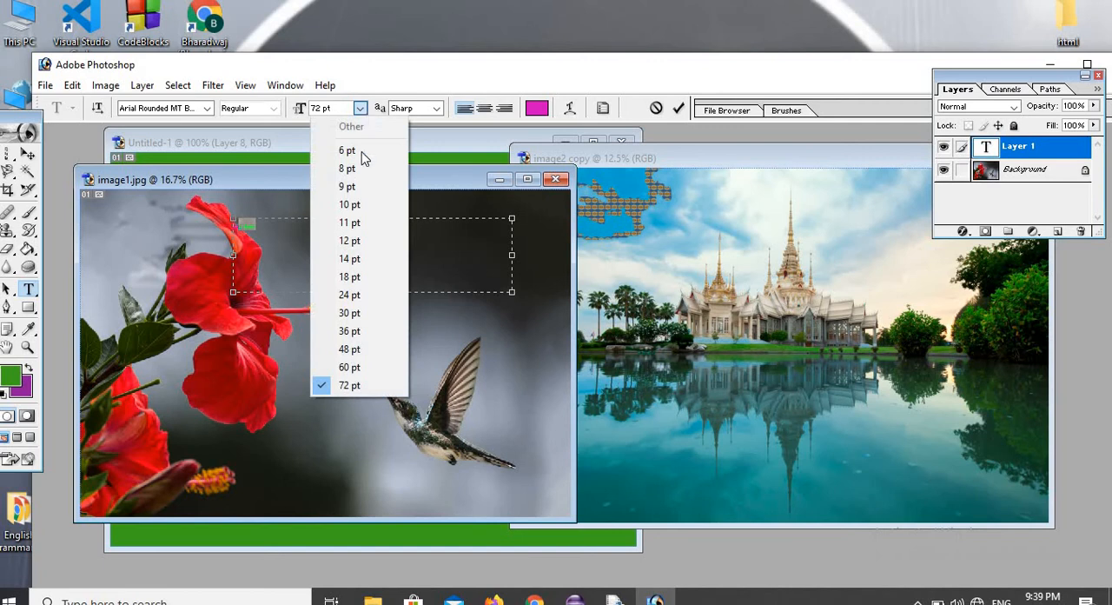
{"action": "left_click", "coordinate": [347, 168]}
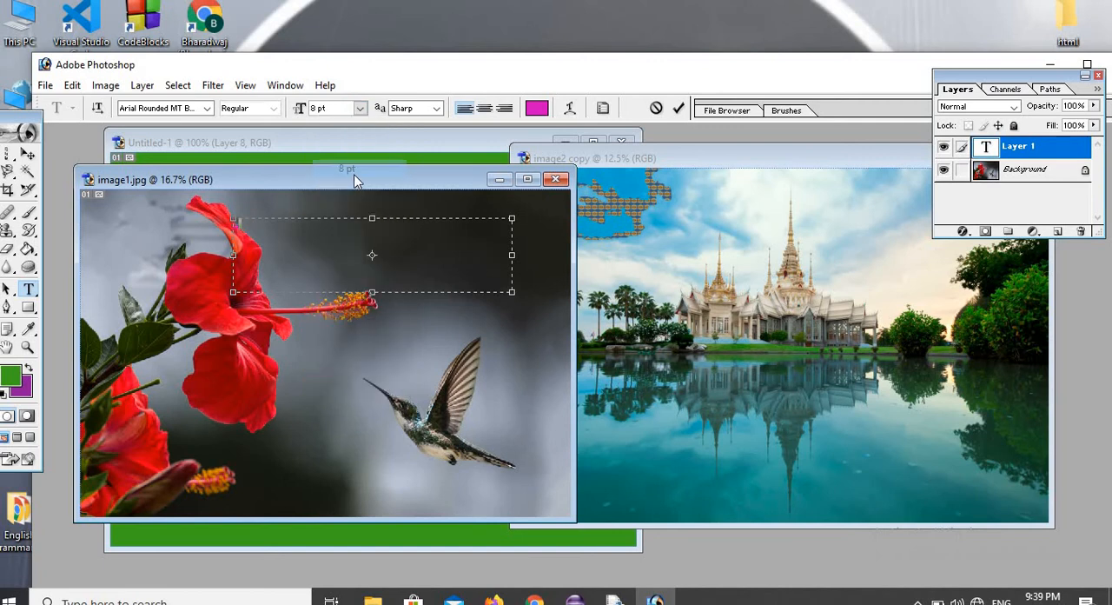
{"action": "left_click", "coordinate": [361, 110]}
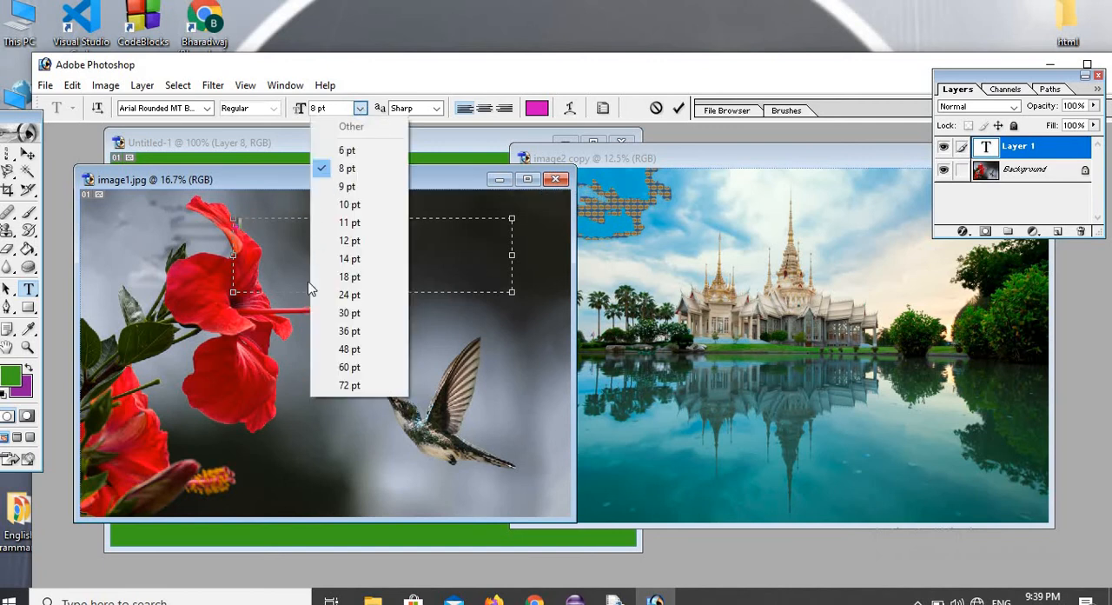
{"action": "left_click", "coordinate": [346, 368]}
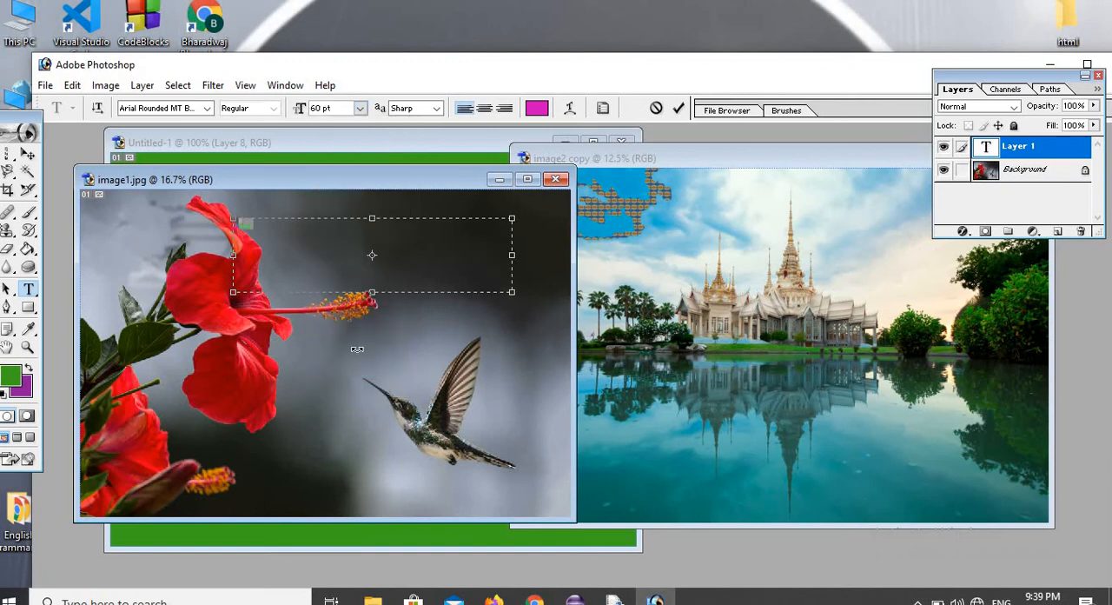
Try centre, right and left alignment on the text, and finish with it centred in its box.
{"action": "left_click", "coordinate": [485, 109]}
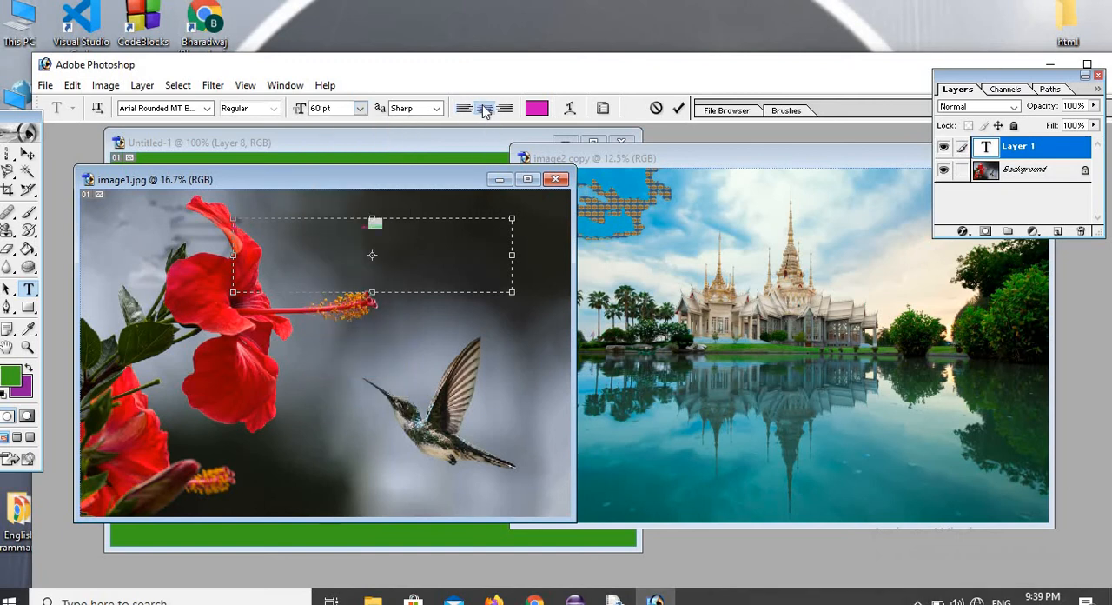
{"action": "left_click", "coordinate": [504, 107]}
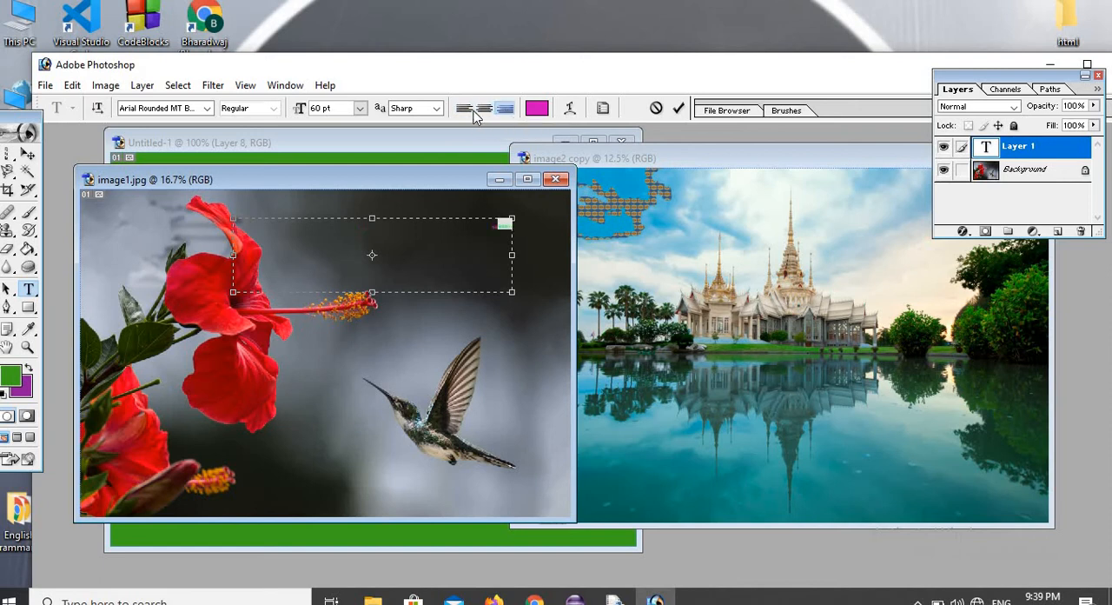
{"action": "left_click", "coordinate": [465, 109]}
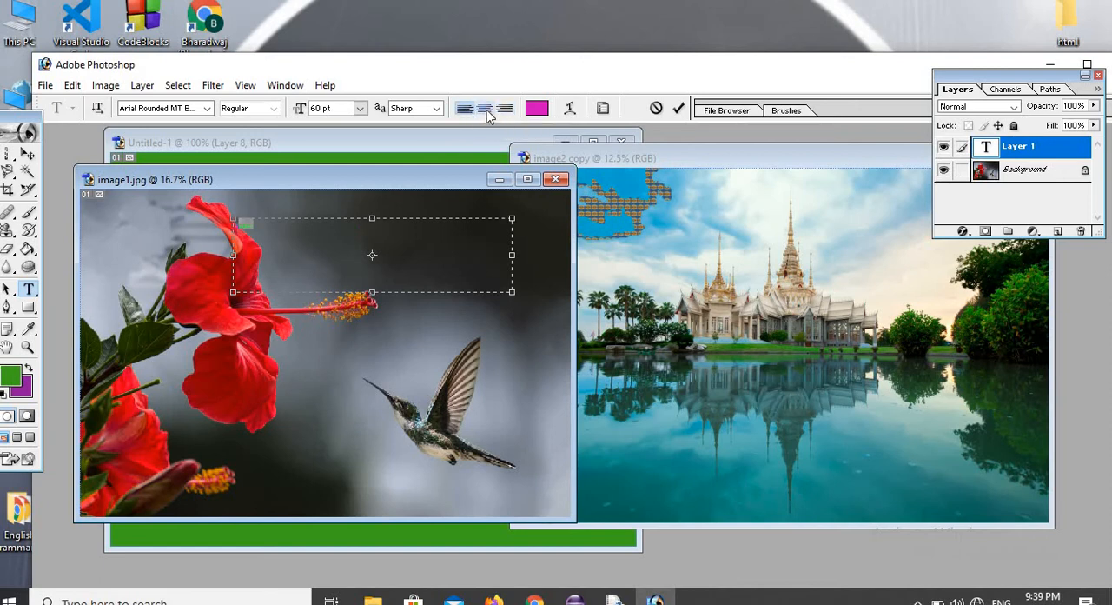
{"action": "left_click", "coordinate": [486, 108]}
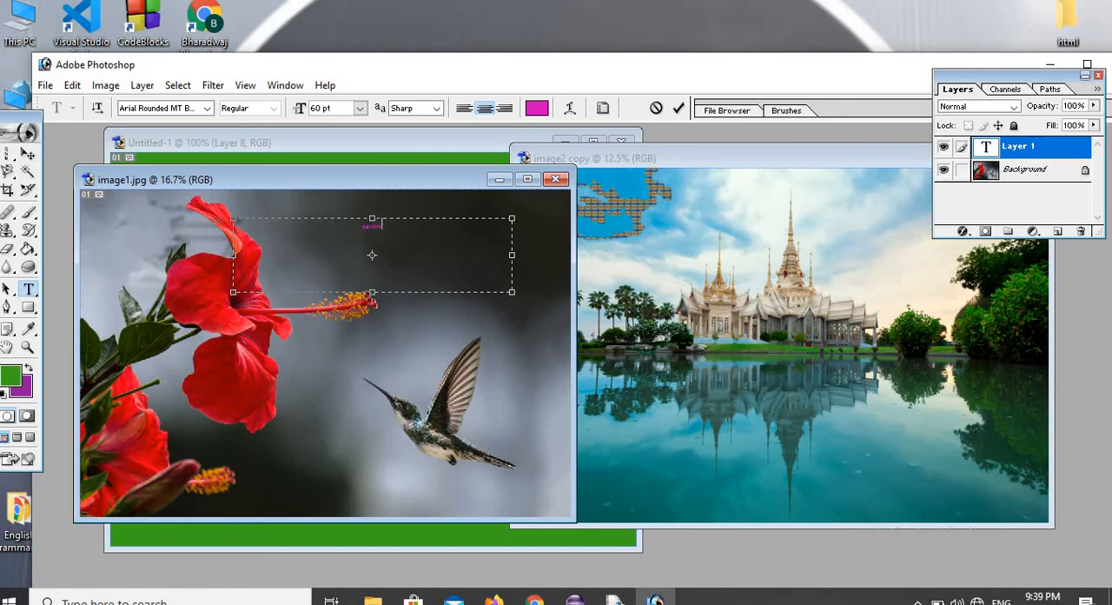
Replace the text in the box with 100 and set its font size to 72 pt.
{"action": "left_click_drag", "start_coordinate": [383, 225], "coordinate": [361, 225]}
{"action": "key", "text": "BackSpace"}
{"action": "type", "text": "100"}
{"action": "left_click", "coordinate": [359, 108]}
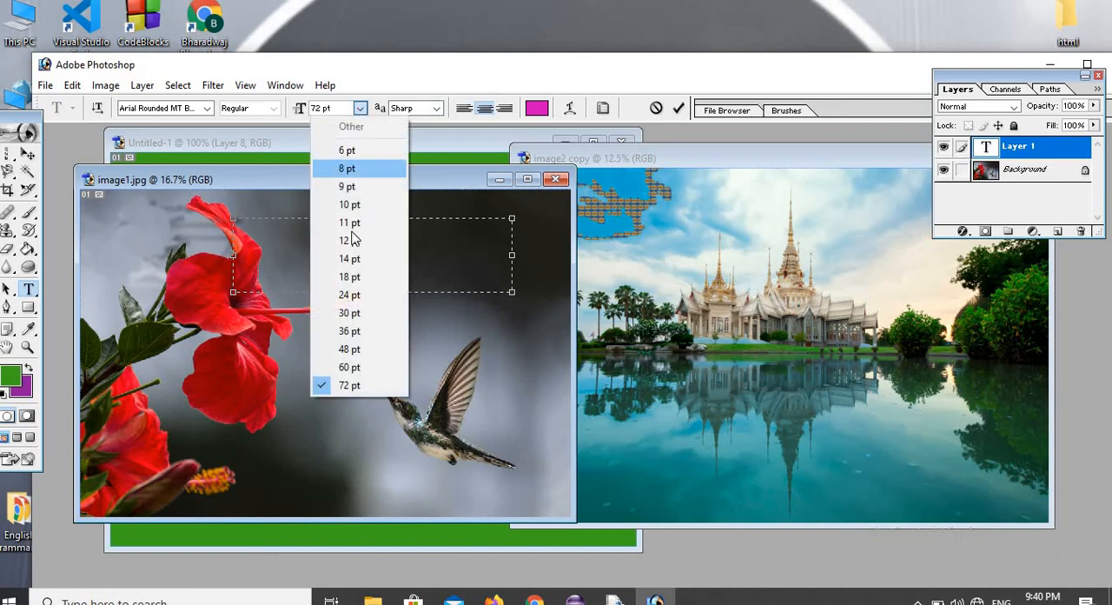
{"action": "left_click", "coordinate": [371, 382]}
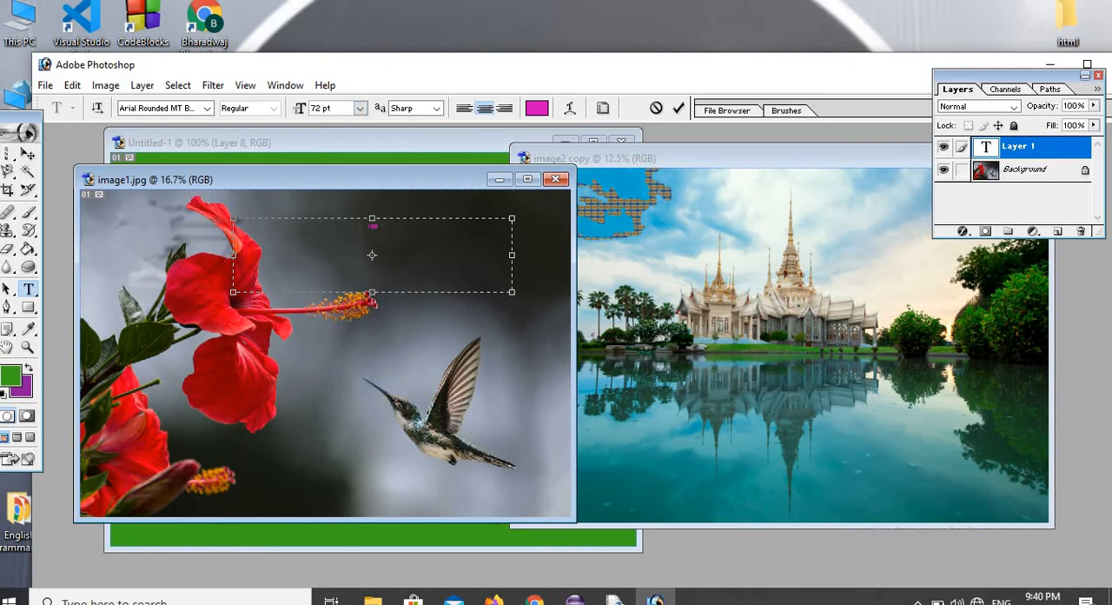
Try left, centre and right alignment on the text 100, and return it to centre alignment.
{"action": "key", "text": "ctrl+a"}
{"action": "key", "text": "ctrl+plus"}
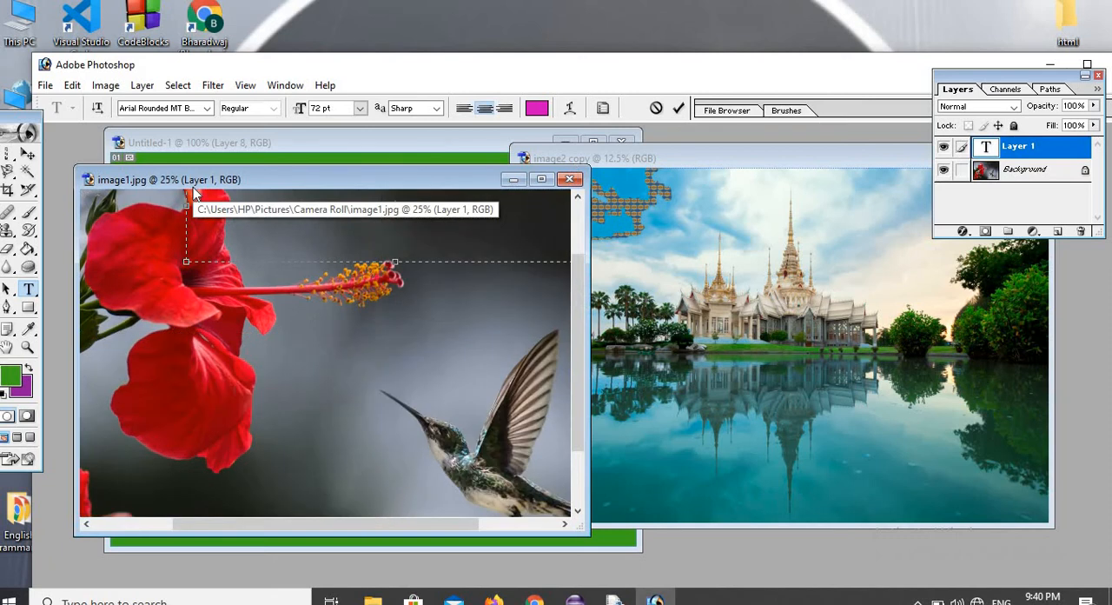
{"action": "key", "text": "ctrl+plus"}
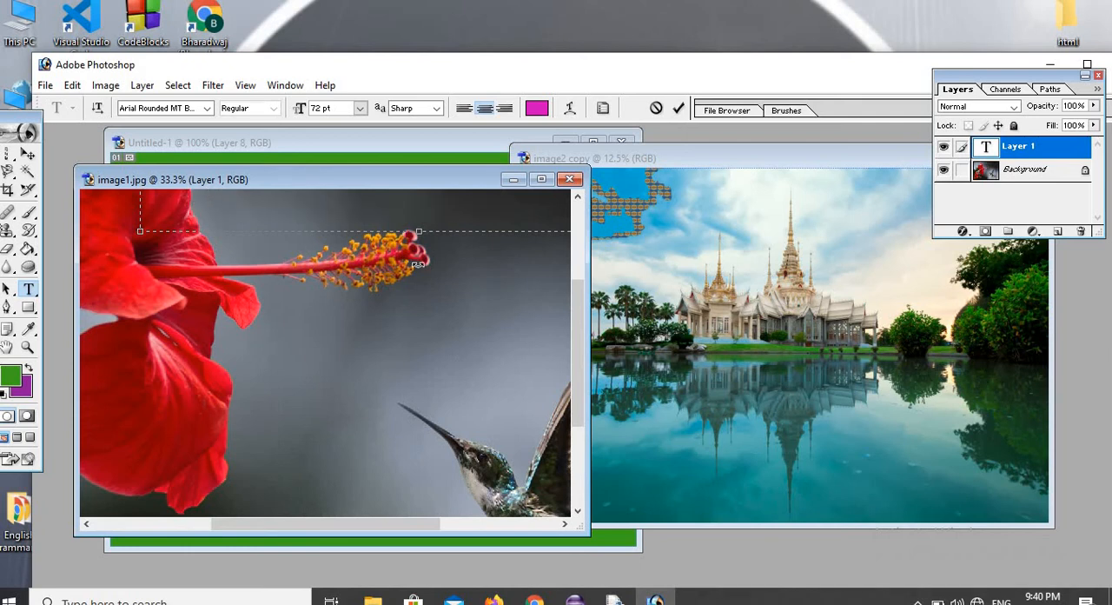
{"action": "left_click_drag", "start_coordinate": [575, 302], "coordinate": [598, 218]}
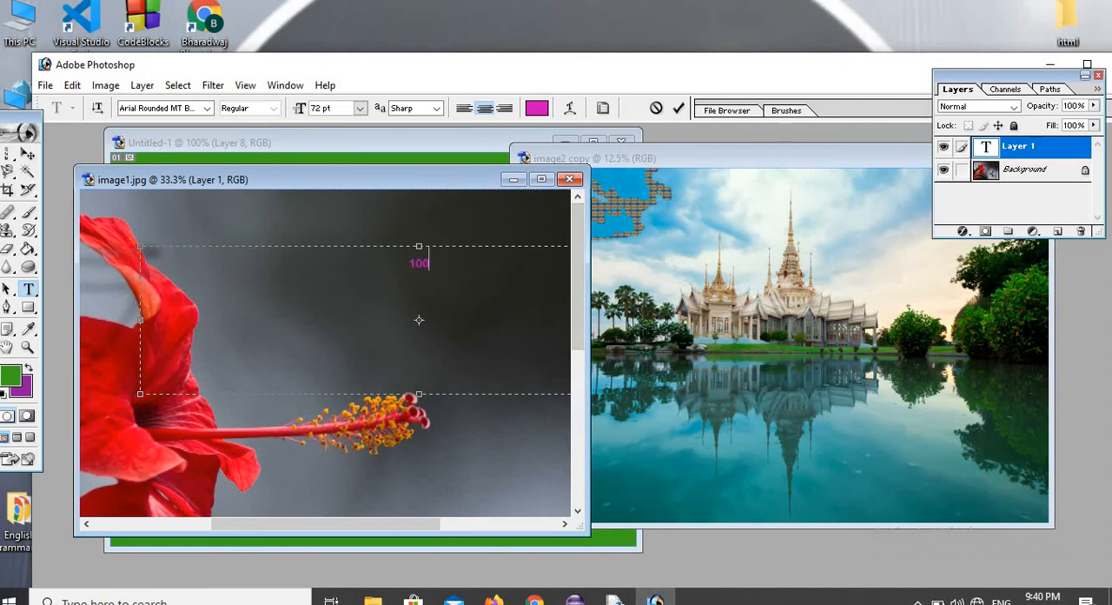
{"action": "key", "text": "ctrl+a"}
{"action": "left_click", "coordinate": [466, 109]}
{"action": "left_click", "coordinate": [484, 109]}
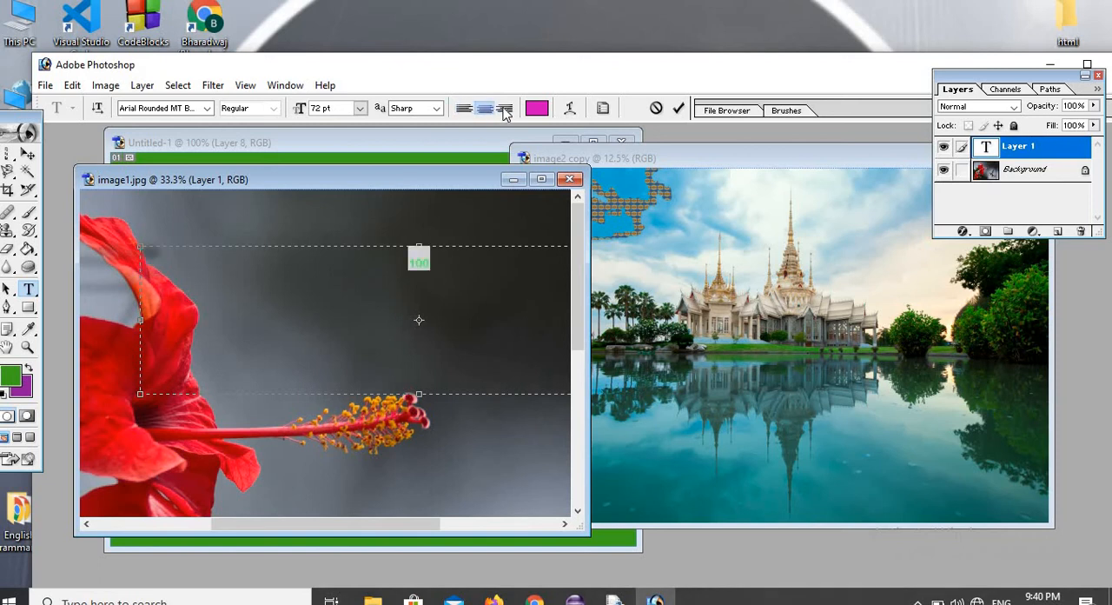
{"action": "left_click", "coordinate": [504, 109]}
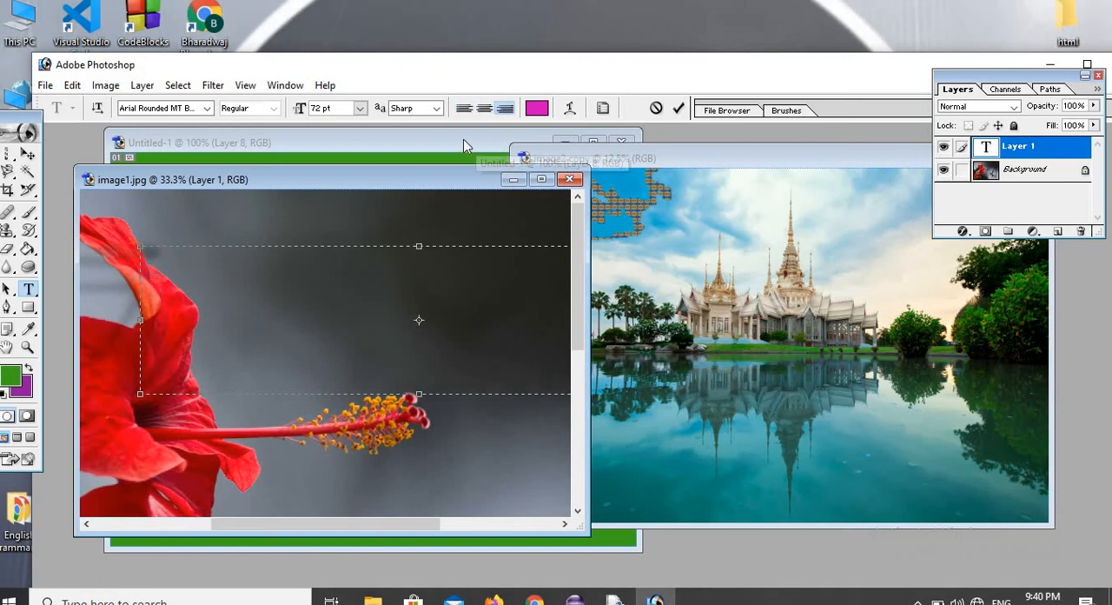
{"action": "left_click", "coordinate": [484, 109]}
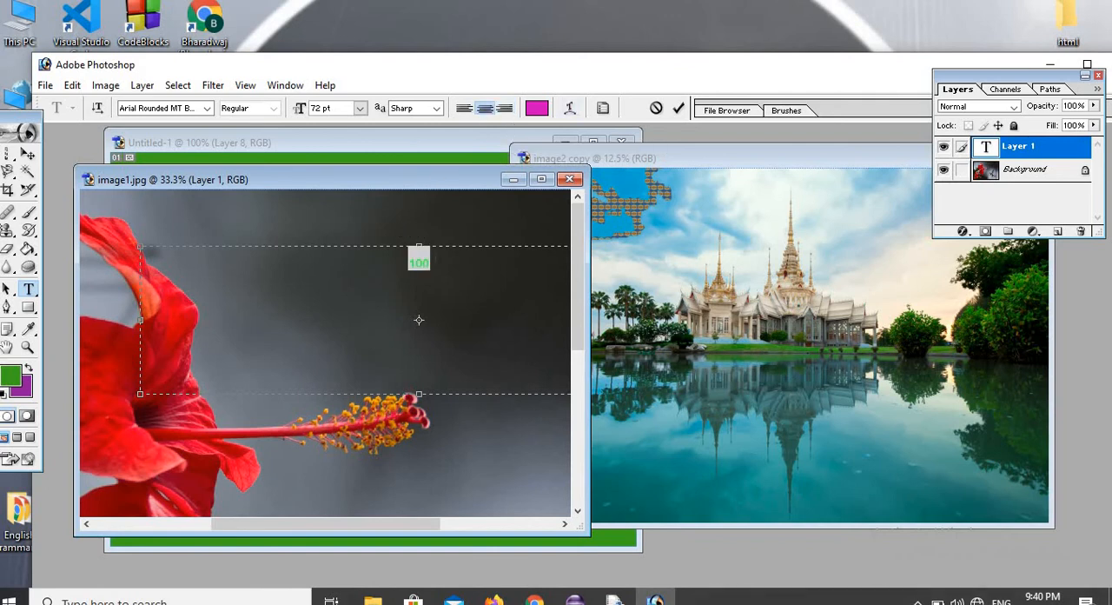
Replace the text 100 in the box with "sairam".
{"action": "left_click", "coordinate": [428, 261]}
{"action": "key", "text": "BackSpace"}
{"action": "key", "text": "BackSpace"}
{"action": "type", "text": "sairam"}
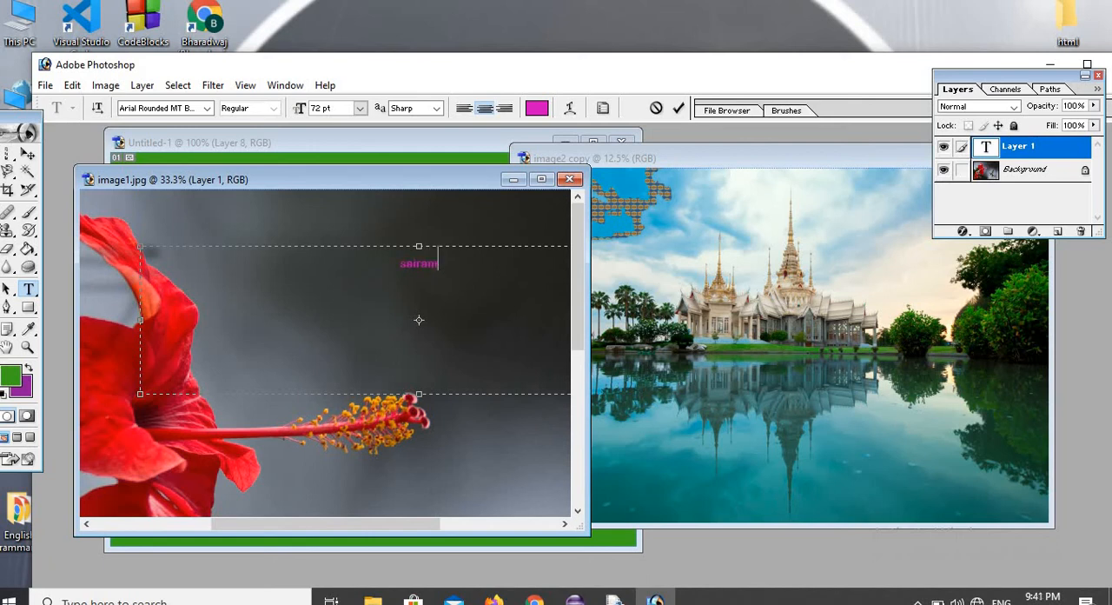
Set the font size of the text "sairam" to 120 pt.
{"action": "key", "text": "ctrl+a"}
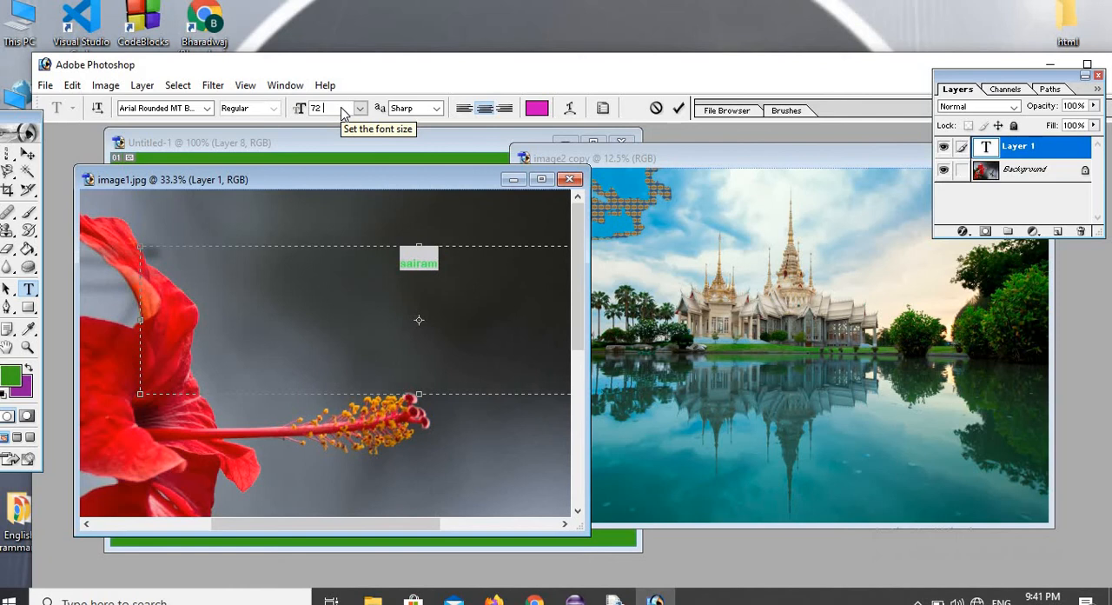
{"action": "key", "text": "BackSpace"}
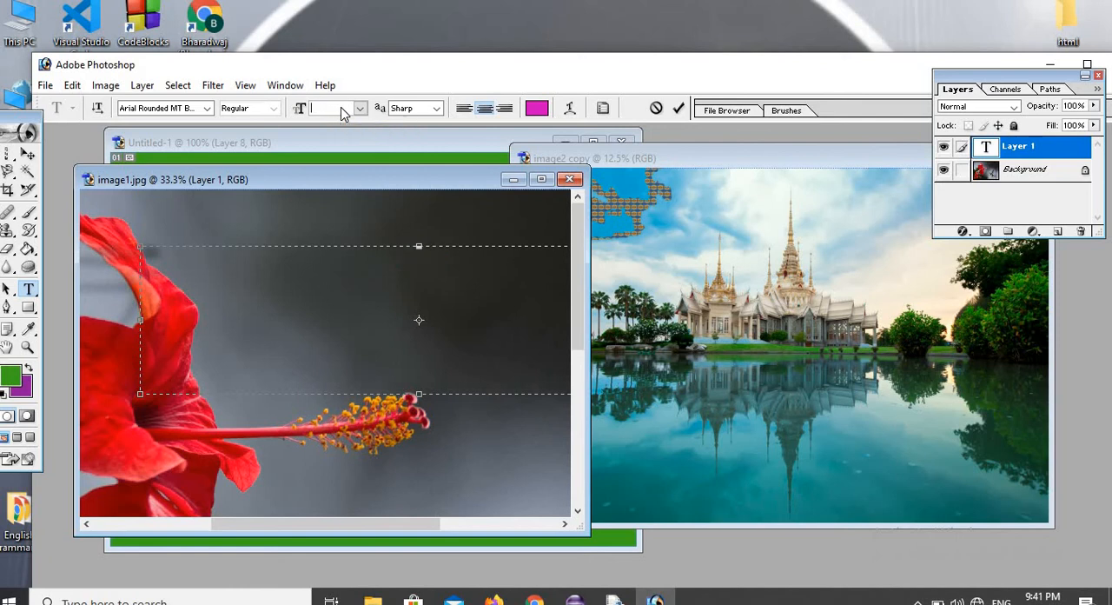
{"action": "type", "text": "120"}
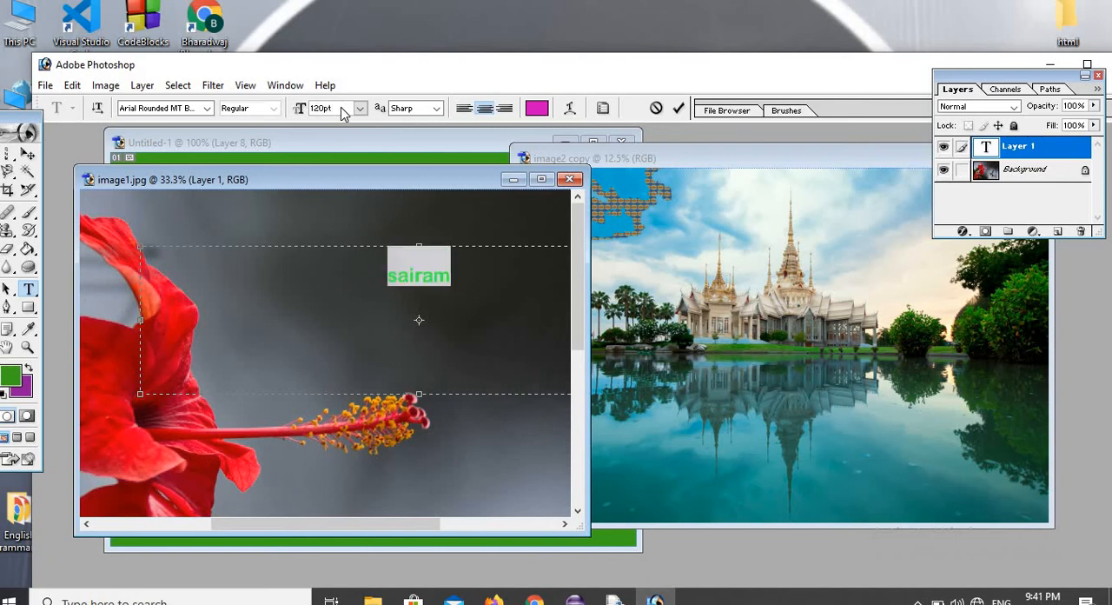
Select the text "sairam" in image1.jpg and give it the Flag warp style.
{"action": "left_click", "coordinate": [419, 320]}
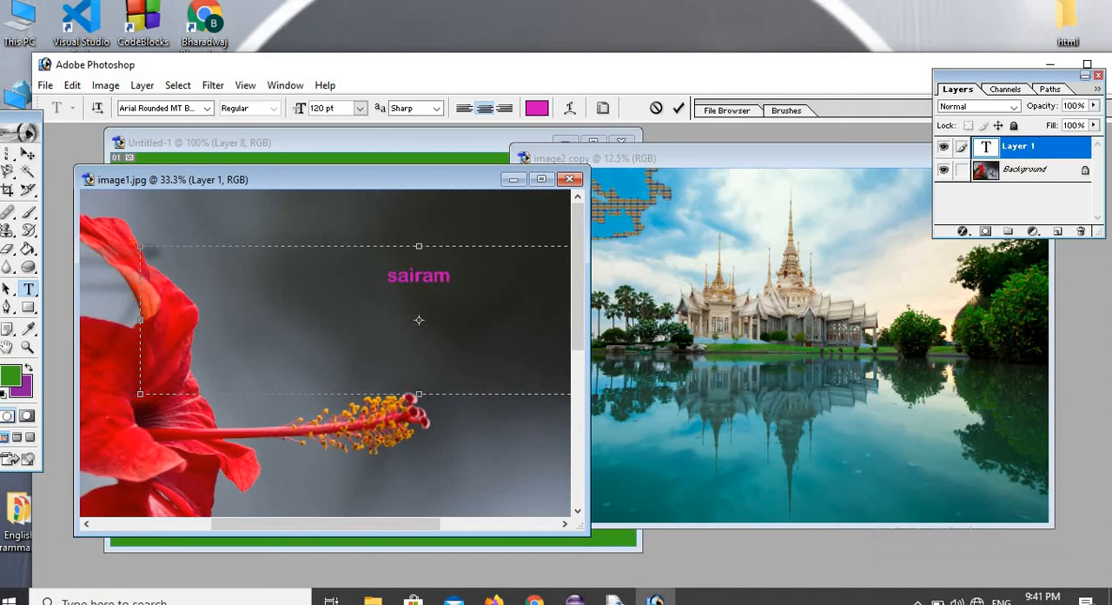
{"action": "key", "text": "shift+Right"}
{"action": "key", "text": "shift+Right"}
{"action": "key", "text": "shift+Right"}
{"action": "key", "text": "shift+Right"}
{"action": "key", "text": "shift+Right"}
{"action": "key", "text": "shift+Right"}
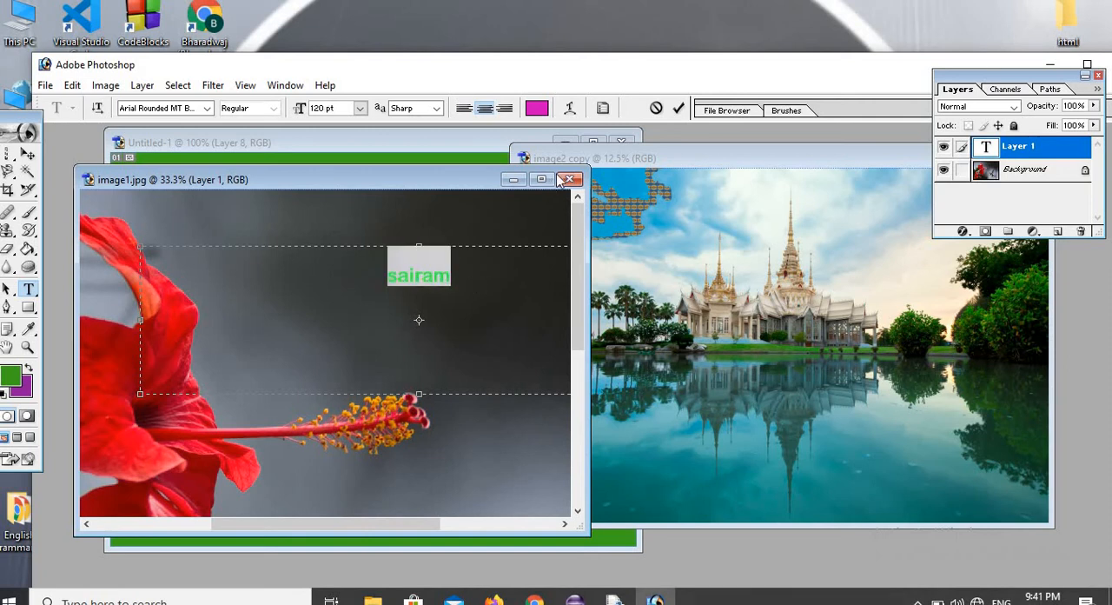
{"action": "left_click", "coordinate": [570, 107]}
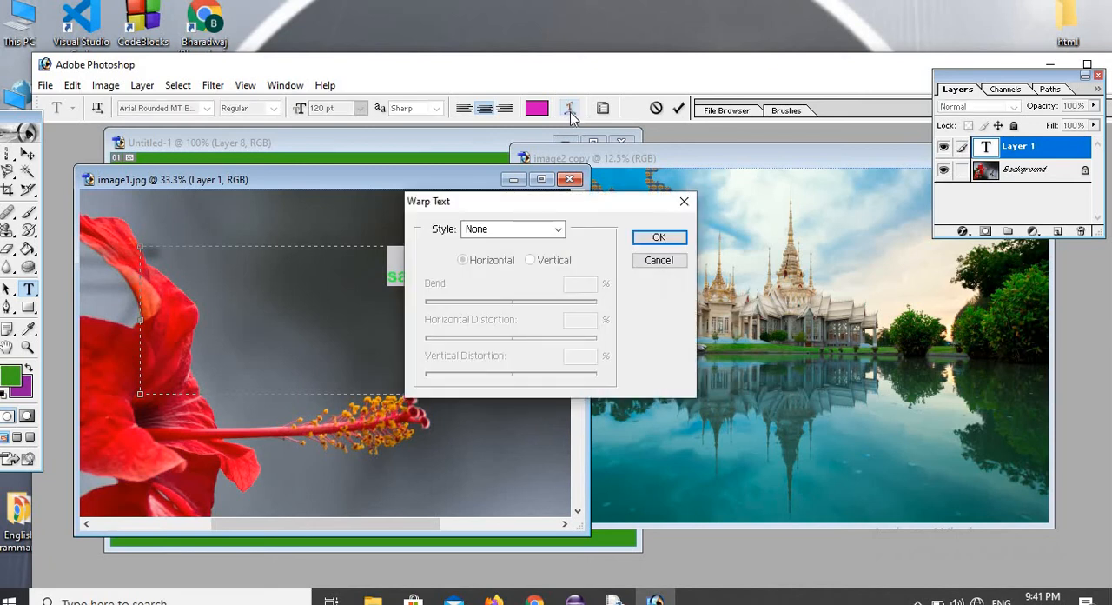
{"action": "left_click", "coordinate": [558, 230]}
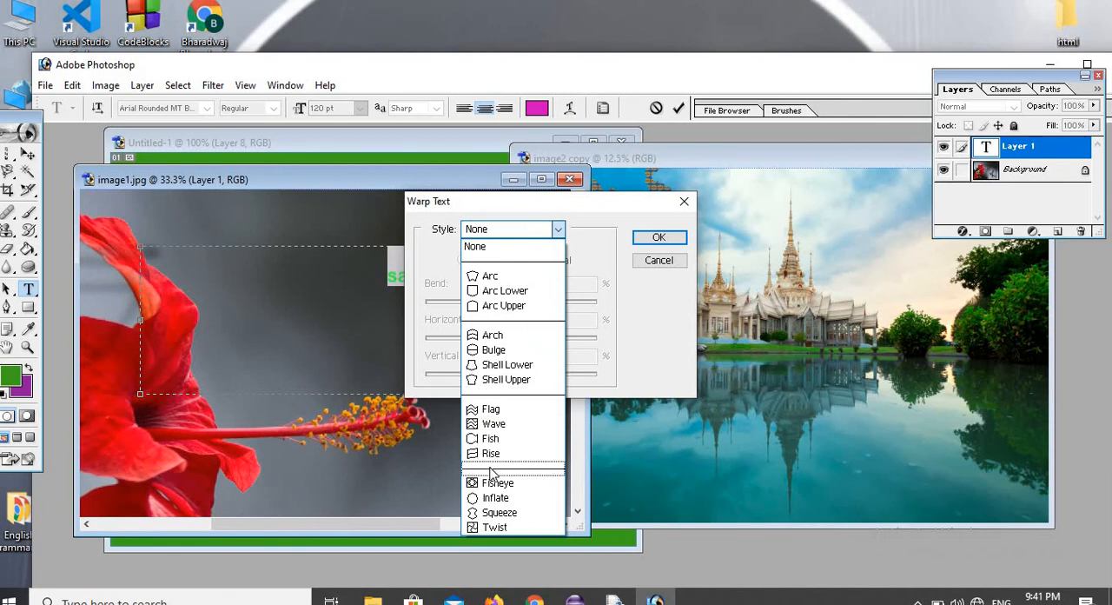
{"action": "left_click", "coordinate": [516, 413]}
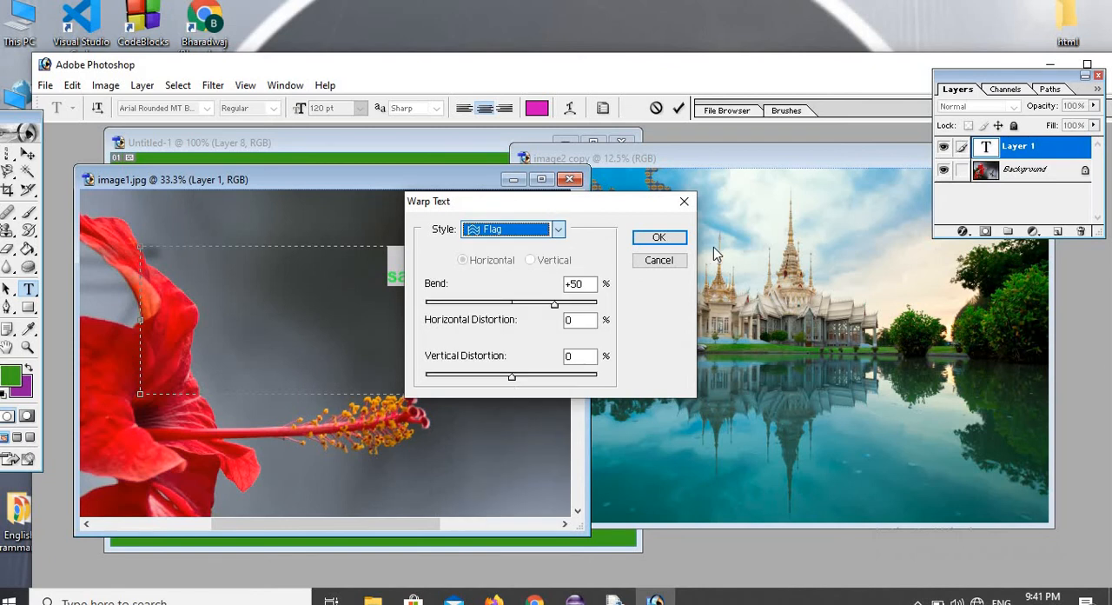
{"action": "left_click_drag", "start_coordinate": [582, 206], "coordinate": [747, 253]}
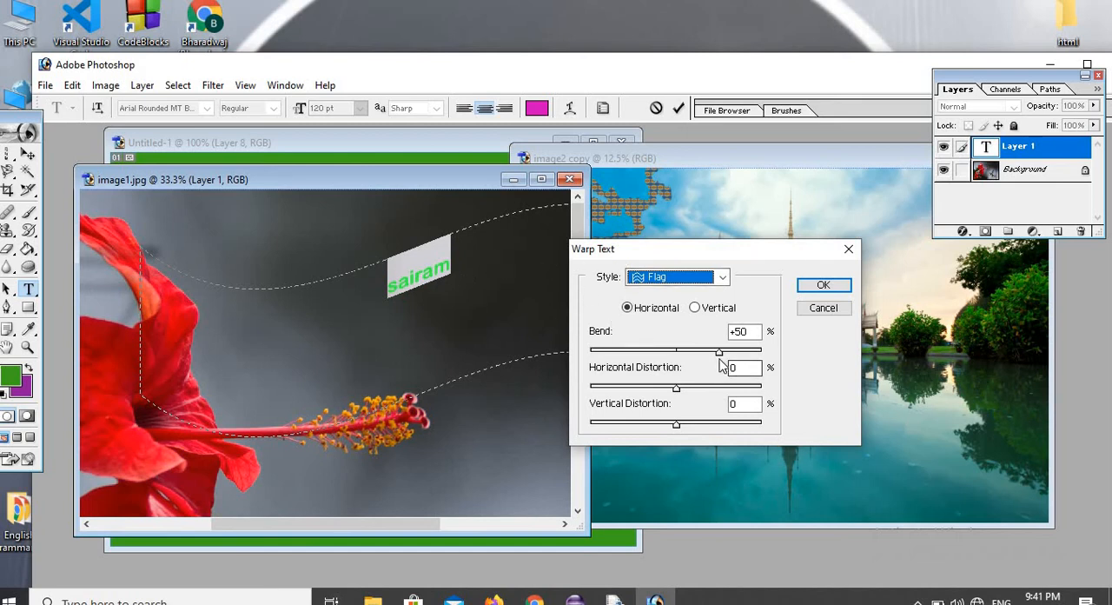
Warp the text "sairam" with Bend +6, Horizontal Distortion -31 and Vertical Distortion -19, and select the warped text again.
{"action": "left_click_drag", "start_coordinate": [720, 353], "coordinate": [631, 356]}
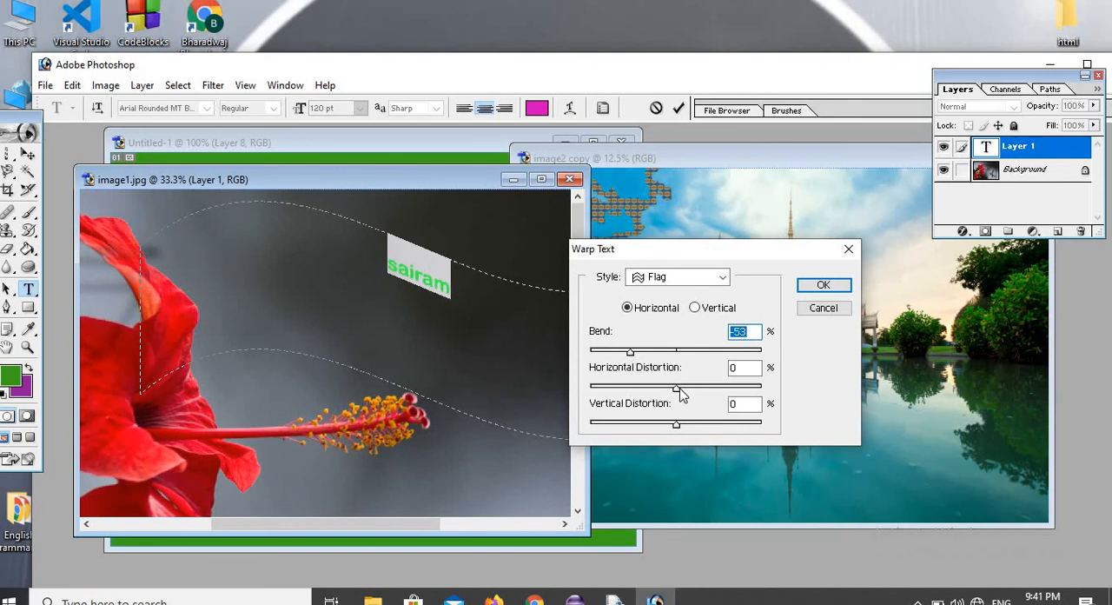
{"action": "left_click_drag", "start_coordinate": [678, 388], "coordinate": [648, 397]}
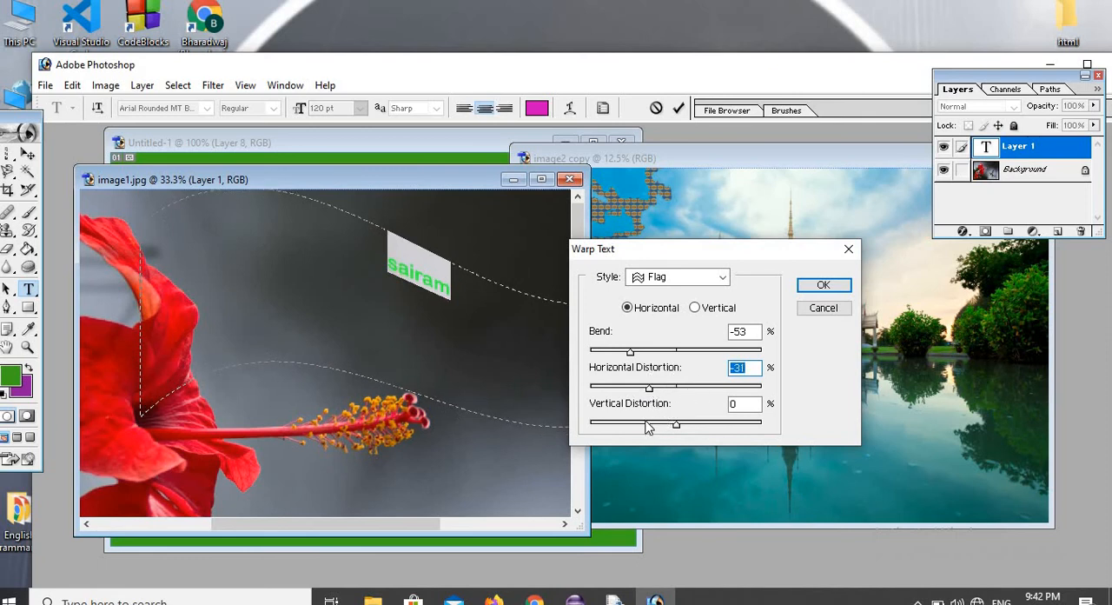
{"action": "mouse_move", "coordinate": [679, 425]}
{"action": "left_mouse_down"}
{"action": "mouse_move", "coordinate": [726, 437]}
{"action": "mouse_move", "coordinate": [720, 427]}
{"action": "mouse_move", "coordinate": [677, 428]}
{"action": "left_mouse_up"}
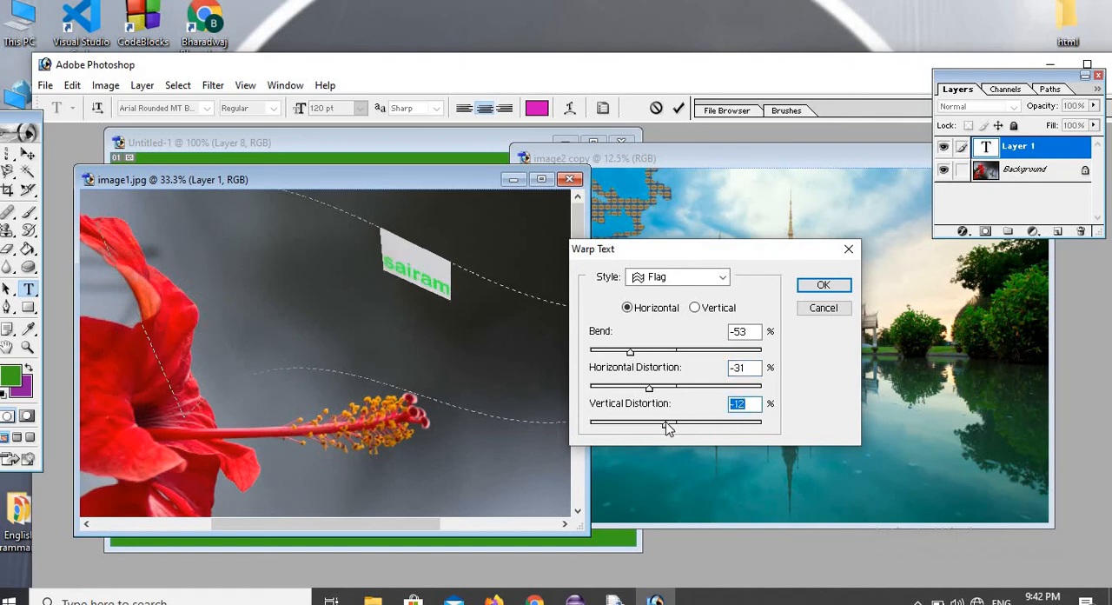
{"action": "mouse_move", "coordinate": [666, 426]}
{"action": "left_mouse_down"}
{"action": "mouse_move", "coordinate": [683, 423]}
{"action": "mouse_move", "coordinate": [632, 424]}
{"action": "mouse_move", "coordinate": [661, 424]}
{"action": "left_mouse_up"}
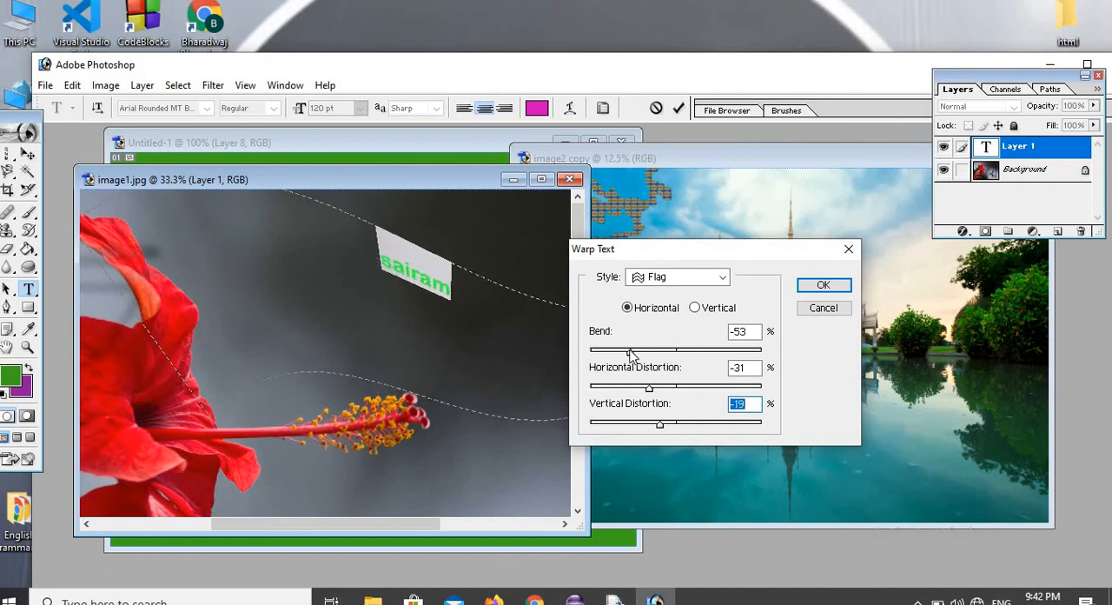
{"action": "left_click_drag", "start_coordinate": [631, 356], "coordinate": [689, 370]}
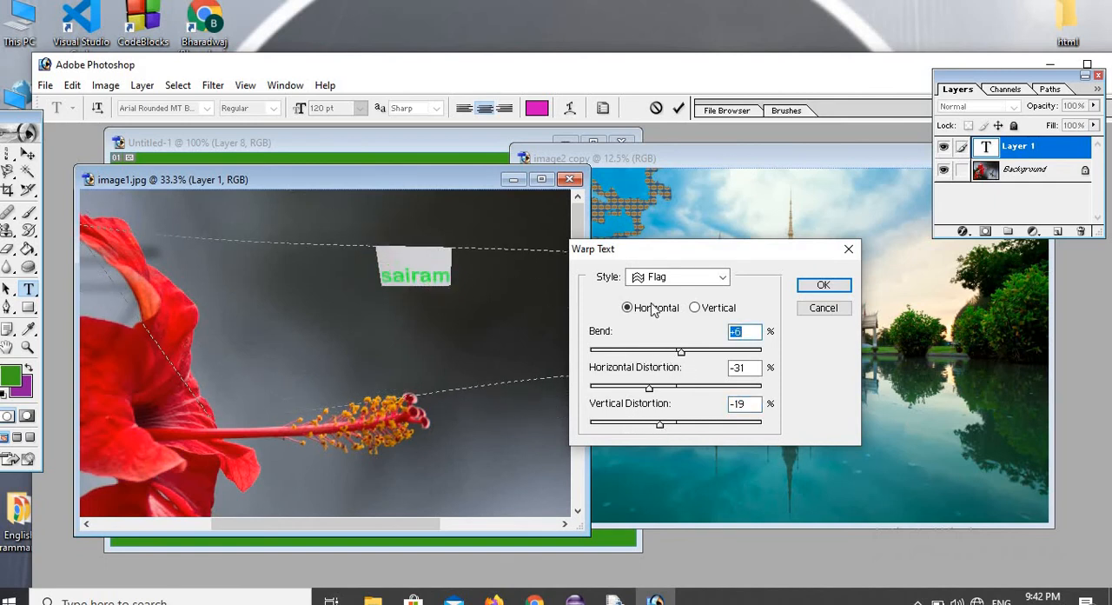
{"action": "left_click", "coordinate": [823, 287]}
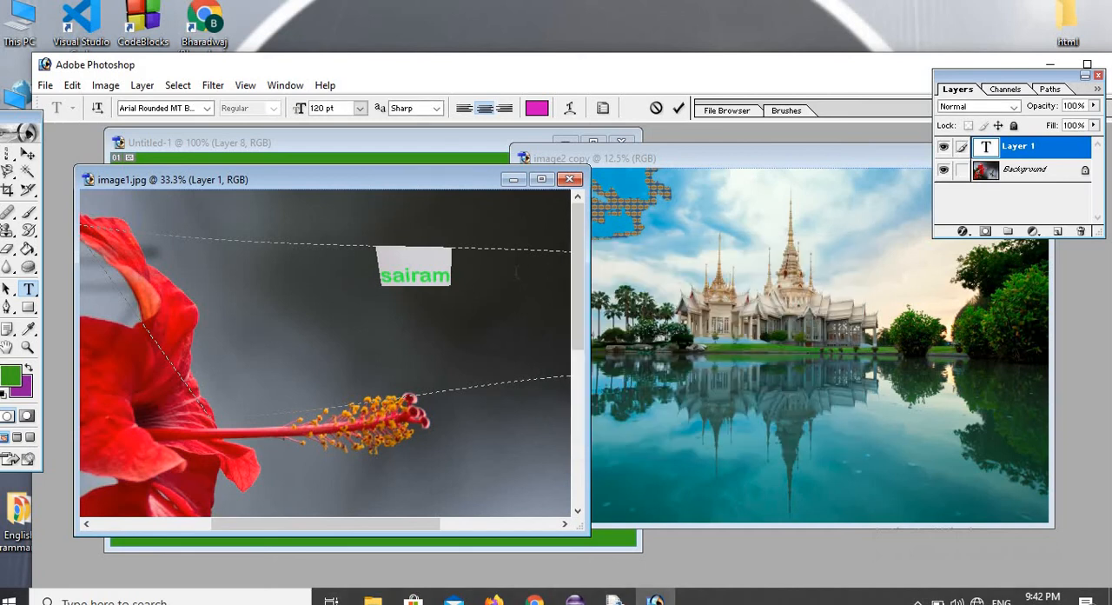
{"action": "left_click", "coordinate": [515, 272]}
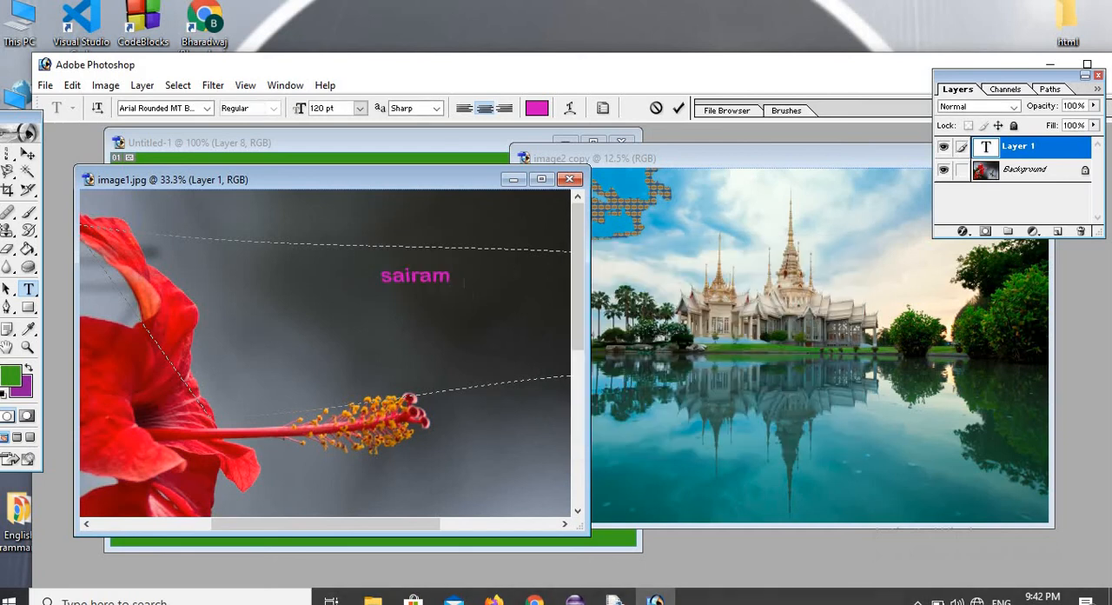
{"action": "left_click_drag", "start_coordinate": [452, 273], "coordinate": [379, 274]}
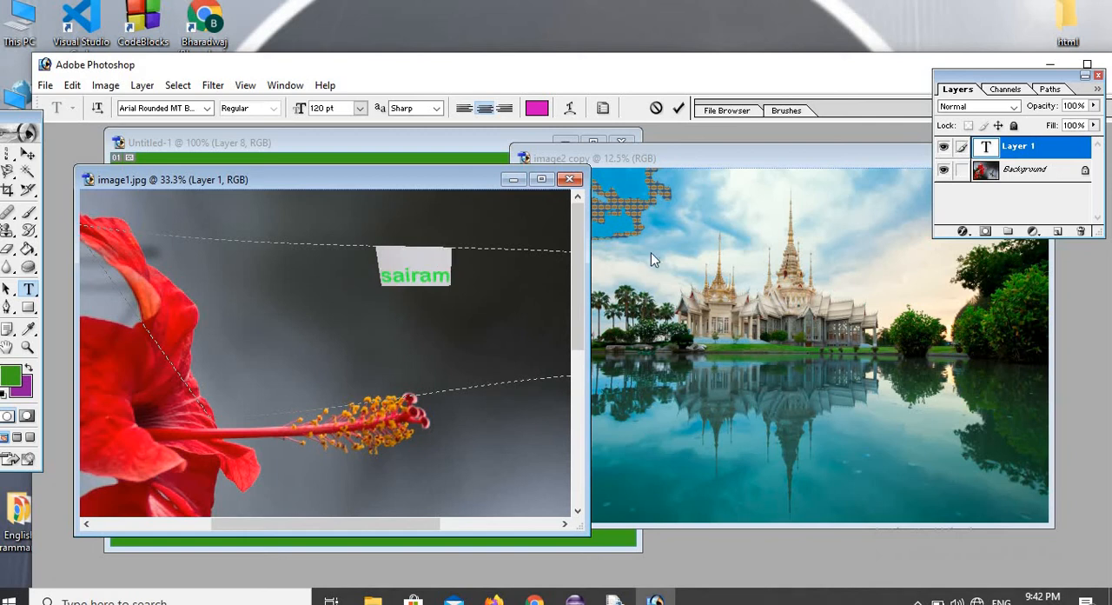
Open the blending options of the sairam layer, show the preset styles and apply the red-orange preset with the text in view.
{"action": "left_click", "coordinate": [965, 233]}
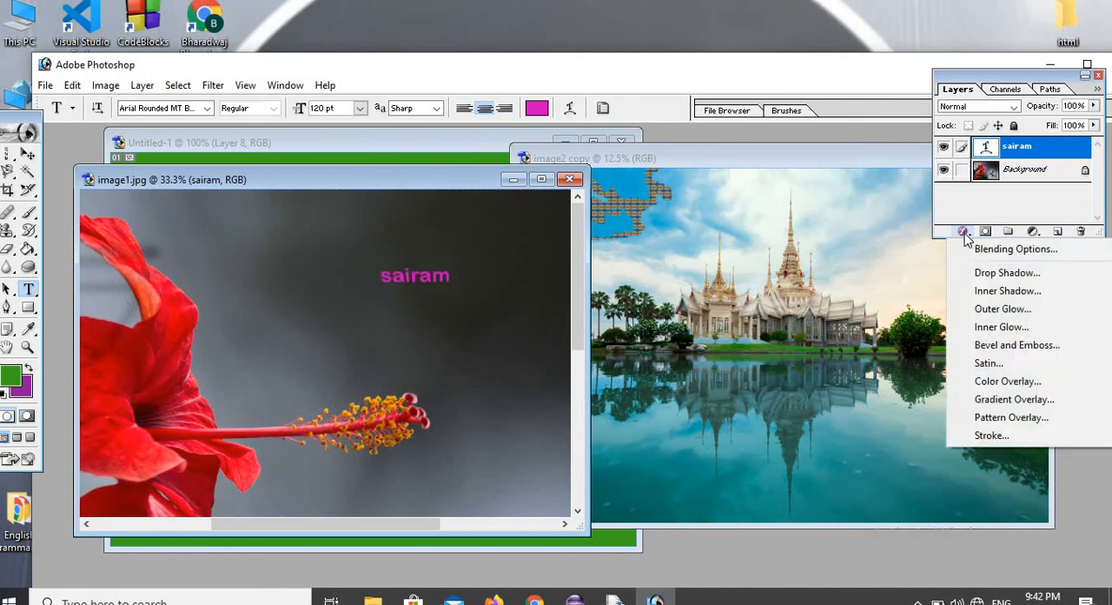
{"action": "left_click", "coordinate": [1008, 250]}
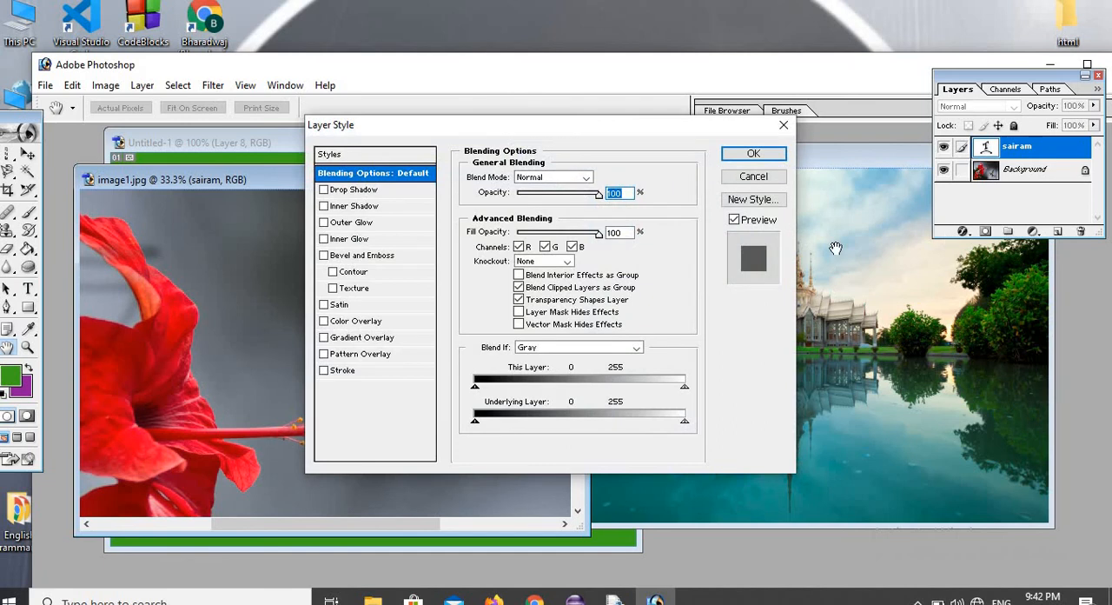
{"action": "left_click", "coordinate": [348, 156]}
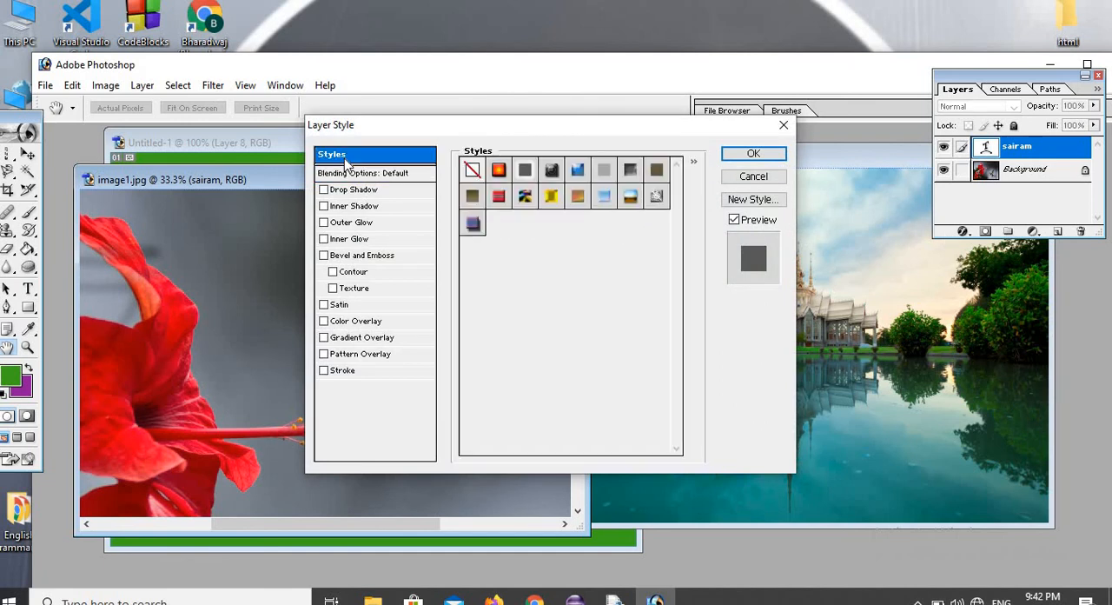
{"action": "left_click", "coordinate": [498, 170]}
{"action": "mouse_move", "coordinate": [509, 129]}
{"action": "left_mouse_down"}
{"action": "mouse_move", "coordinate": [748, 226]}
{"action": "mouse_move", "coordinate": [763, 187]}
{"action": "left_mouse_up"}
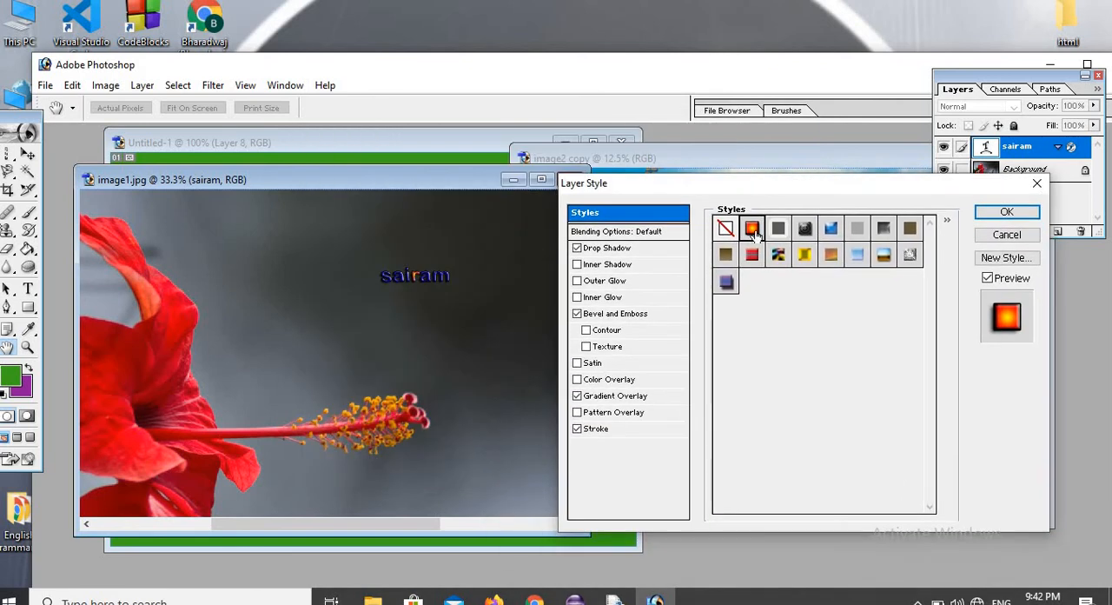
Try the red plaid, gold, orange, light blue, dark blue and landscape-coloured preset styles on the text "sairam".
{"action": "left_click", "coordinate": [752, 253]}
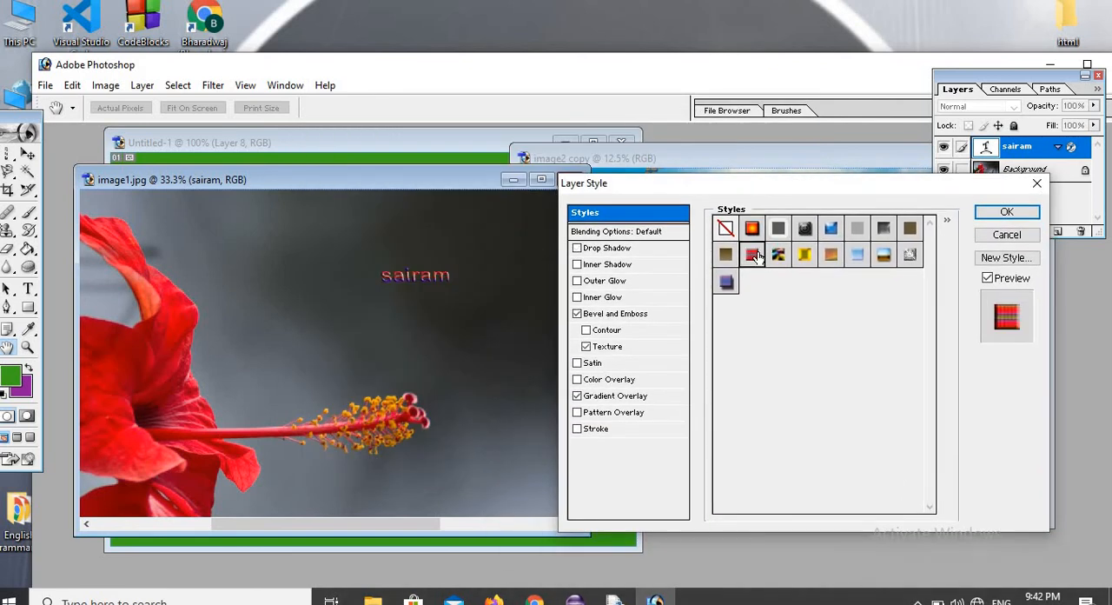
{"action": "left_click", "coordinate": [804, 254]}
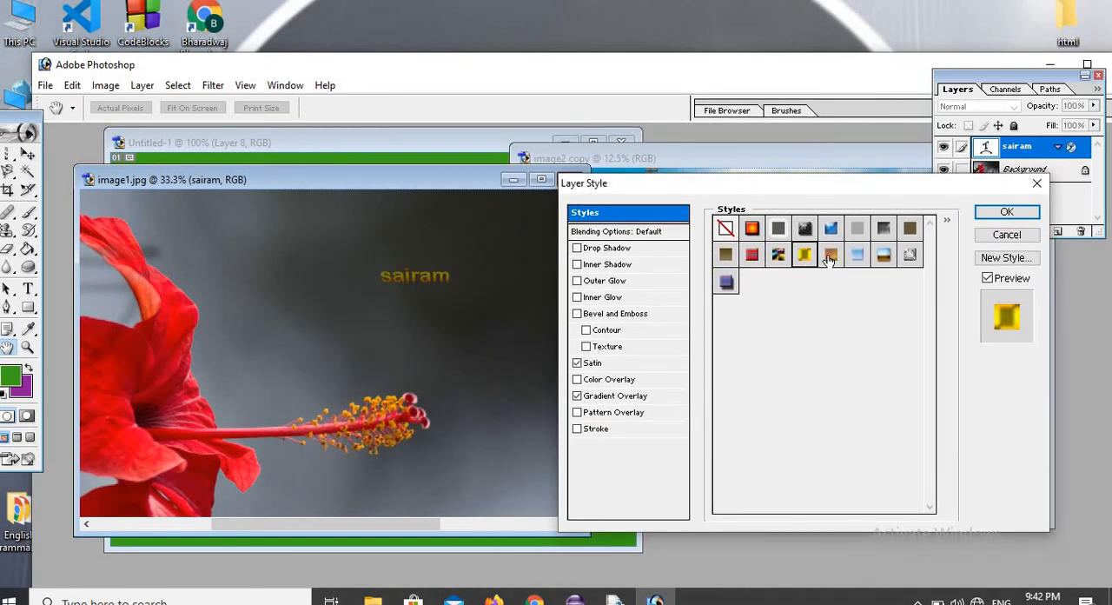
{"action": "left_click", "coordinate": [830, 256]}
{"action": "left_click", "coordinate": [857, 253]}
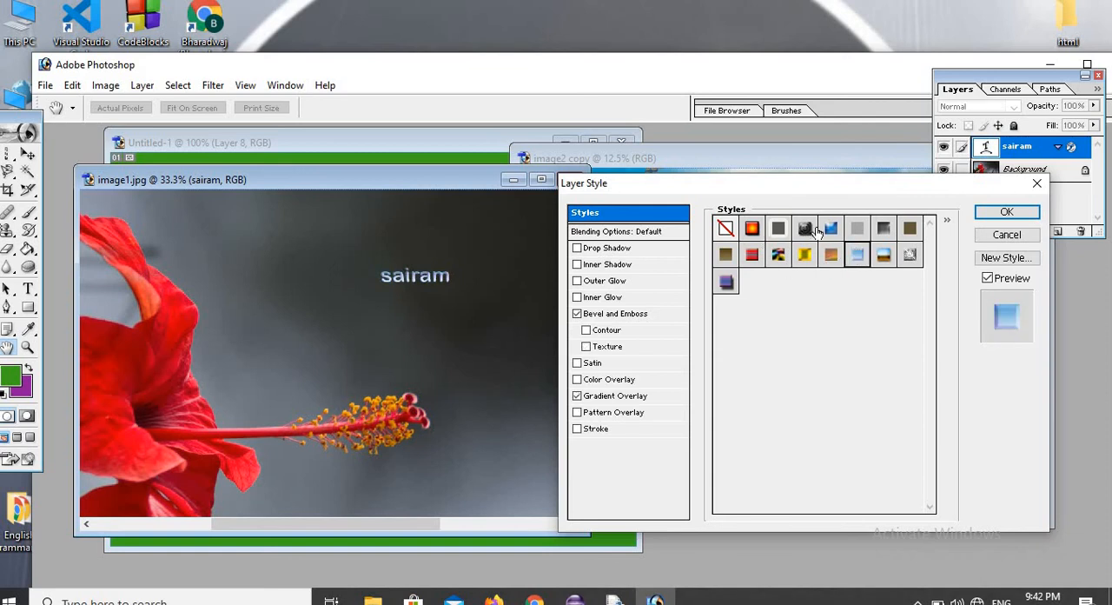
{"action": "left_click", "coordinate": [831, 228]}
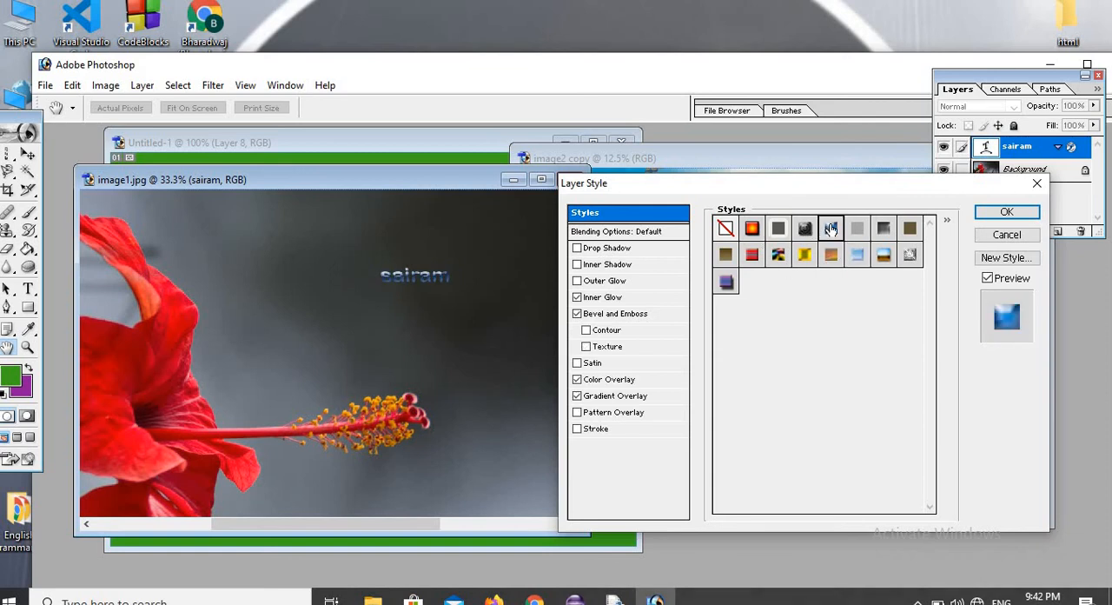
{"action": "left_click", "coordinate": [885, 257]}
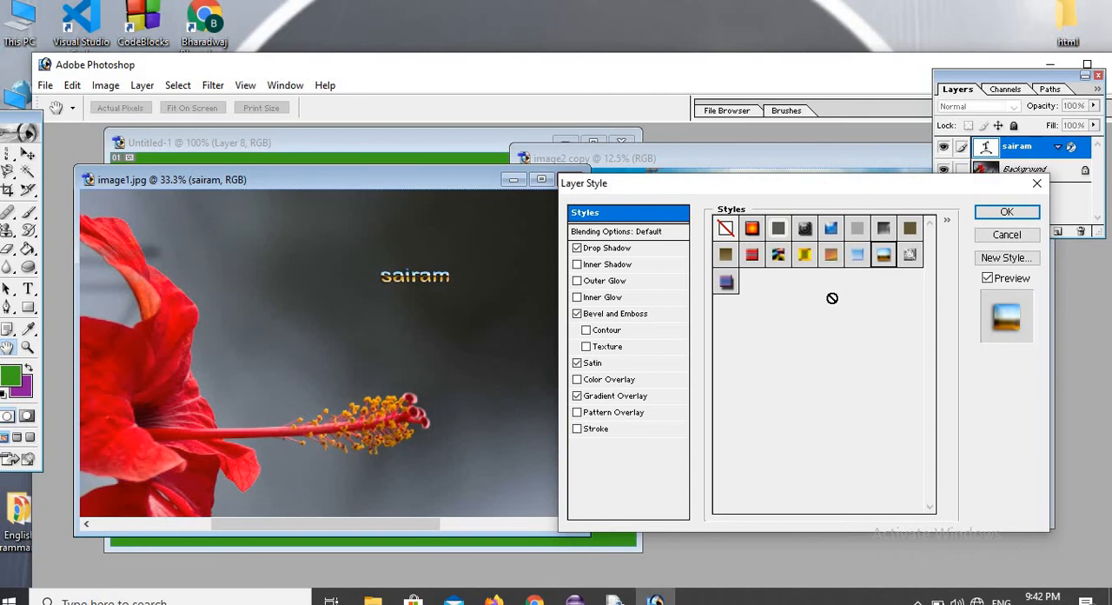
Replace the current preset styles with the Text Effects set.
{"action": "left_click", "coordinate": [948, 223]}
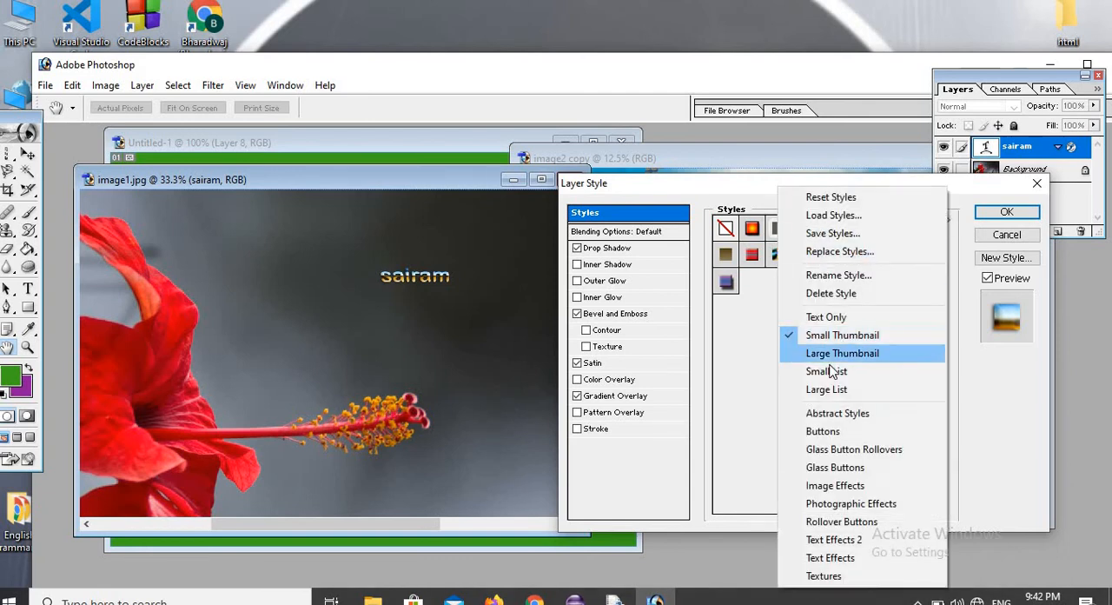
{"action": "left_click", "coordinate": [821, 557]}
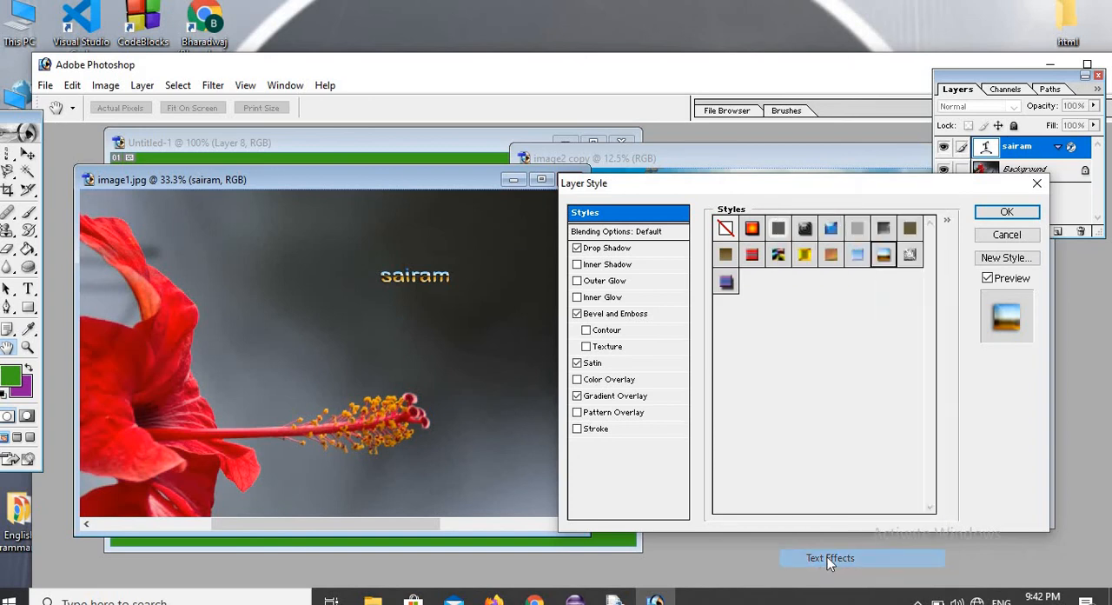
{"action": "left_click", "coordinate": [490, 233]}
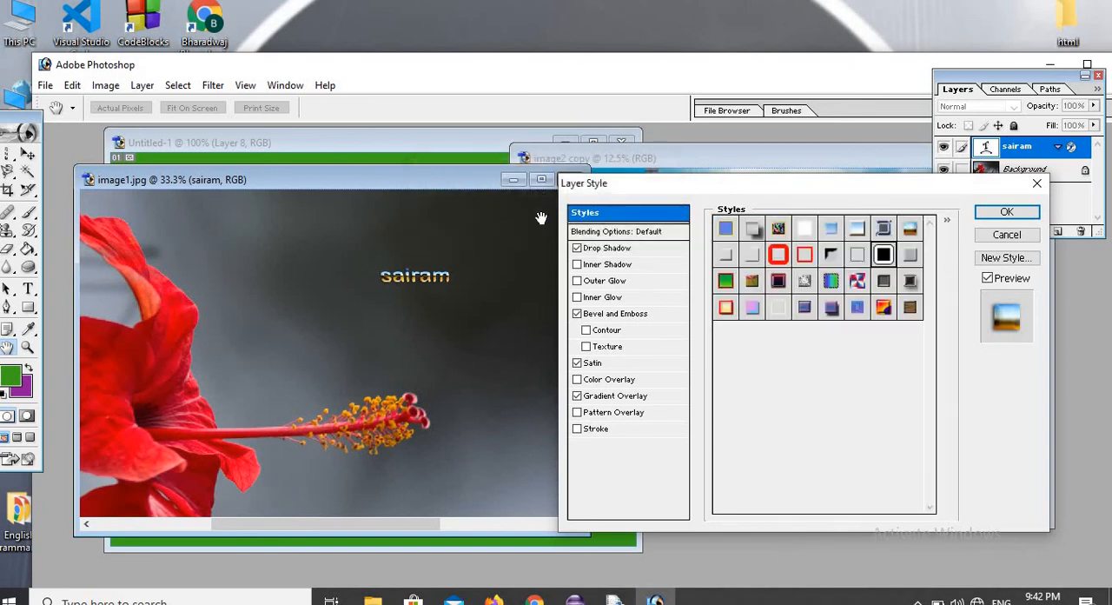
Try the green gradient, red outline, blue satin, pink bevel and cream with red border styles on the text "sairam".
{"action": "left_click", "coordinate": [731, 289]}
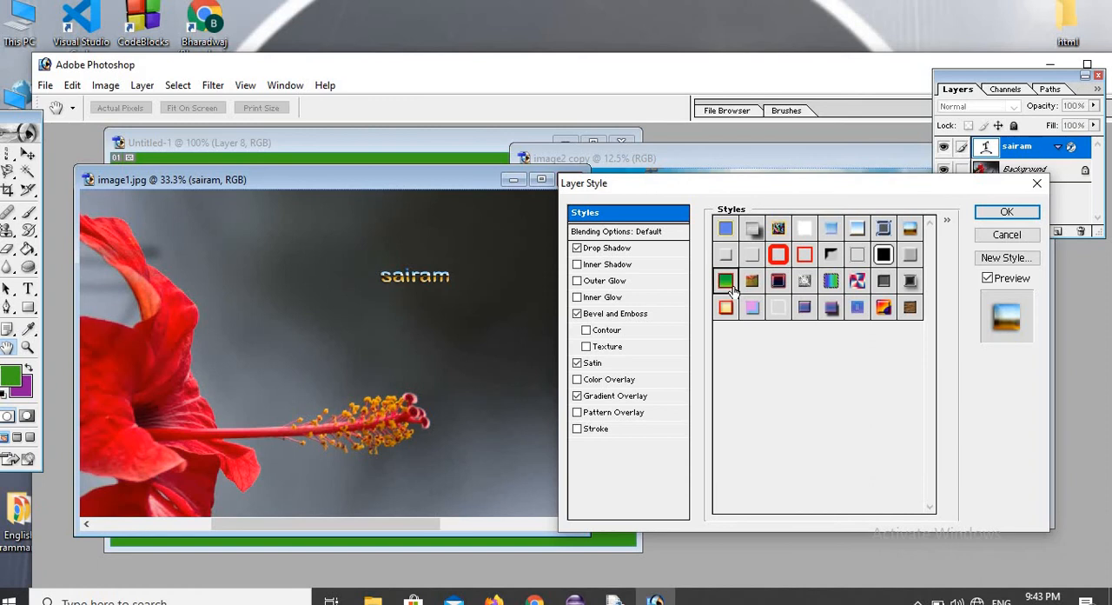
{"action": "left_click", "coordinate": [779, 254]}
{"action": "left_click", "coordinate": [803, 254]}
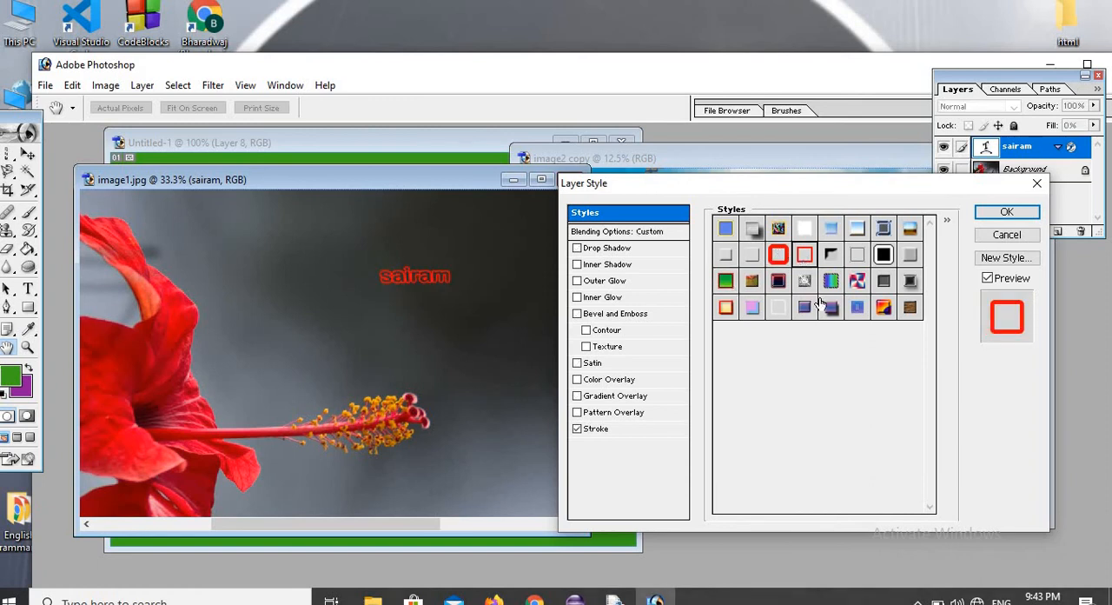
{"action": "left_click", "coordinate": [861, 309]}
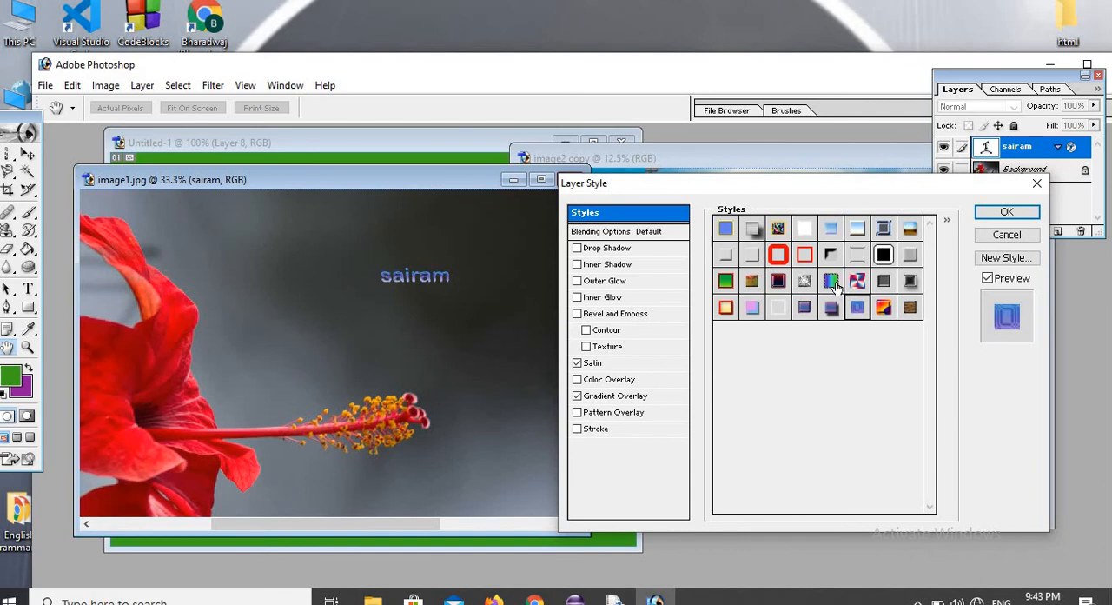
{"action": "left_click", "coordinate": [835, 287]}
{"action": "left_click", "coordinate": [755, 309]}
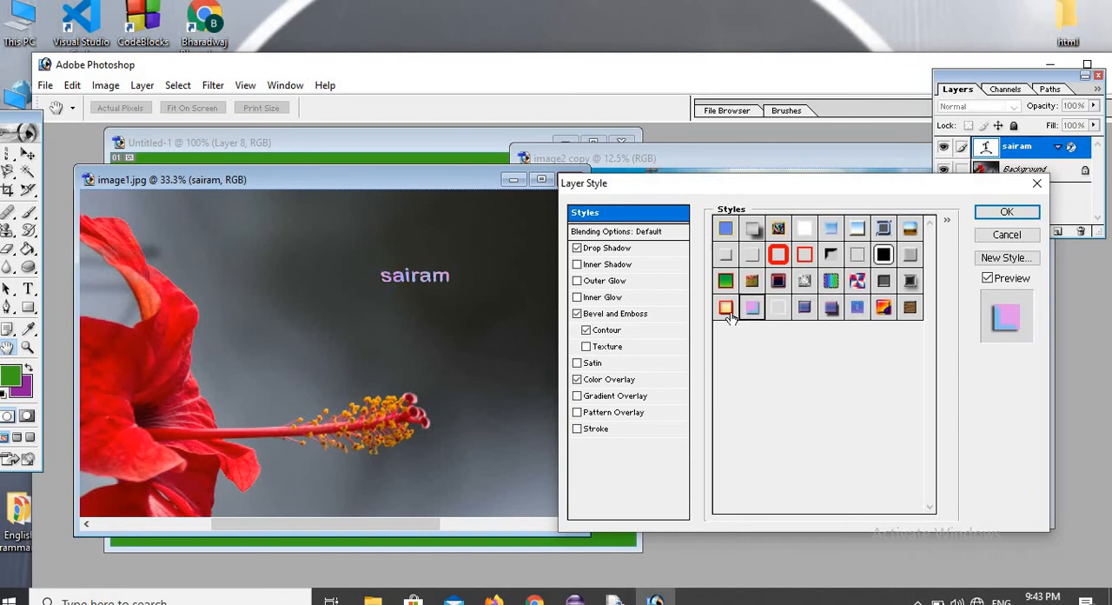
{"action": "left_click", "coordinate": [729, 315]}
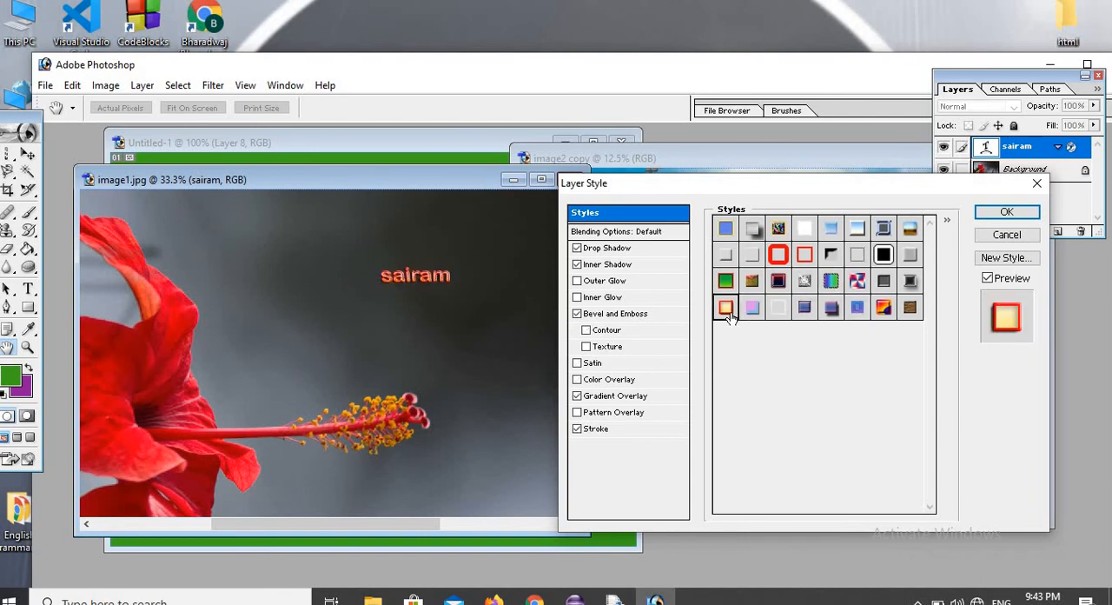
Compare the thin red outline, chrome, landscape and heavy red stroke styles on "sairam", and apply the black fill with white outline style.
{"action": "left_click", "coordinate": [808, 252]}
{"action": "left_click", "coordinate": [857, 228]}
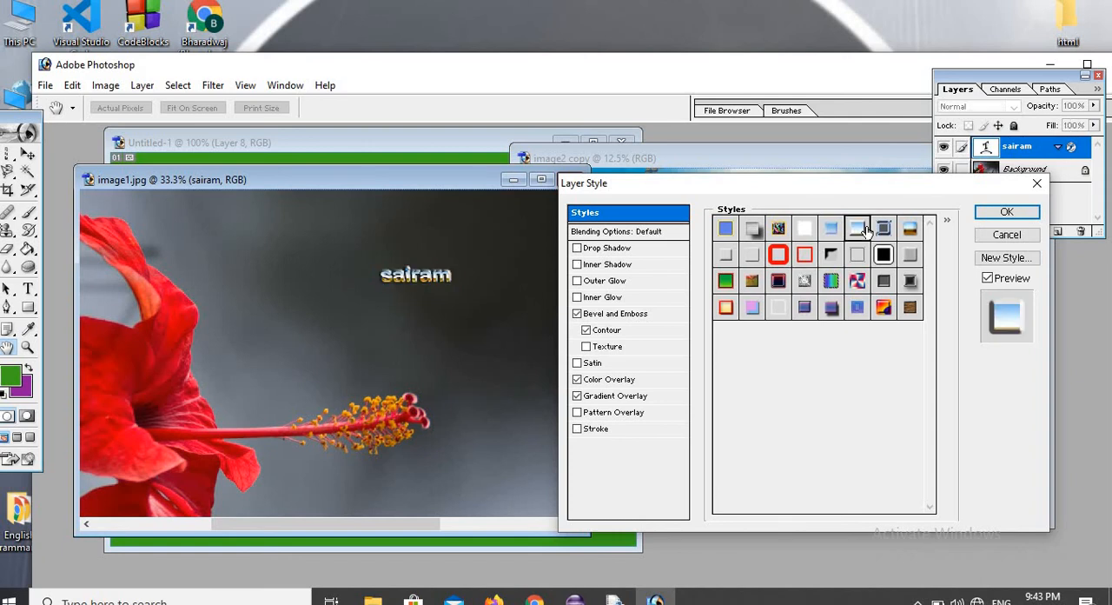
{"action": "left_click", "coordinate": [909, 228]}
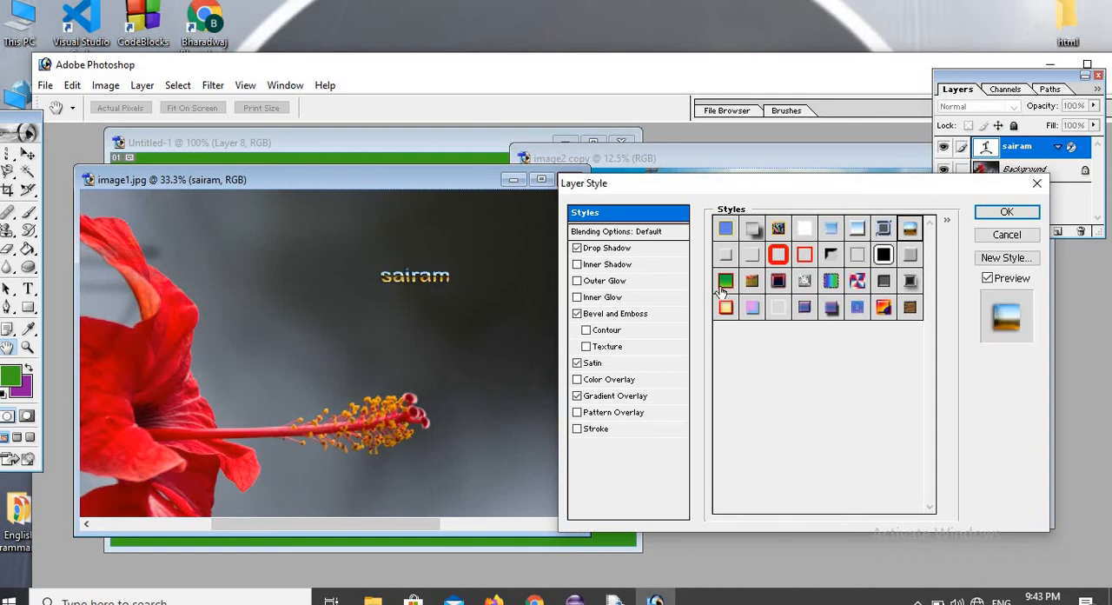
{"action": "left_click", "coordinate": [782, 255]}
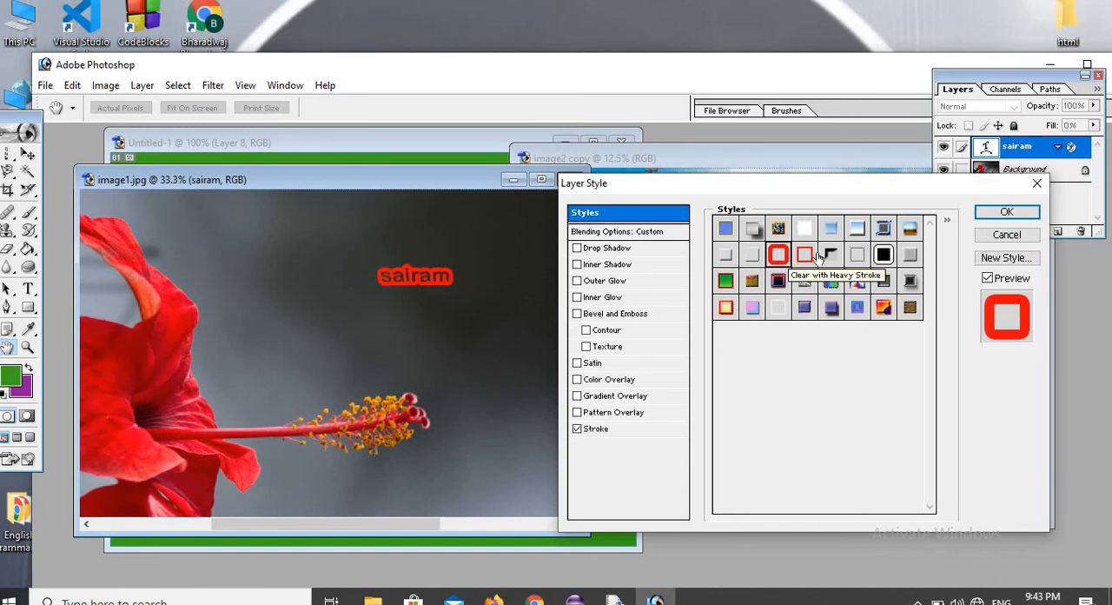
{"action": "left_click", "coordinate": [884, 255]}
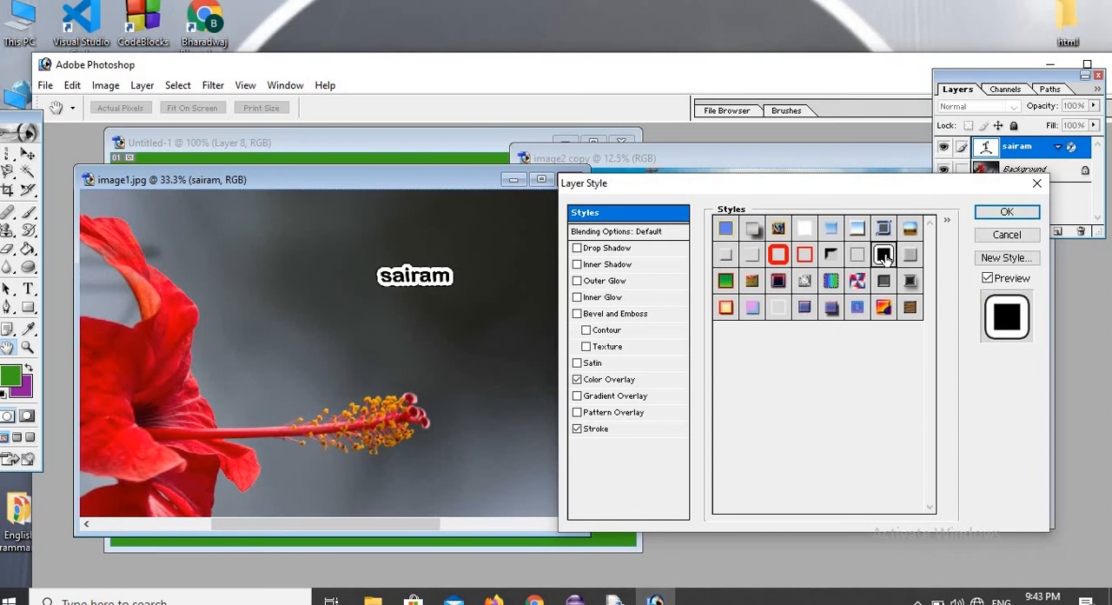
{"action": "left_click", "coordinate": [1005, 213]}
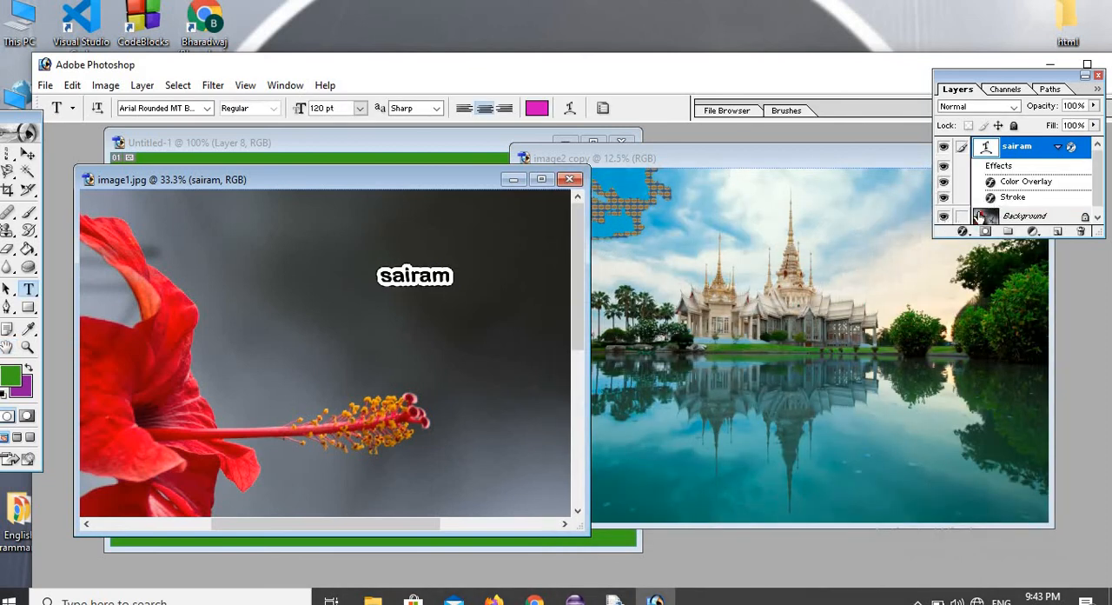
Add a new layer with the vertical text "hai" below and beside "sairam", and widen its text box.
{"action": "left_click", "coordinate": [1057, 232]}
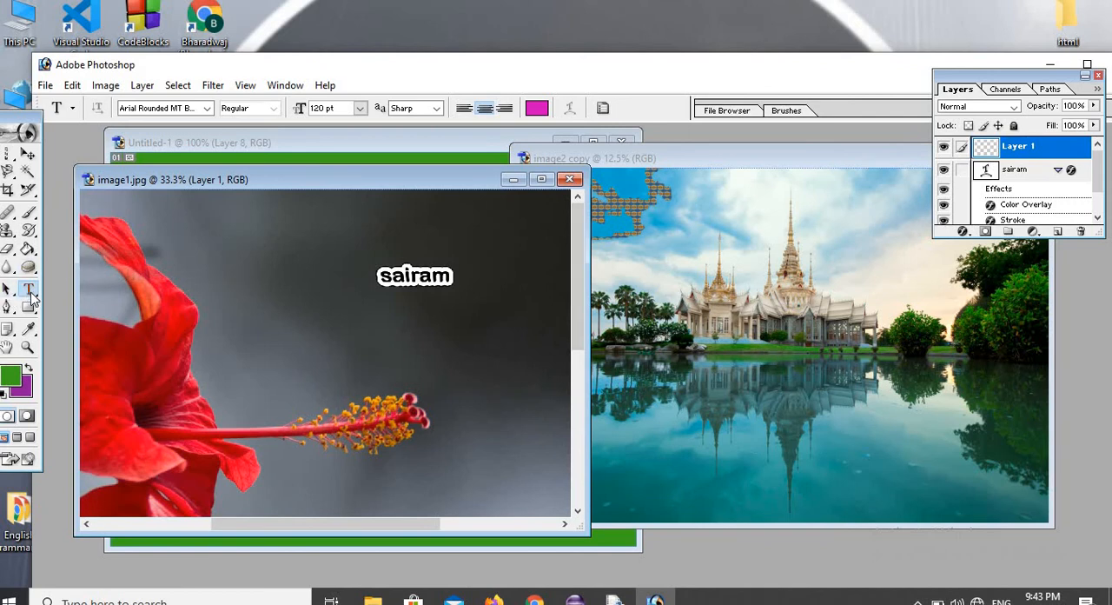
{"action": "left_click", "coordinate": [31, 297]}
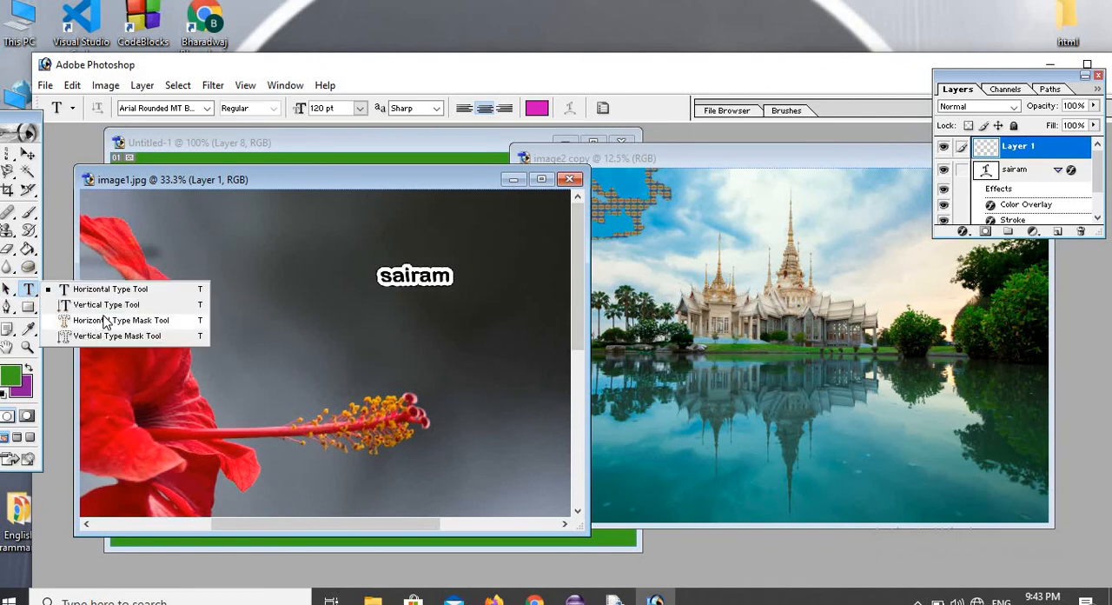
{"action": "left_click", "coordinate": [116, 308]}
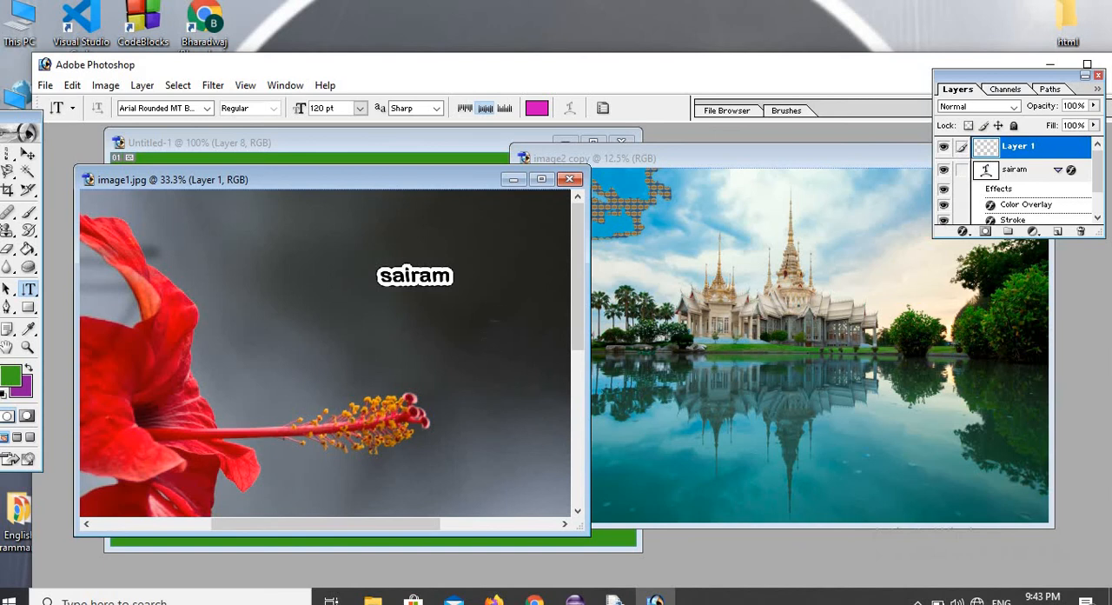
{"action": "left_click_drag", "start_coordinate": [552, 305], "coordinate": [545, 394]}
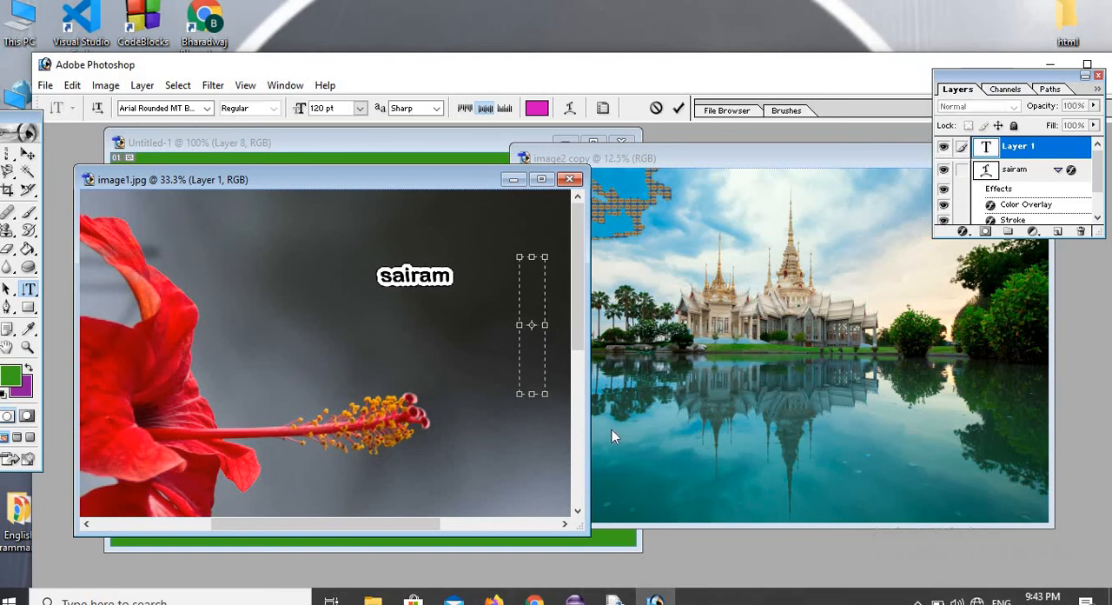
{"action": "type", "text": "hai"}
{"action": "key", "text": "shift+Up"}
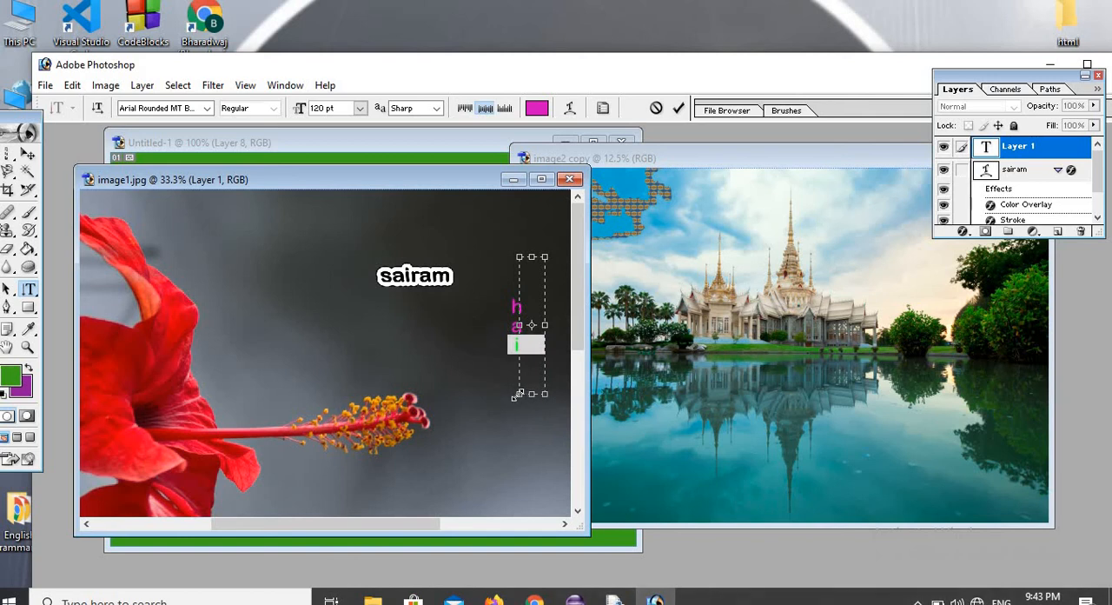
{"action": "left_click_drag", "start_coordinate": [516, 396], "coordinate": [476, 382]}
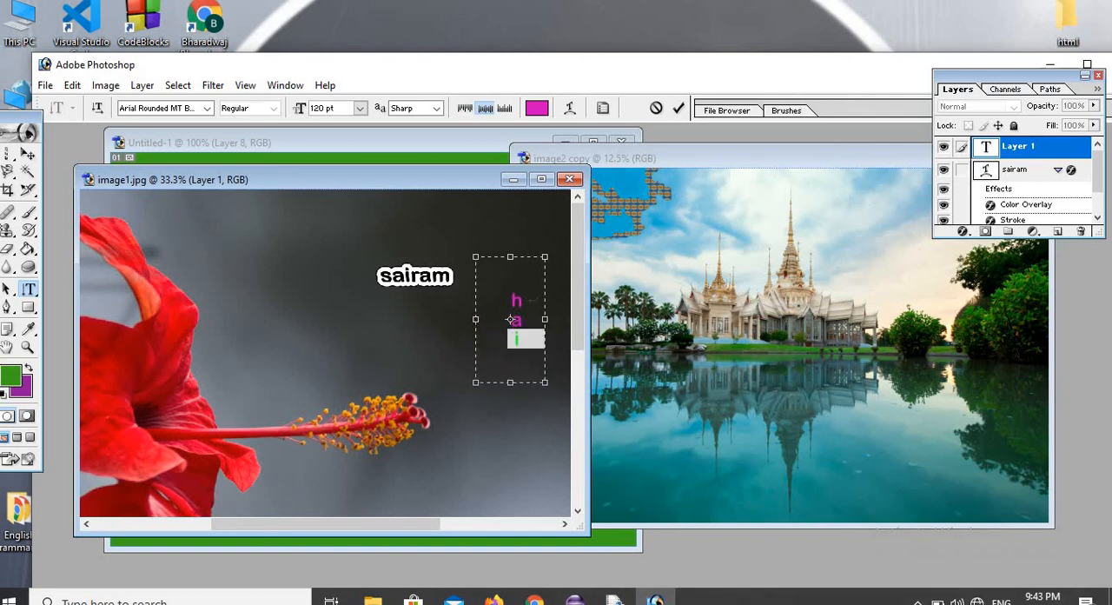
Apply the blue preset style with a yellow outline to the vertical text "hai".
{"action": "key", "text": "ctrl+a"}
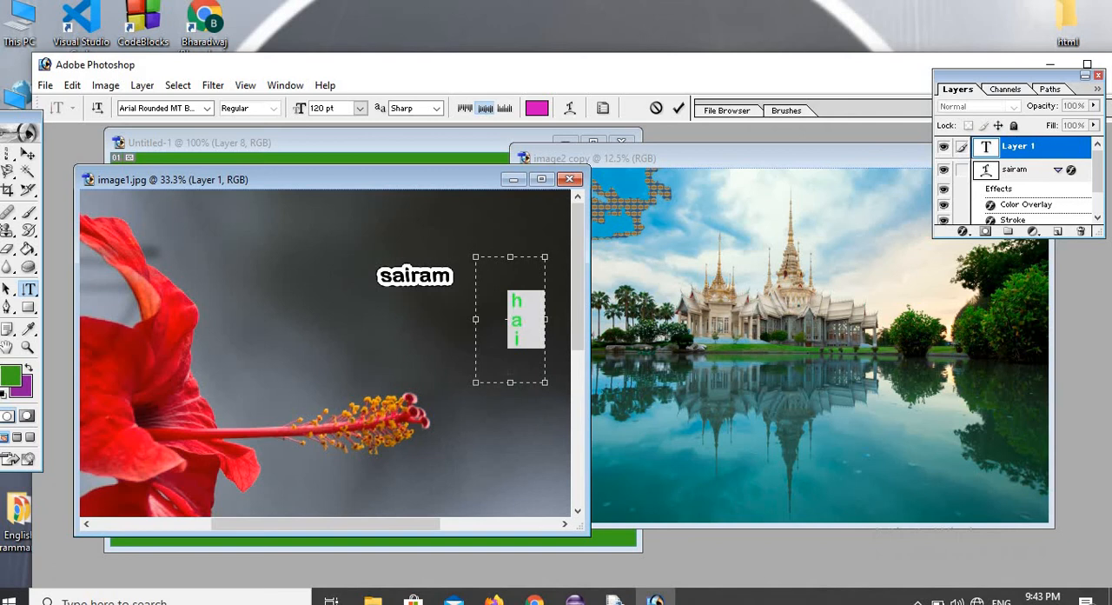
{"action": "left_click", "coordinate": [962, 228]}
{"action": "left_click", "coordinate": [987, 257]}
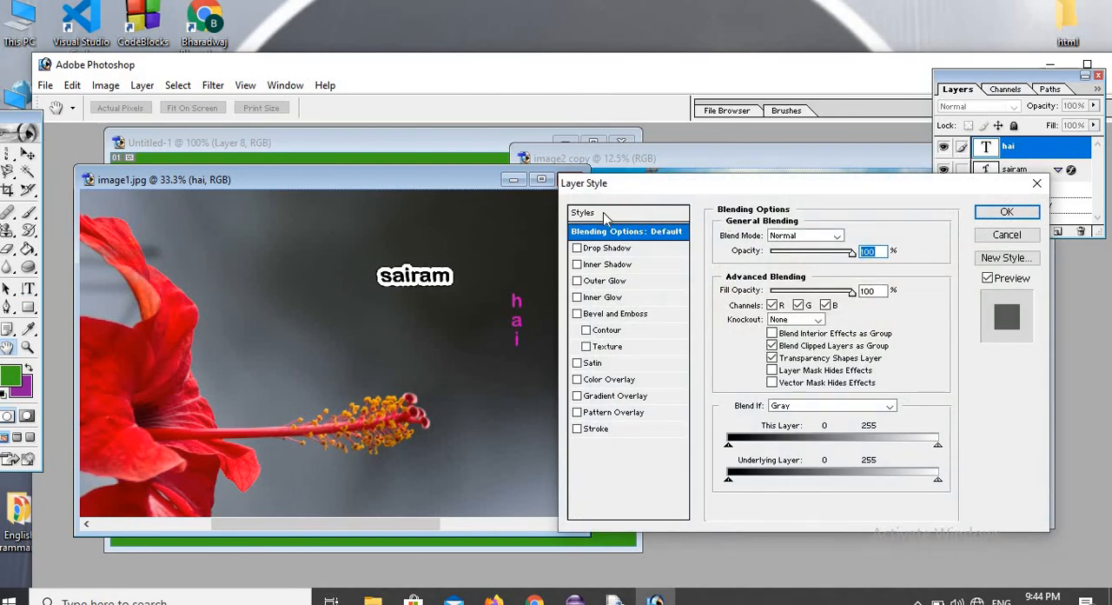
{"action": "left_click", "coordinate": [602, 212]}
{"action": "left_click", "coordinate": [727, 233]}
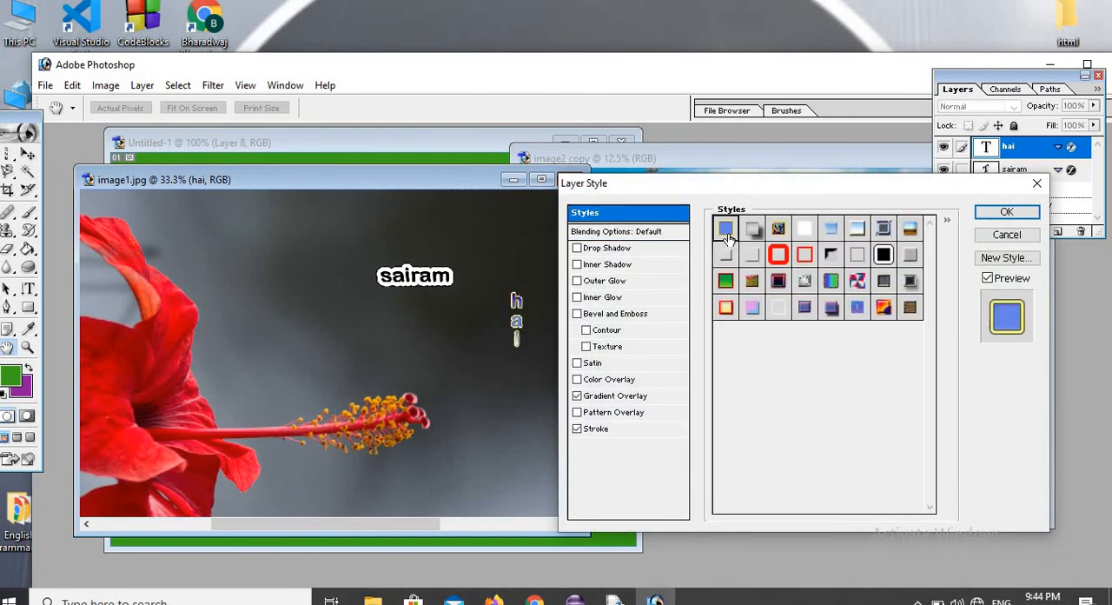
{"action": "left_click", "coordinate": [1005, 213]}
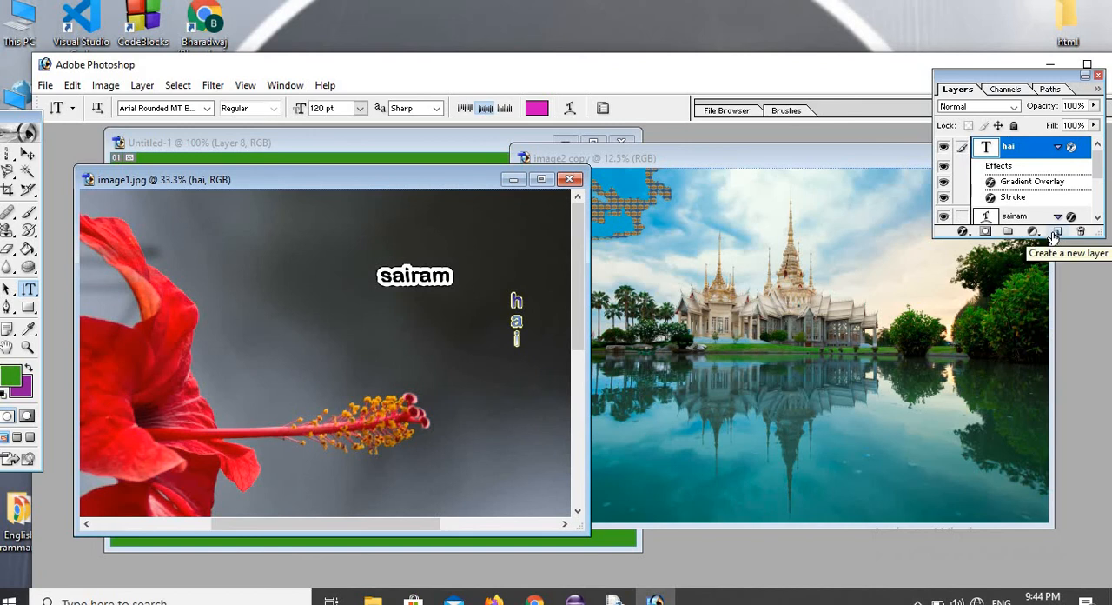
Add a new layer and use the Horizontal Type Mask tool to enter "sairam" just above the flower's stamen.
{"action": "left_click", "coordinate": [1058, 232]}
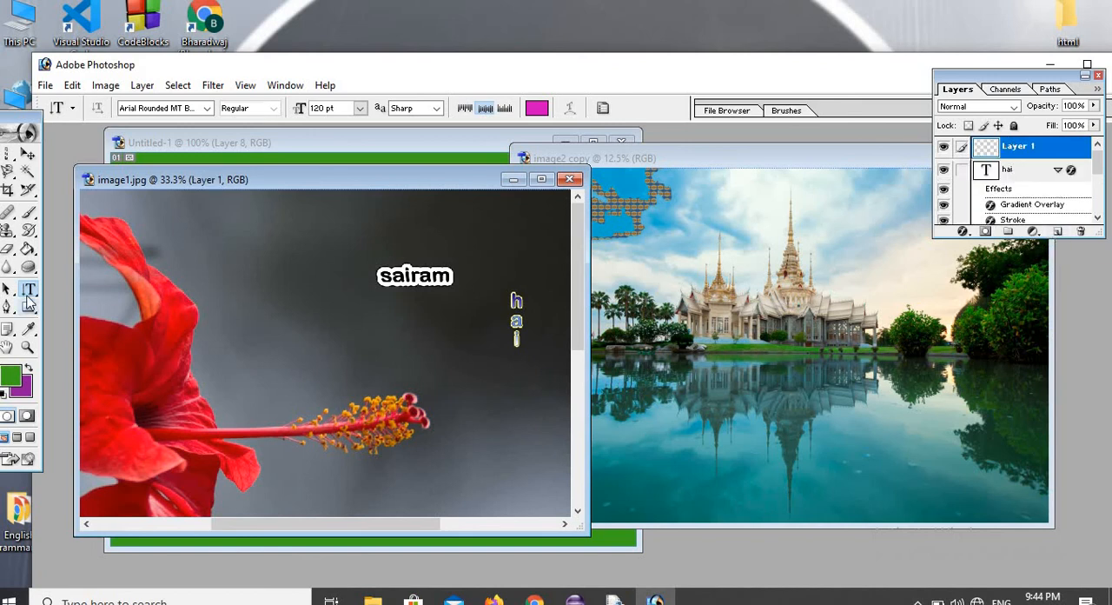
{"action": "right_click", "coordinate": [30, 296]}
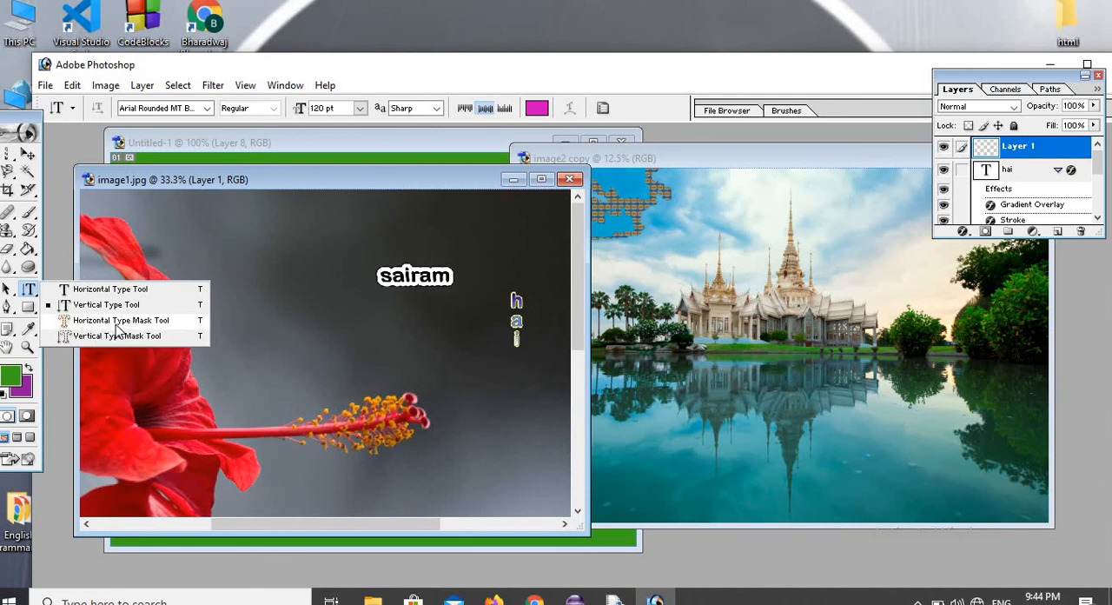
{"action": "left_click", "coordinate": [115, 320]}
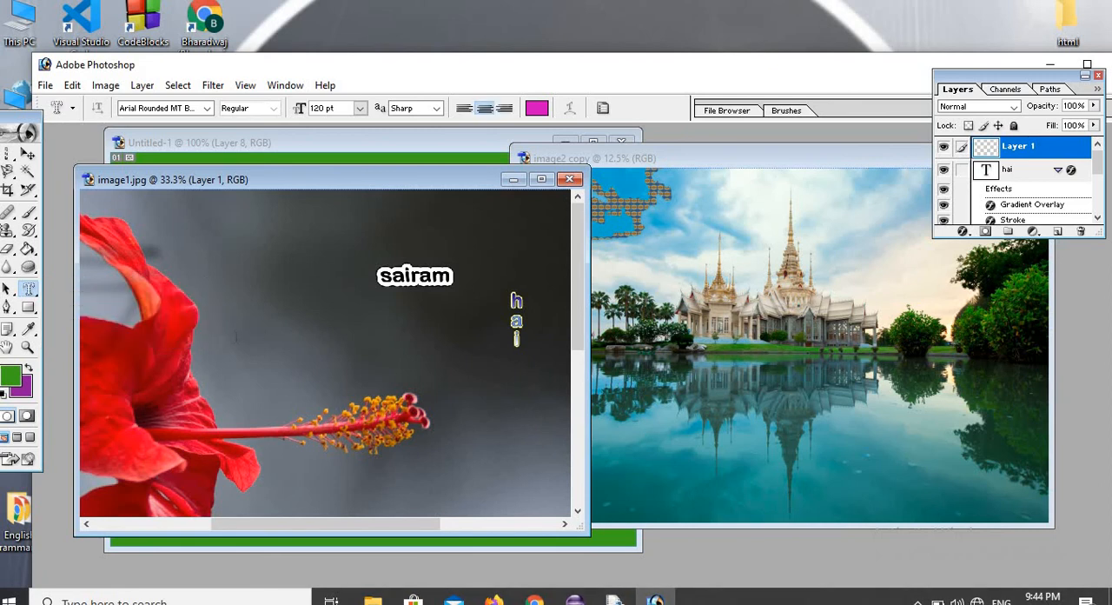
{"action": "left_click_drag", "start_coordinate": [436, 419], "coordinate": [525, 433]}
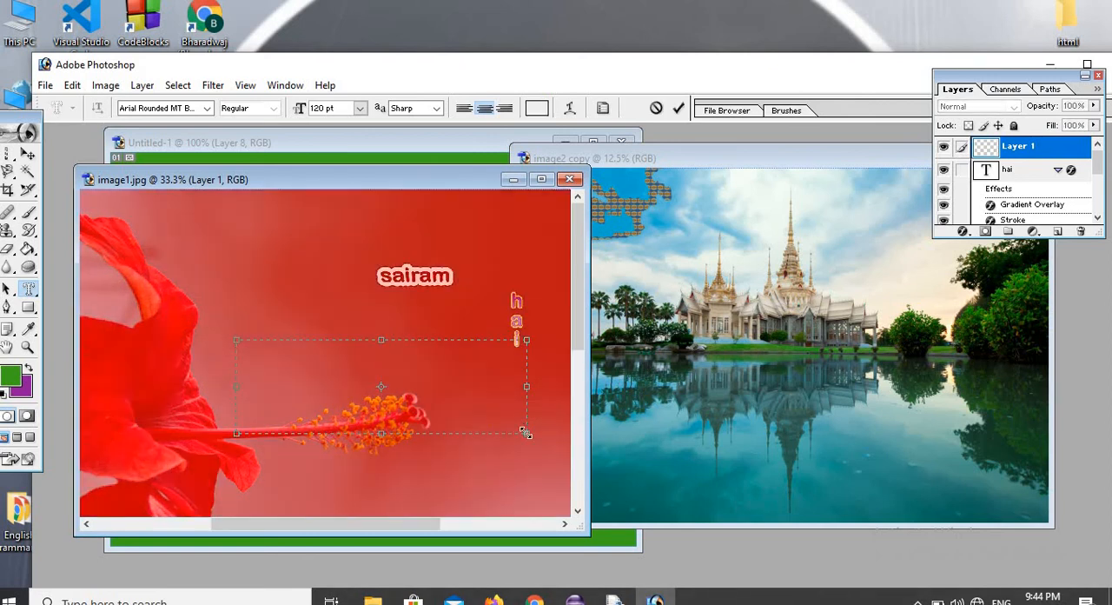
{"action": "type", "text": "sairam"}
{"action": "left_click_drag", "start_coordinate": [347, 368], "coordinate": [462, 382]}
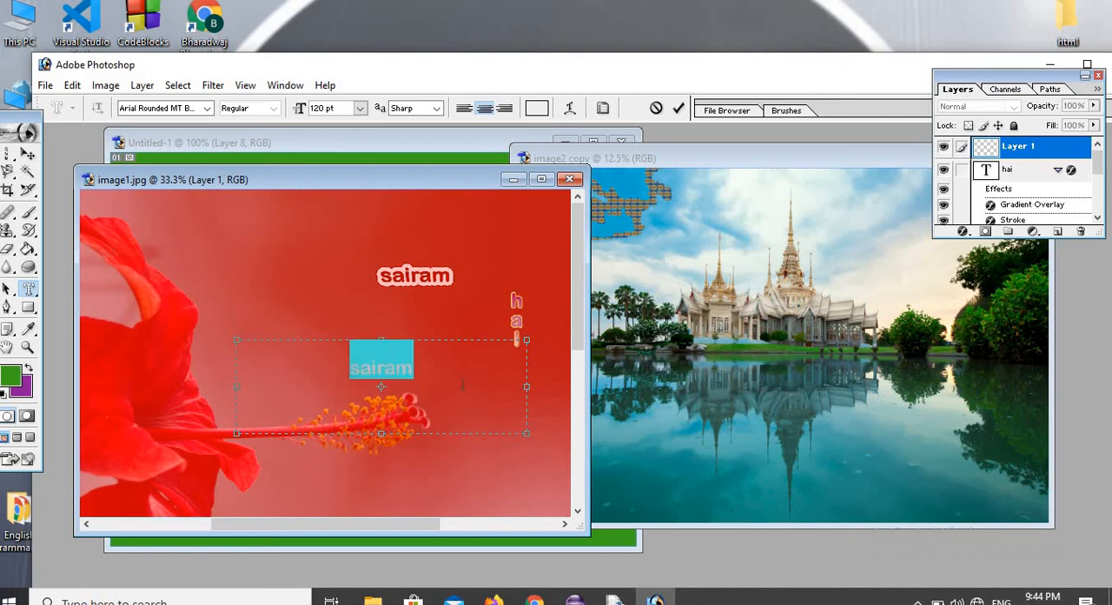
{"action": "left_click", "coordinate": [964, 231]}
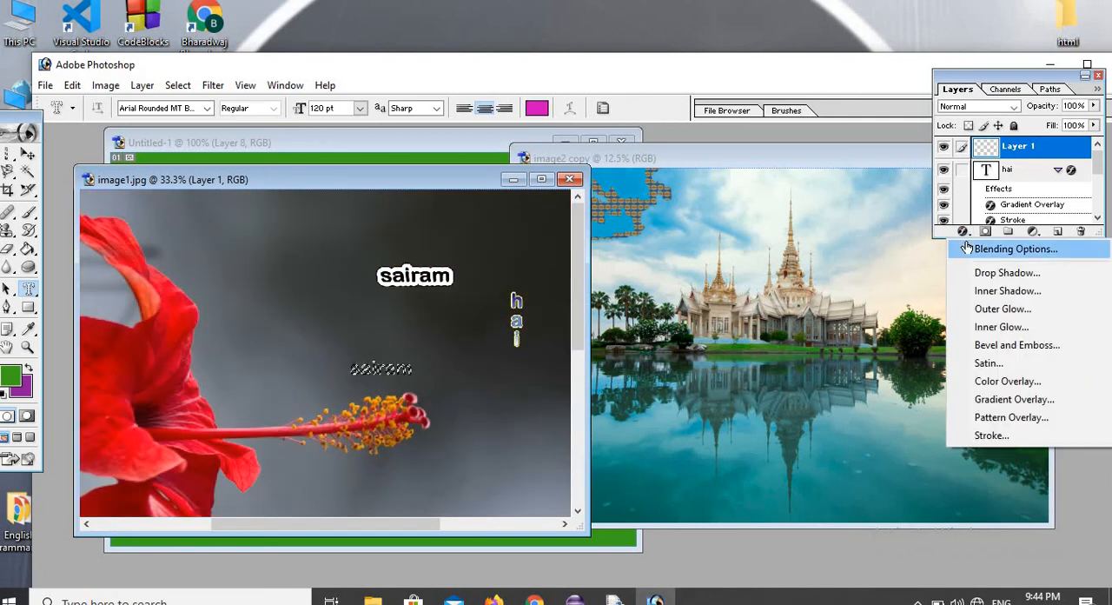
{"action": "left_click", "coordinate": [982, 250]}
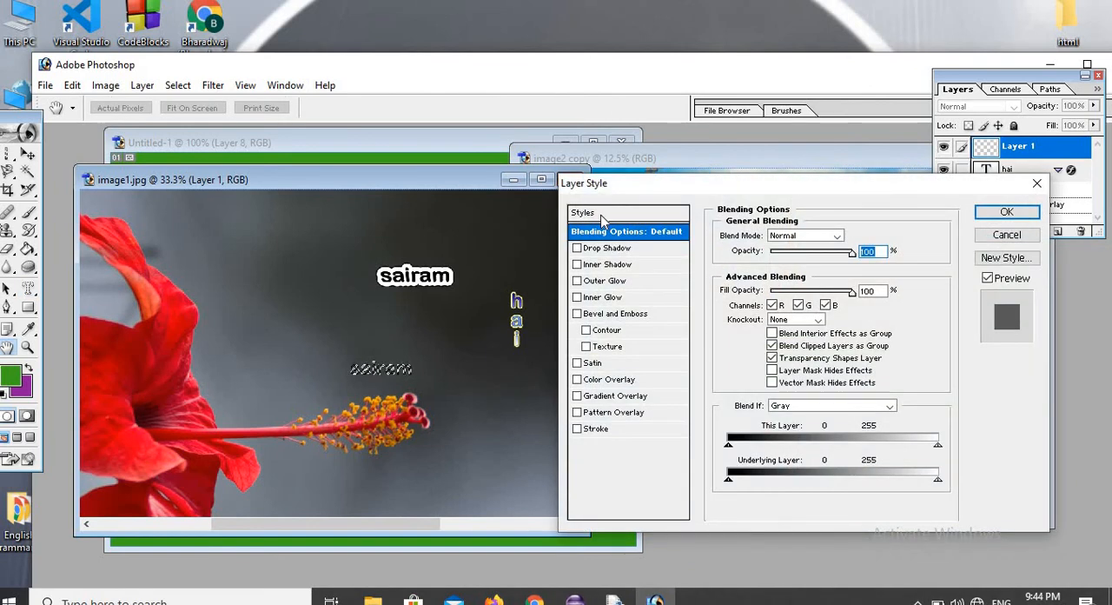
{"action": "left_click", "coordinate": [602, 216]}
{"action": "left_click", "coordinate": [726, 280]}
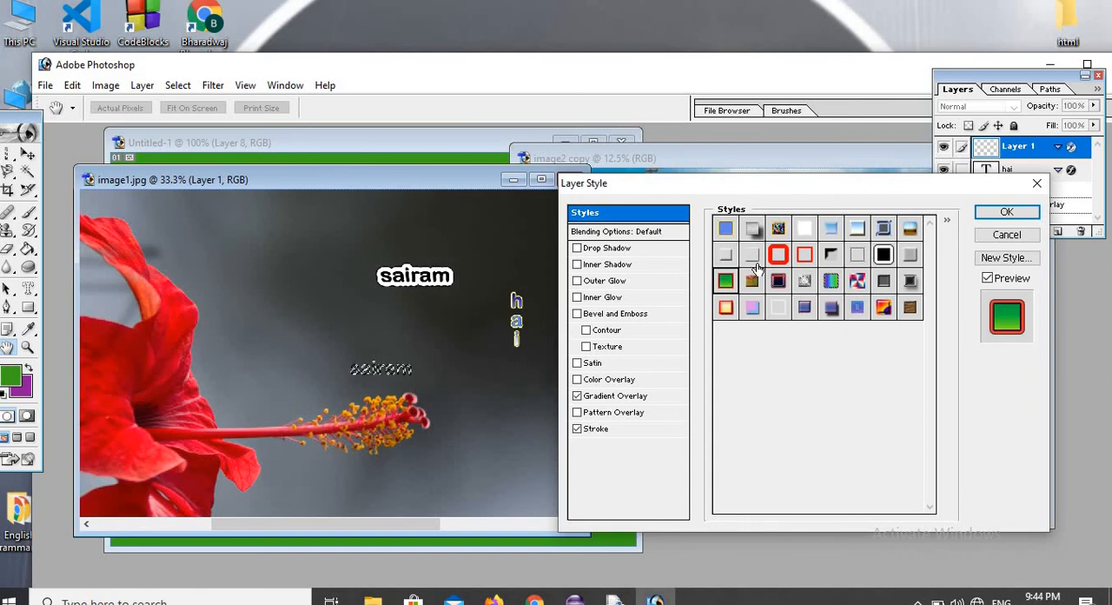
{"action": "left_click", "coordinate": [753, 257]}
{"action": "left_click", "coordinate": [831, 290]}
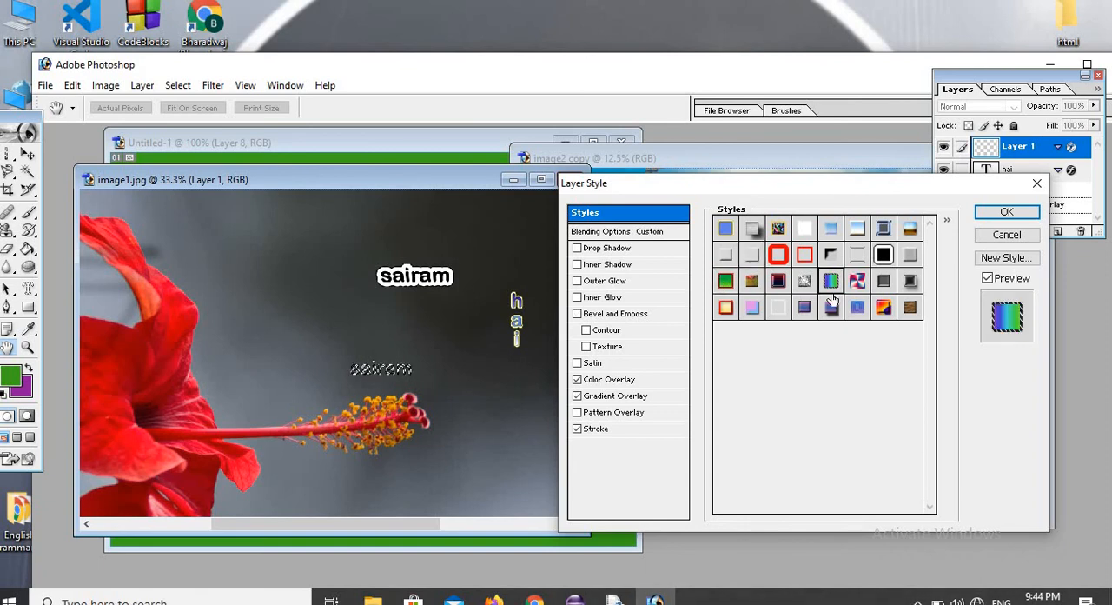
{"action": "left_click", "coordinate": [992, 238]}
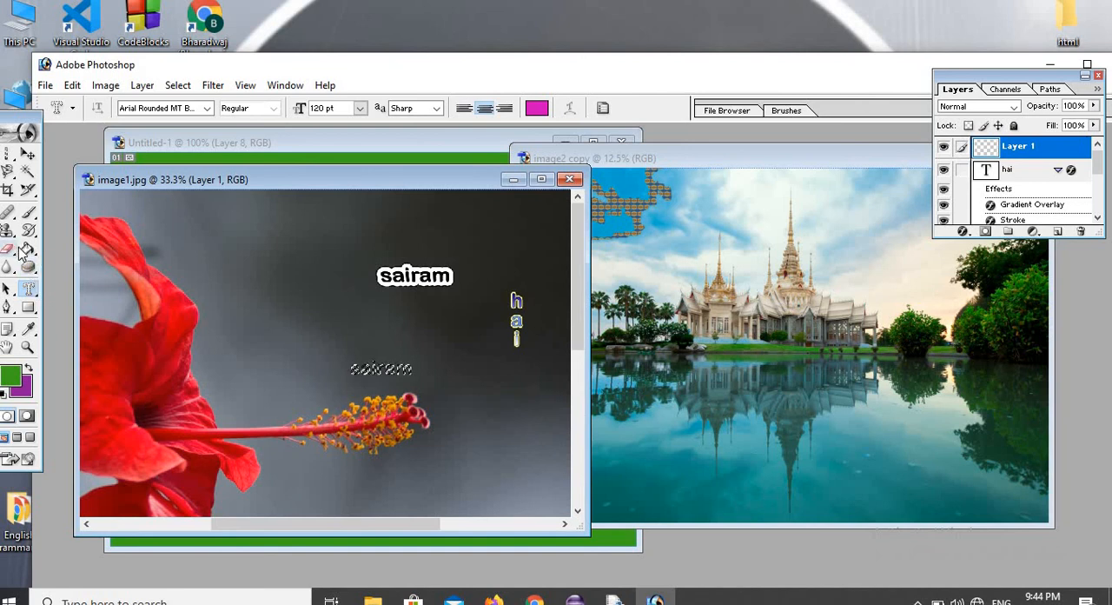
Fill the "sairam" mask selection with the red and blue gradient using the Gradient tool, and deselect it.
{"action": "left_click_drag", "start_coordinate": [26, 250], "coordinate": [74, 249]}
{"action": "left_click", "coordinate": [154, 108]}
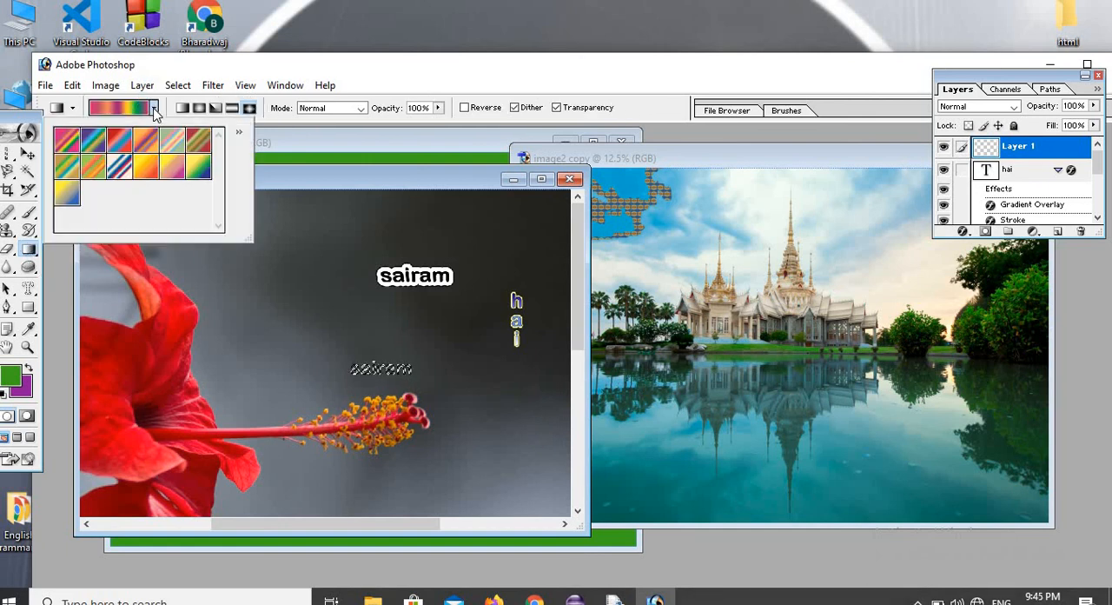
{"action": "left_click", "coordinate": [119, 141]}
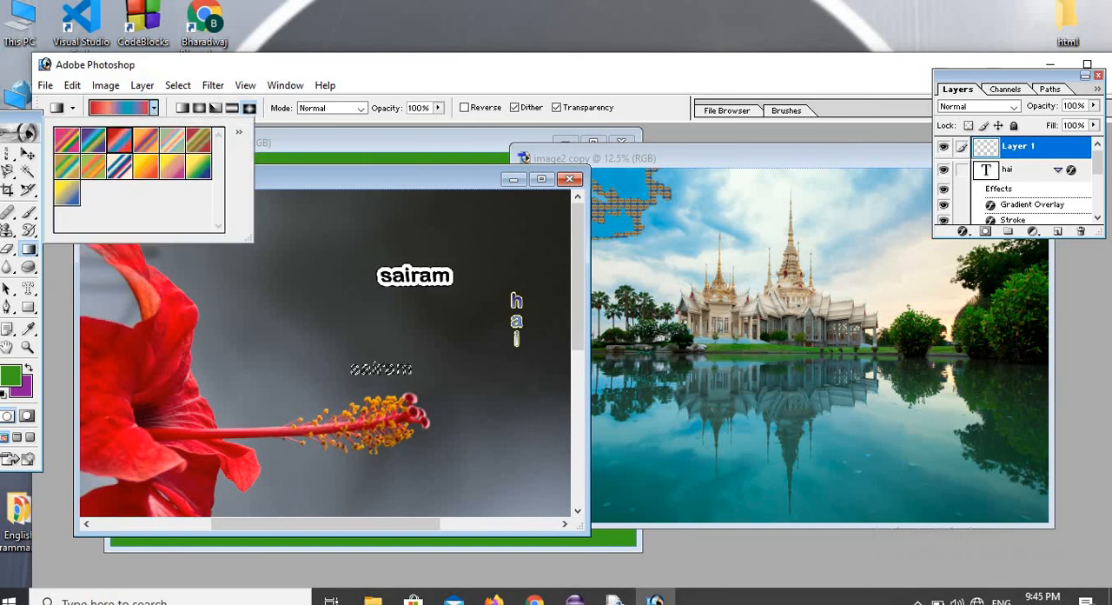
{"action": "left_click", "coordinate": [375, 367]}
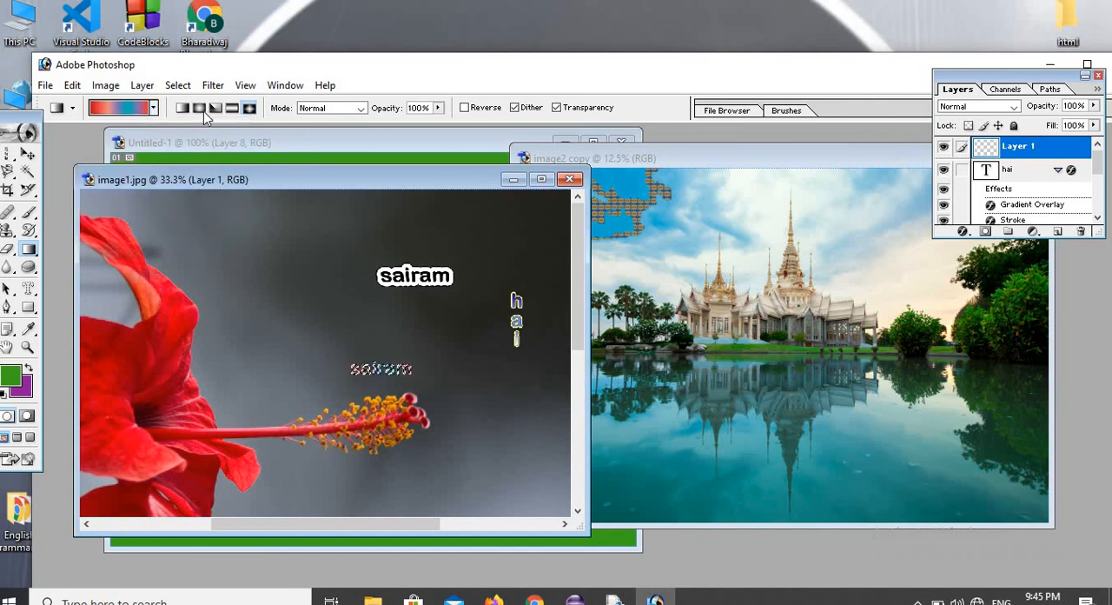
{"action": "left_click", "coordinate": [177, 85]}
{"action": "left_click", "coordinate": [182, 129]}
Add another layer and create a vertical type mask selection reading "flower" on the dark area beside the petals.
{"action": "left_click", "coordinate": [31, 289]}
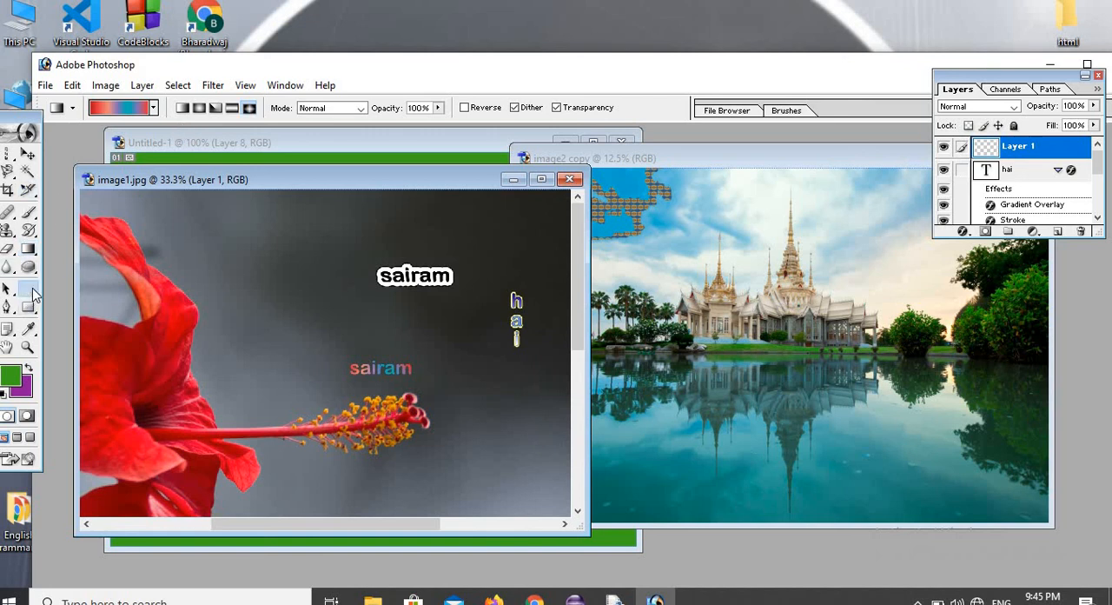
{"action": "left_click", "coordinate": [1058, 232]}
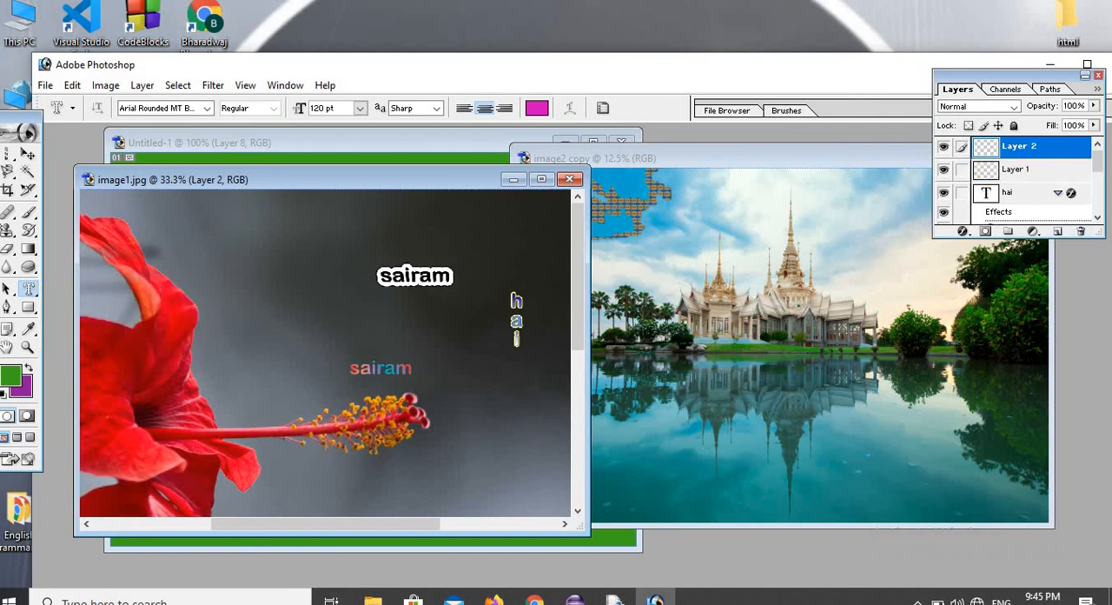
{"action": "left_click", "coordinate": [27, 289]}
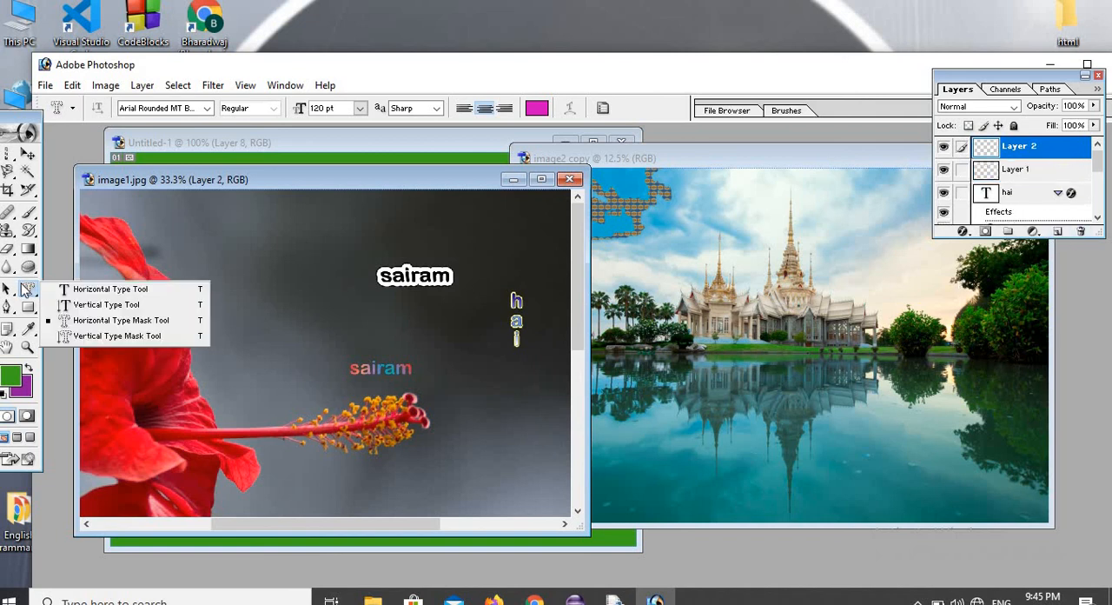
{"action": "left_click", "coordinate": [135, 338]}
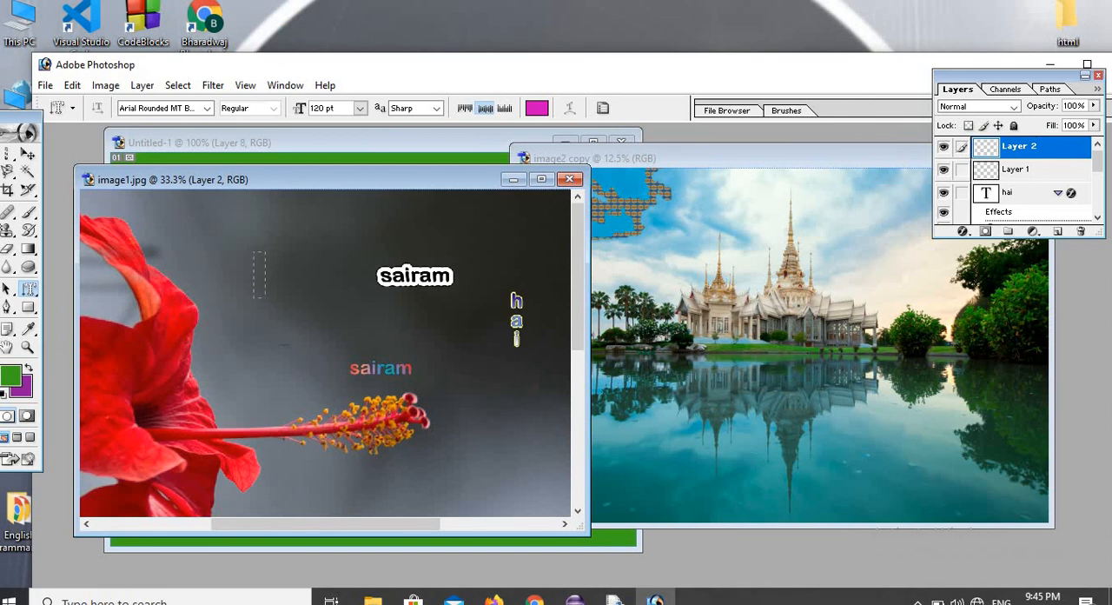
{"action": "left_click_drag", "start_coordinate": [265, 297], "coordinate": [319, 405]}
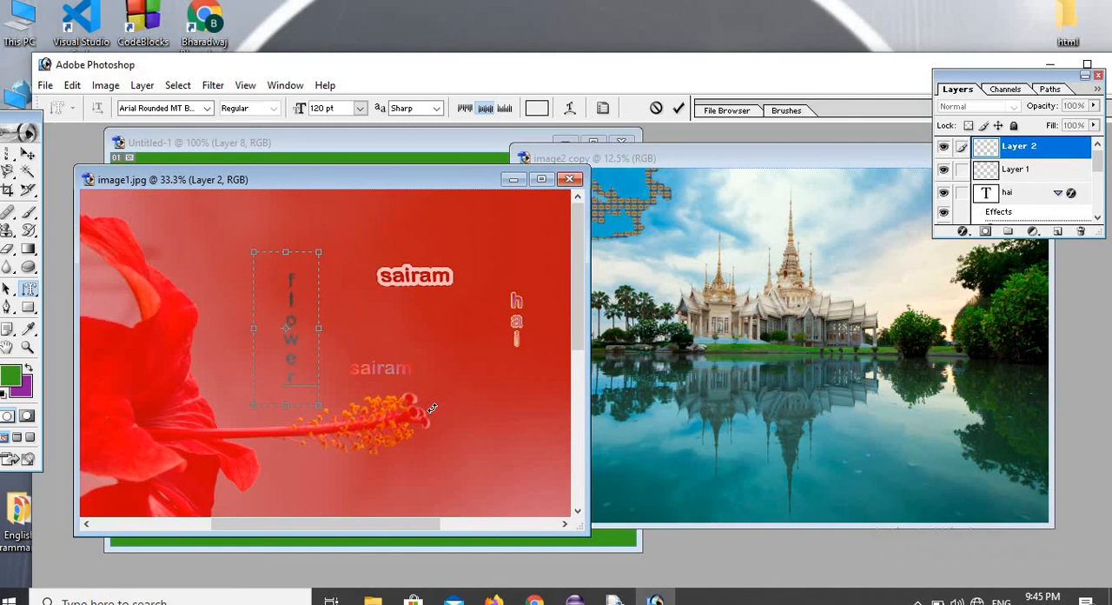
{"action": "left_click_drag", "start_coordinate": [286, 391], "coordinate": [308, 276]}
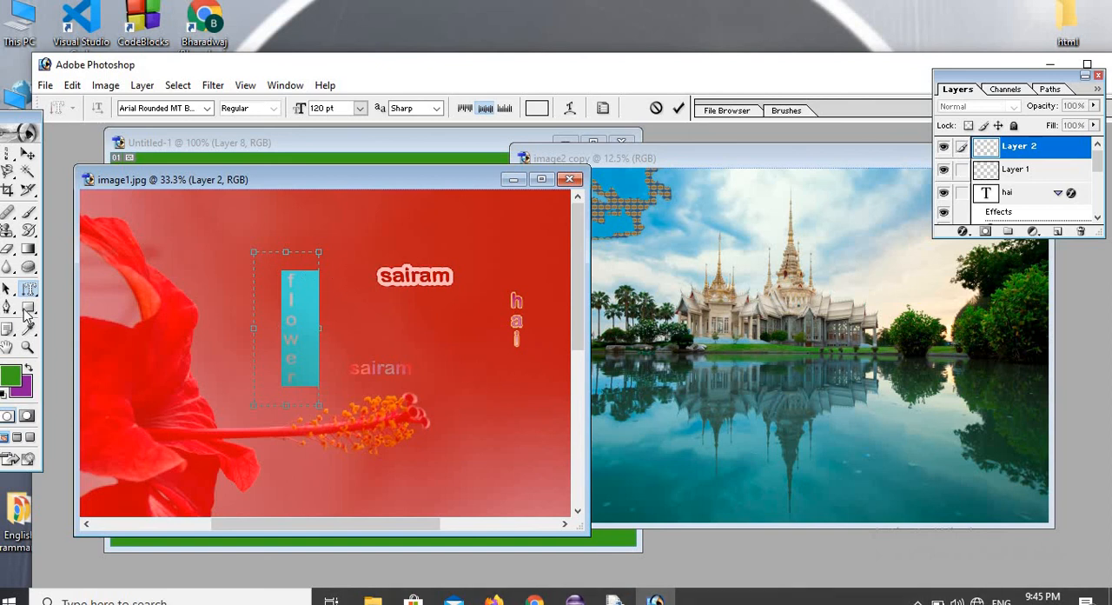
{"action": "left_click", "coordinate": [29, 249]}
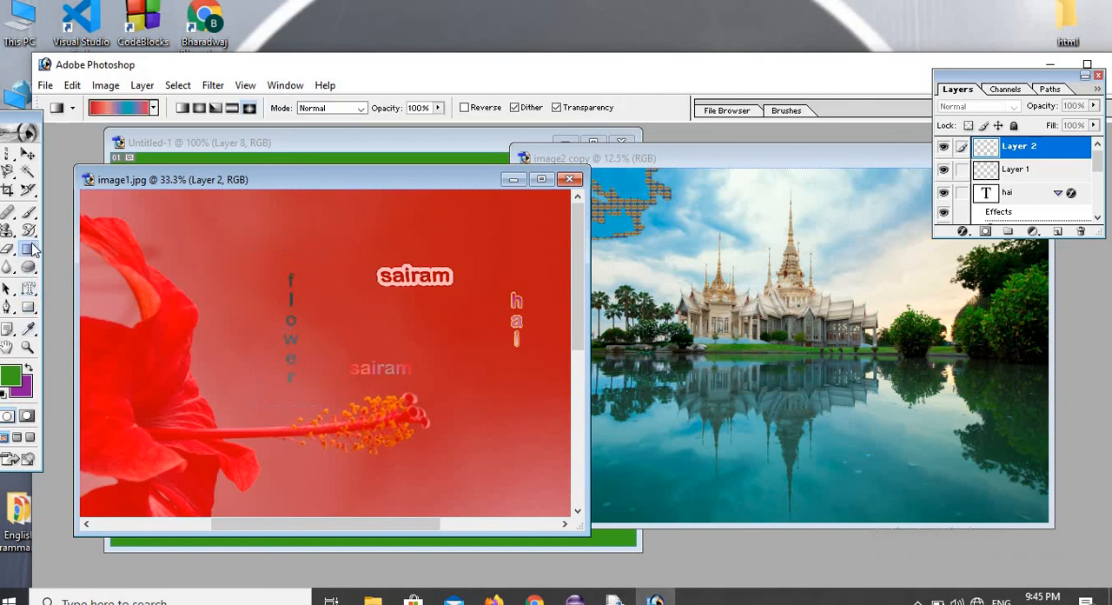
Fill the vertical "flower" mask selection from top to bottom with the brown and green striped gradient preset, and deselect it.
{"action": "left_click", "coordinate": [154, 108]}
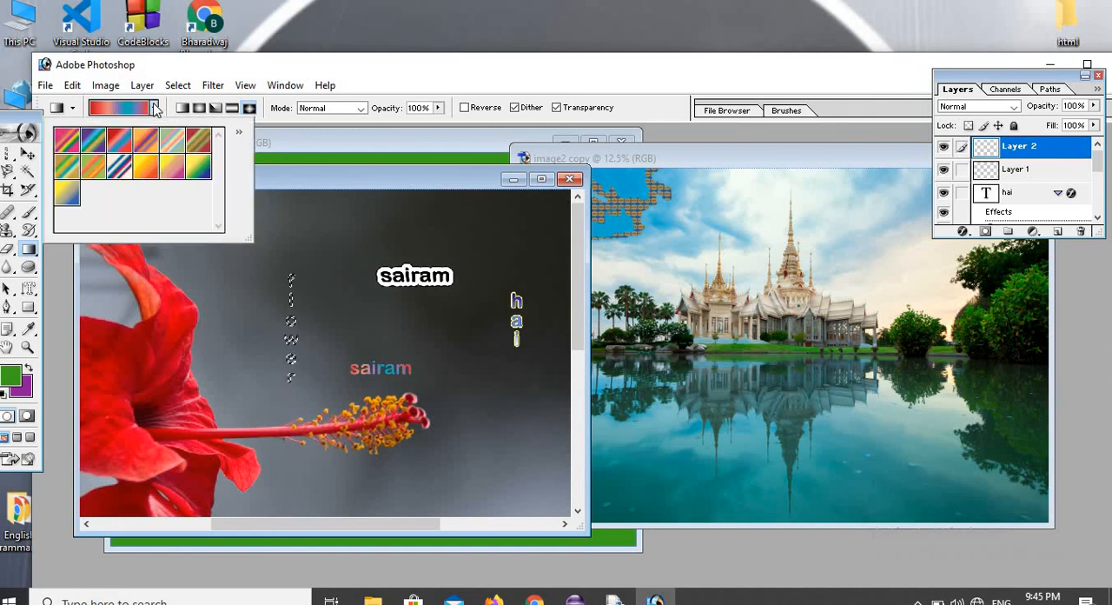
{"action": "left_click", "coordinate": [196, 148]}
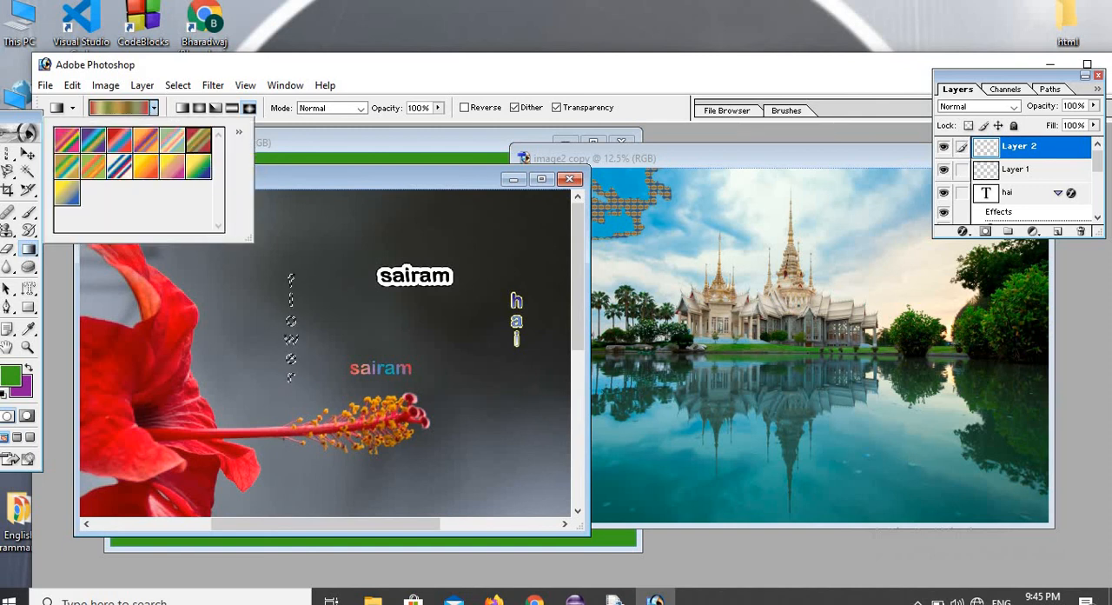
{"action": "left_click", "coordinate": [291, 273]}
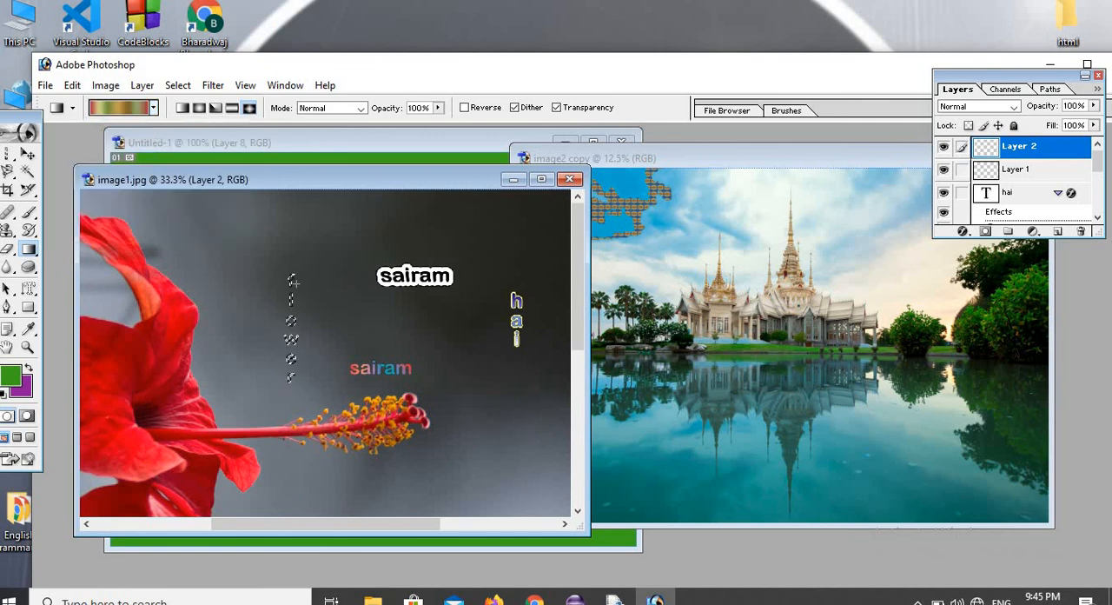
{"action": "left_click_drag", "start_coordinate": [293, 281], "coordinate": [293, 381]}
{"action": "left_click", "coordinate": [177, 85]}
{"action": "left_click", "coordinate": [202, 124]}
Close image1.jpg and the image2 copy without saving the changes to either.
{"action": "left_click", "coordinate": [576, 184]}
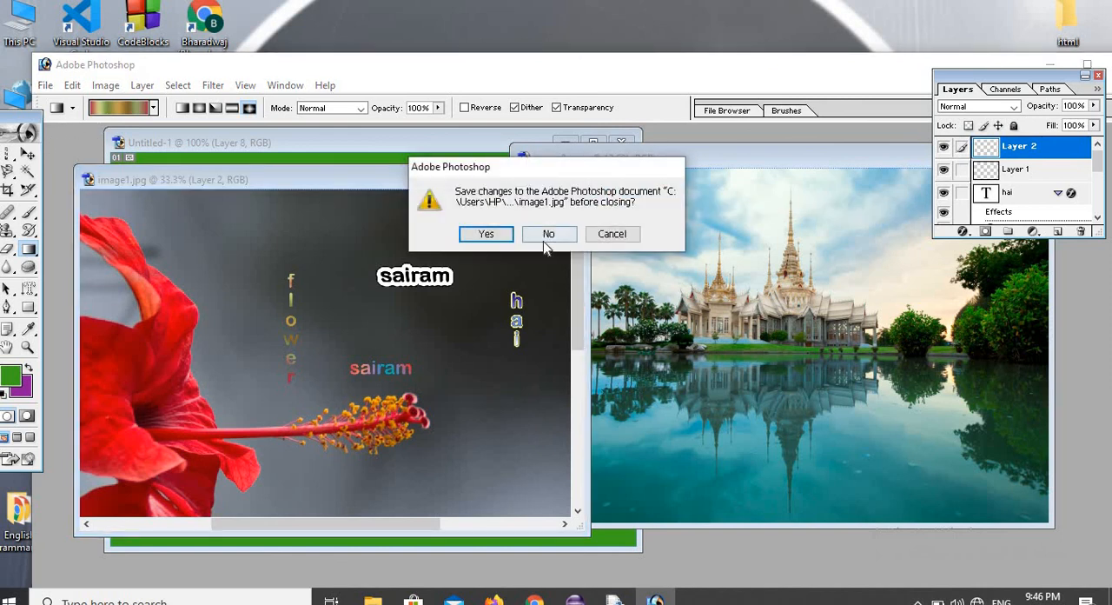
{"action": "left_click", "coordinate": [544, 232]}
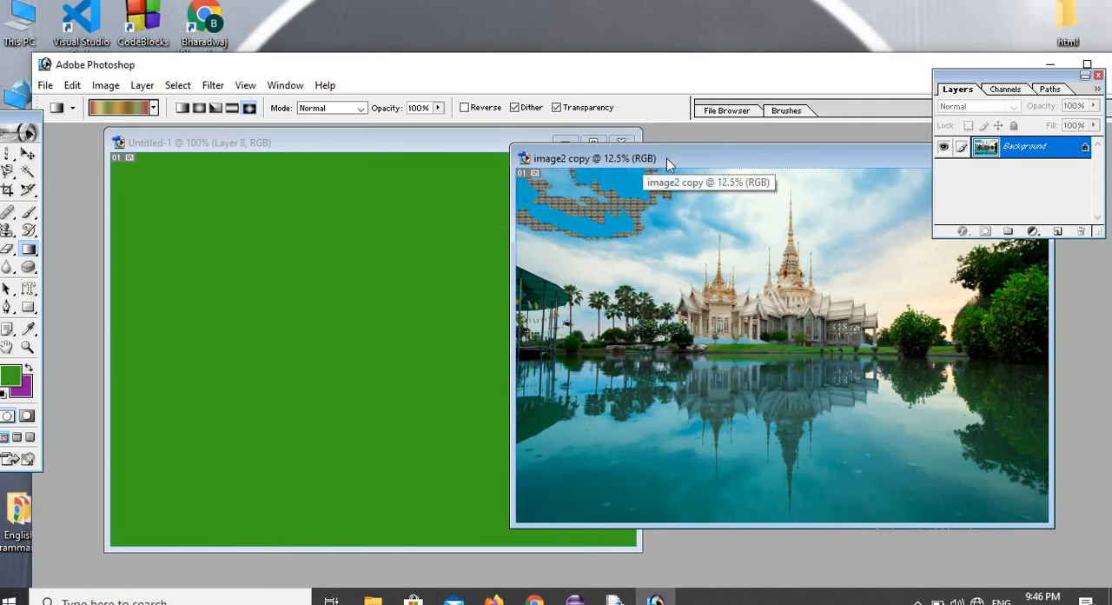
{"action": "left_click_drag", "start_coordinate": [651, 163], "coordinate": [344, 195]}
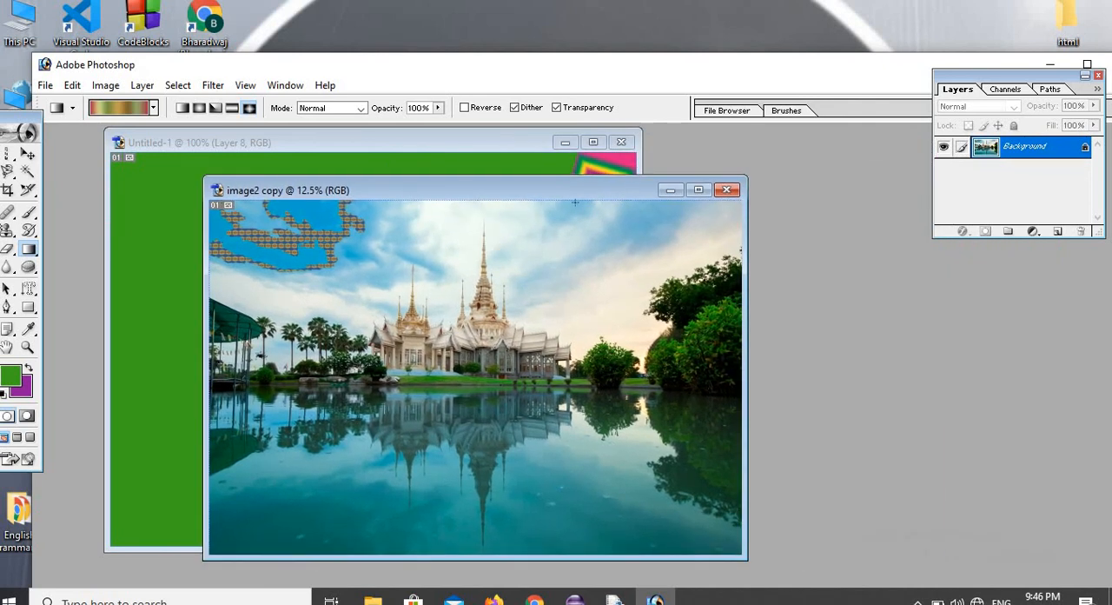
{"action": "left_click", "coordinate": [727, 191]}
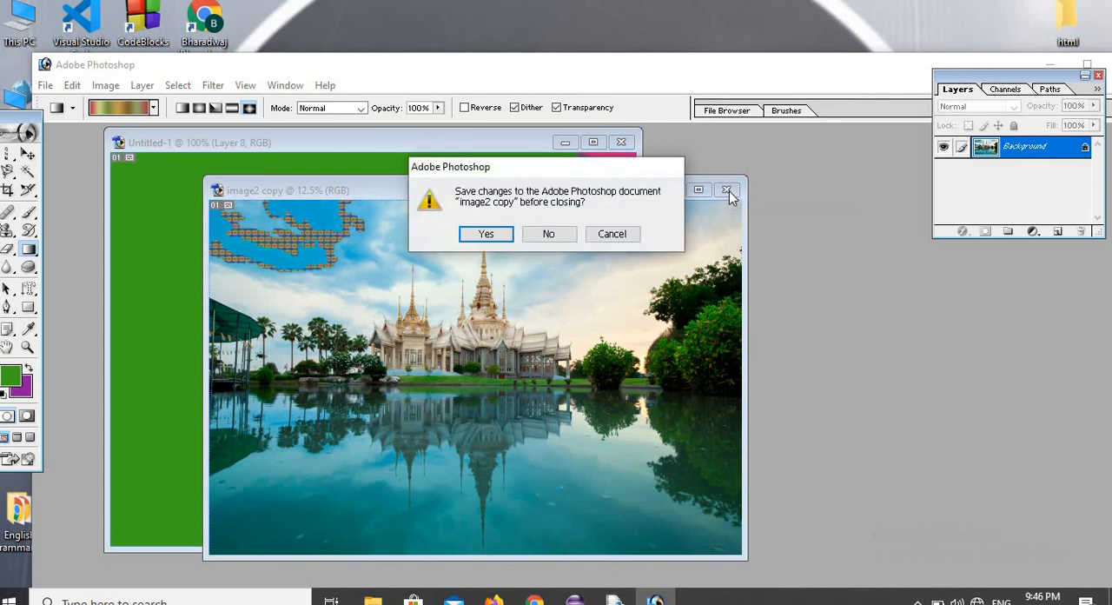
{"action": "left_click", "coordinate": [571, 234]}
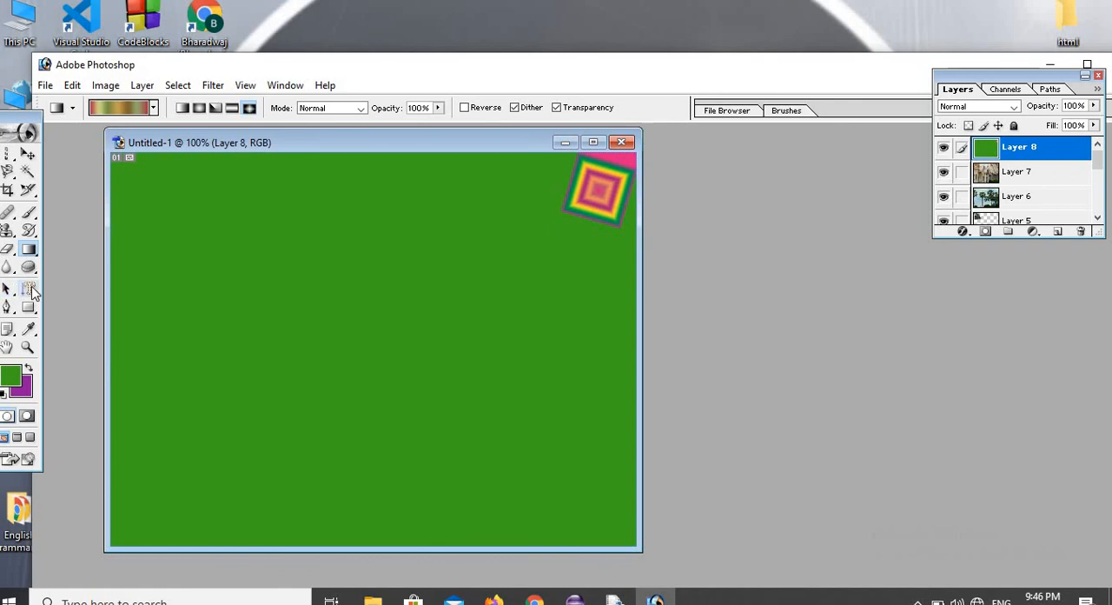
Add the horizontal text "satyam-sivam" in a wide text box across the middle of the green canvas.
{"action": "left_click", "coordinate": [30, 291]}
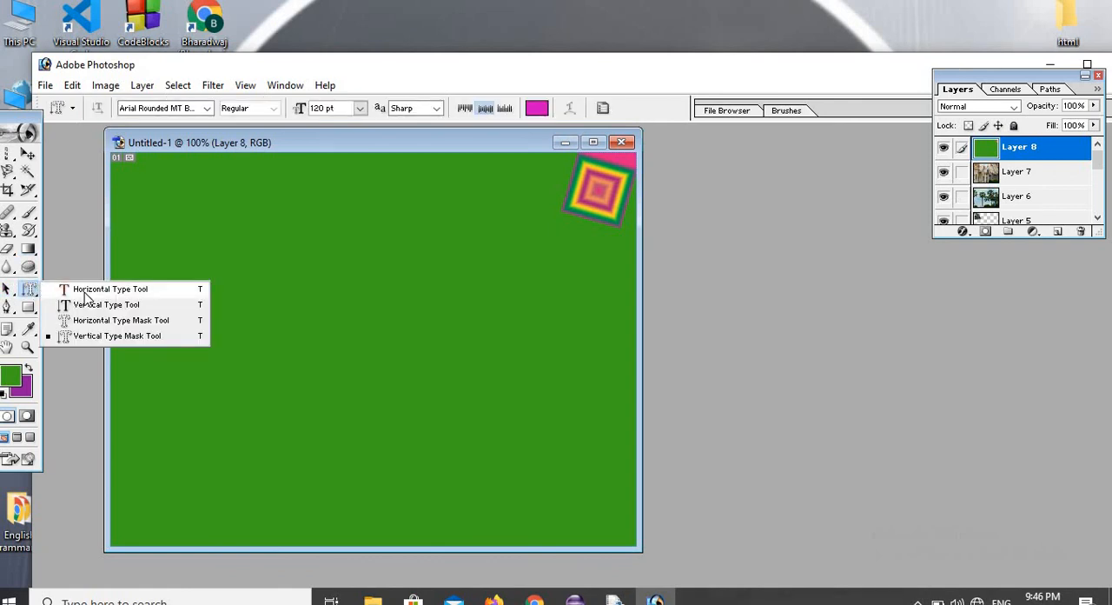
{"action": "left_click", "coordinate": [87, 290]}
{"action": "left_click_drag", "start_coordinate": [157, 259], "coordinate": [657, 390]}
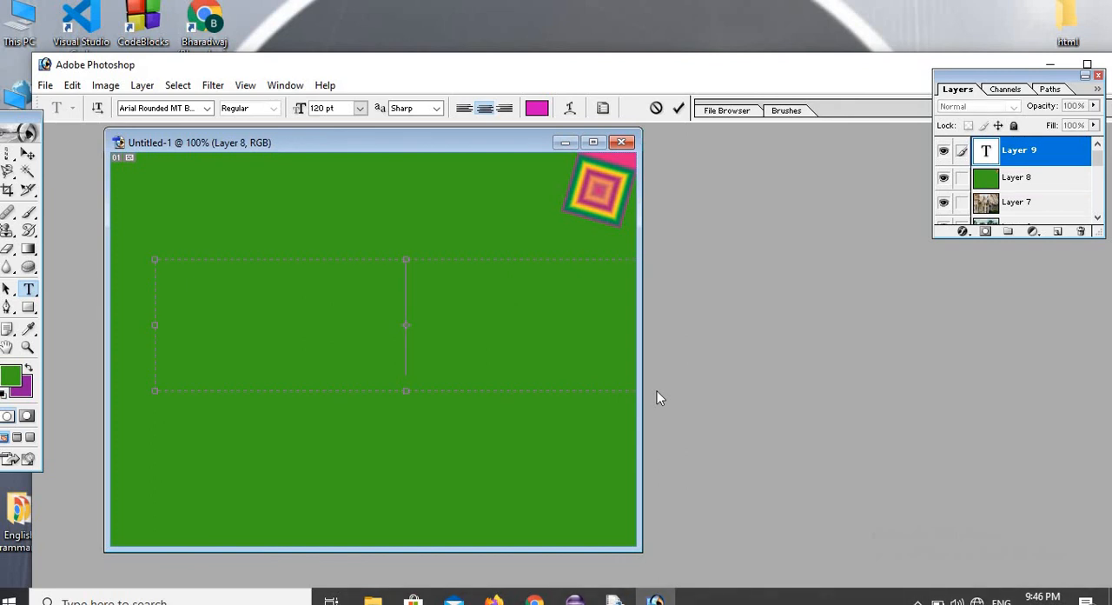
{"action": "type", "text": "satyam-sivam"}
Apply the preset layer style with a pale yellow fill and red outline to the "satyam-sivam" text.
{"action": "left_click_drag", "start_coordinate": [210, 331], "coordinate": [600, 428]}
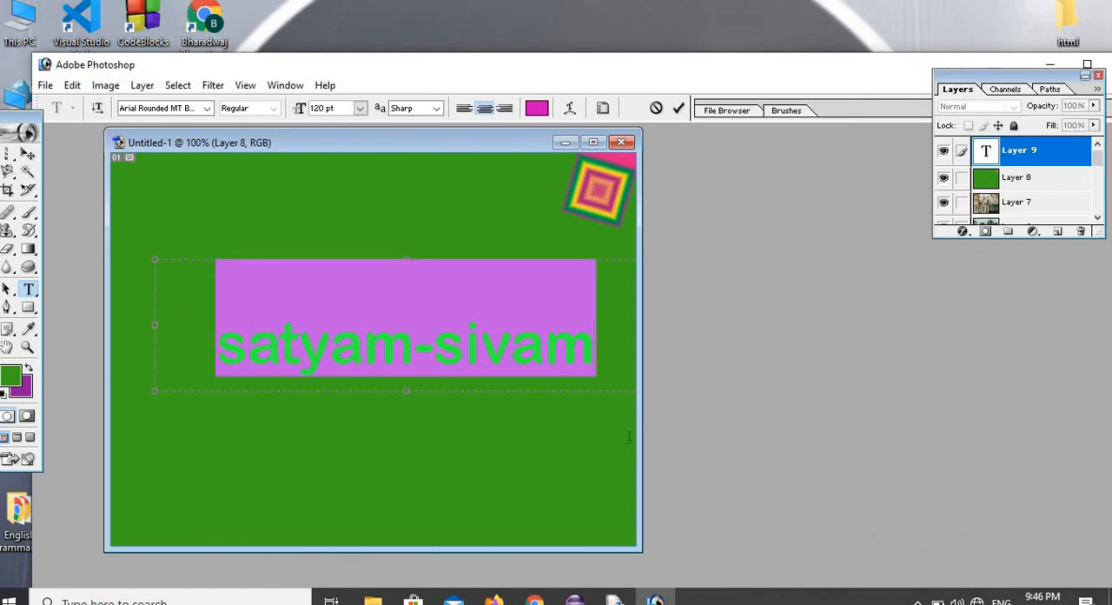
{"action": "left_click", "coordinate": [963, 231]}
{"action": "left_click", "coordinate": [977, 251]}
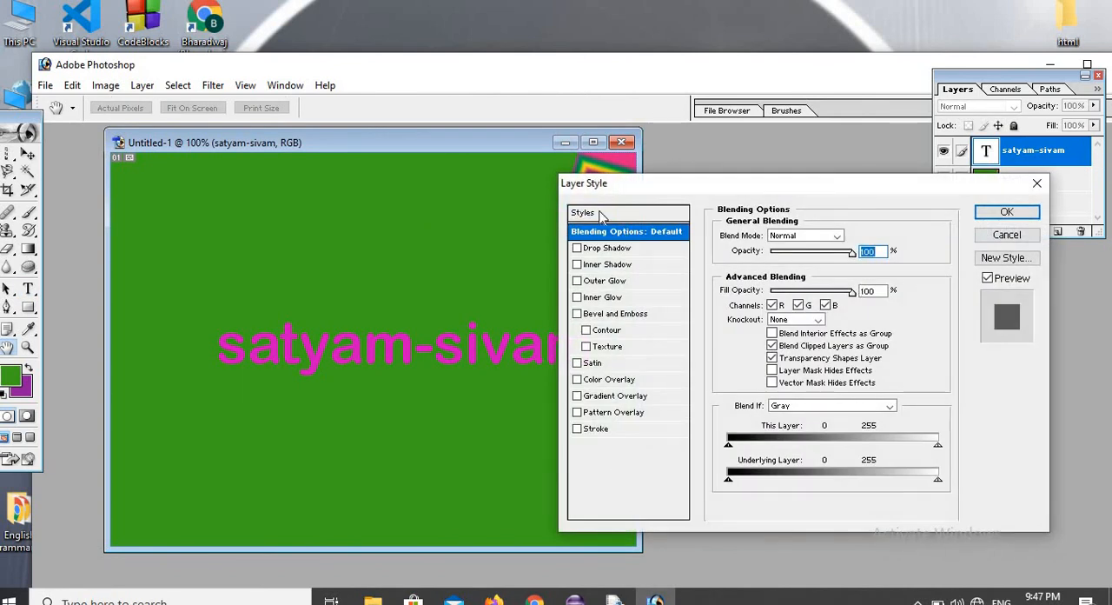
{"action": "left_click", "coordinate": [583, 215]}
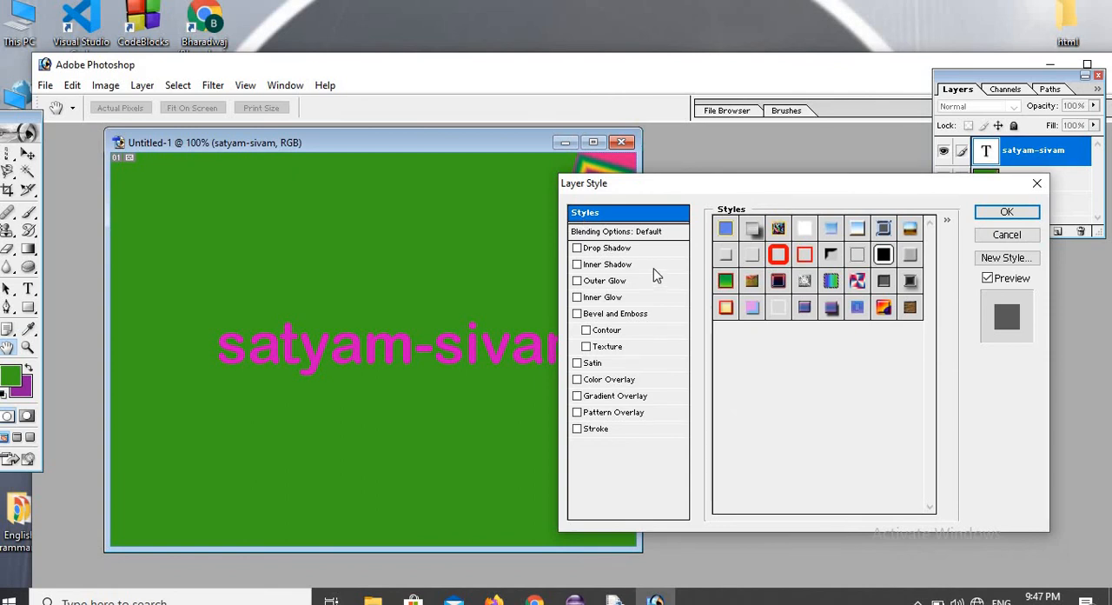
{"action": "left_click", "coordinate": [728, 311]}
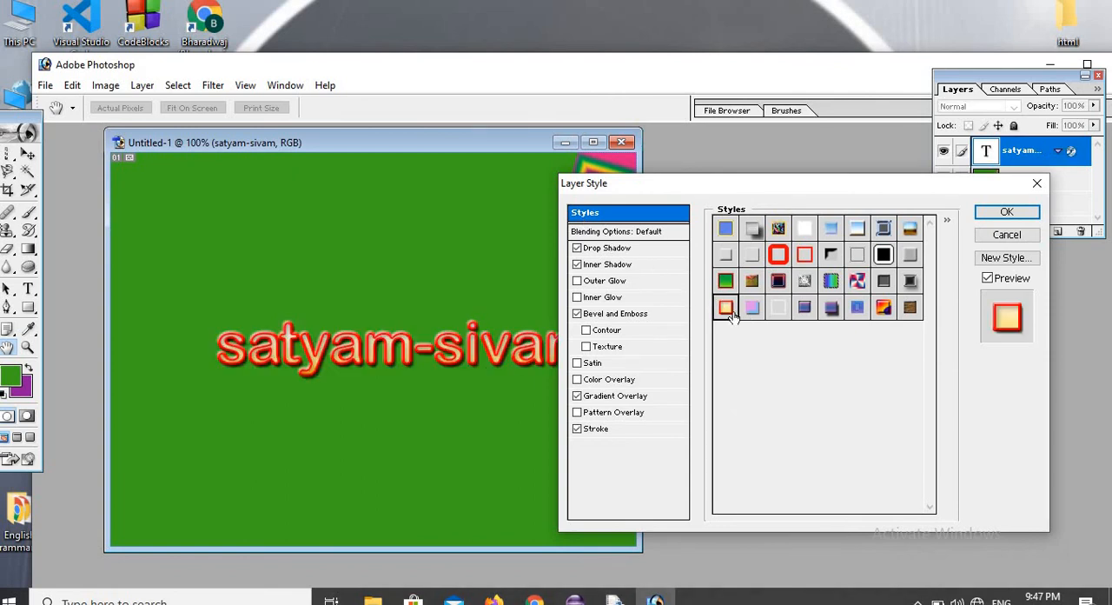
{"action": "left_click", "coordinate": [1006, 210]}
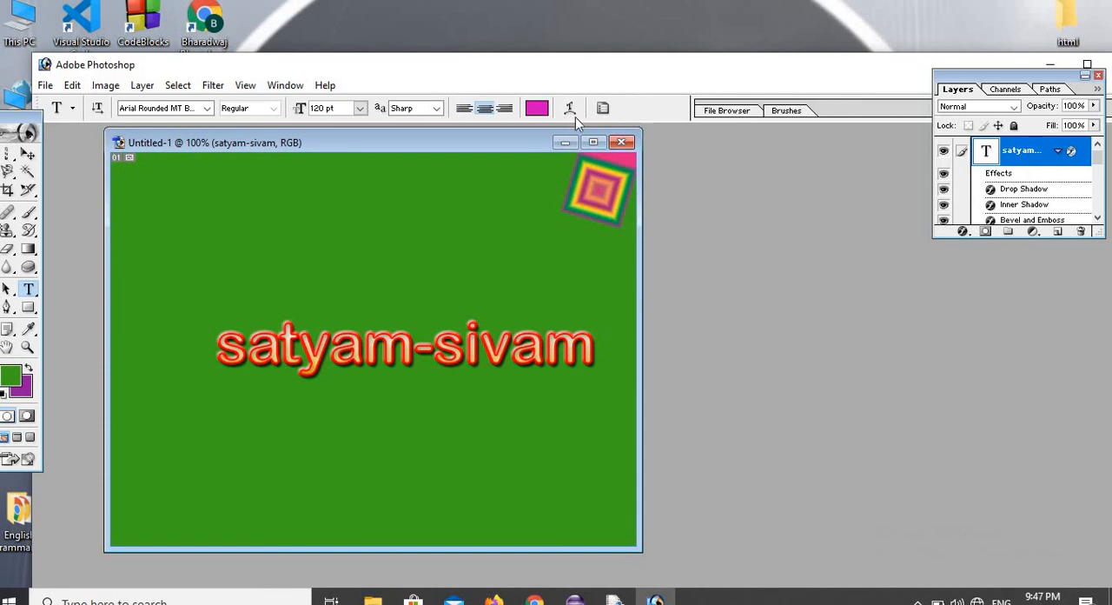
Give the "satyam-sivam" text a horizontal Wave warp and set its bend to +23%.
{"action": "left_click", "coordinate": [576, 113]}
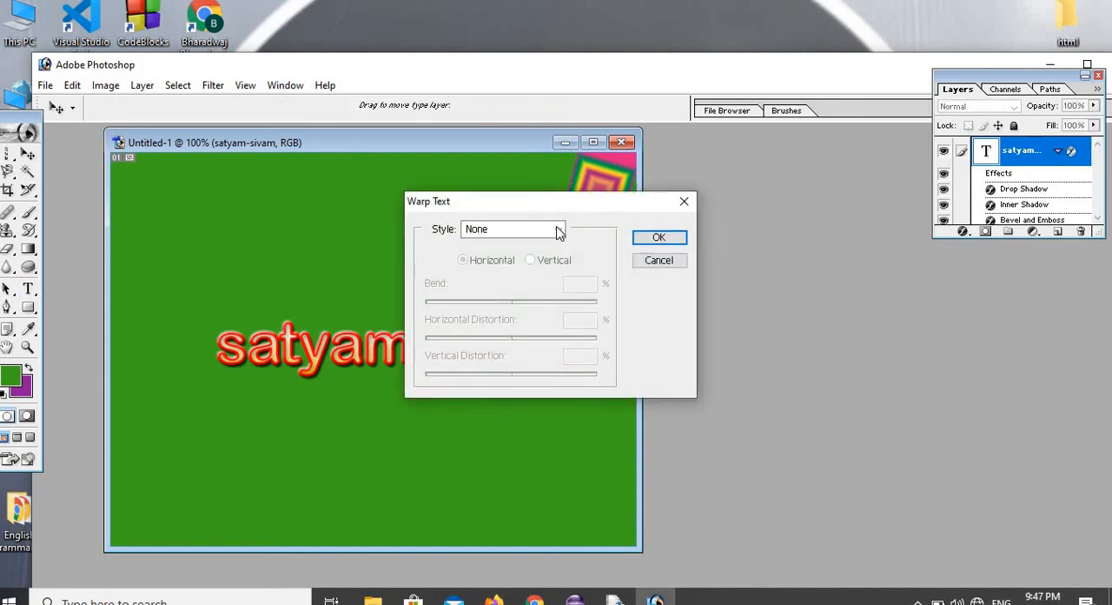
{"action": "left_click", "coordinate": [562, 233]}
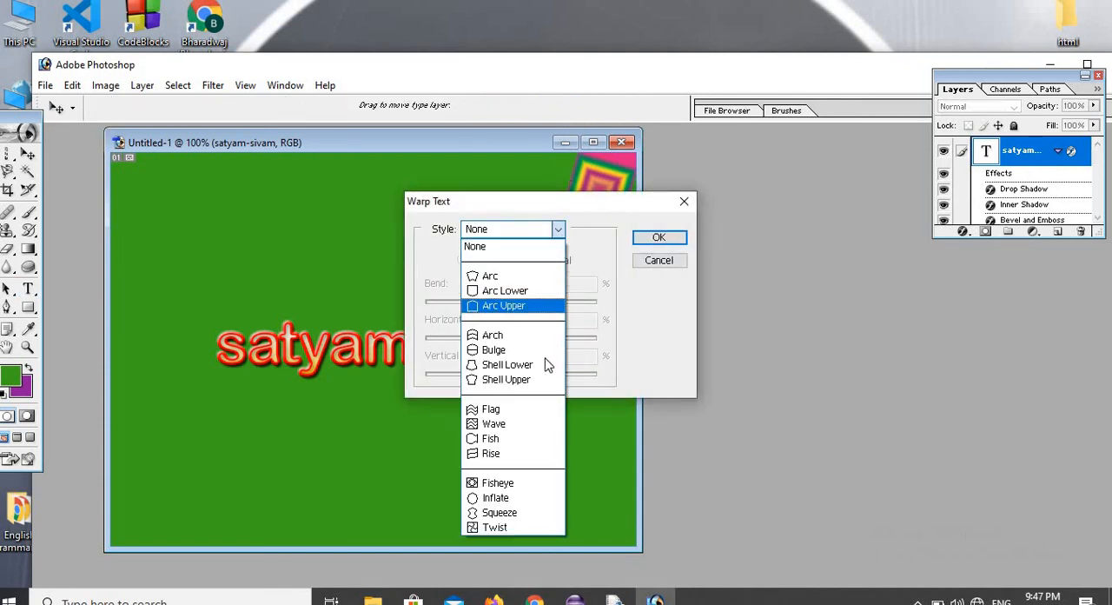
{"action": "left_click", "coordinate": [522, 425]}
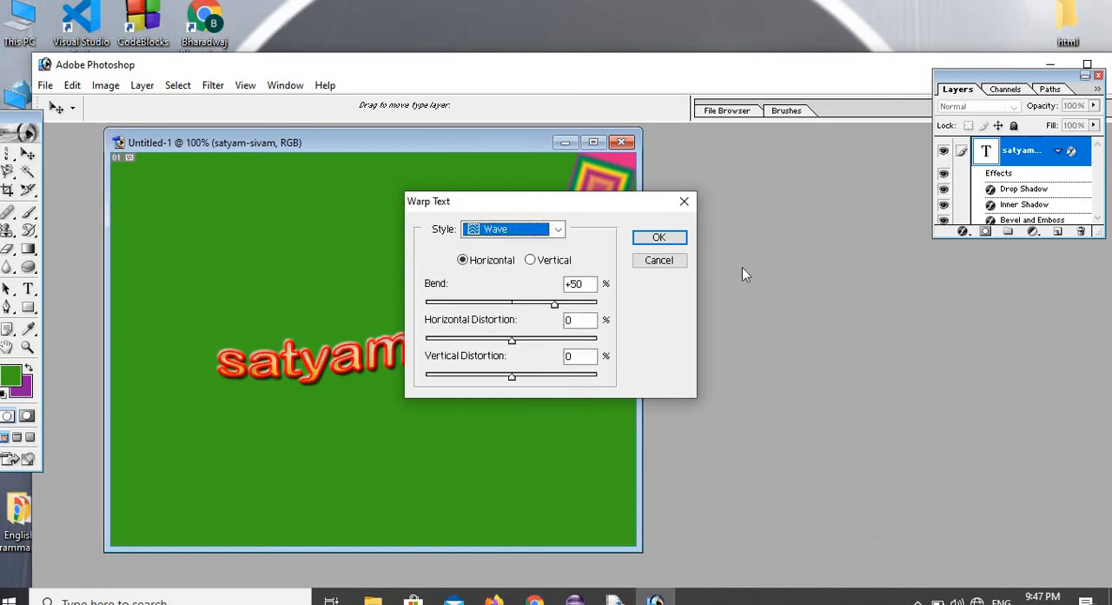
{"action": "left_click_drag", "start_coordinate": [541, 206], "coordinate": [829, 285]}
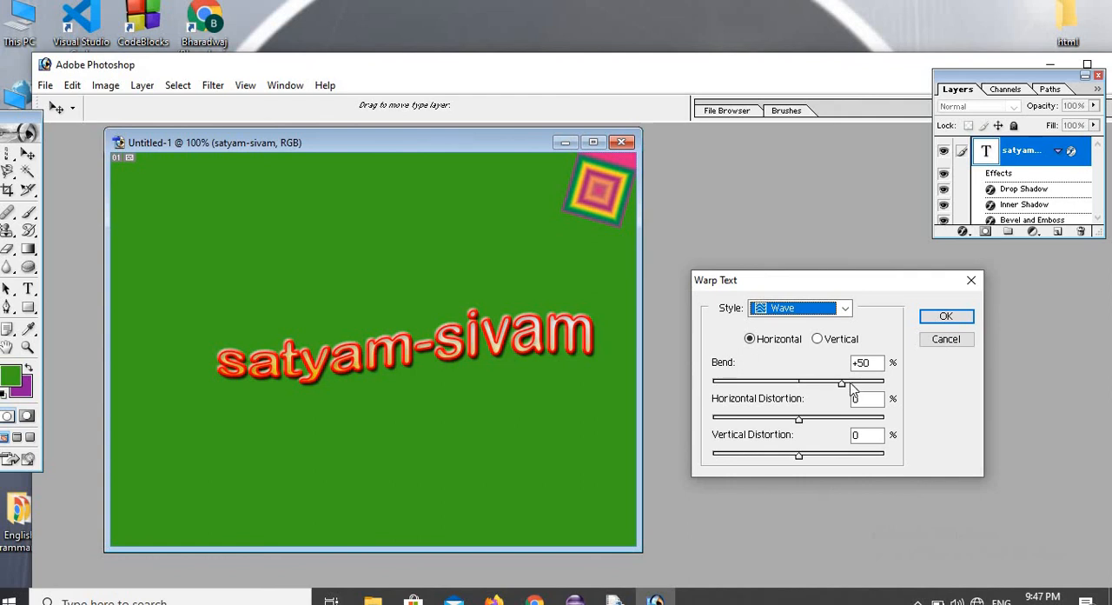
{"action": "left_click_drag", "start_coordinate": [842, 383], "coordinate": [818, 383]}
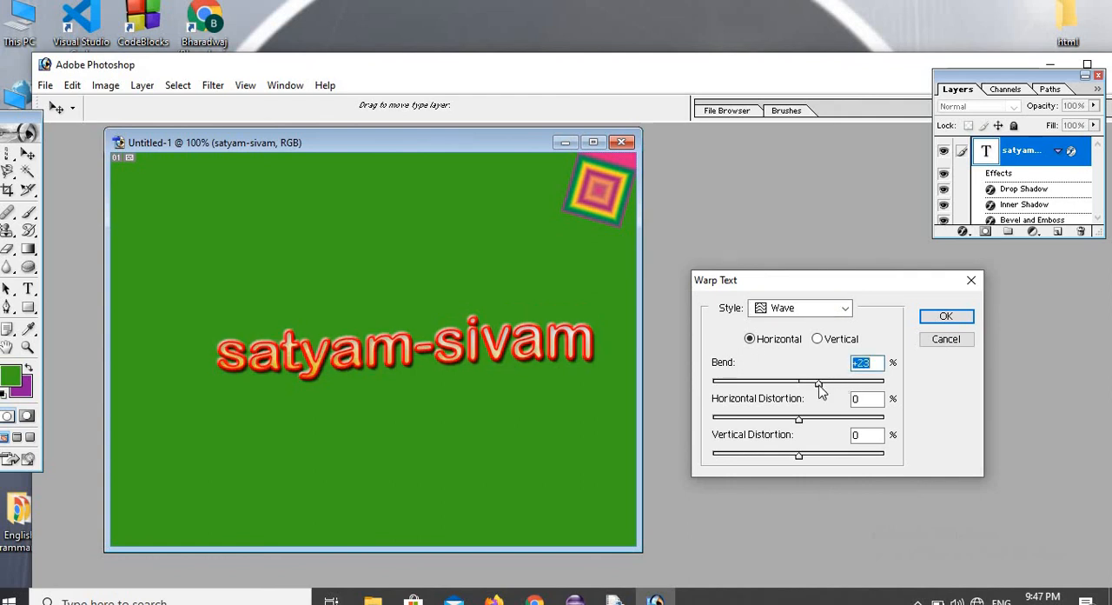
Change the text's warp style to Fish and apply the warp.
{"action": "left_click", "coordinate": [846, 309]}
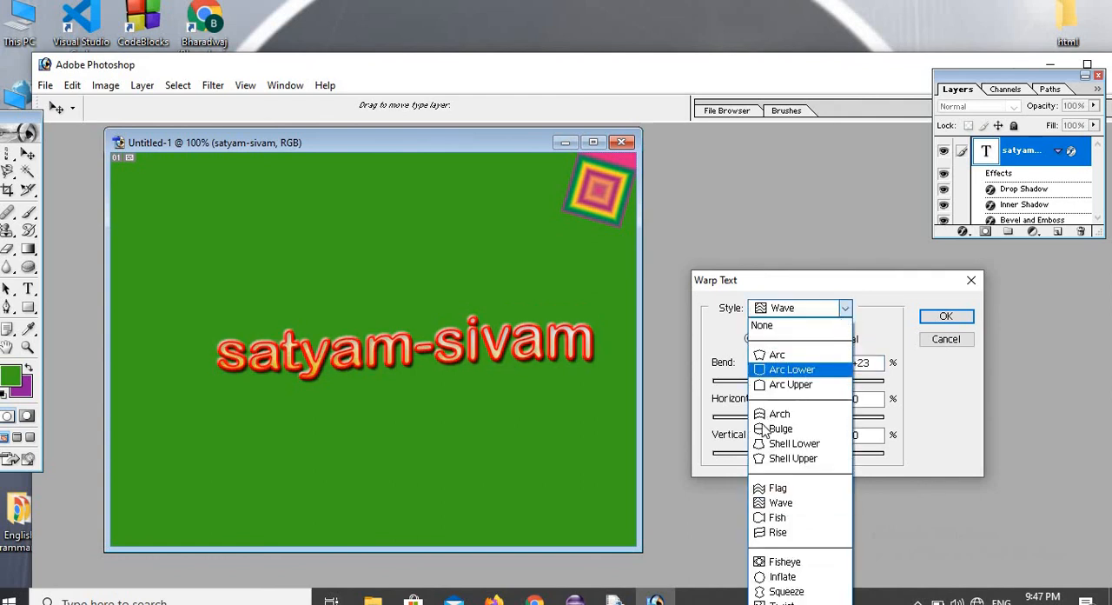
{"action": "left_click", "coordinate": [797, 518]}
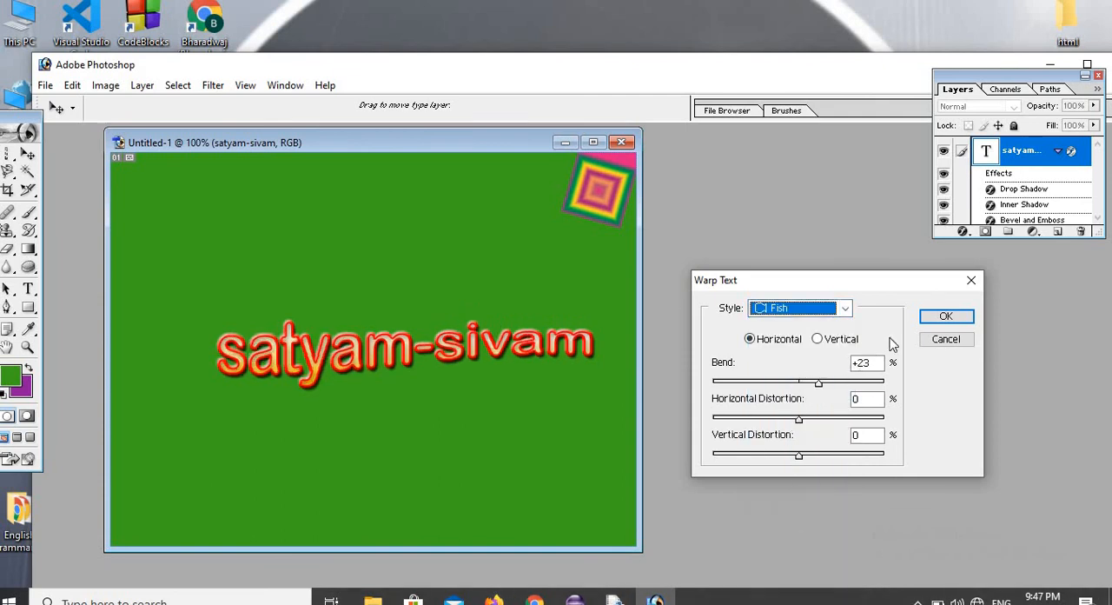
{"action": "left_click", "coordinate": [944, 317]}
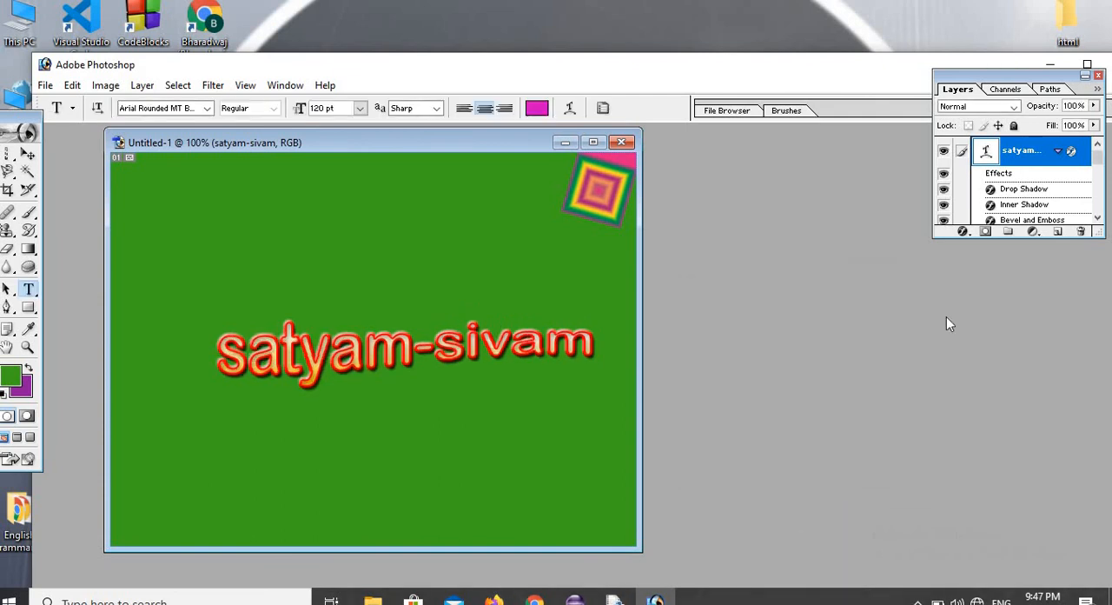